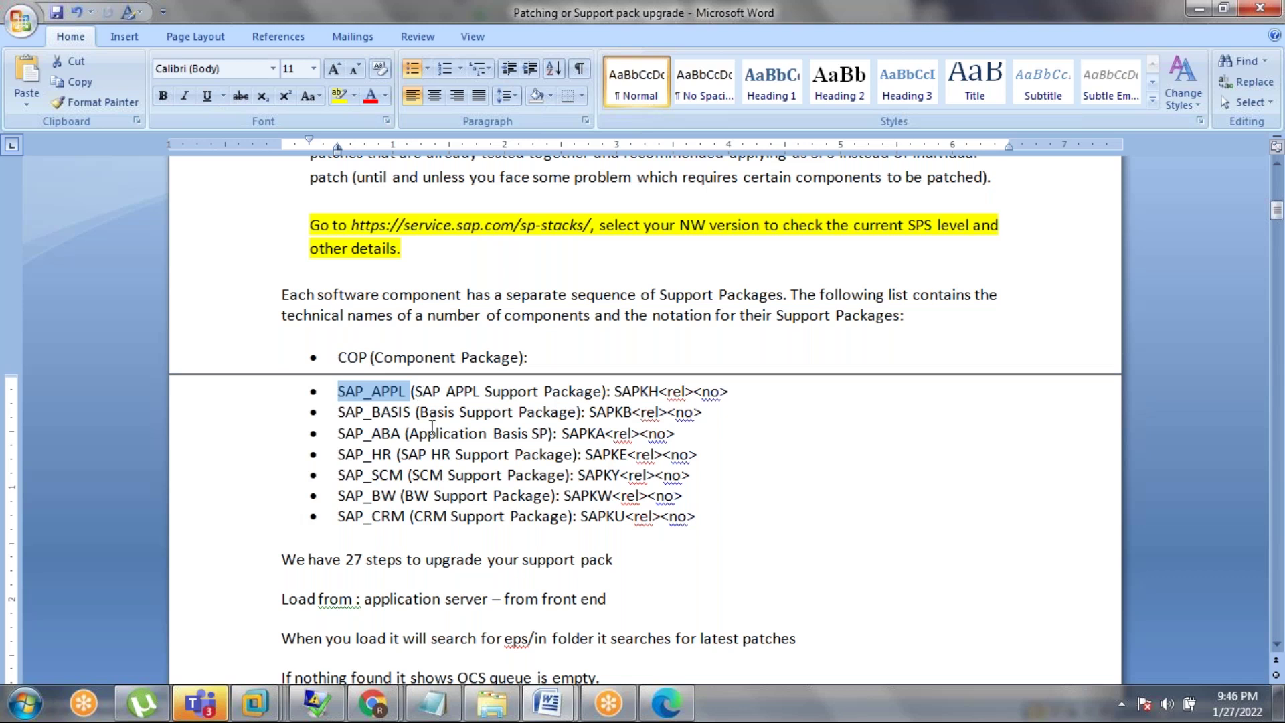
Correct the flagged "from :" to "from:" in the load options line and select the sentence about the 27 upgrade steps
{"action": "scroll", "coordinate": [409, 555], "scroll_direction": "down", "scroll_amount": 1}
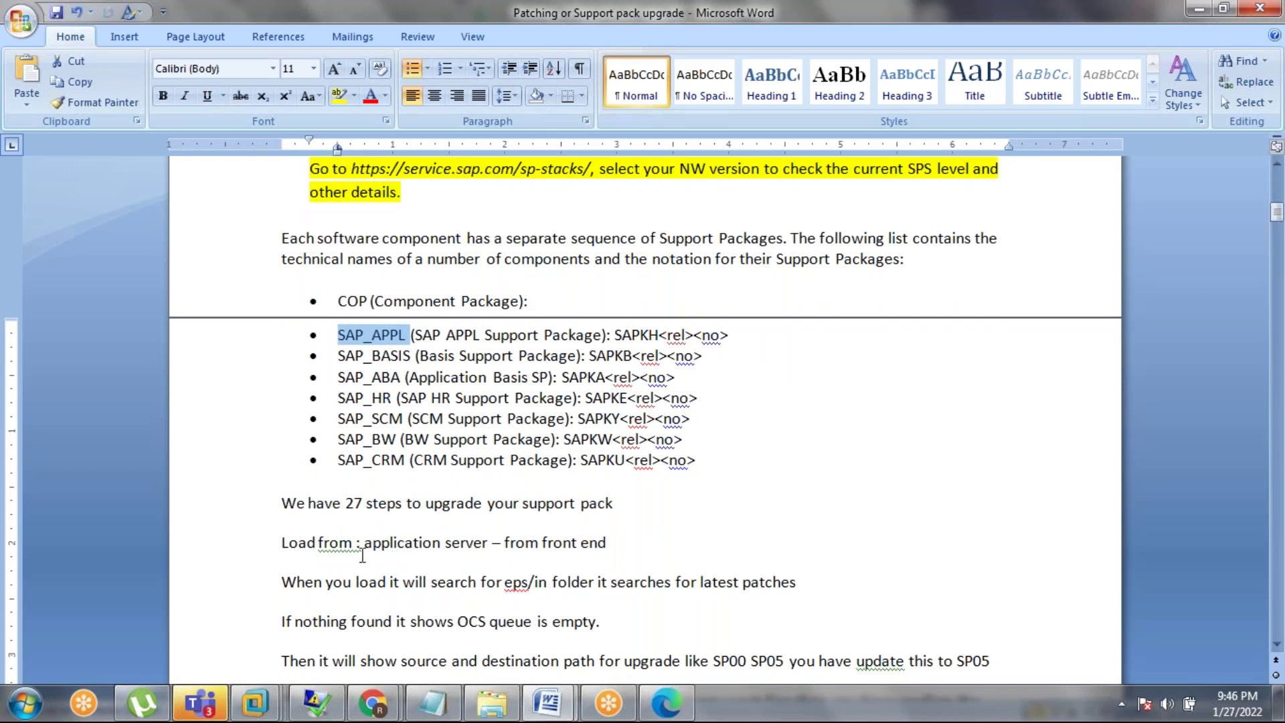
{"action": "left_click_drag", "start_coordinate": [281, 505], "coordinate": [623, 502]}
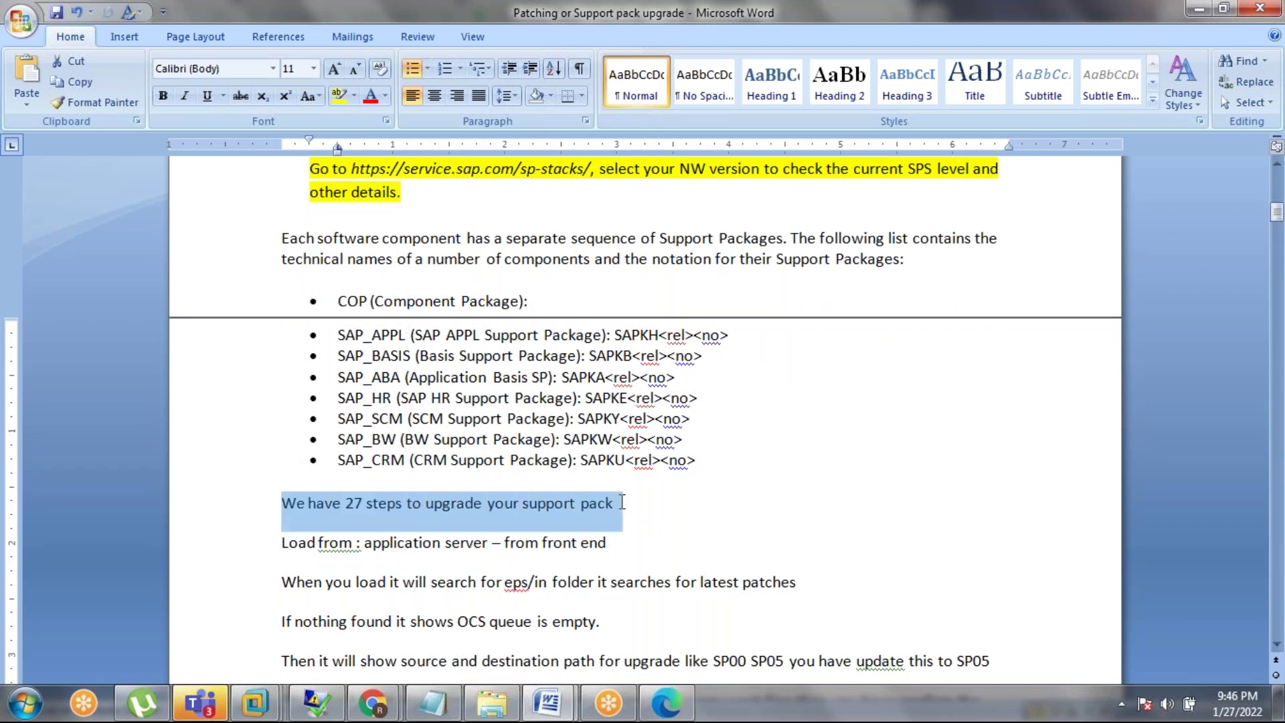
{"action": "right_click", "coordinate": [357, 544]}
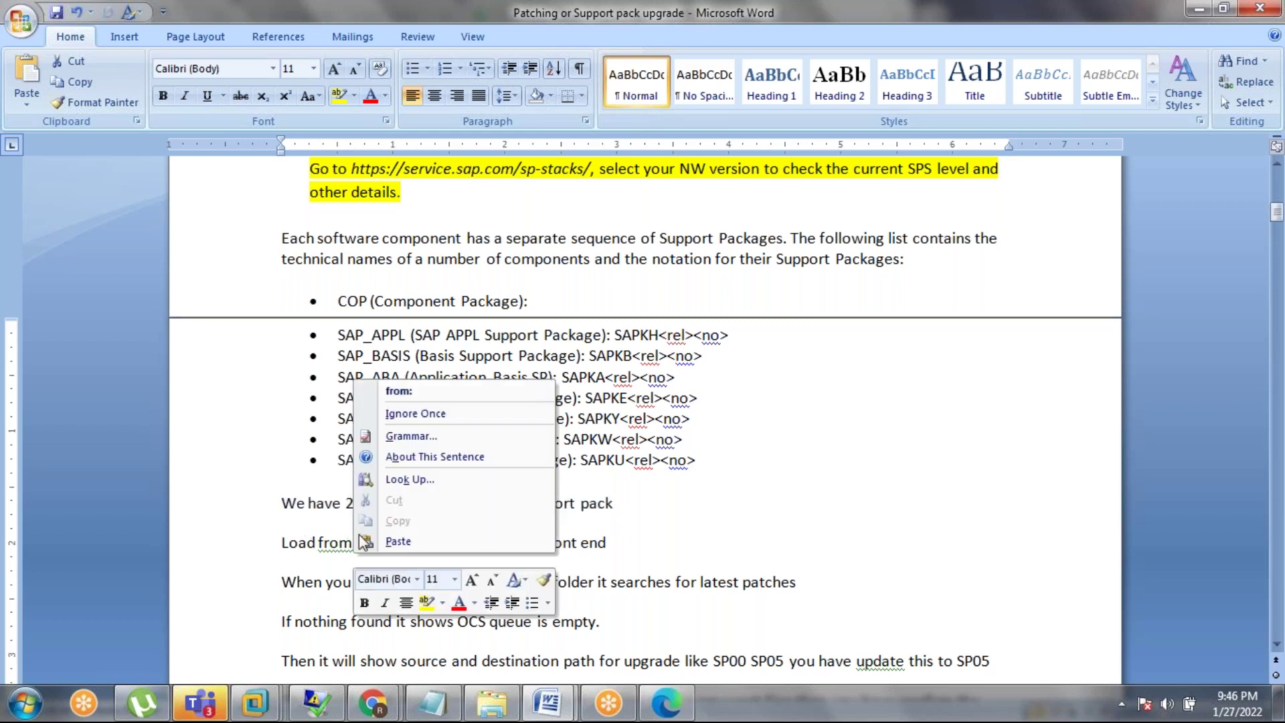
{"action": "left_click", "coordinate": [395, 392]}
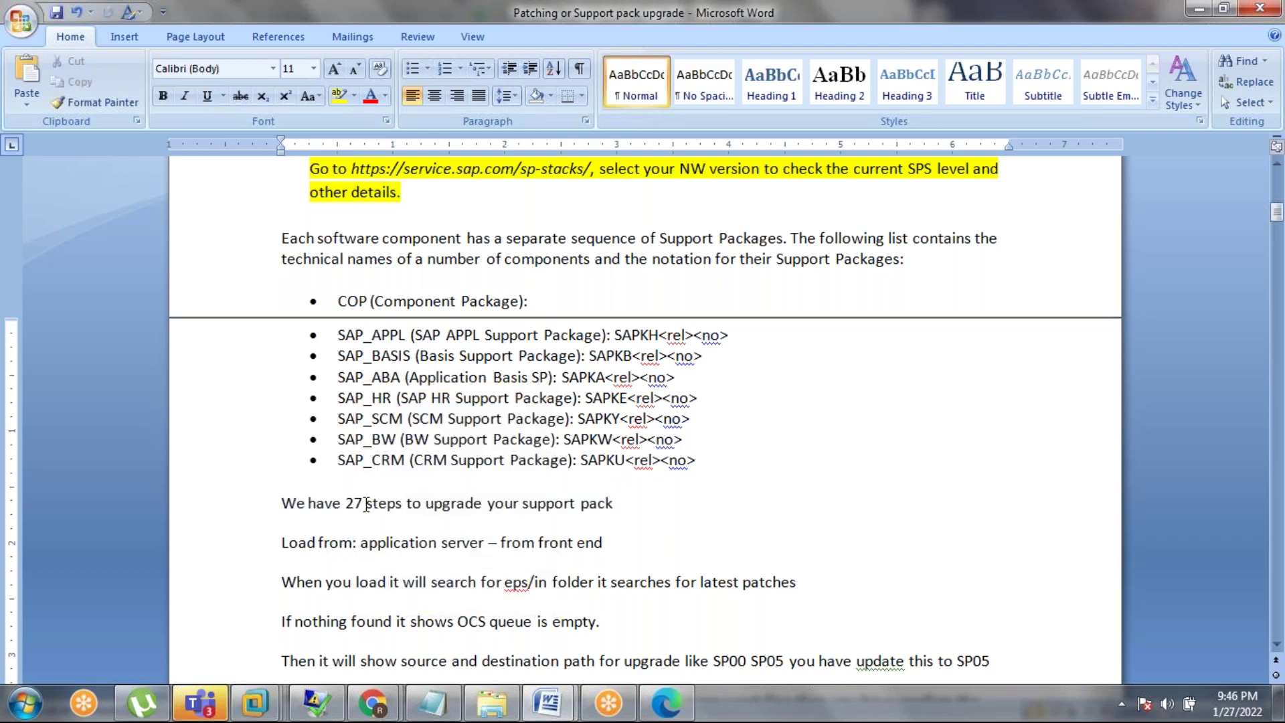
{"action": "left_click_drag", "start_coordinate": [281, 503], "coordinate": [611, 501]}
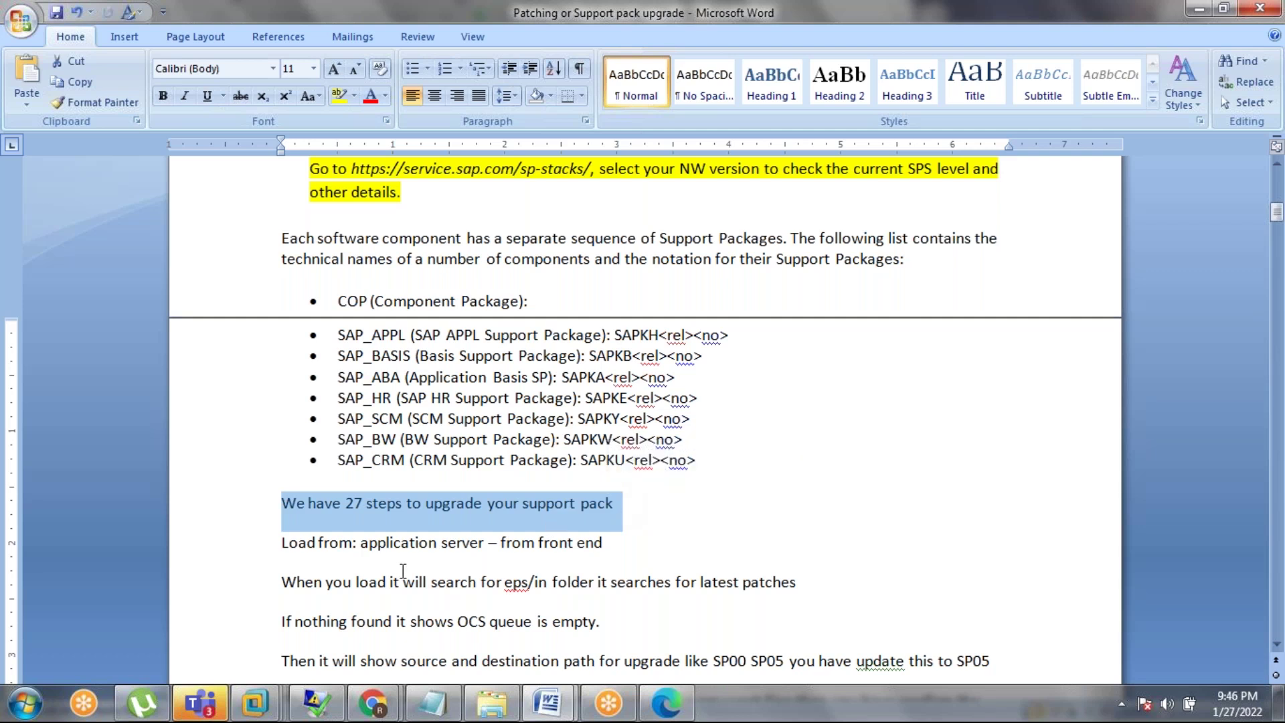
{"action": "scroll", "coordinate": [401, 570], "scroll_direction": "down", "scroll_amount": 2}
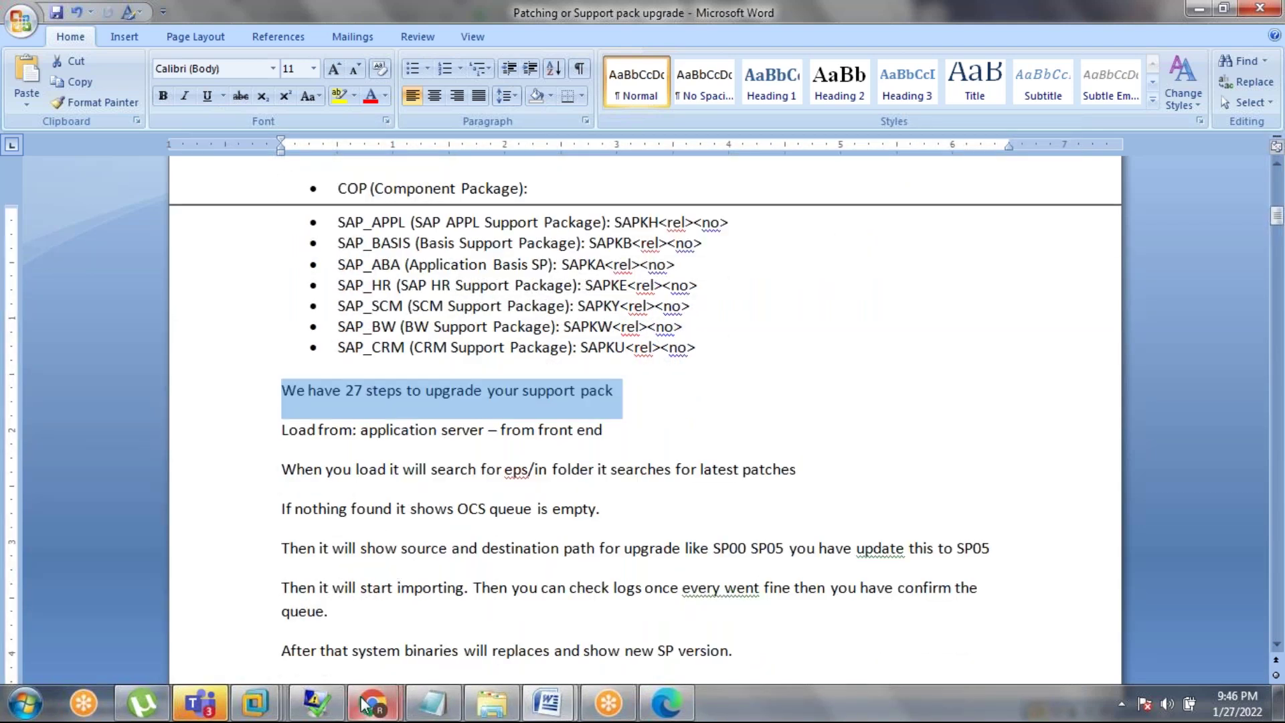
Switch to the ECCTEST virtual machine, leave the Process Overview for SAP Easy Access, and maximize the SAP window
{"action": "mouse_move", "coordinate": [262, 710]}
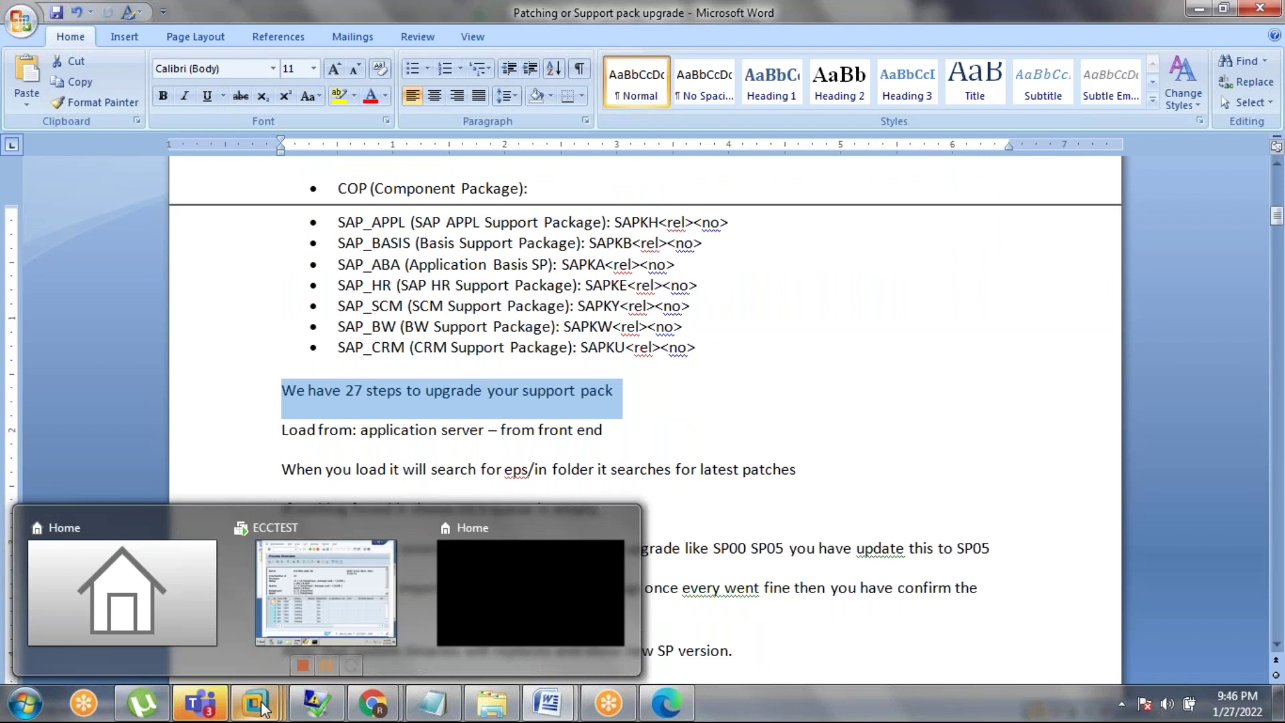
{"action": "left_click", "coordinate": [363, 599]}
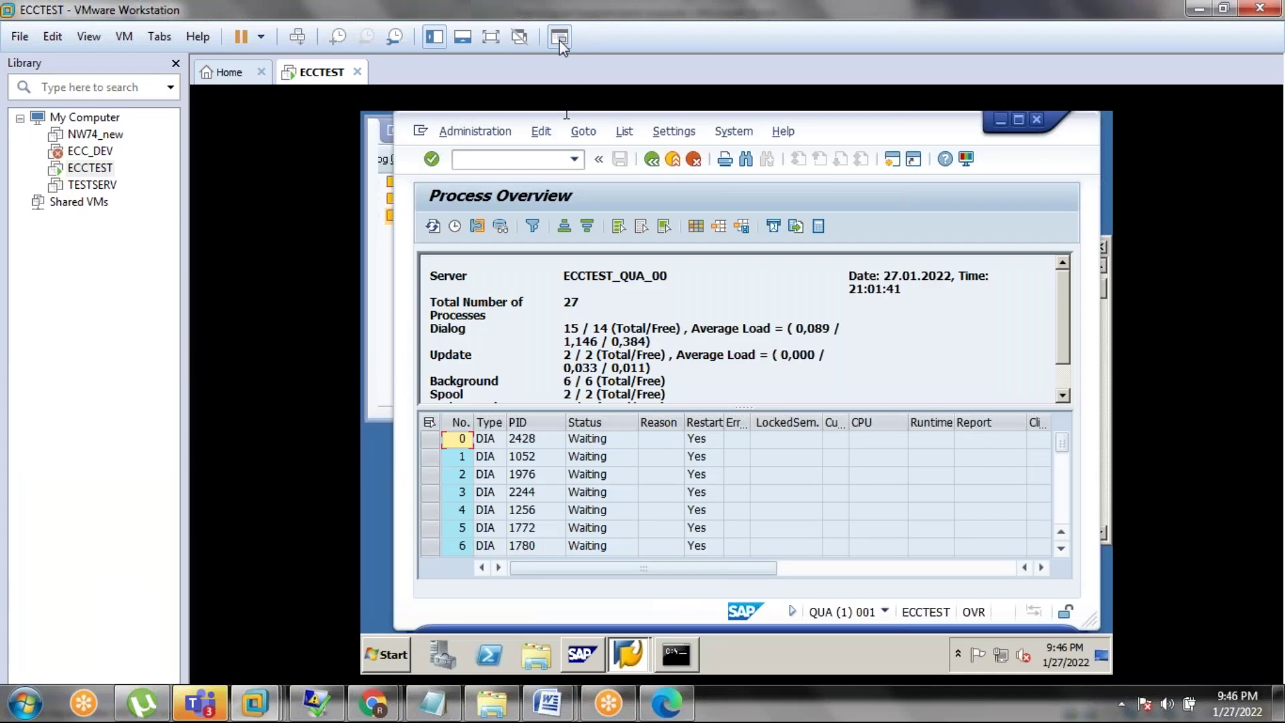
{"action": "left_click", "coordinate": [678, 162]}
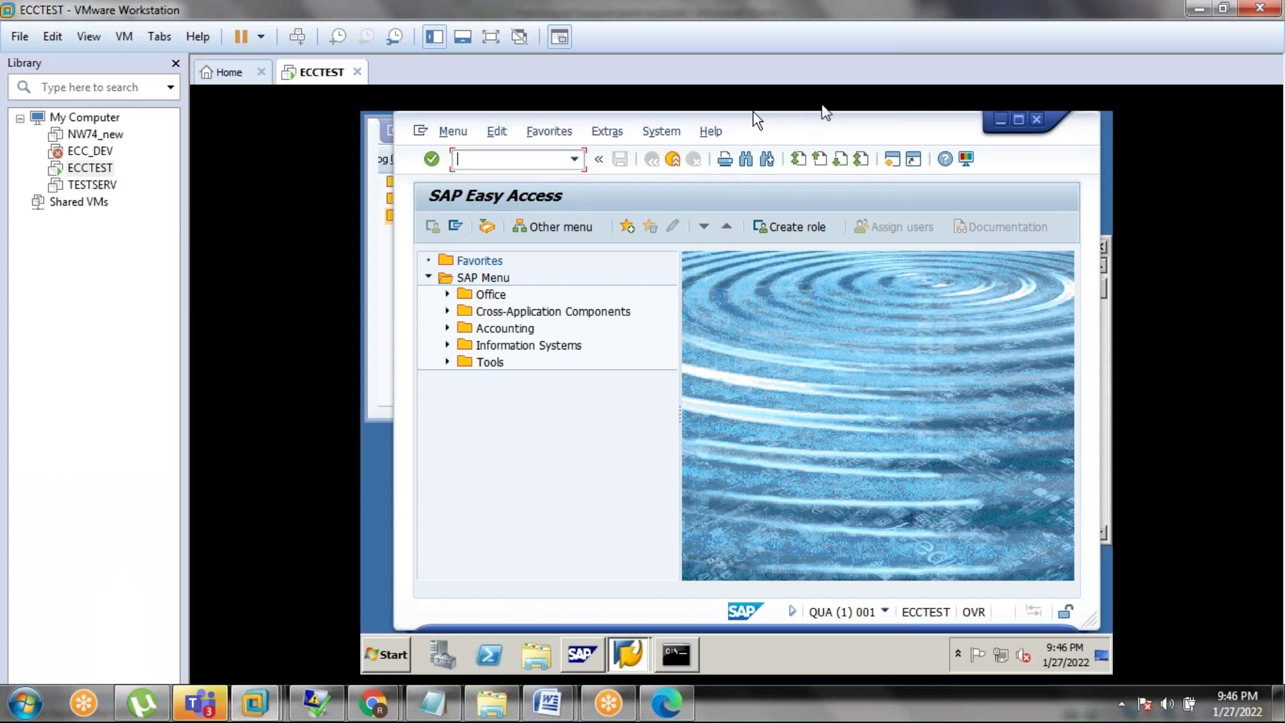
{"action": "left_click_drag", "start_coordinate": [829, 117], "coordinate": [833, 132]}
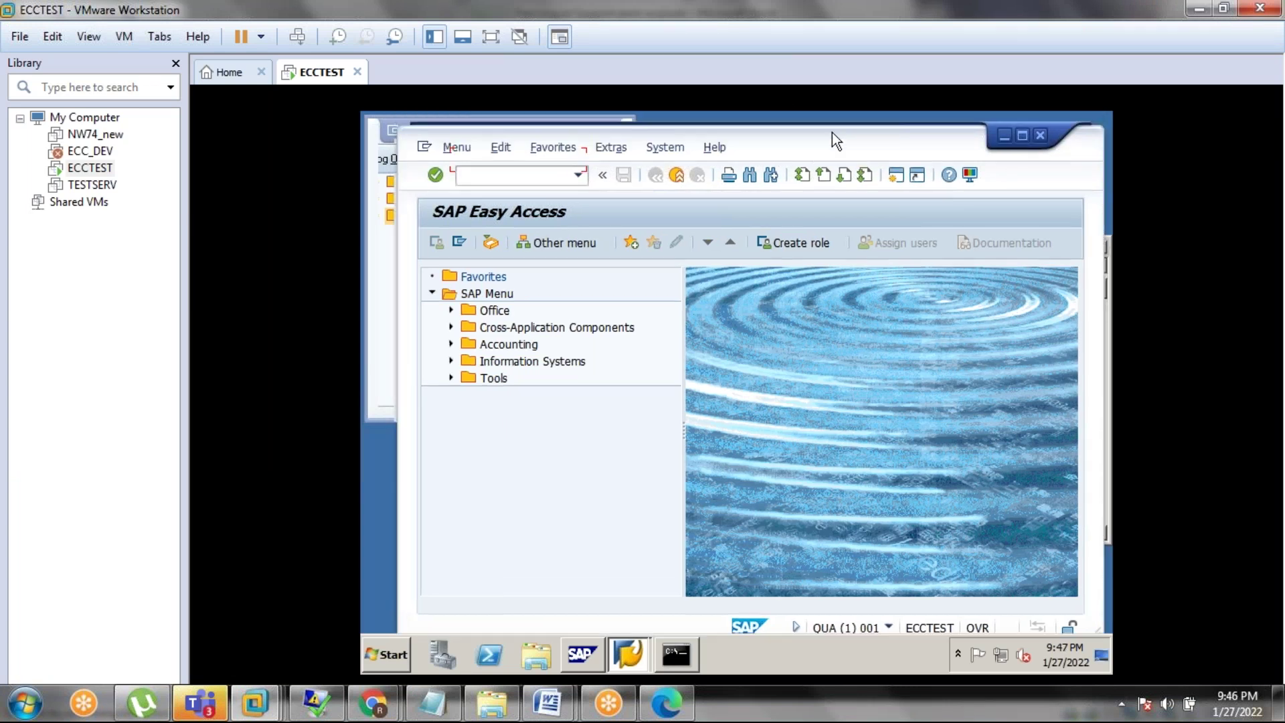
{"action": "left_click", "coordinate": [1020, 140]}
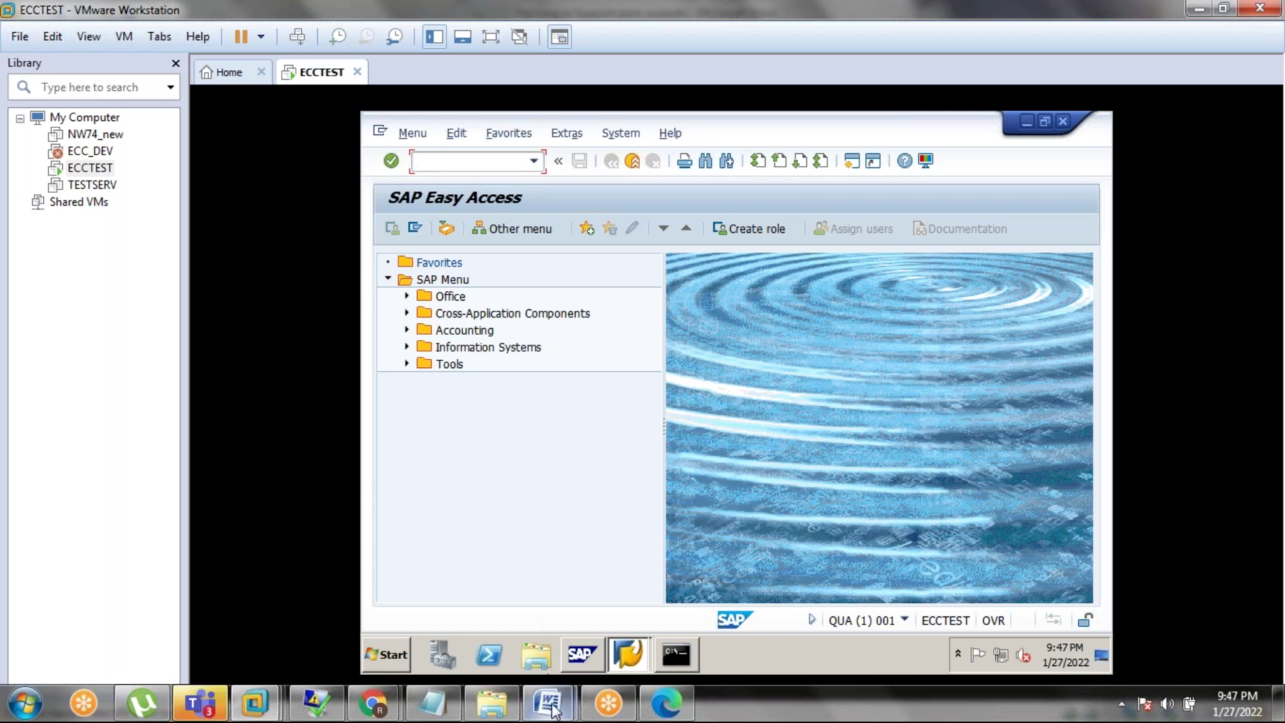
Log off the client 001 session and open the Test_serv connection from SAP Logon
{"action": "mouse_move", "coordinate": [553, 708]}
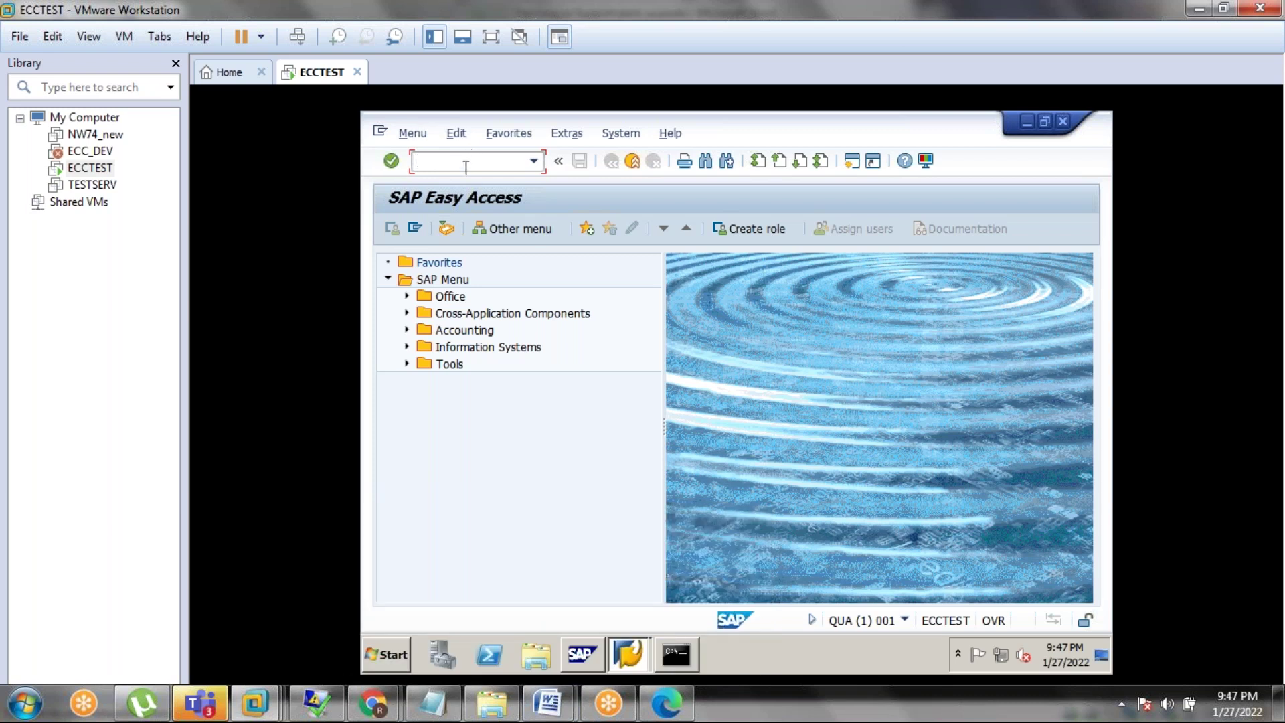
{"action": "left_click", "coordinate": [632, 161]}
{"action": "left_click", "coordinate": [572, 461]}
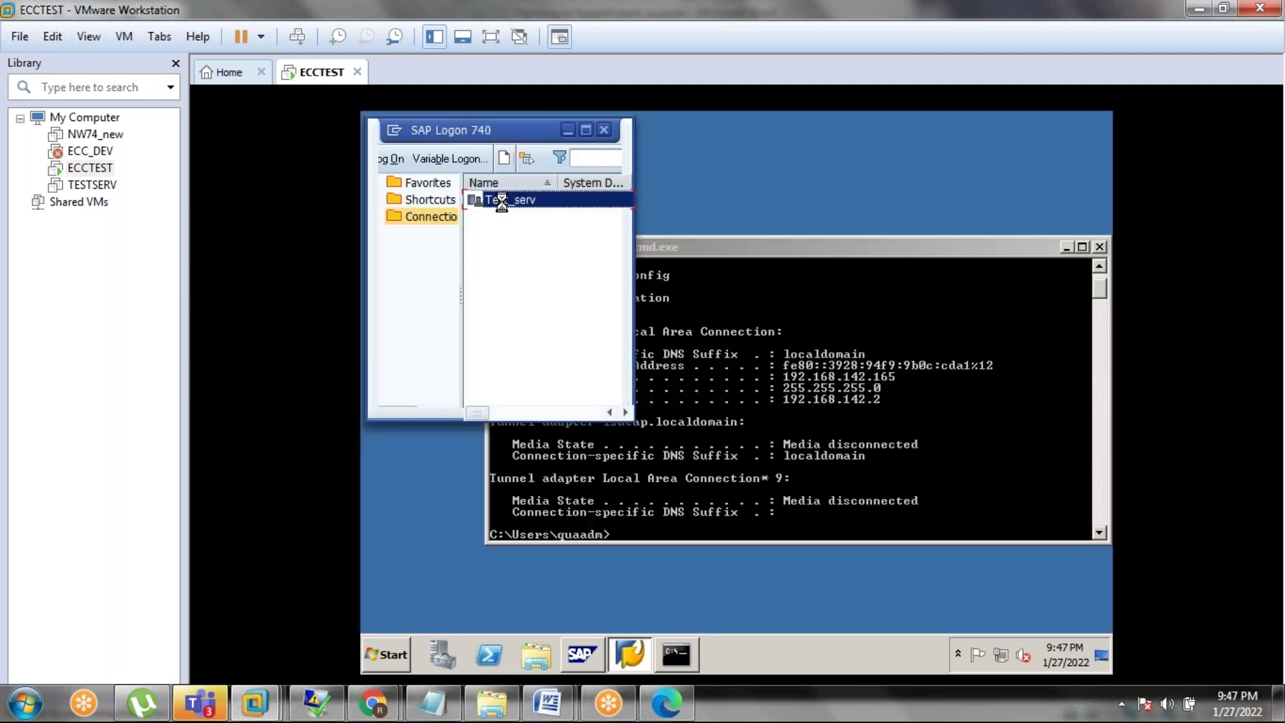
{"action": "double_click", "coordinate": [502, 203]}
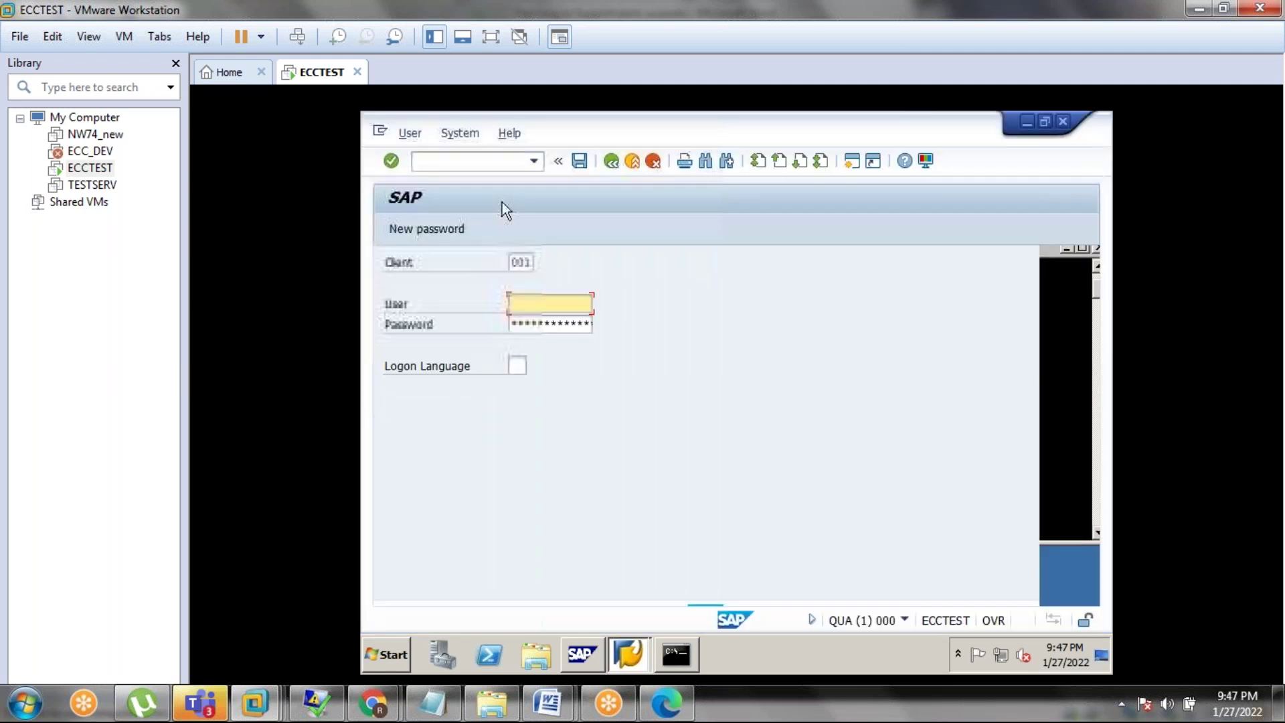
Log on to client 000 as user demo, entering the account password
{"action": "double_click", "coordinate": [519, 262]}
{"action": "key", "text": "BackSpace"}
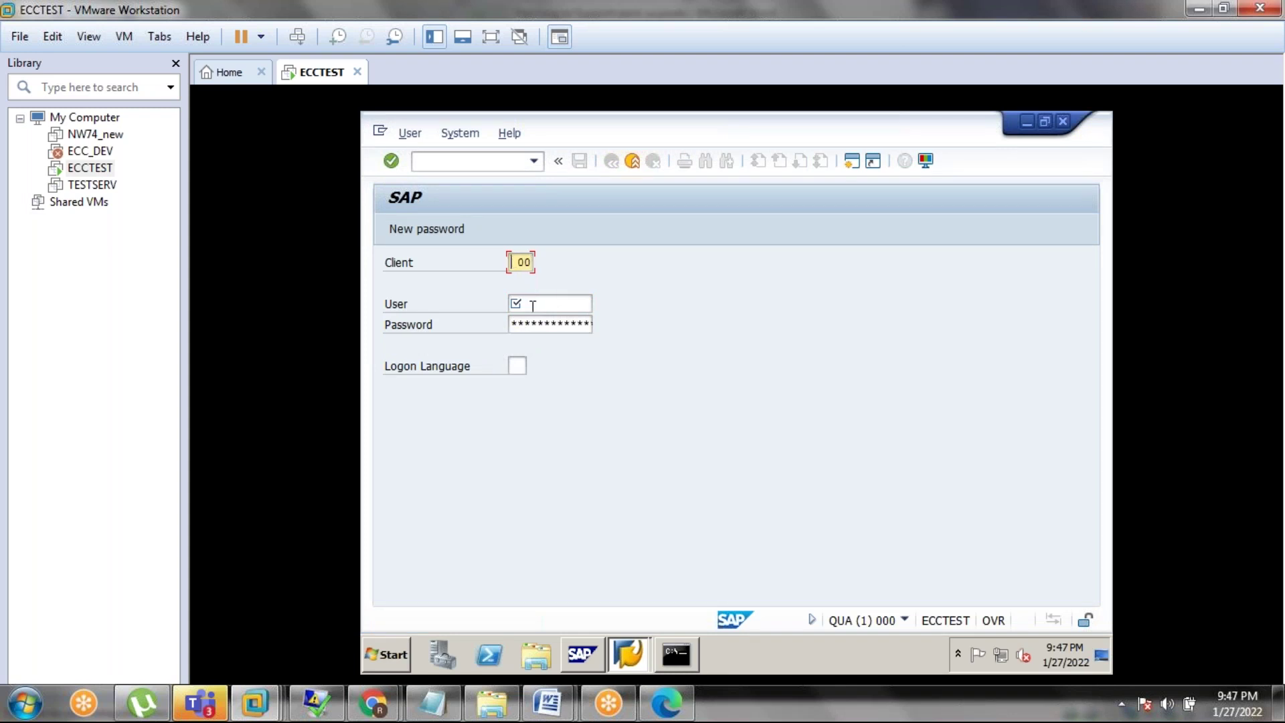
{"action": "type", "text": "000"}
{"action": "left_click", "coordinate": [548, 304]}
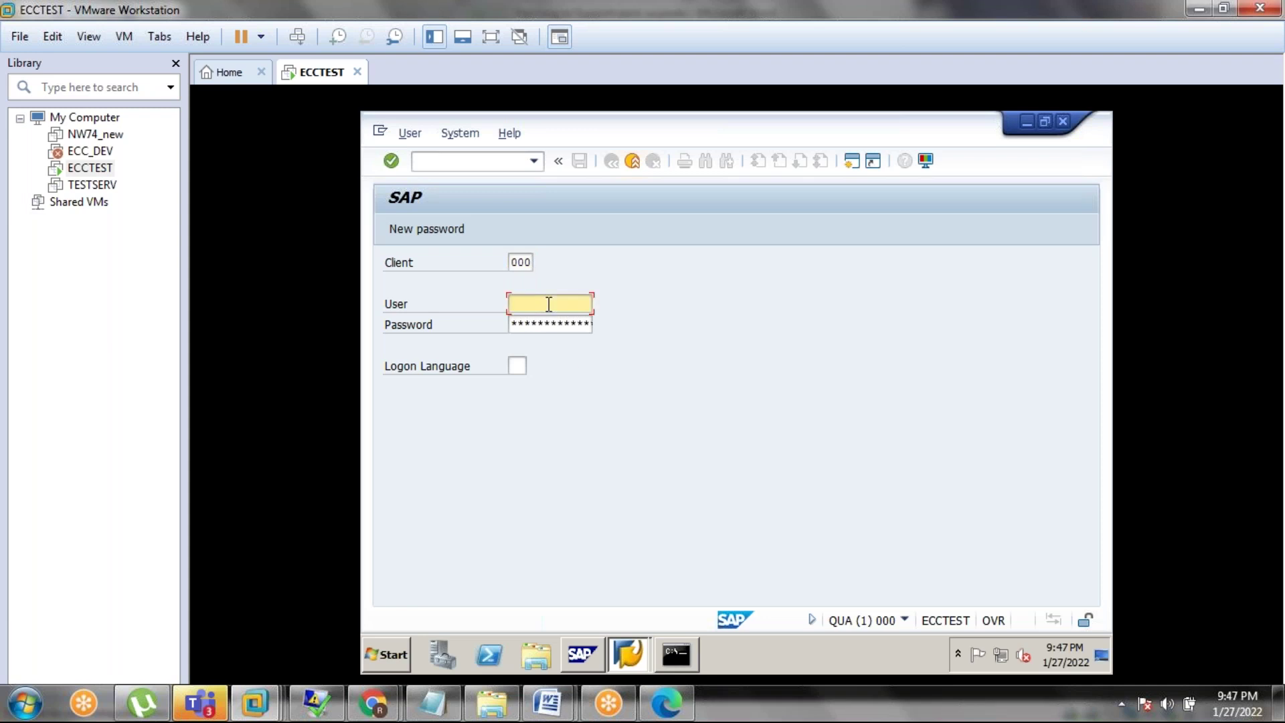
{"action": "left_click", "coordinate": [533, 322]}
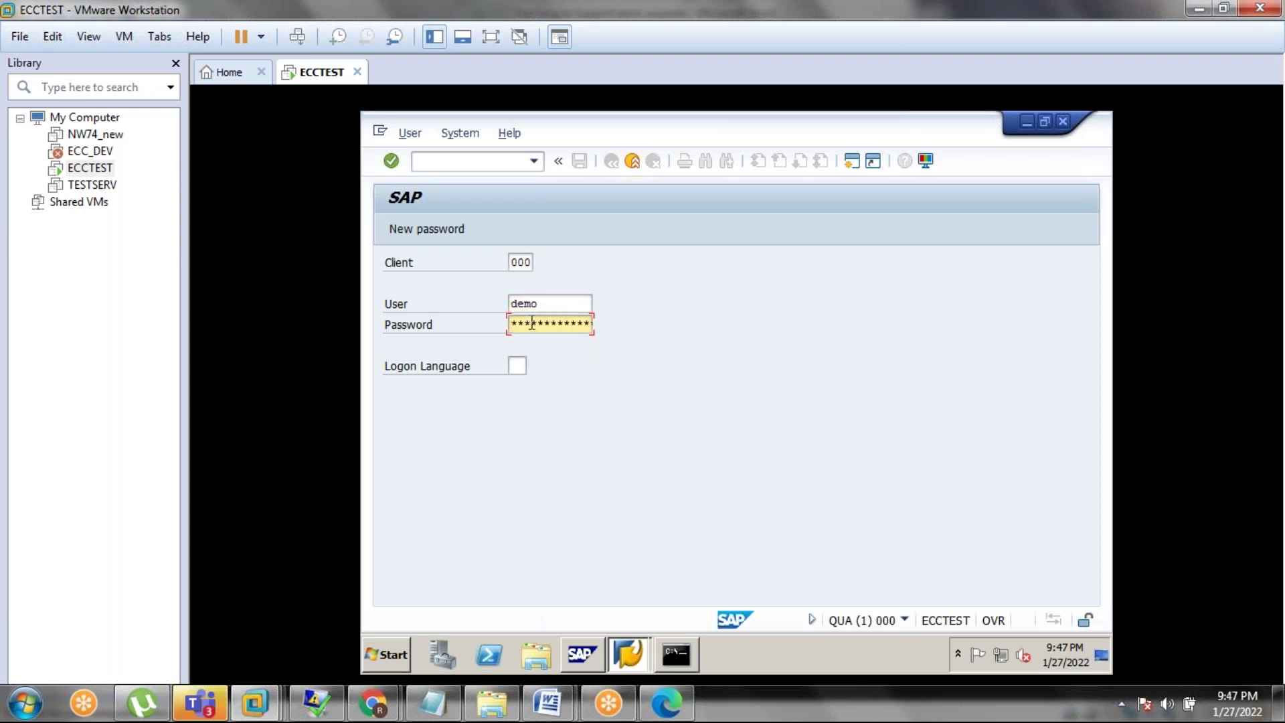
{"action": "type", "text": "*********"}
{"action": "key", "text": "Return"}
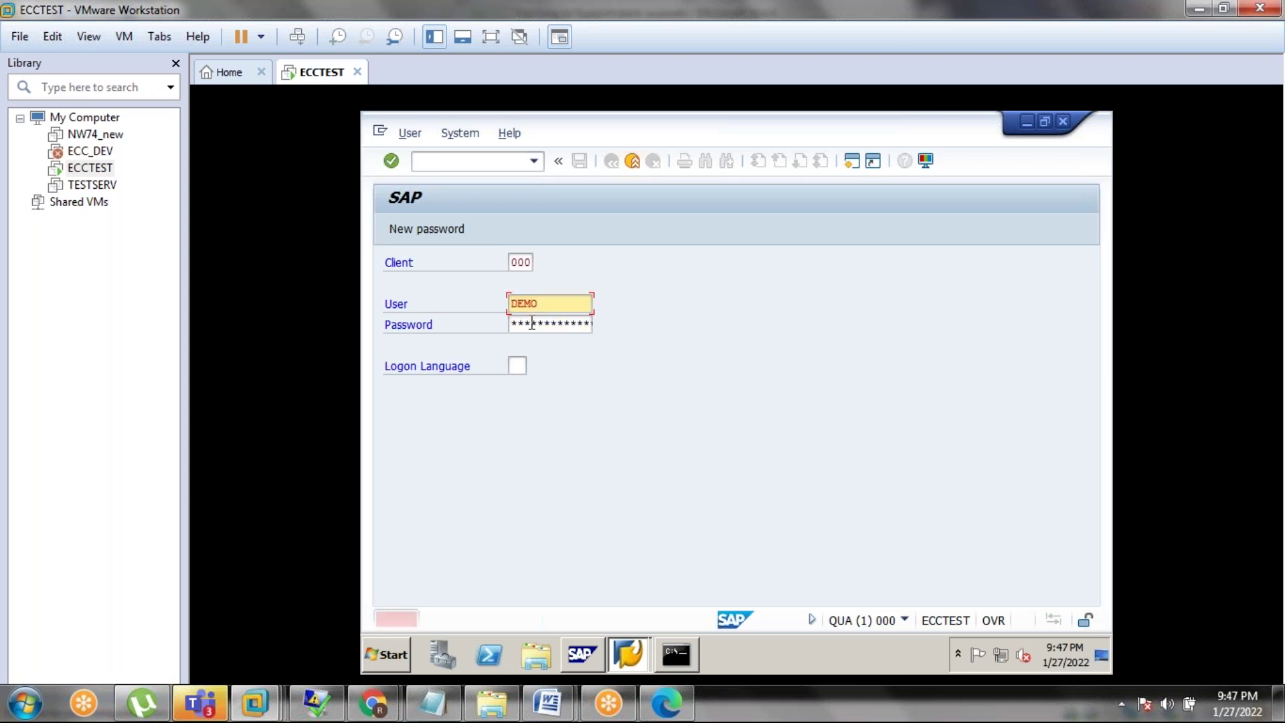
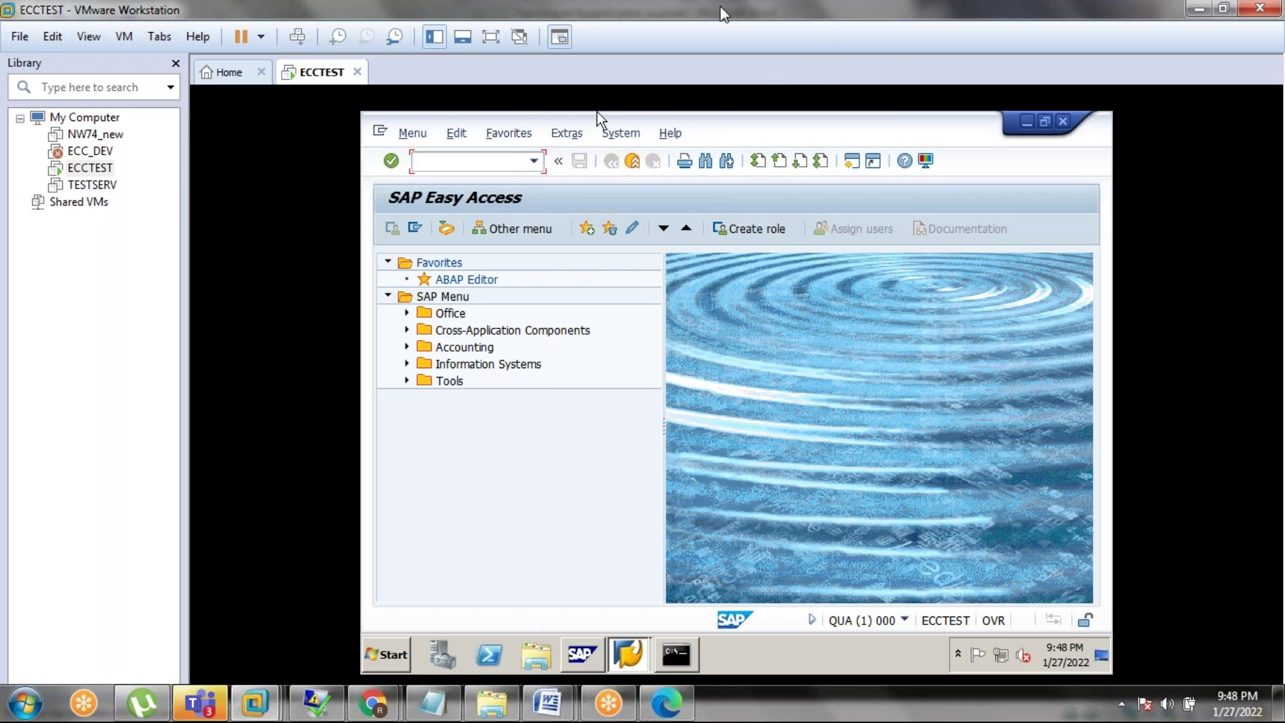
{"action": "left_click", "coordinate": [533, 160]}
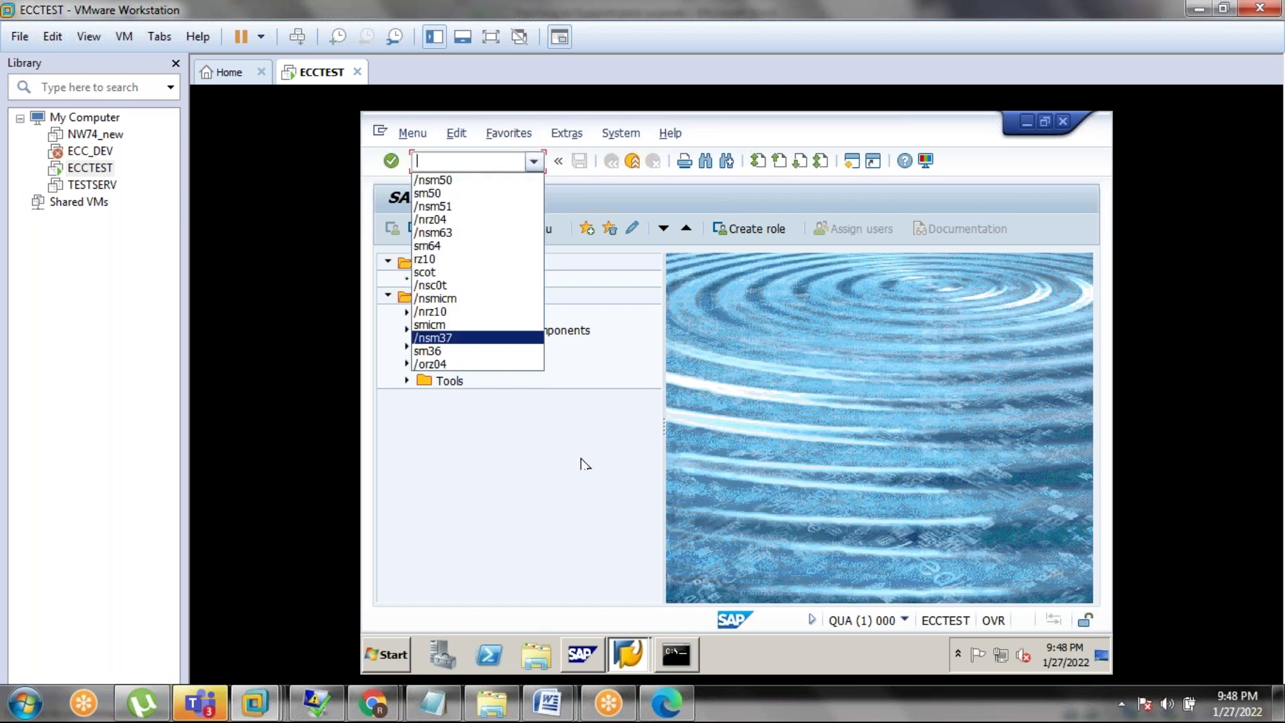
{"action": "left_click", "coordinate": [644, 655]}
{"action": "left_click", "coordinate": [680, 658]}
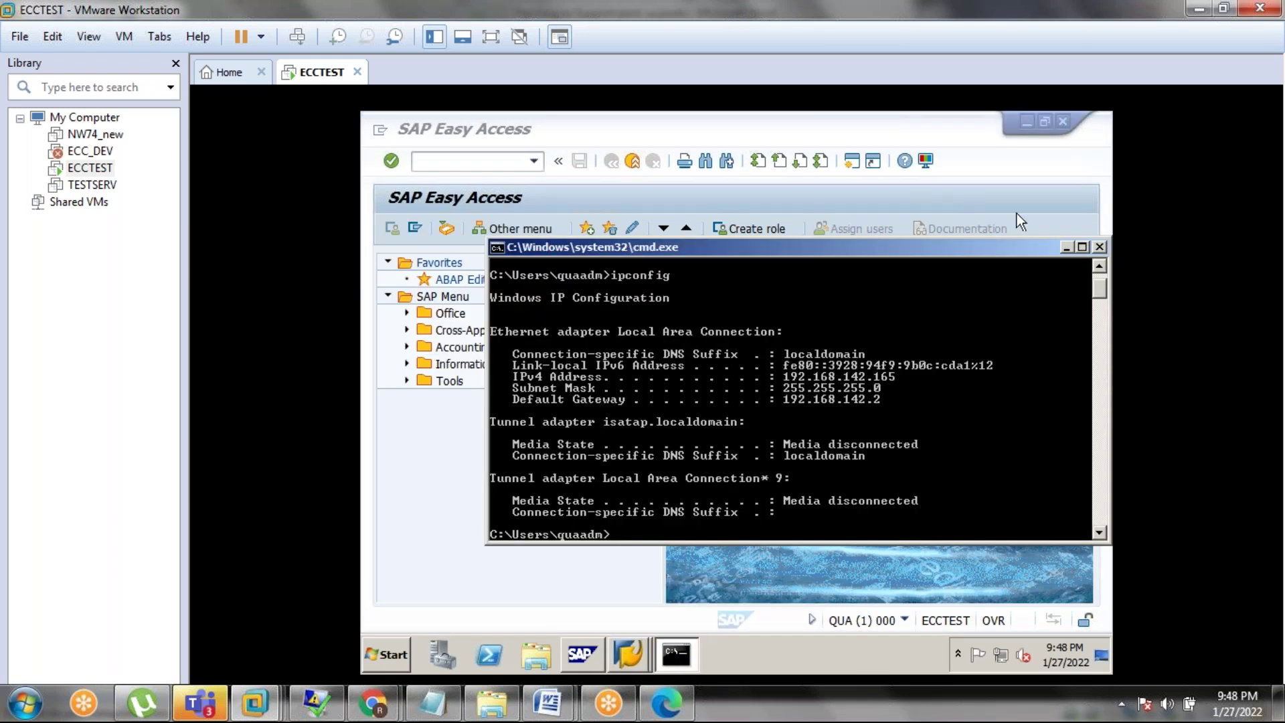
{"action": "left_click", "coordinate": [1064, 246]}
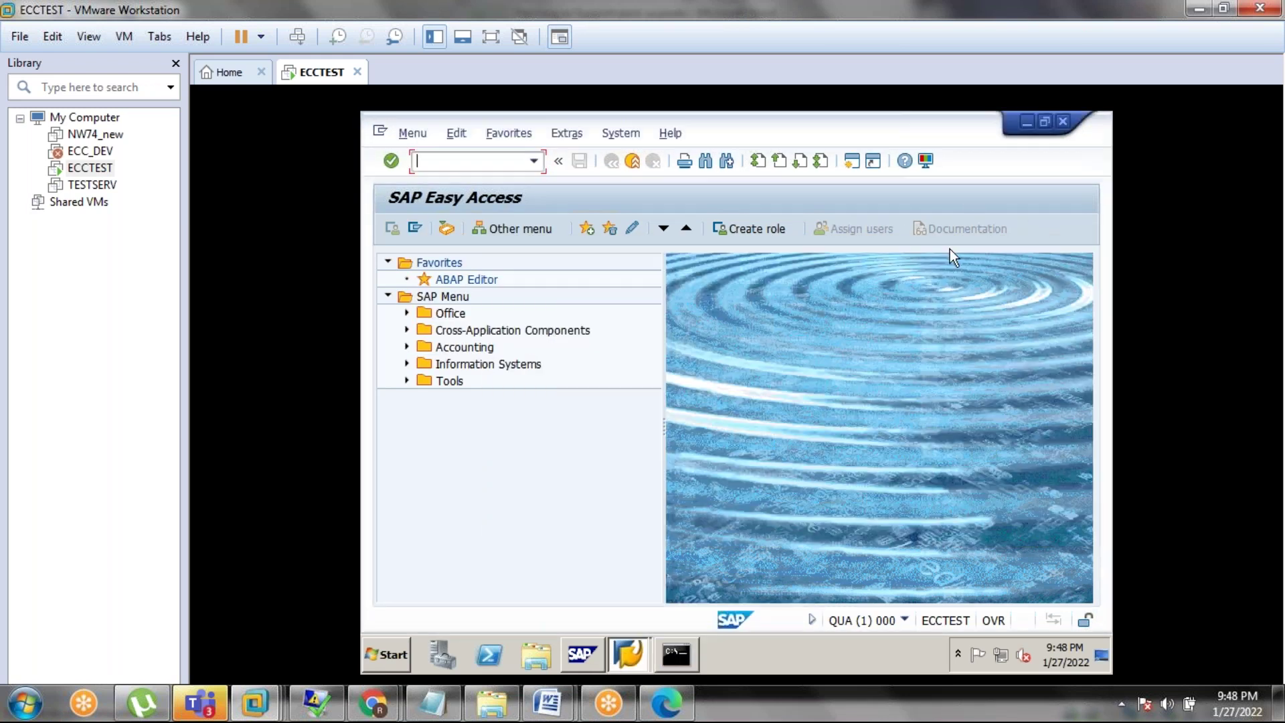
{"action": "left_click", "coordinate": [535, 162]}
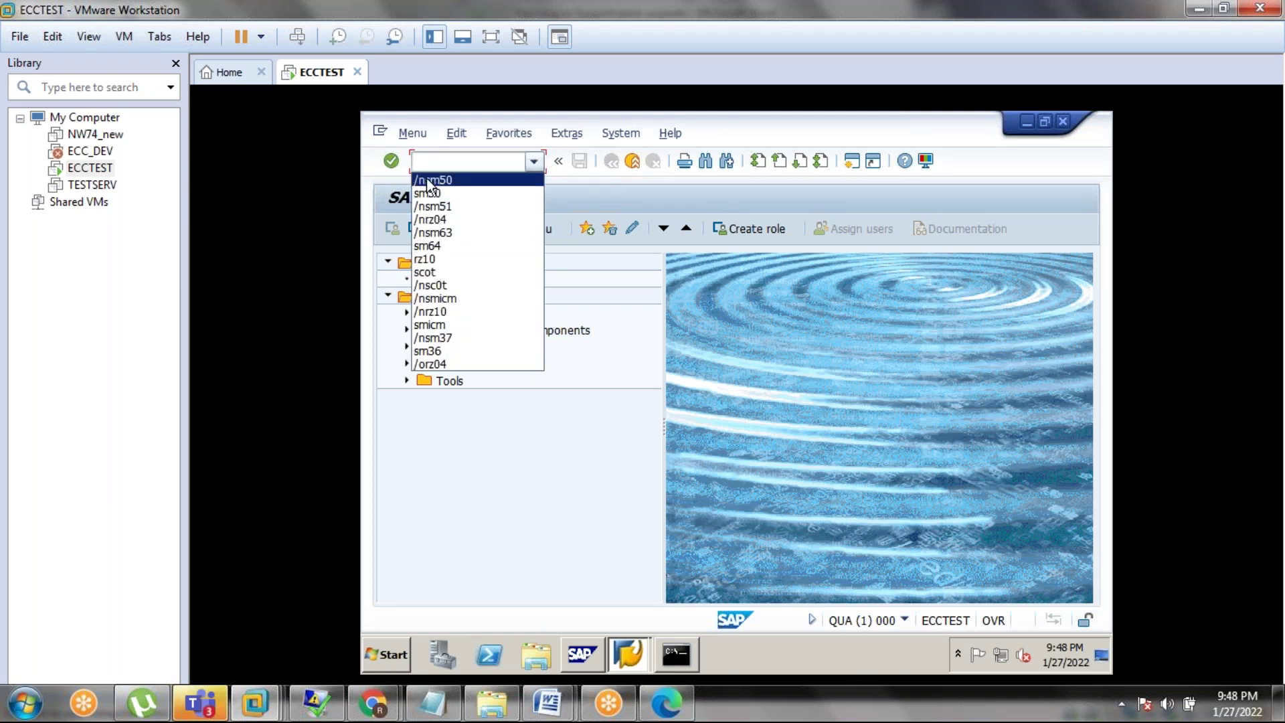
{"action": "key", "text": "Escape"}
Consult the "Patching or Support pack upgrade" document in Word and return to the ECCTEST virtual machine
{"action": "left_click", "coordinate": [547, 702]}
{"action": "left_click", "coordinate": [587, 604]}
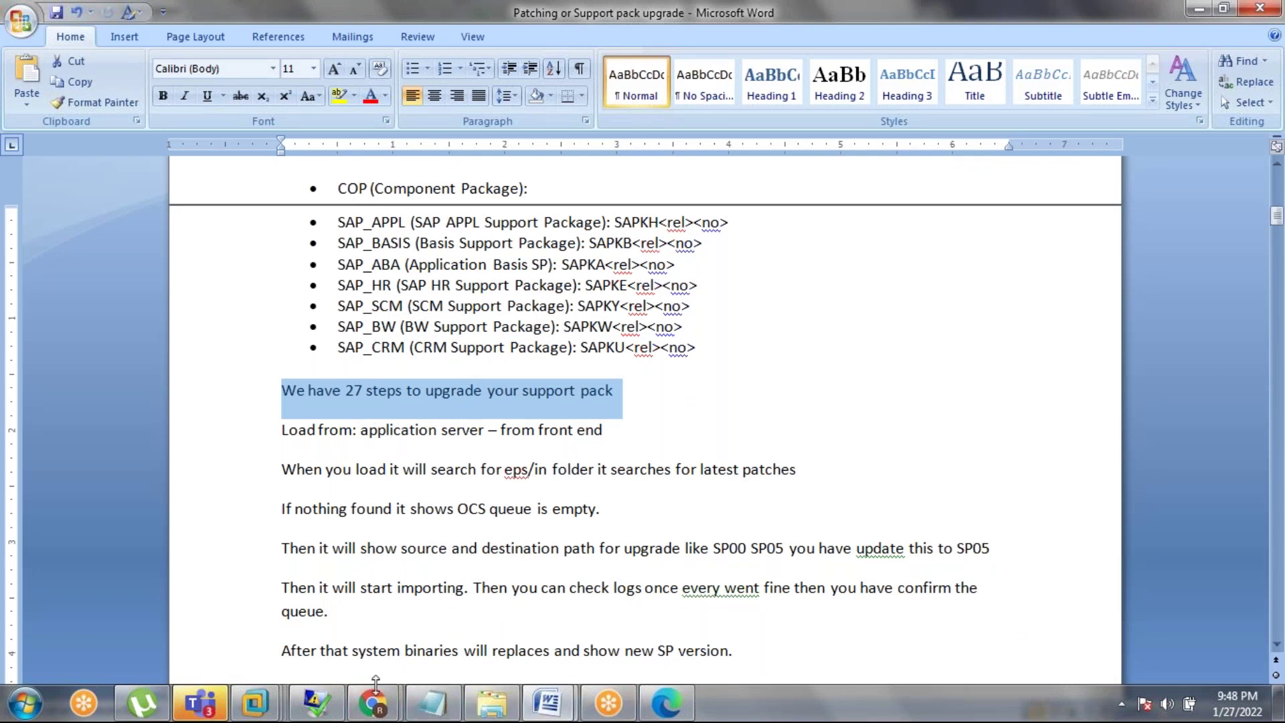
{"action": "mouse_move", "coordinate": [278, 682]}
{"action": "left_click", "coordinate": [372, 570]}
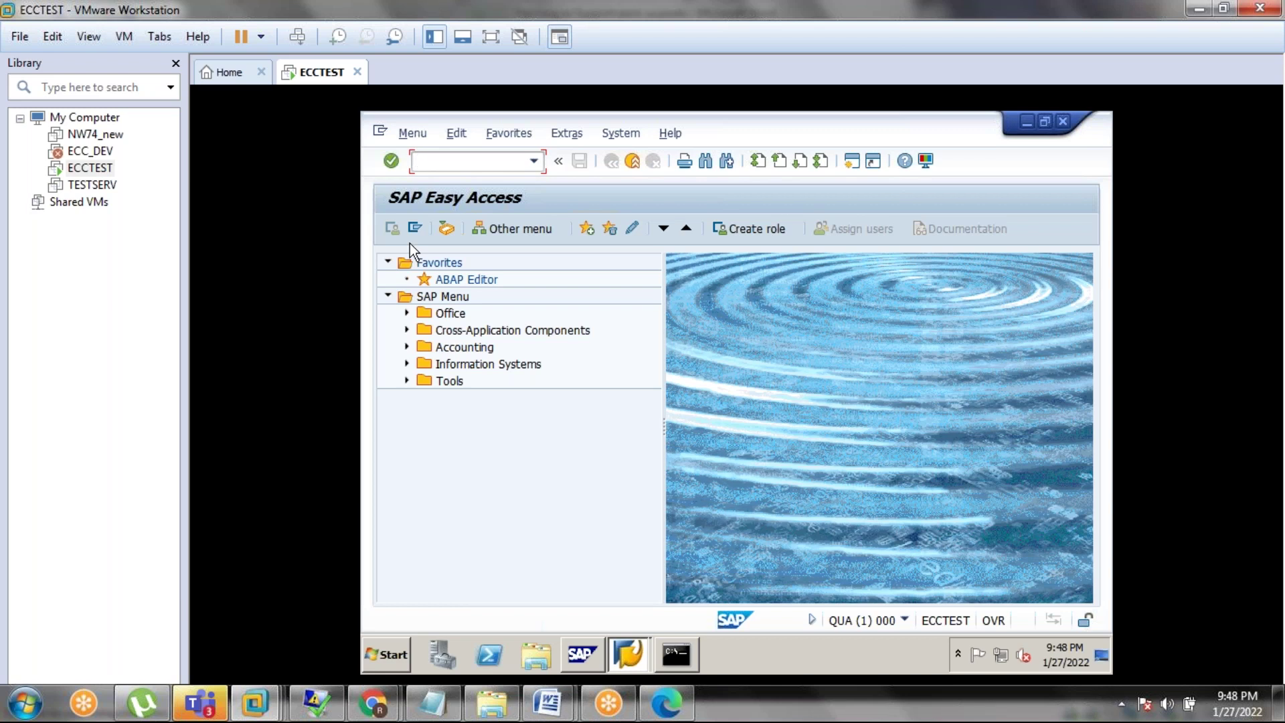
Run transaction sm37 to search for user DDIC's background jobs dated 27.01.2022, and return to SAP Easy Access
{"action": "type", "text": "sm37"}
{"action": "key", "text": "Return"}
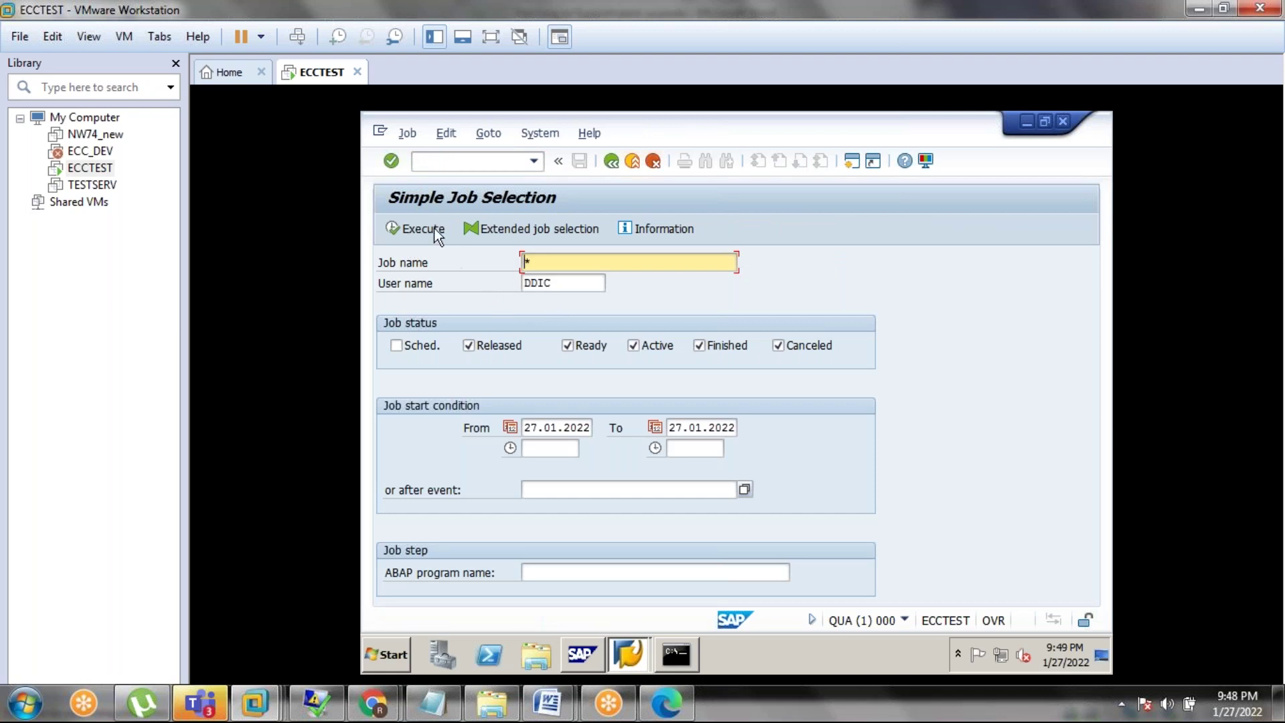
{"action": "left_click", "coordinate": [409, 229]}
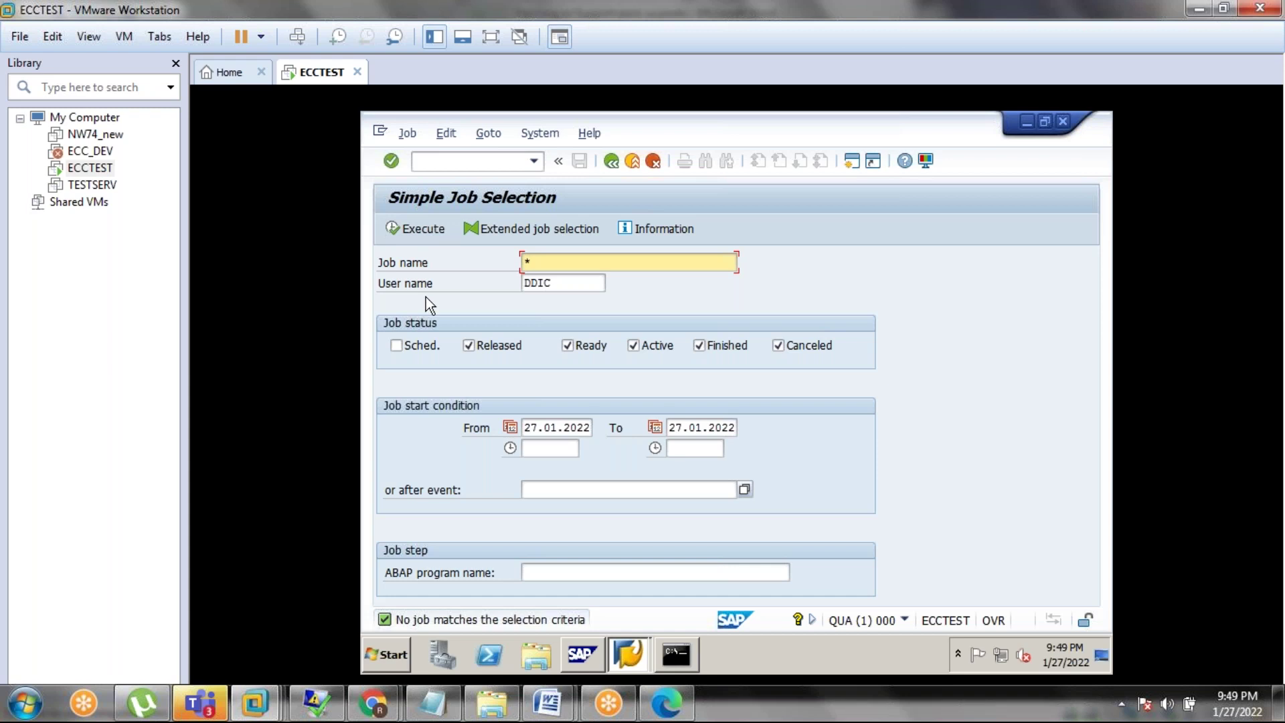
{"action": "left_click", "coordinate": [610, 162]}
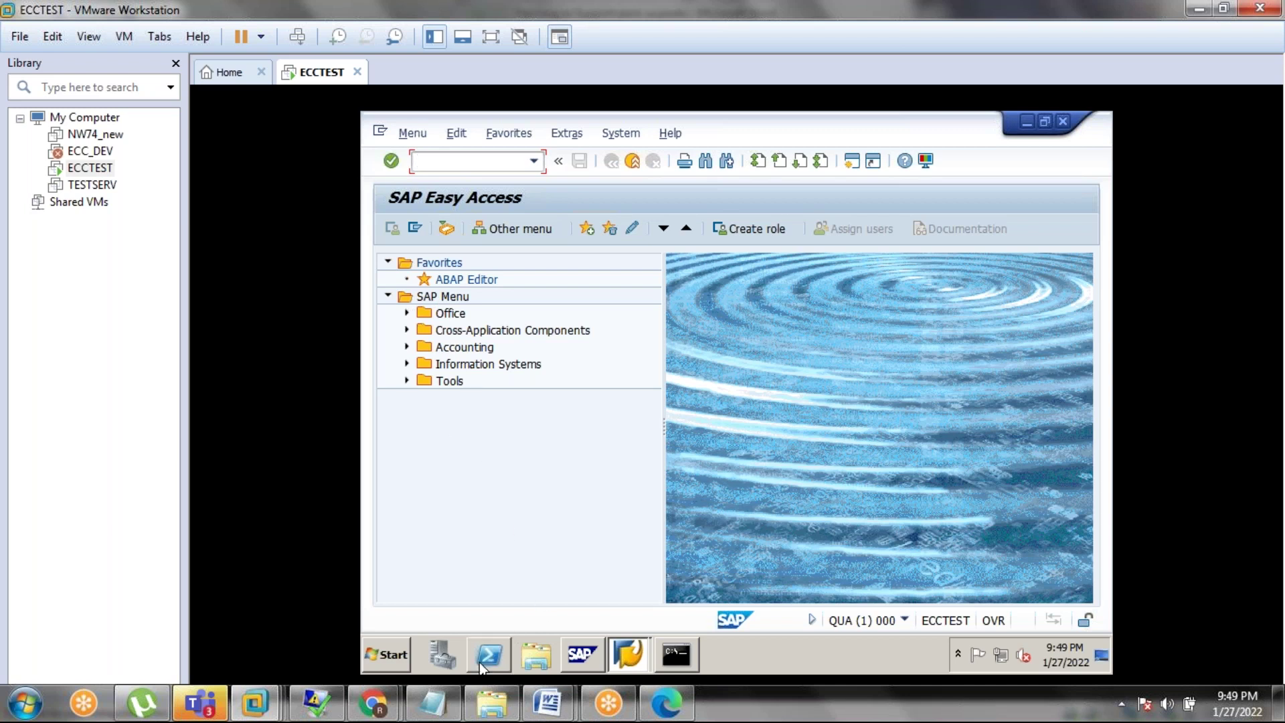
View the "Parameter setings" document in Word and switch to the "Patching or Support pack upgrade" notes
{"action": "mouse_move", "coordinate": [546, 703]}
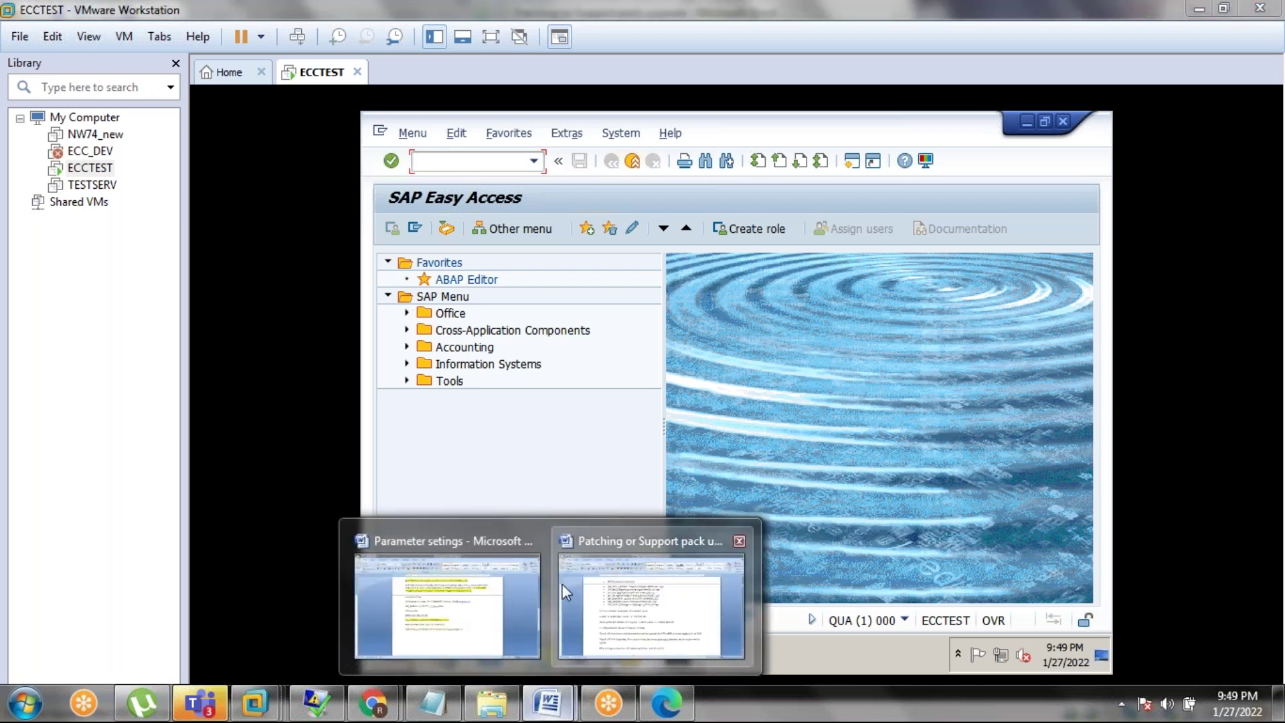
{"action": "left_click", "coordinate": [491, 580]}
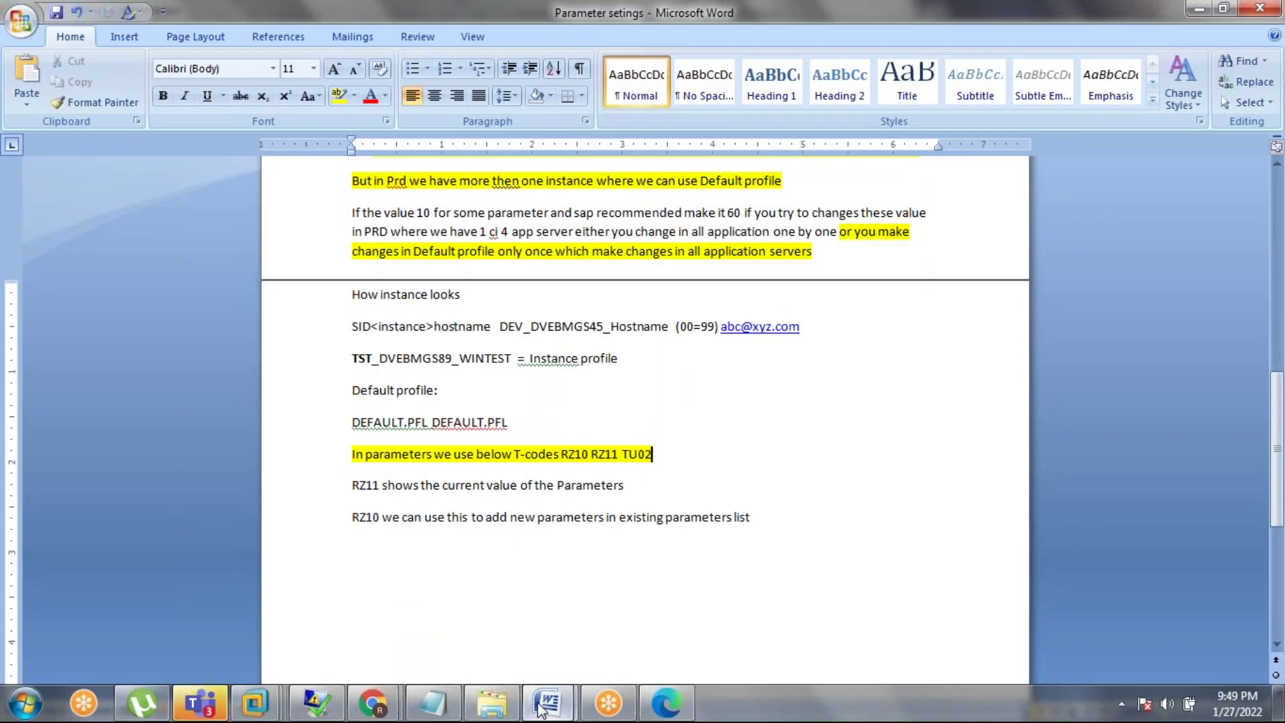
{"action": "mouse_move", "coordinate": [547, 702]}
{"action": "left_click", "coordinate": [602, 562]}
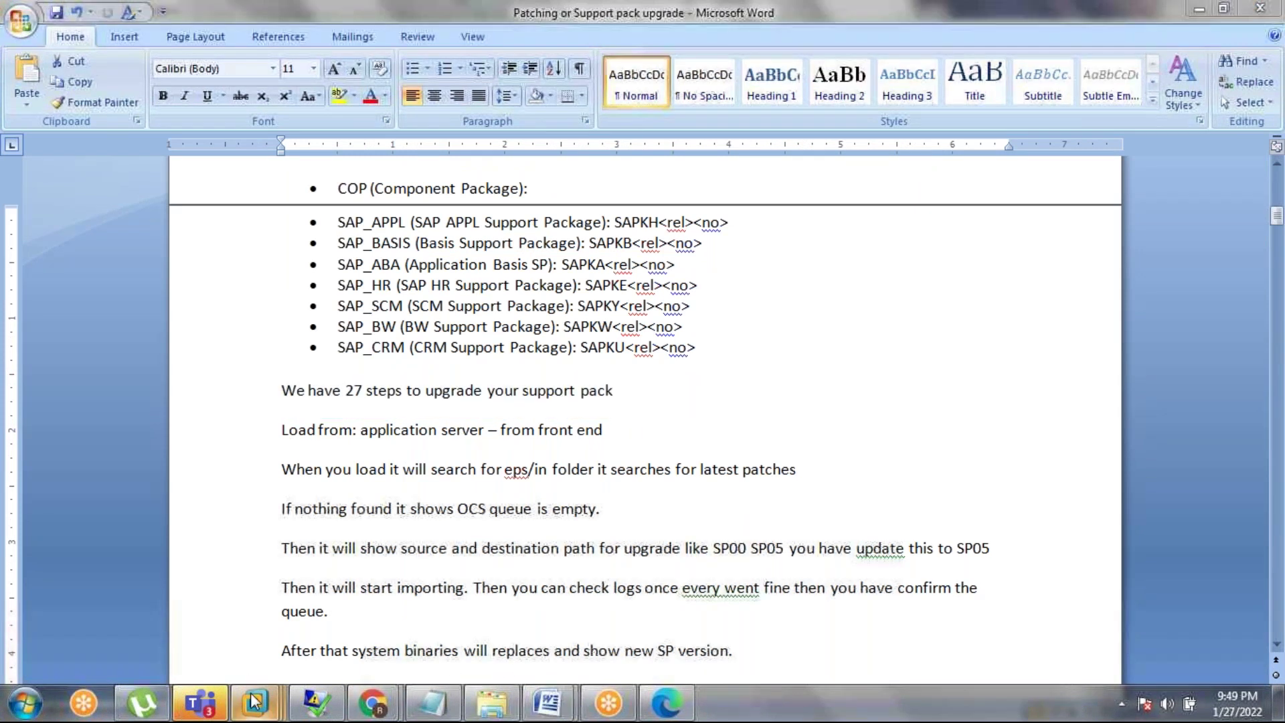
Switch back to the ECCTEST virtual machine and start transaction spam in the client 000 session
{"action": "mouse_move", "coordinate": [253, 699]}
{"action": "left_click", "coordinate": [375, 582]}
{"action": "left_click", "coordinate": [510, 166]}
{"action": "type", "text": "spam"}
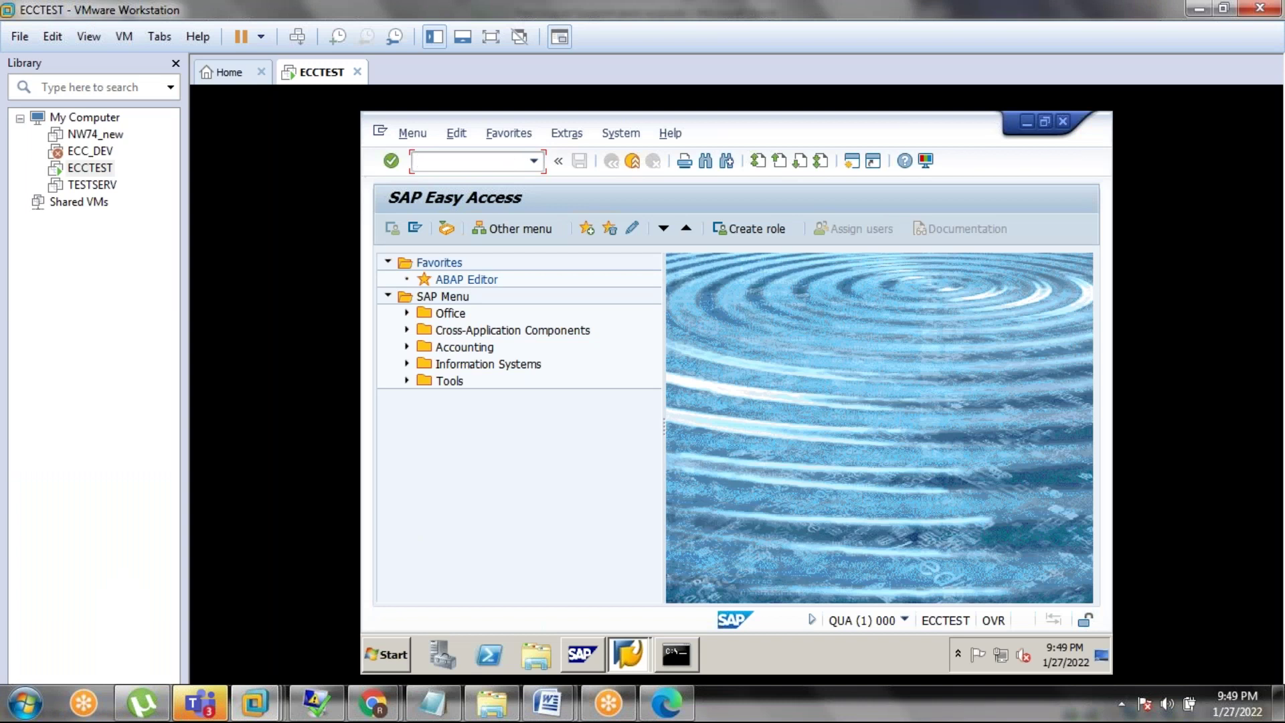
{"action": "key", "text": "Return"}
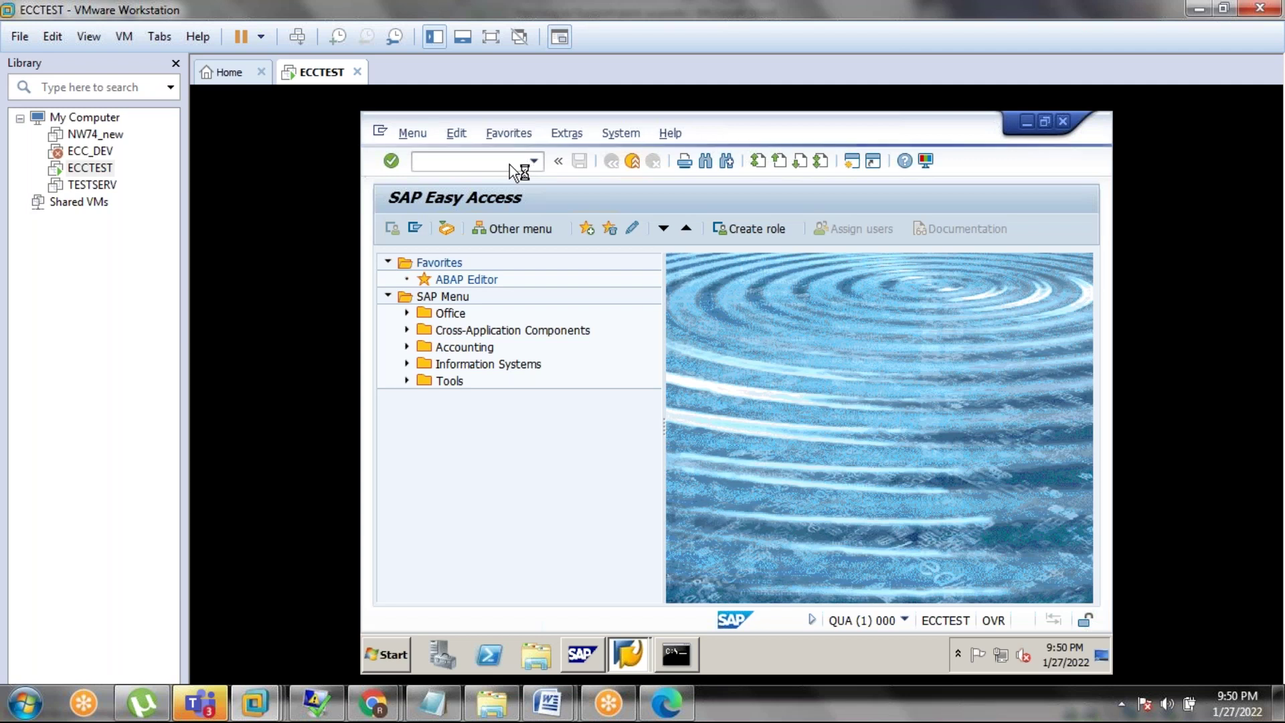
{"action": "left_click", "coordinate": [381, 132]}
{"action": "left_click", "coordinate": [406, 255]}
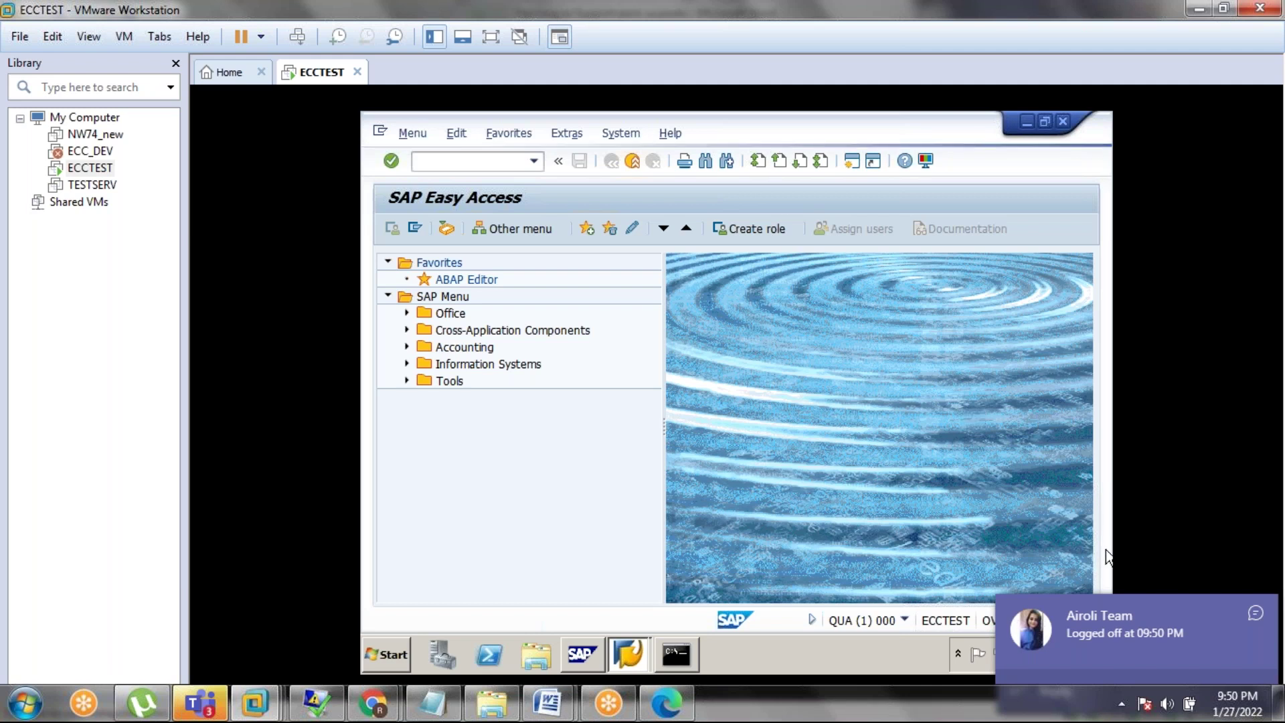
{"action": "left_click", "coordinate": [1255, 611]}
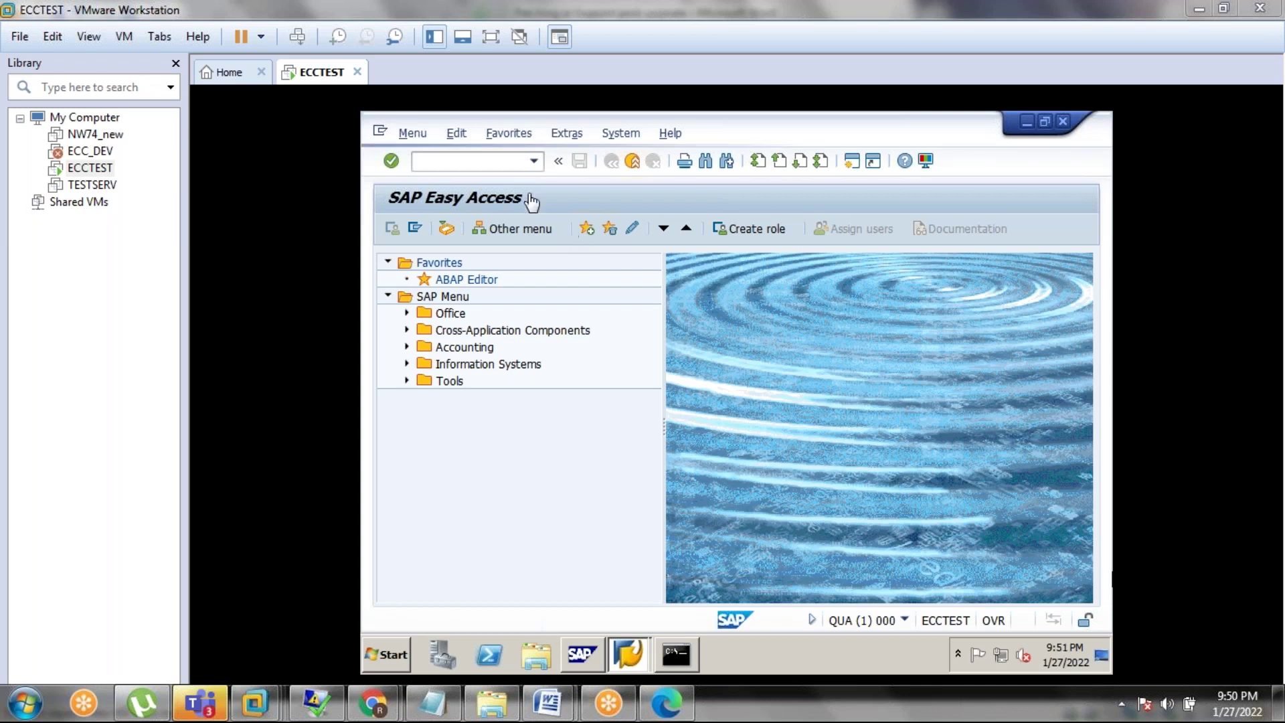
Try to close the unresponsive client 000 session window and stop its running transaction
{"action": "left_click", "coordinate": [380, 133]}
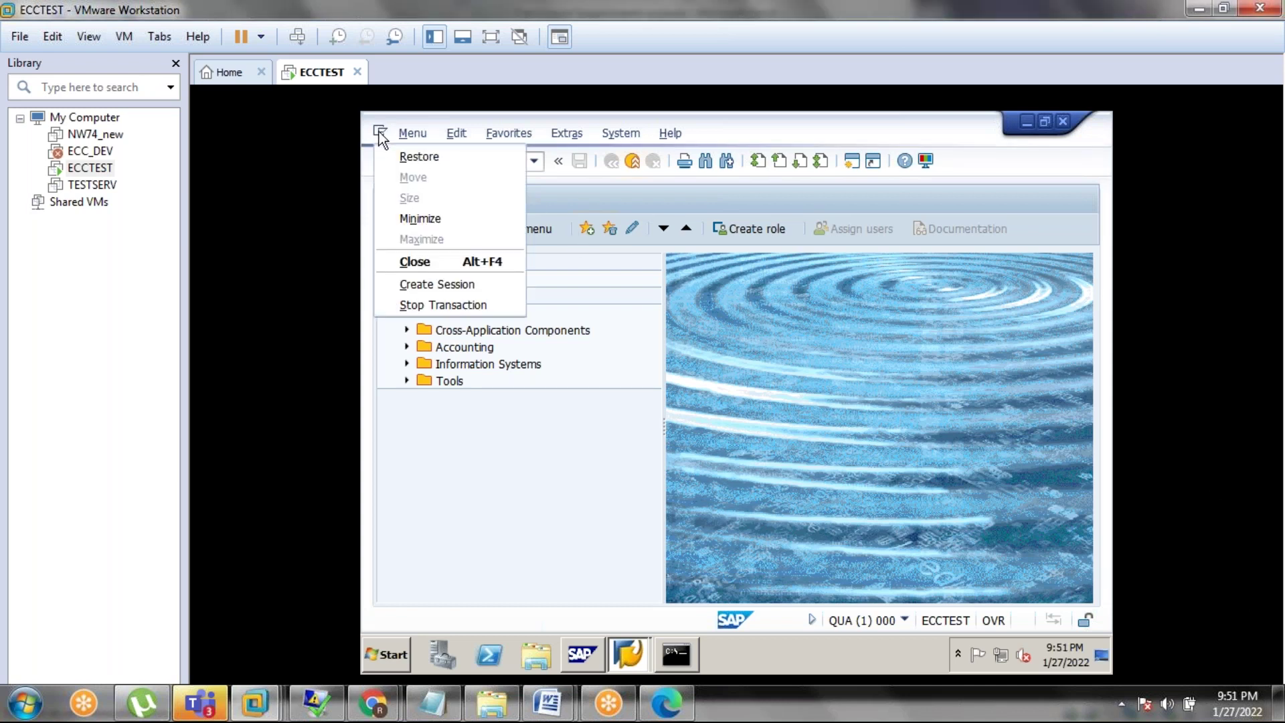
{"action": "left_click", "coordinate": [413, 266]}
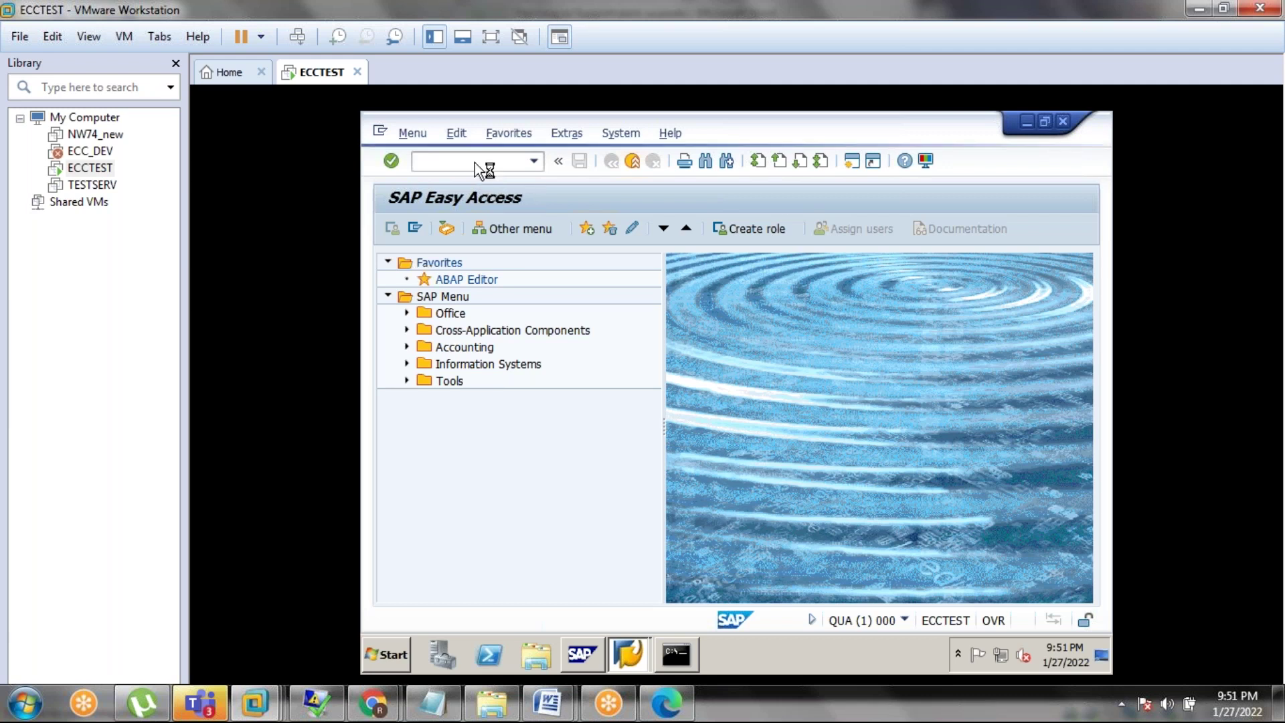
{"action": "left_click", "coordinate": [377, 133]}
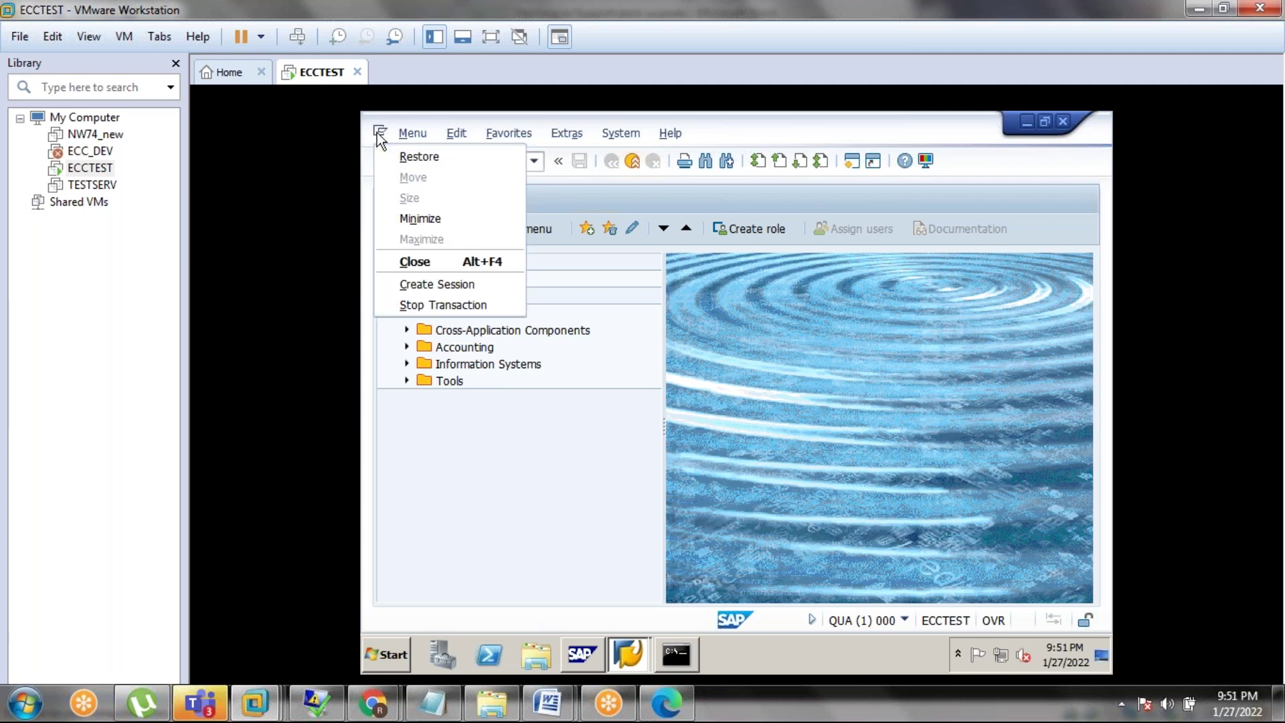
{"action": "left_click", "coordinate": [425, 305]}
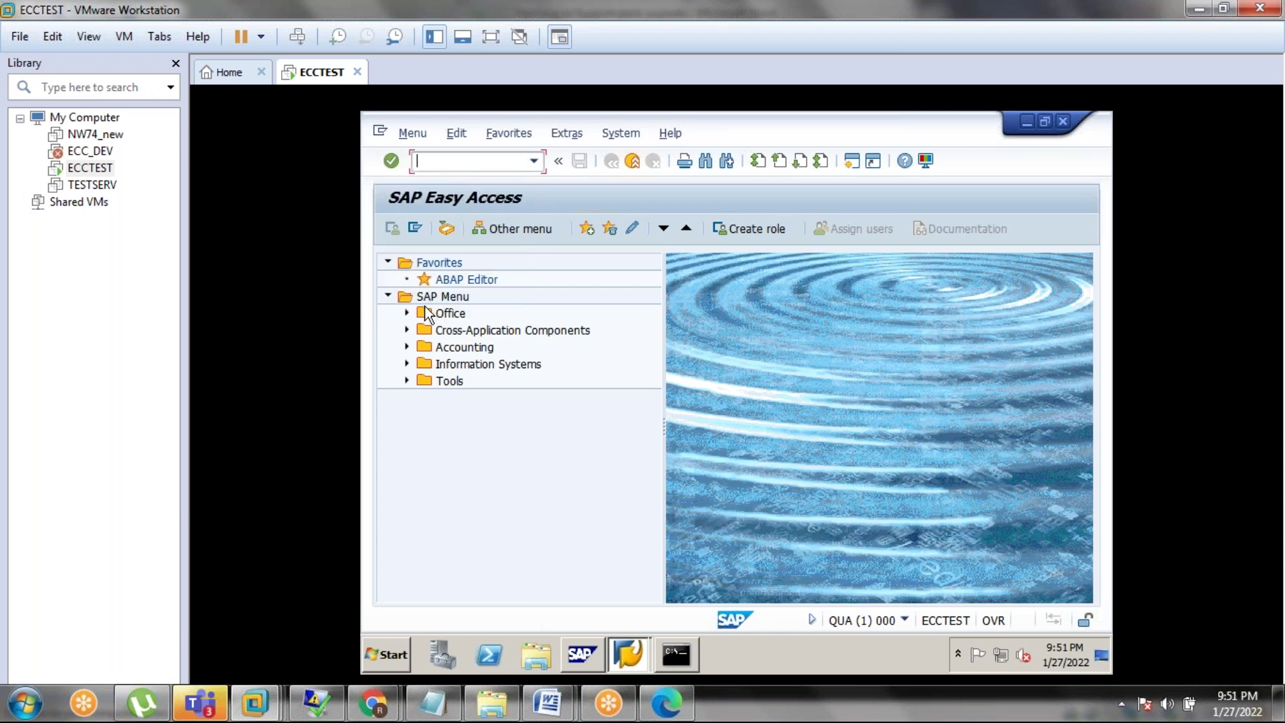
Run transaction spam again, read the missing maintenance certificate message and dismiss it to reach the Support Package Manager
{"action": "left_click", "coordinate": [540, 161]}
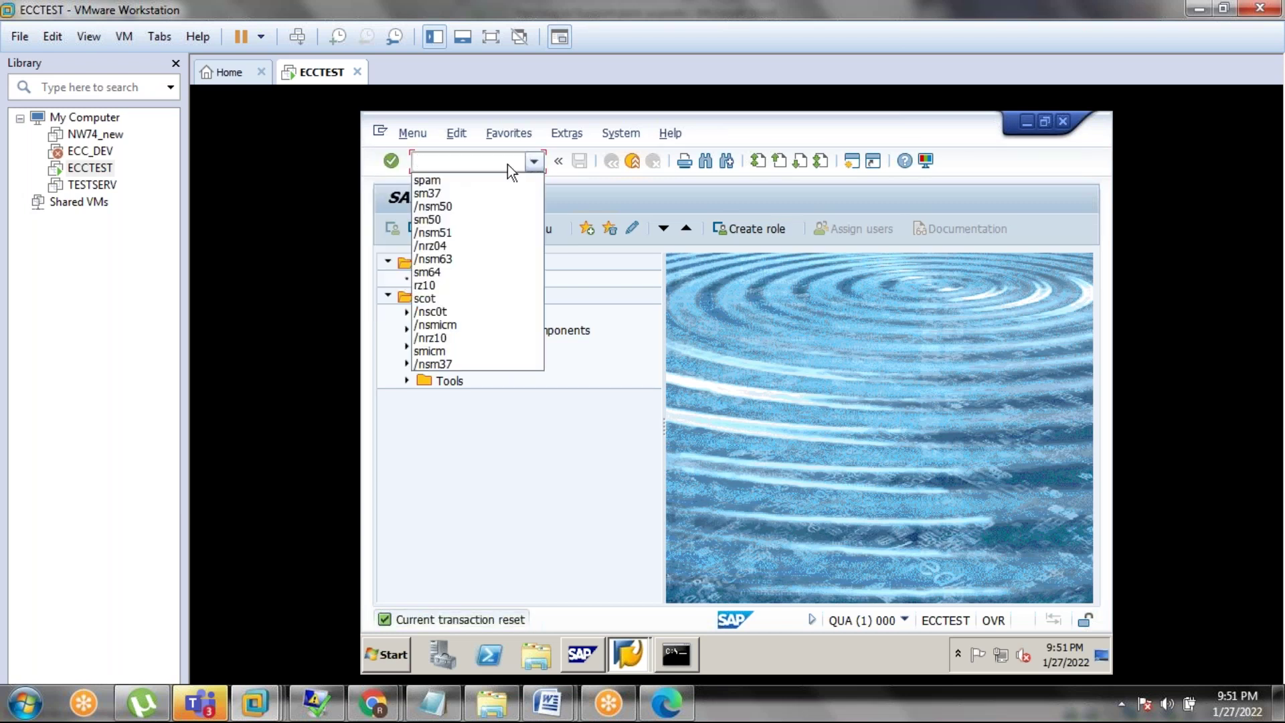
{"action": "left_click", "coordinate": [391, 161]}
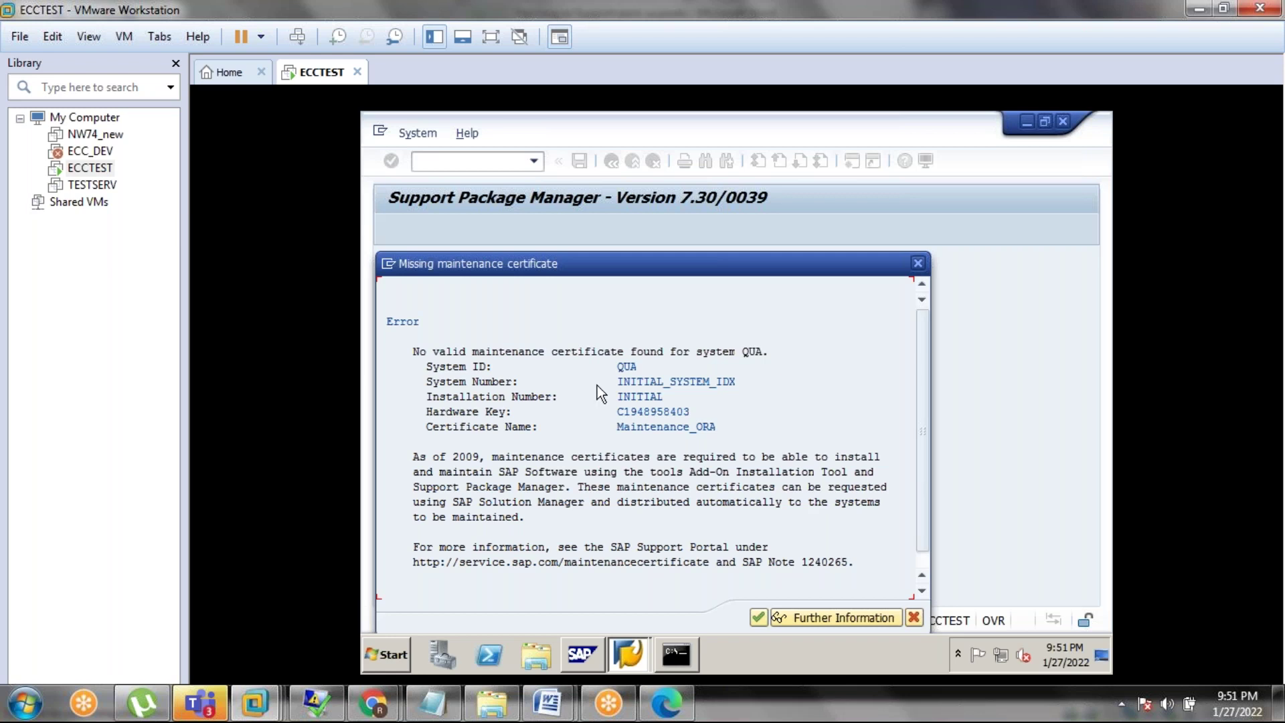
{"action": "scroll", "coordinate": [748, 482], "scroll_direction": "down", "scroll_amount": 1}
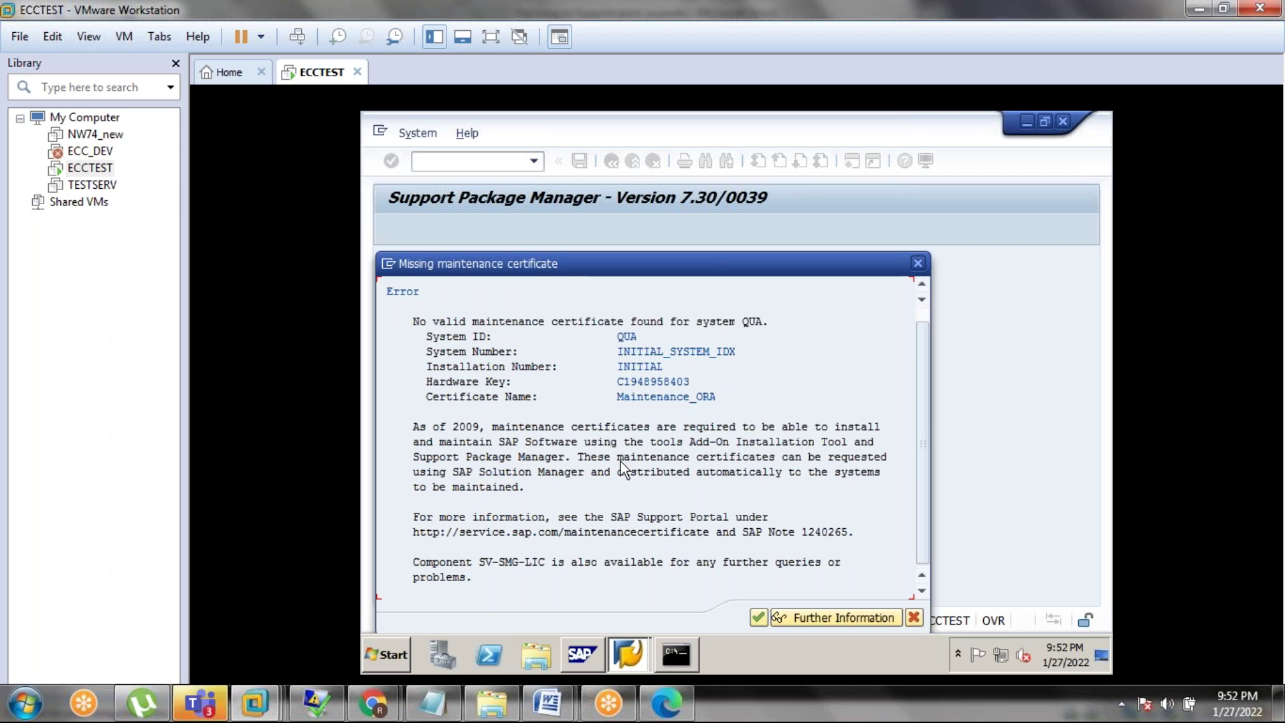
{"action": "key", "text": "Return"}
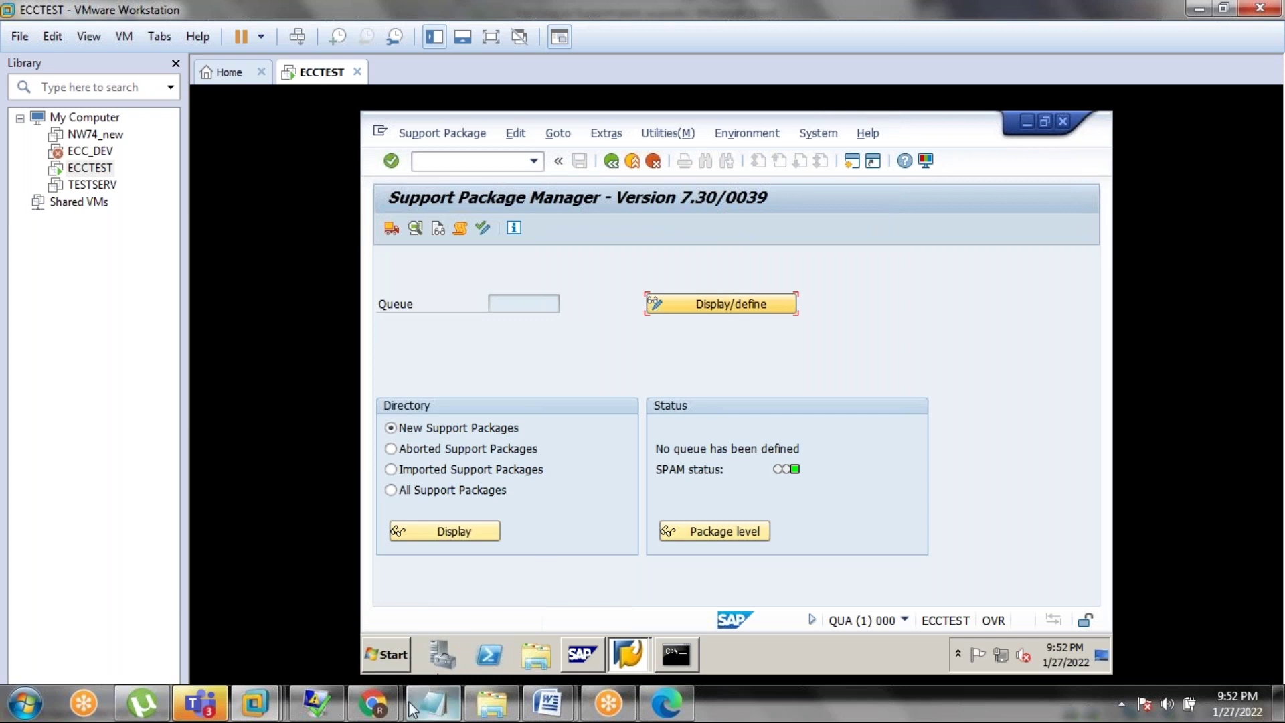
Switch to Chrome and load service.sap.com in the empty New Tab page
{"action": "mouse_move", "coordinate": [372, 703]}
{"action": "left_click", "coordinate": [415, 614]}
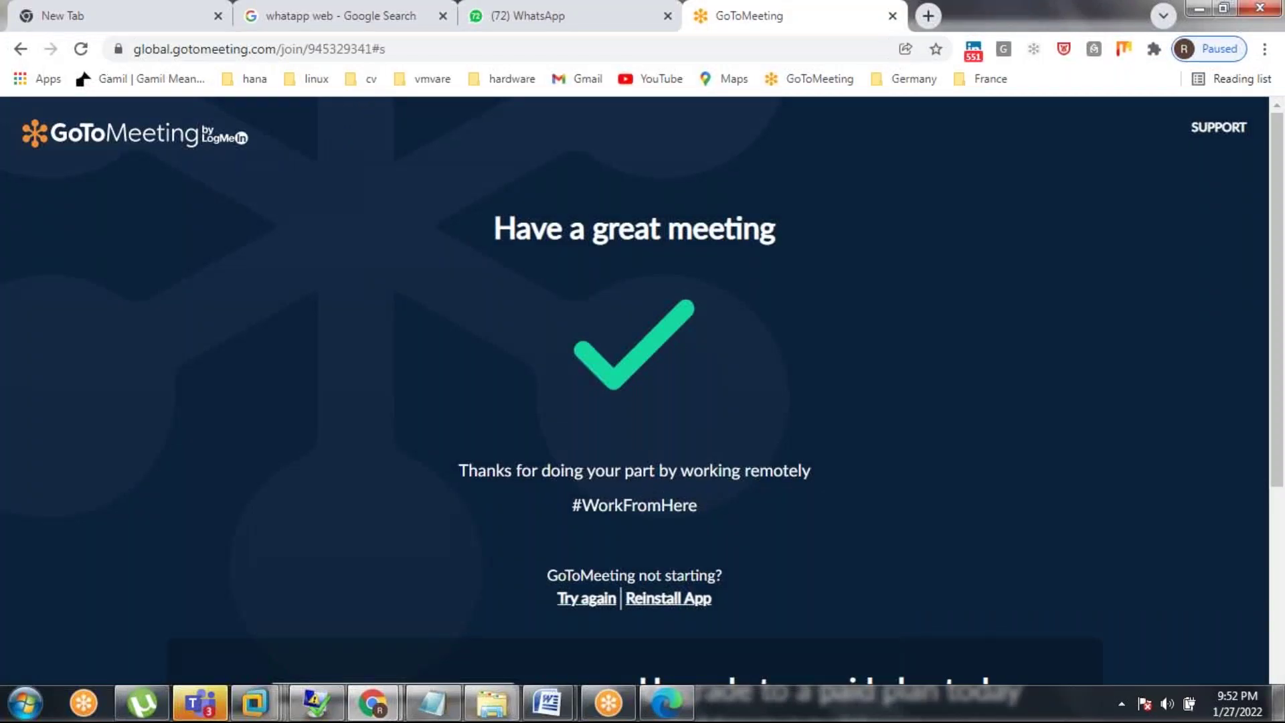
{"action": "left_click", "coordinate": [342, 18]}
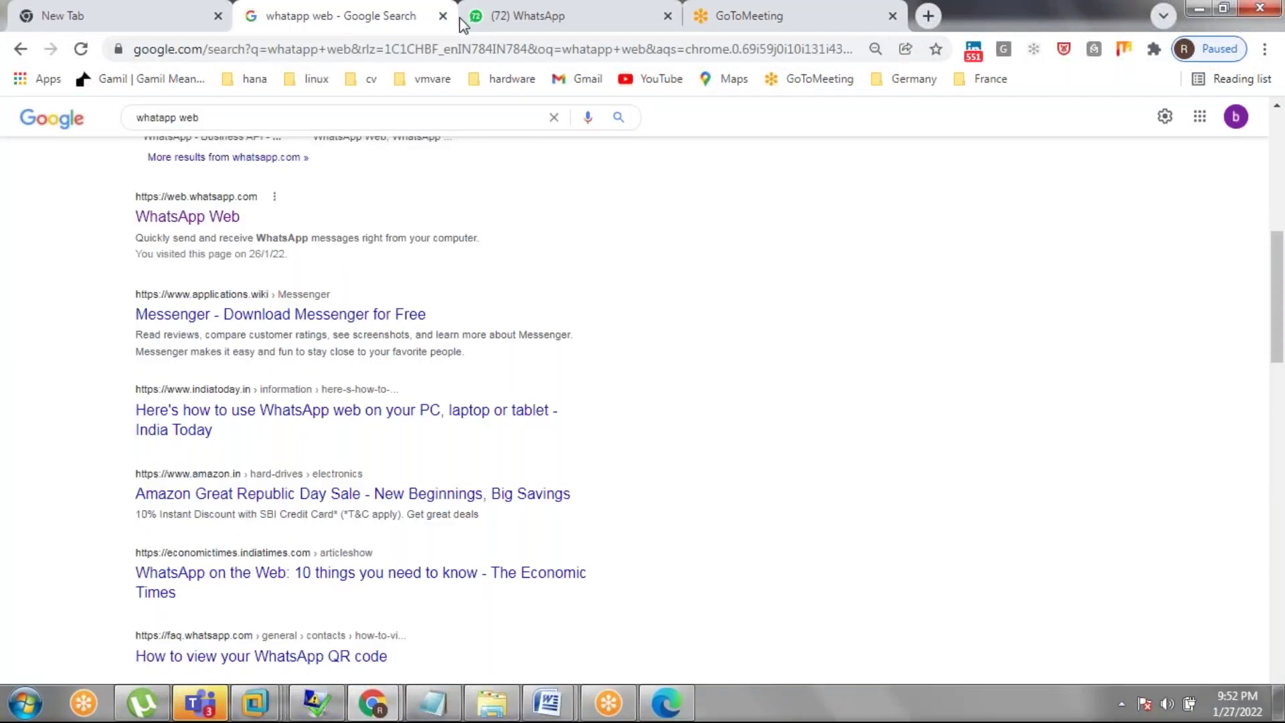
{"action": "left_click", "coordinate": [158, 20]}
{"action": "left_click", "coordinate": [191, 47]}
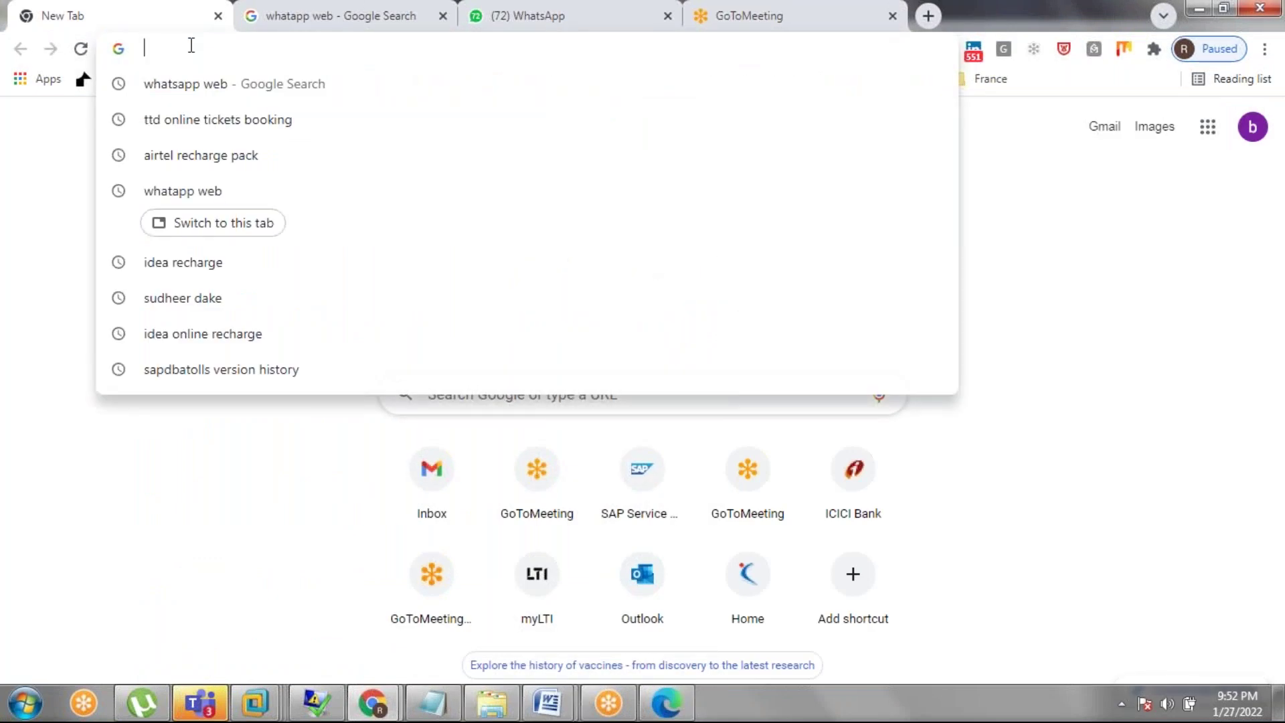
{"action": "type", "text": "servoice"}
{"action": "key", "text": "BackSpace"}
{"action": "key", "text": "BackSpace"}
{"action": "key", "text": "BackSpace"}
{"action": "key", "text": "BackSpace"}
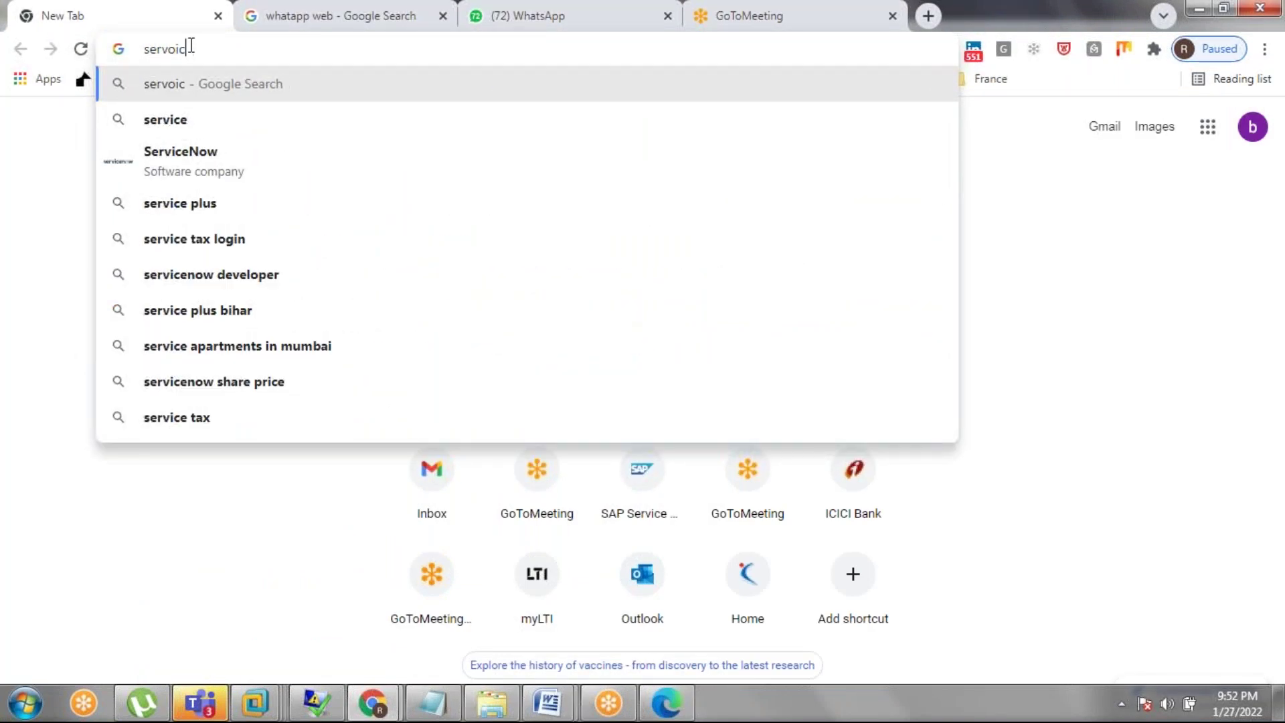
{"action": "type", "text": "ice"}
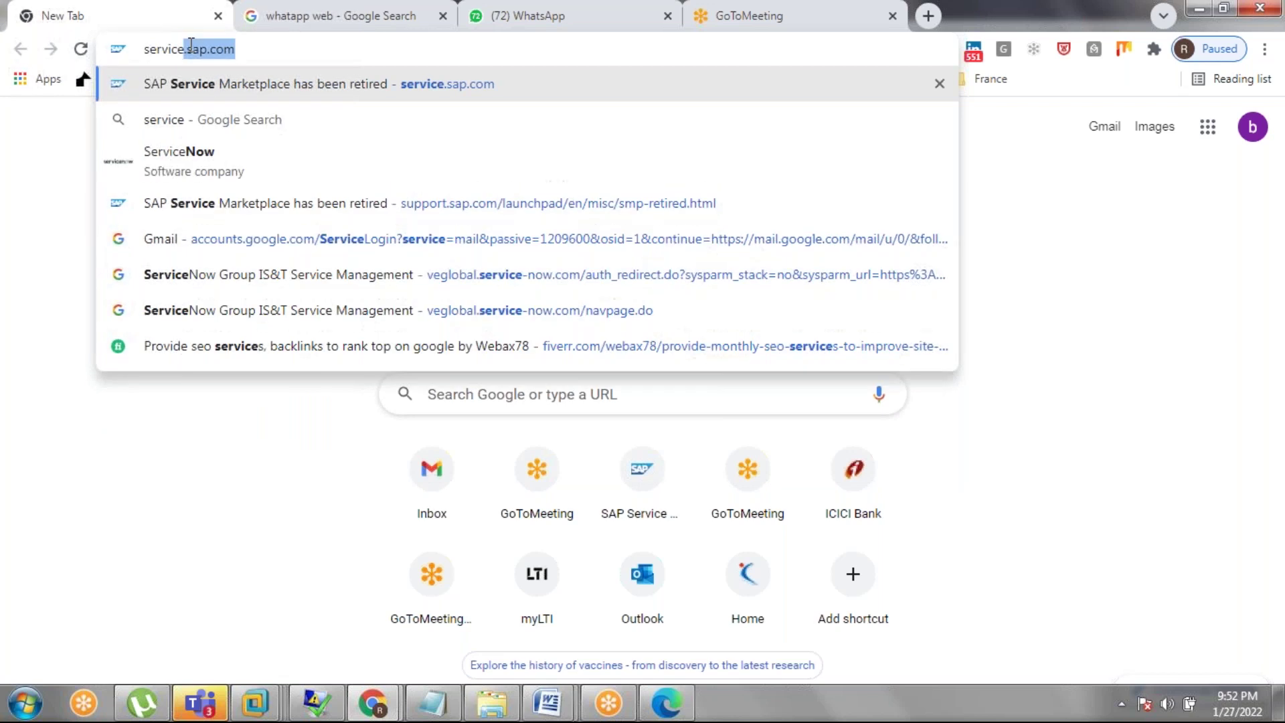
{"action": "type", "text": ".sap"}
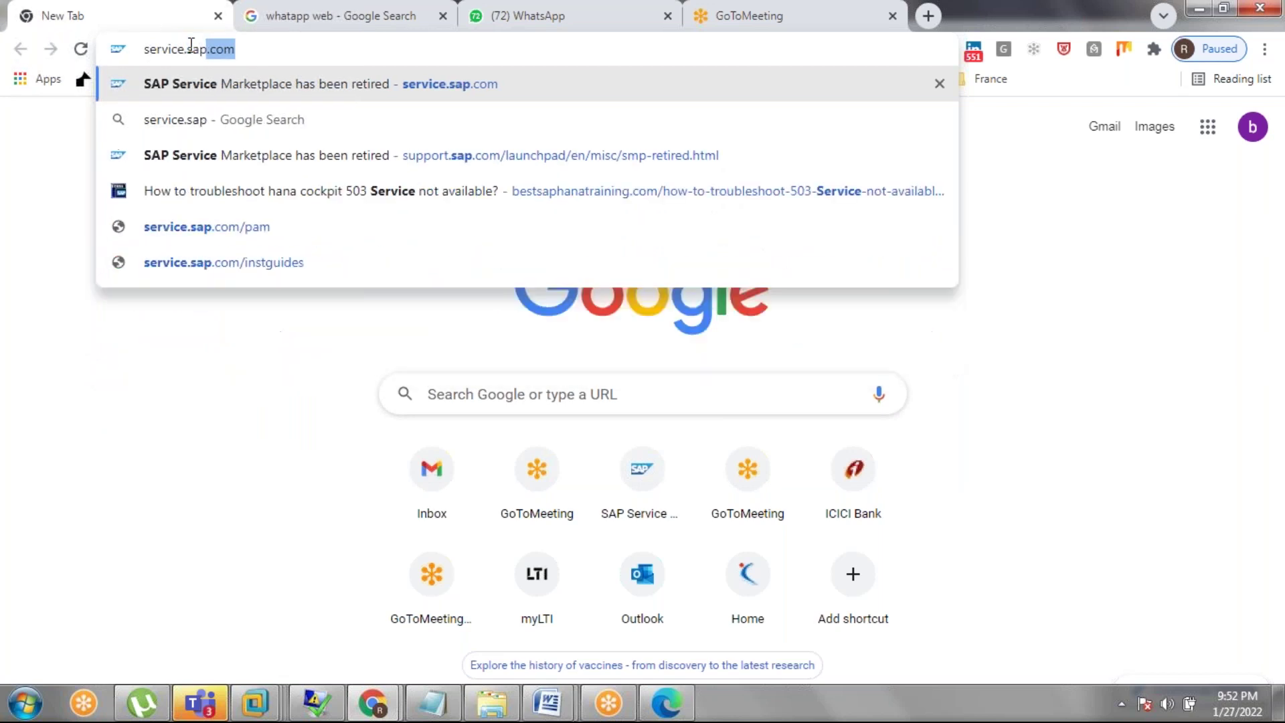
{"action": "type", "text": ".com"}
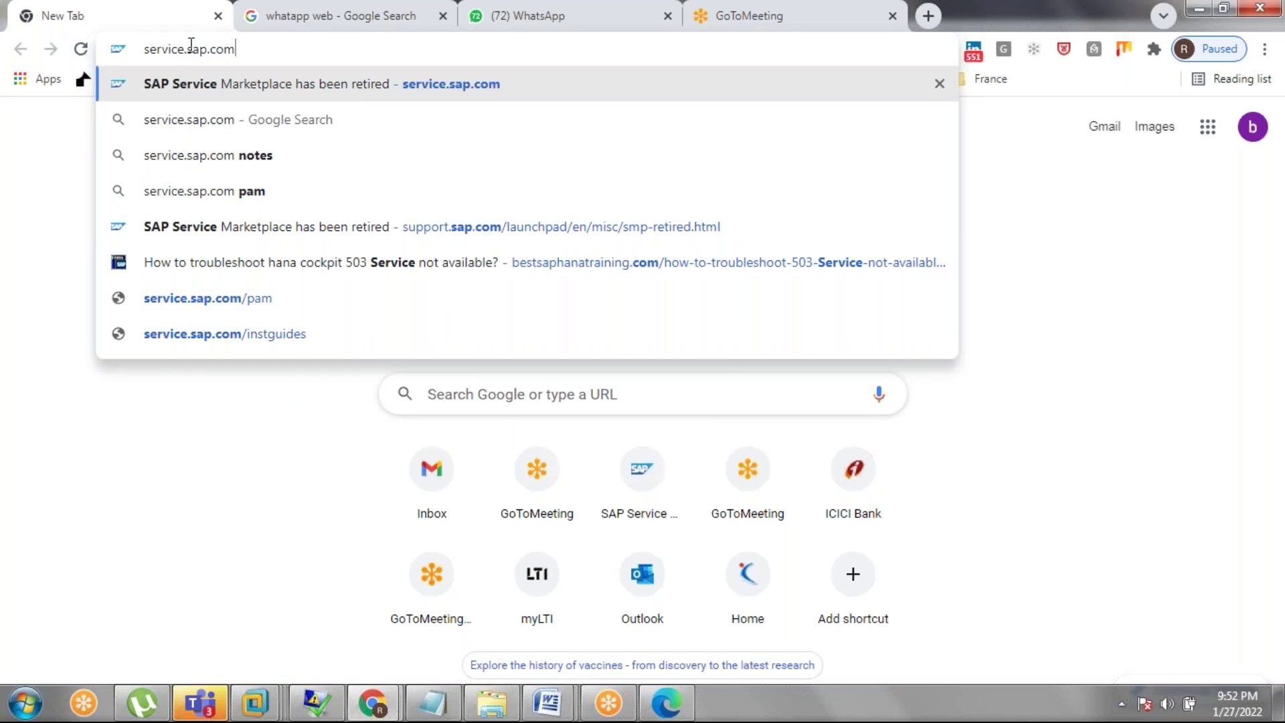
{"action": "key", "text": "Return"}
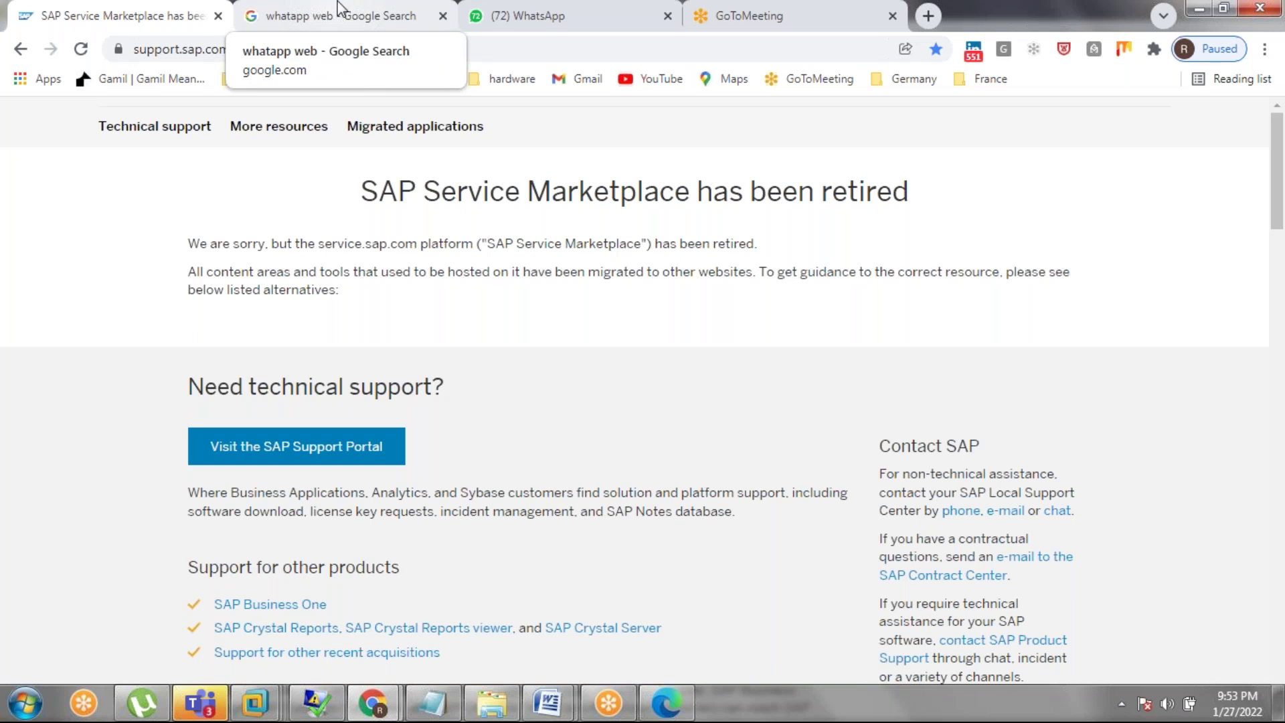
Go to the SAP Support Portal and open the System Maintenance section of the Software Logistics Tools
{"action": "left_click", "coordinate": [254, 463]}
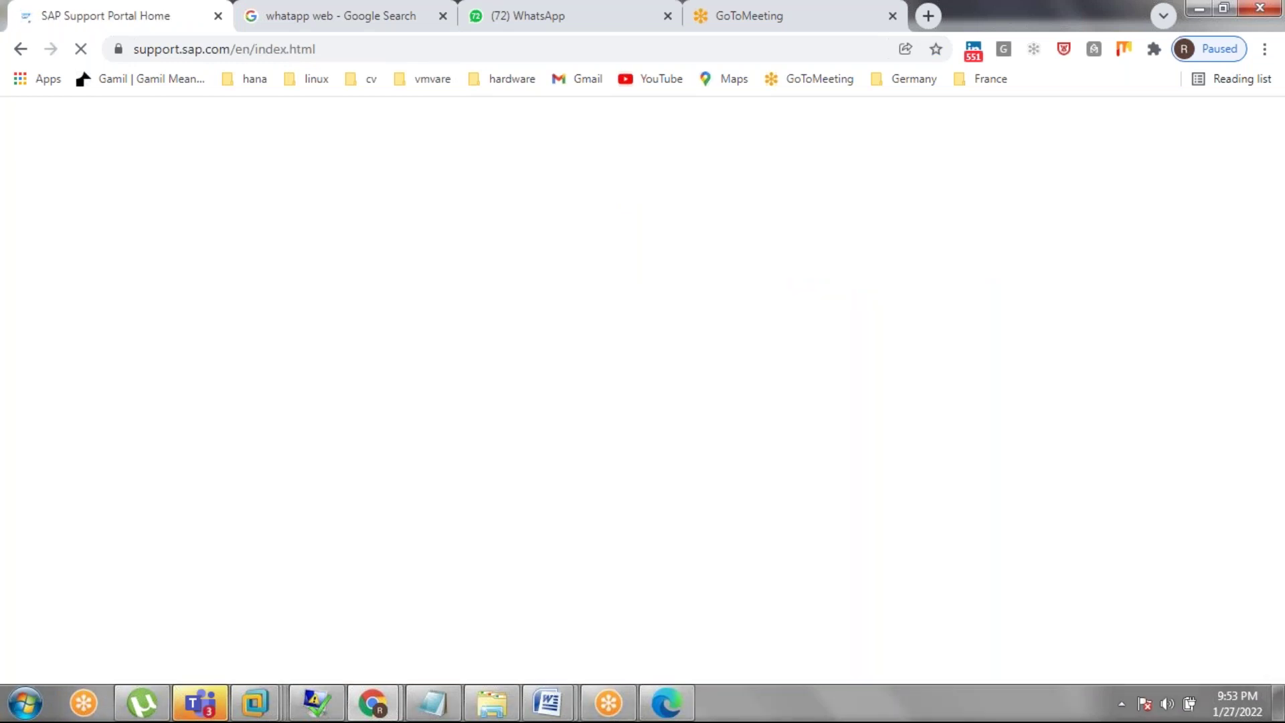
{"action": "left_click", "coordinate": [444, 129]}
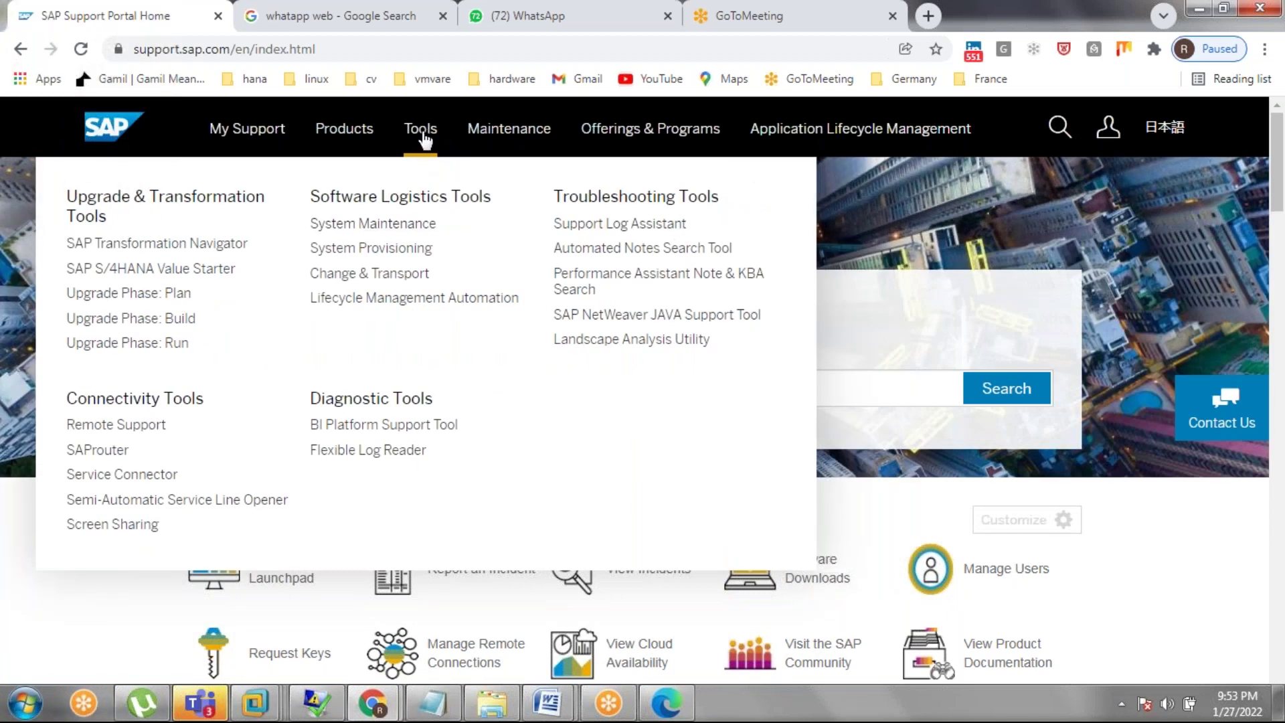
{"action": "left_click", "coordinate": [379, 226]}
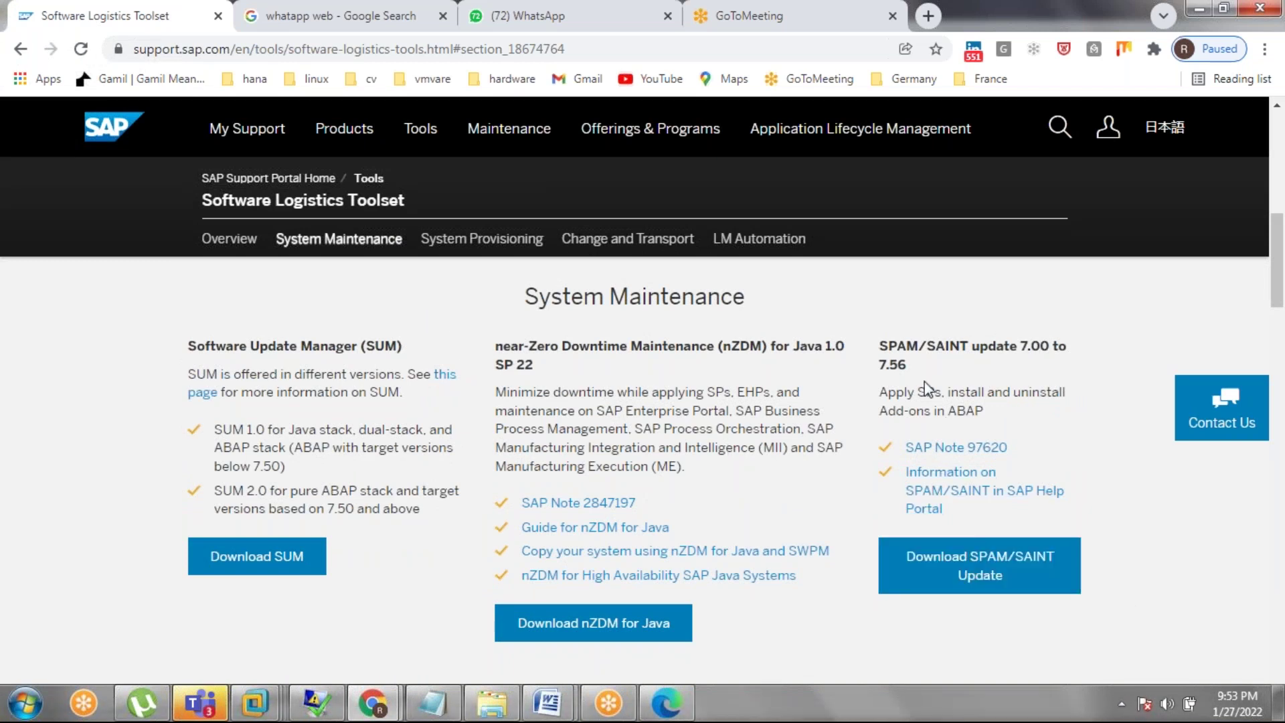
Highlight the SPAM/SAINT update version range, compare it with the Support Package Manager version in the ECCTEST virtual machine, and return to Chrome
{"action": "left_click_drag", "start_coordinate": [1020, 345], "coordinate": [1039, 345]}
{"action": "left_click_drag", "start_coordinate": [879, 365], "coordinate": [897, 365]}
{"action": "left_click_drag", "start_coordinate": [1022, 346], "coordinate": [1030, 347]}
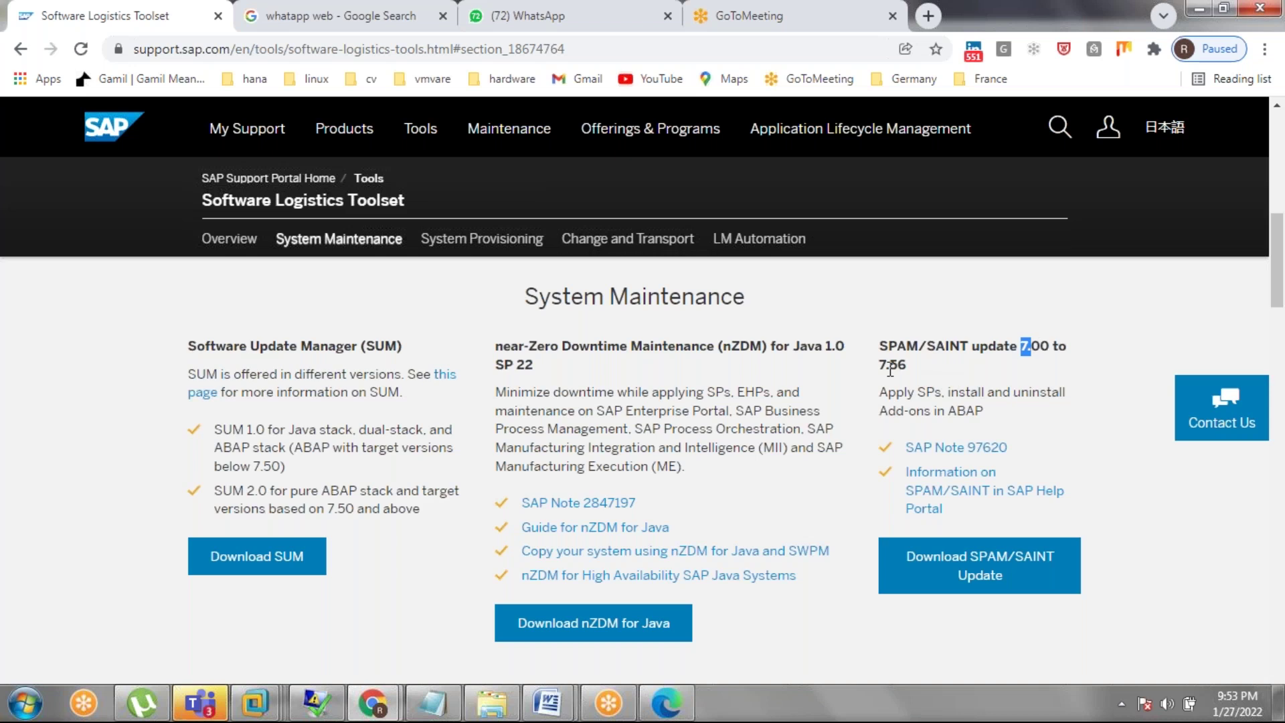
{"action": "left_click_drag", "start_coordinate": [878, 366], "coordinate": [910, 363]}
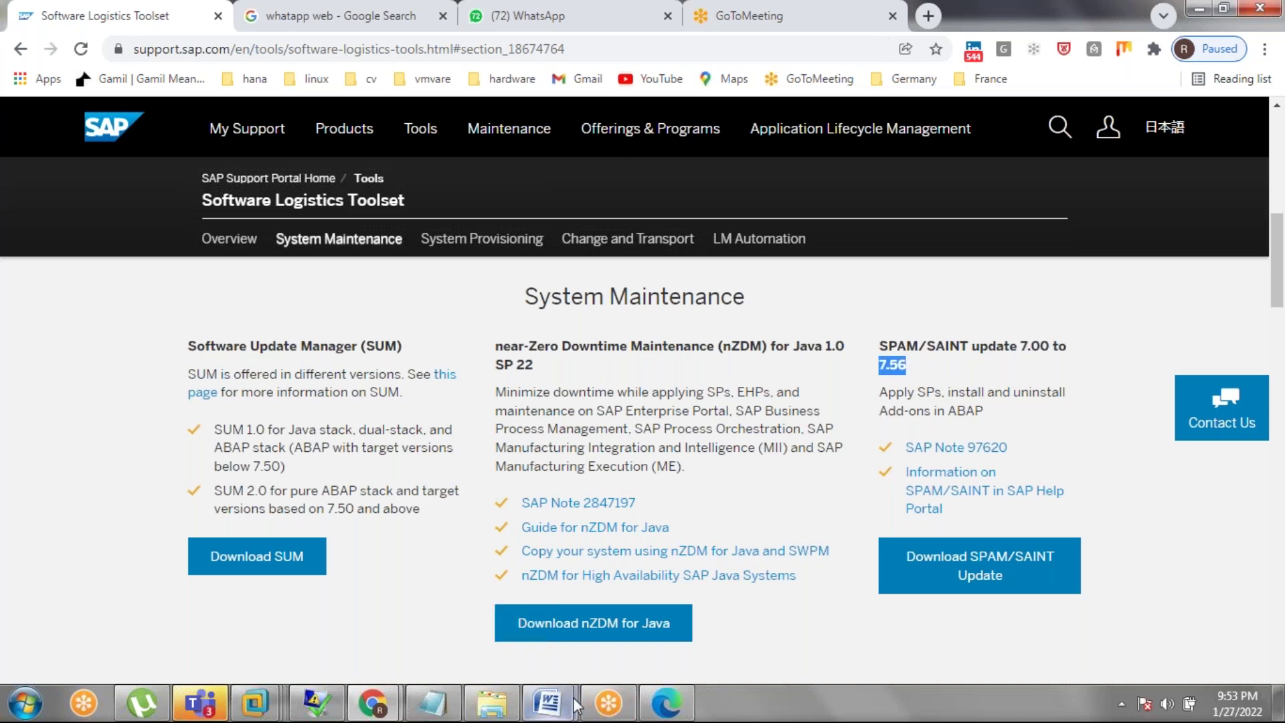
{"action": "left_click", "coordinate": [316, 703]}
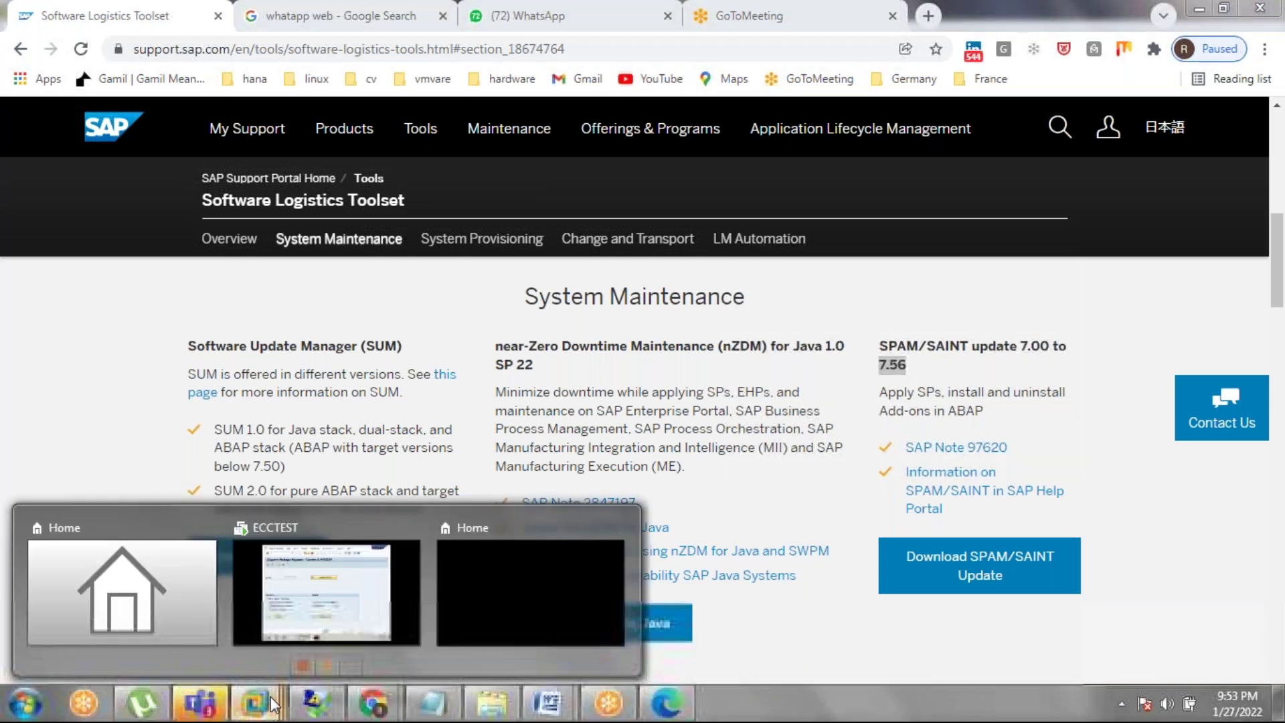
{"action": "left_click", "coordinate": [361, 613]}
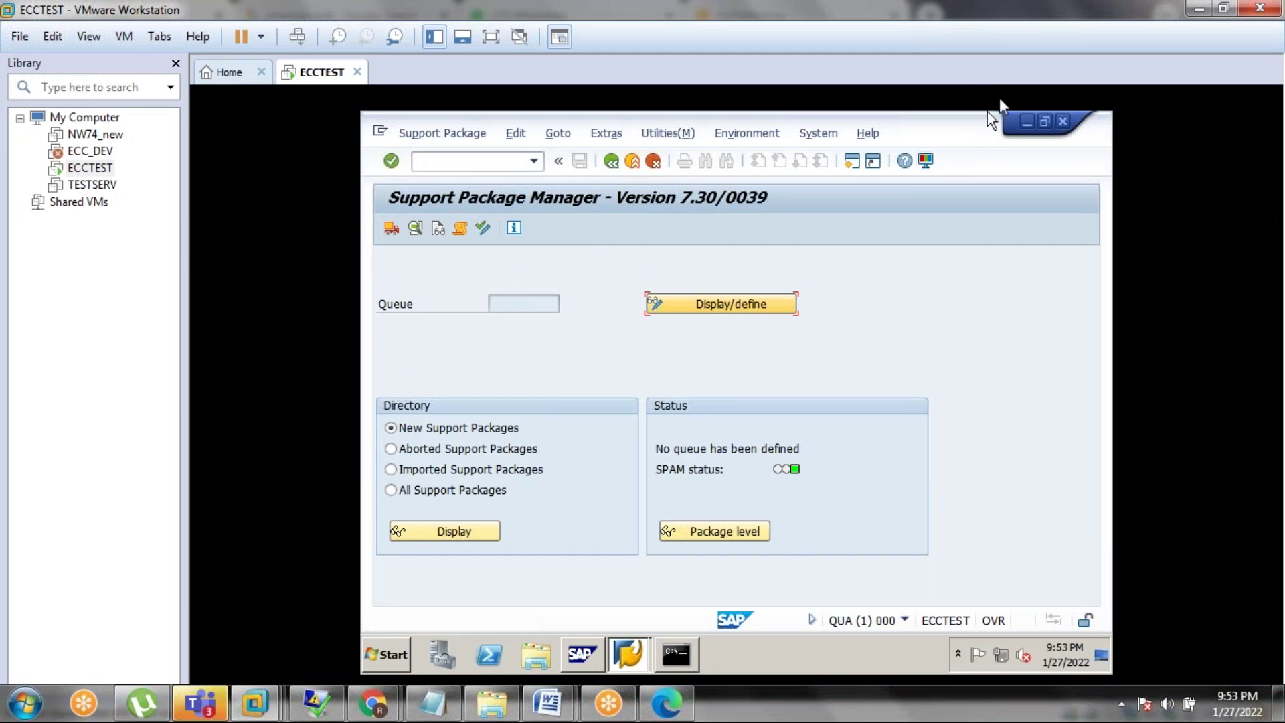
{"action": "mouse_move", "coordinate": [391, 715]}
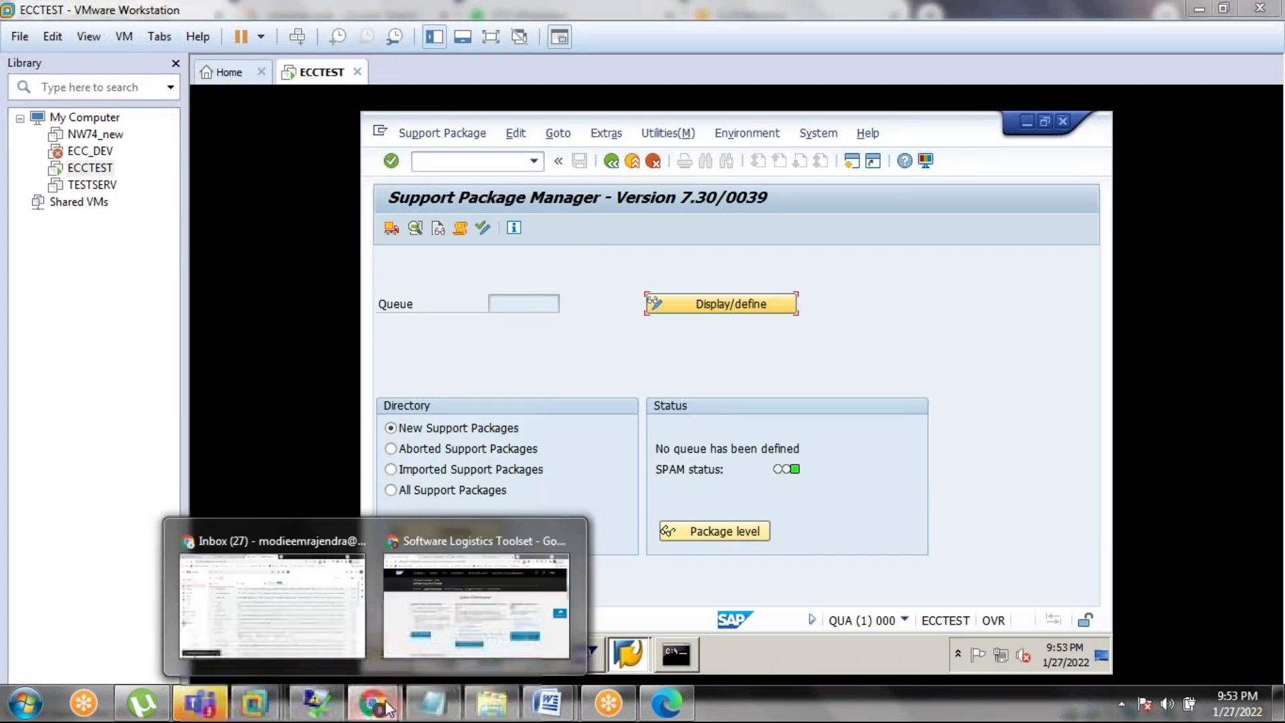
{"action": "left_click", "coordinate": [480, 606]}
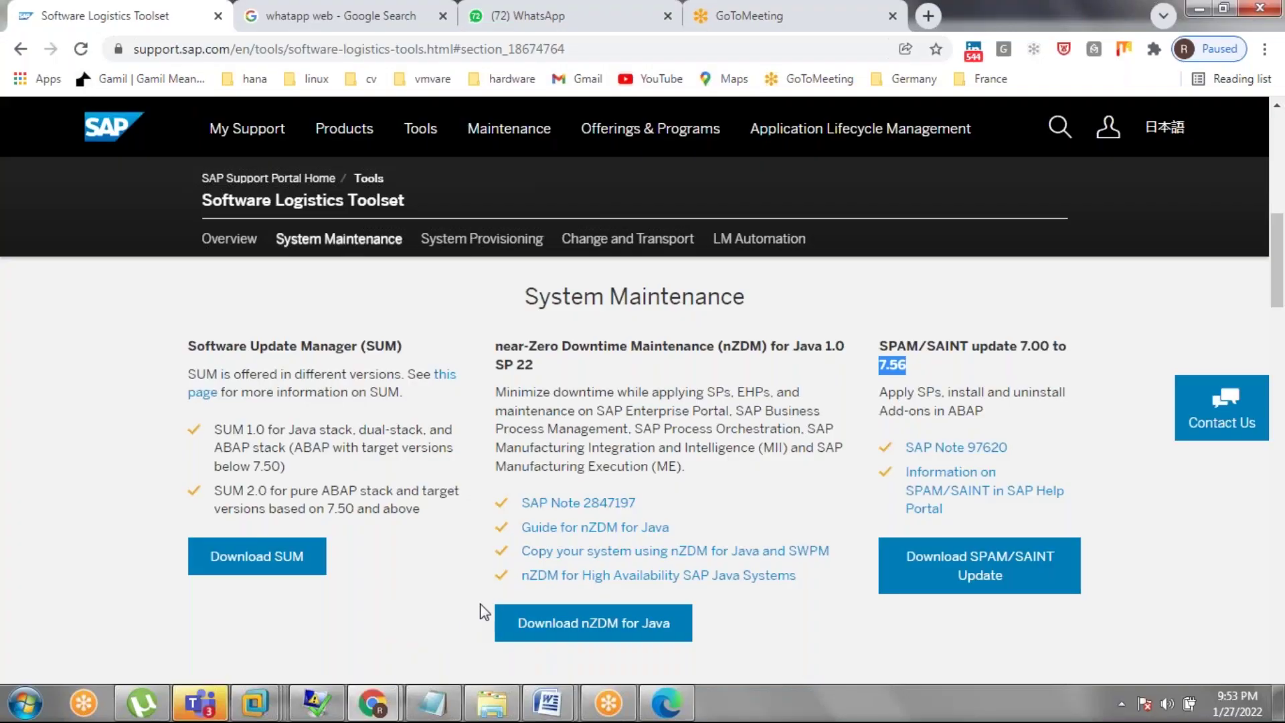
Open the SPAM/SAINT update download and log on to SAP ONE Support Launchpad with the prefilled user ID and the account password
{"action": "left_click", "coordinate": [945, 559]}
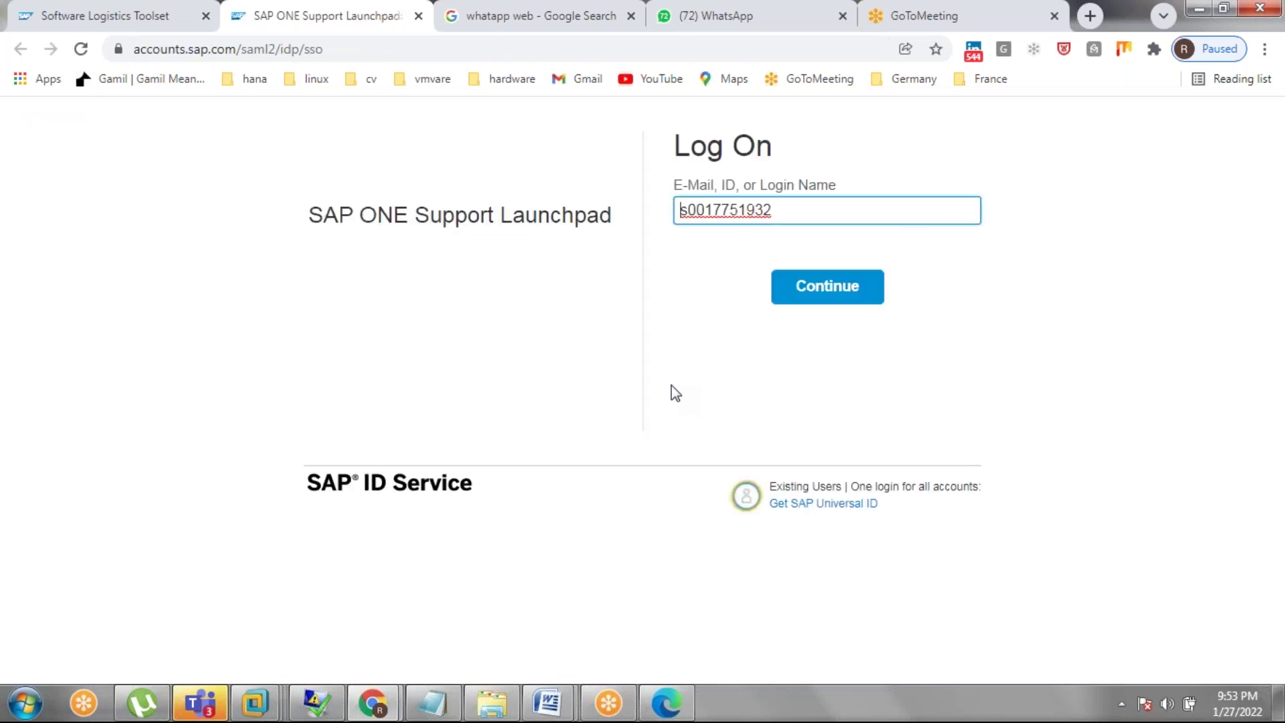
{"action": "left_click", "coordinate": [810, 298]}
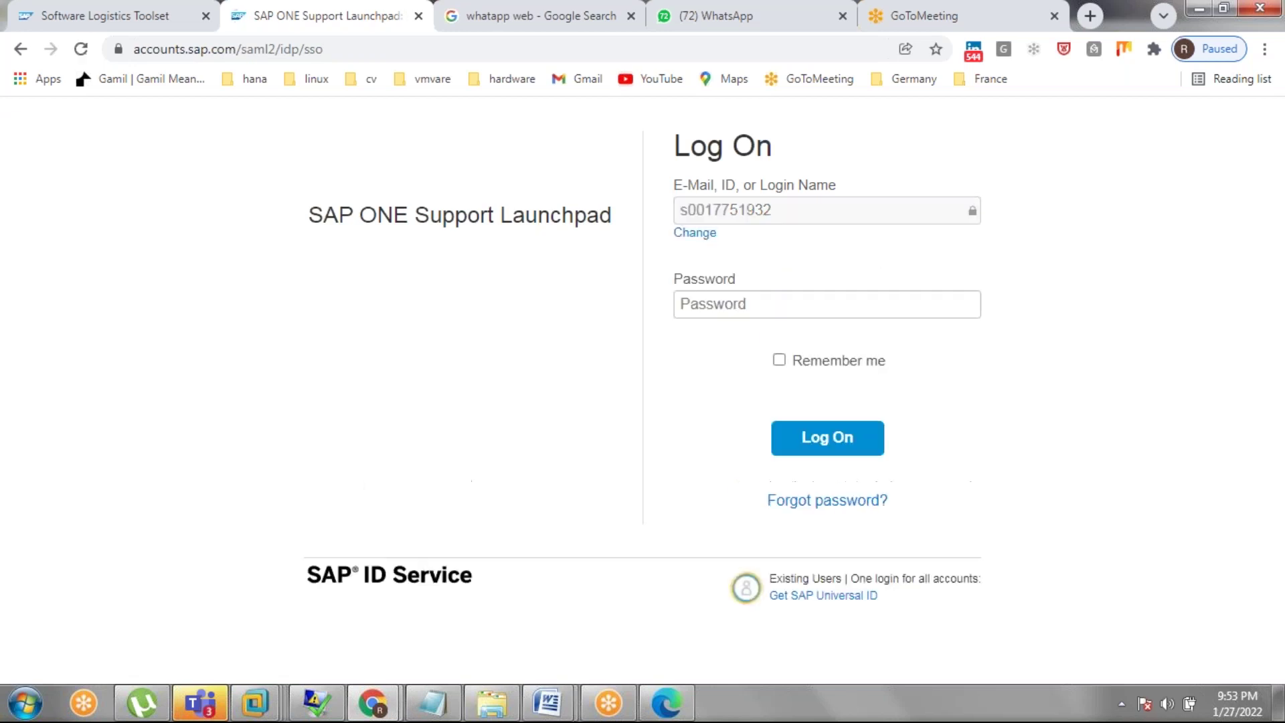
{"action": "left_click", "coordinate": [760, 306]}
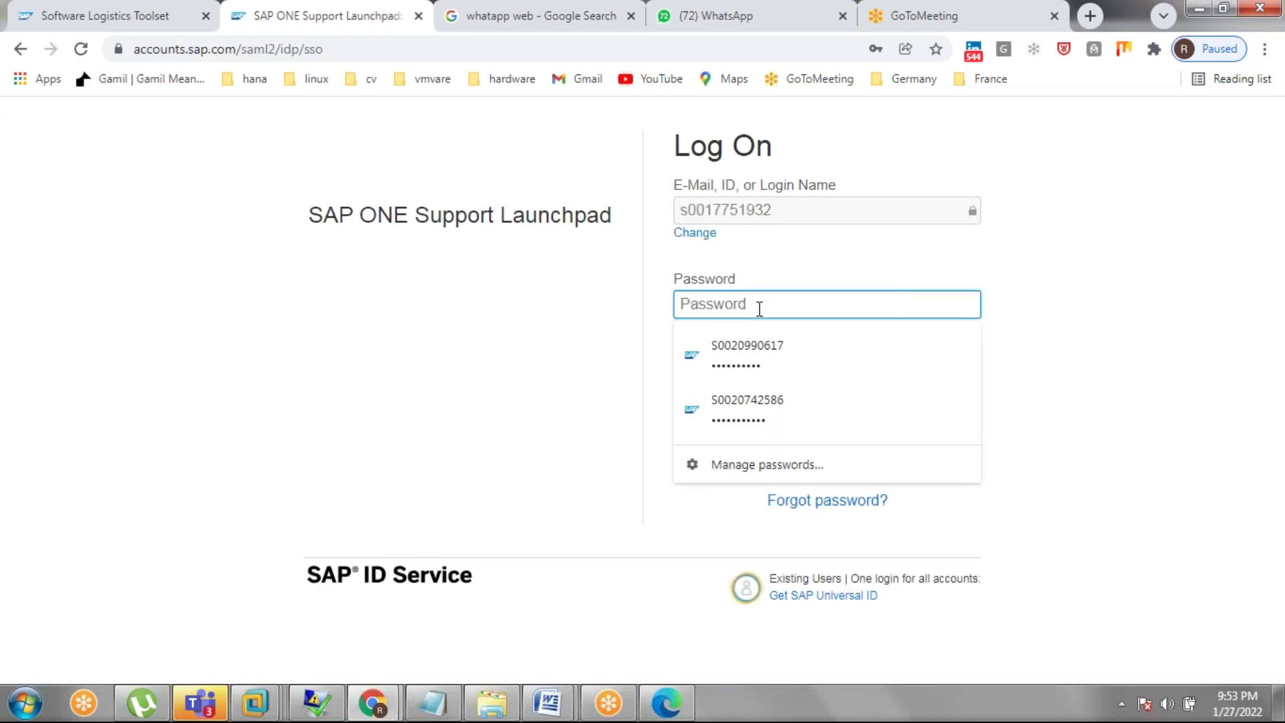
{"action": "type", "text": "**********"}
{"action": "left_click", "coordinate": [798, 443]}
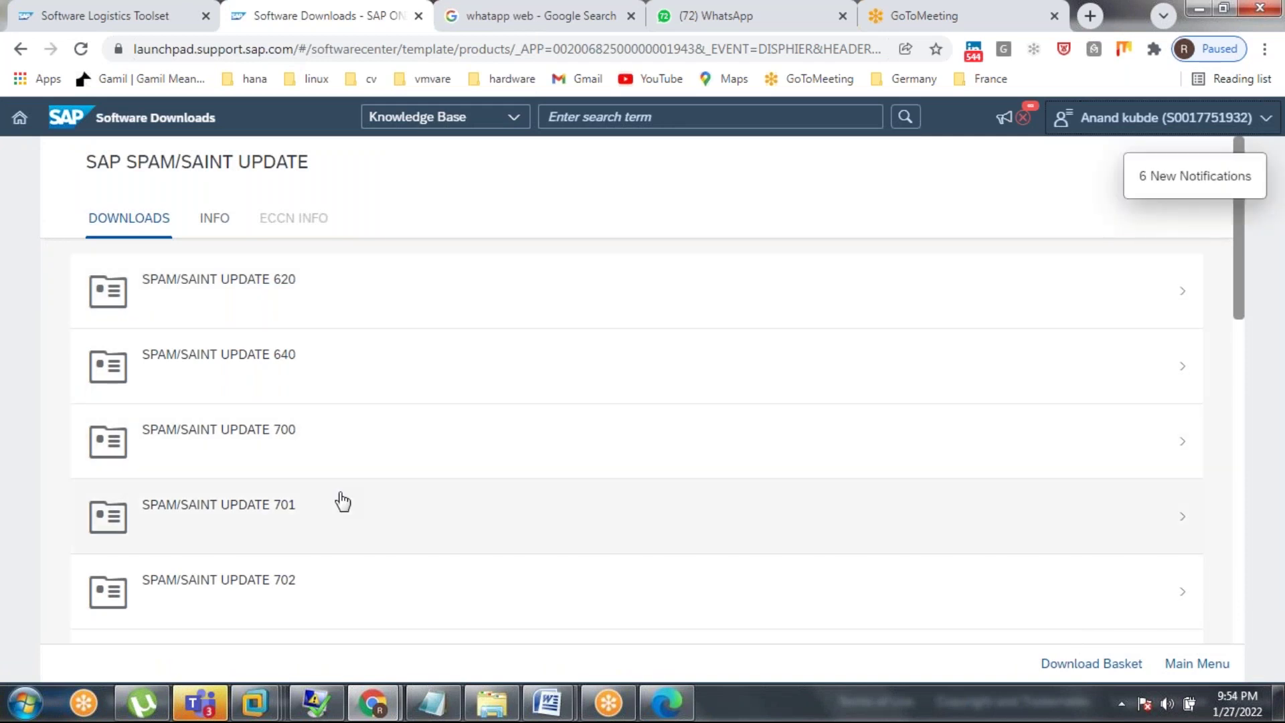
Open the support packages listed under SPAM/SAINT UPDATE 730
{"action": "scroll", "coordinate": [342, 502], "scroll_direction": "down", "scroll_amount": 4}
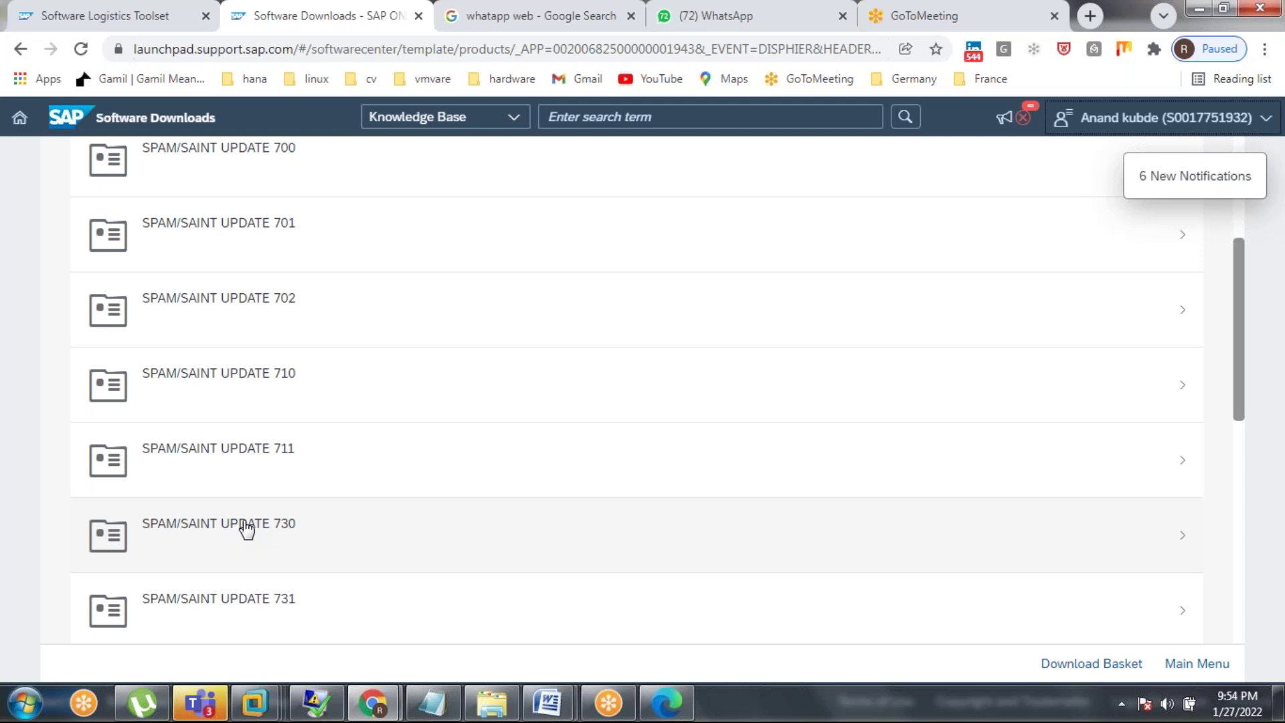
{"action": "left_click", "coordinate": [246, 528]}
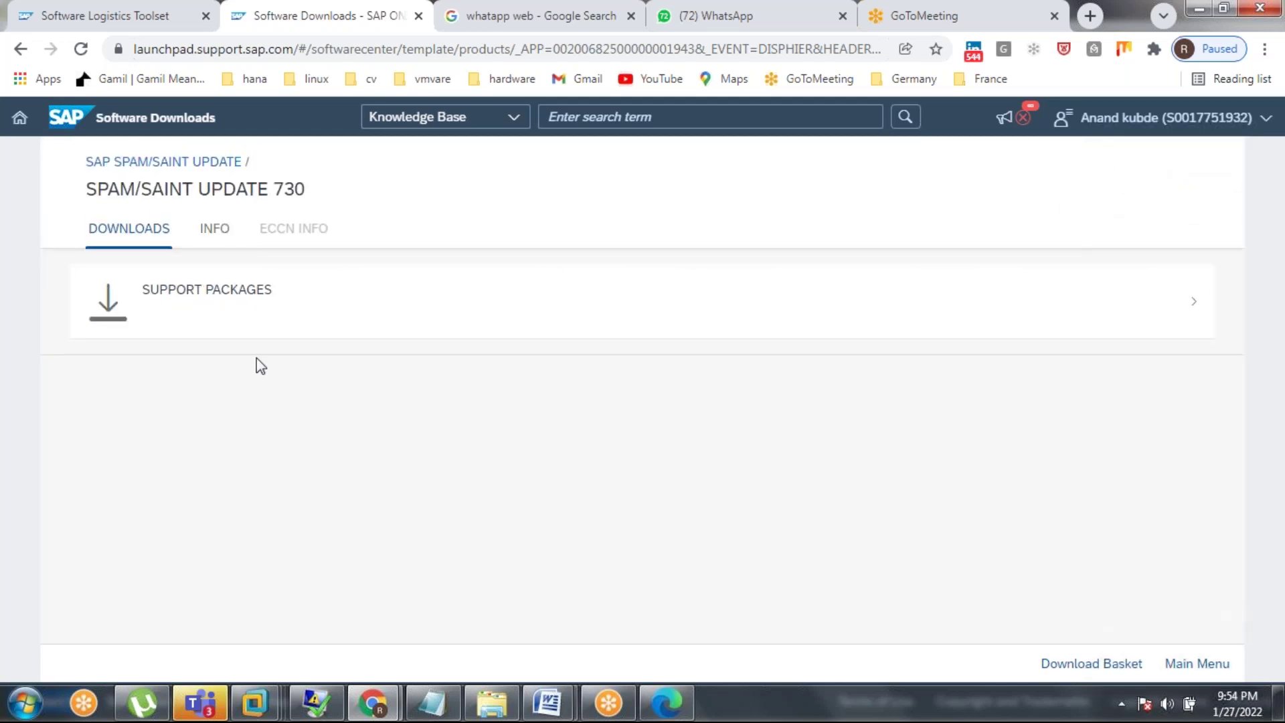
{"action": "left_click", "coordinate": [226, 300]}
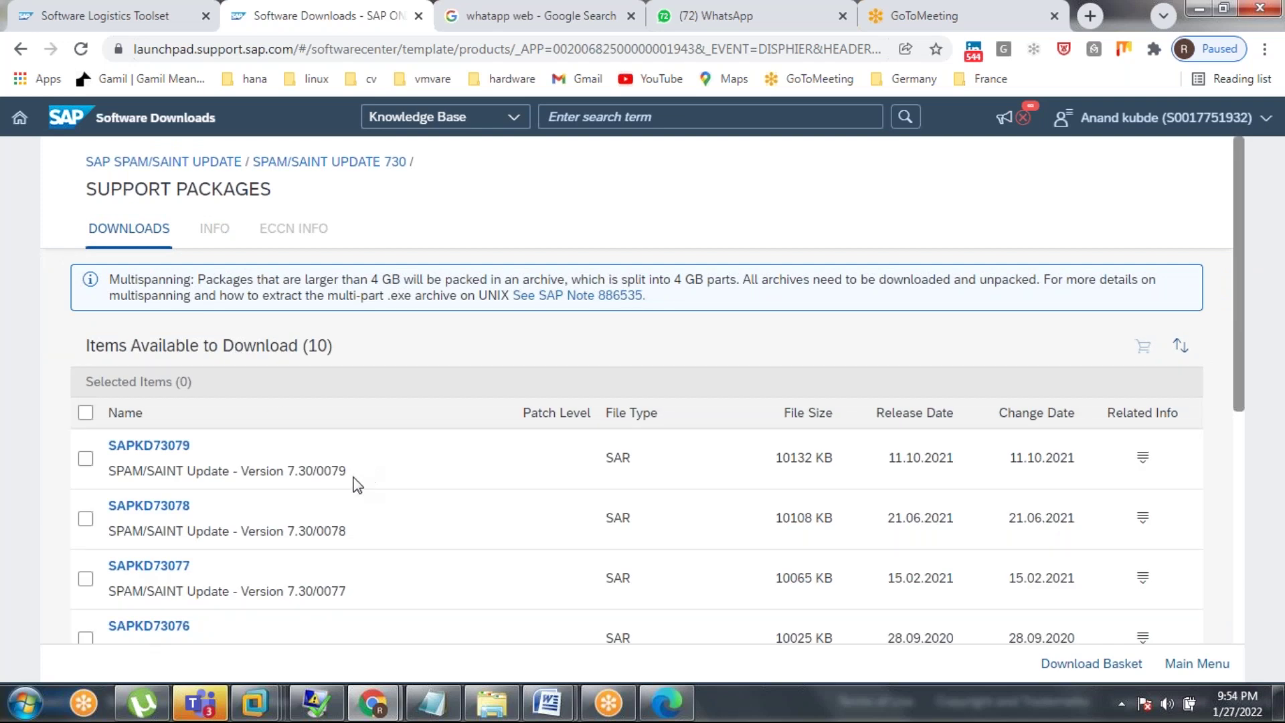
Highlight Version 7.30/0079 of package SAPKD73079 and look through the downloadable SPAM/SAINT update versions
{"action": "left_click_drag", "start_coordinate": [347, 472], "coordinate": [237, 471]}
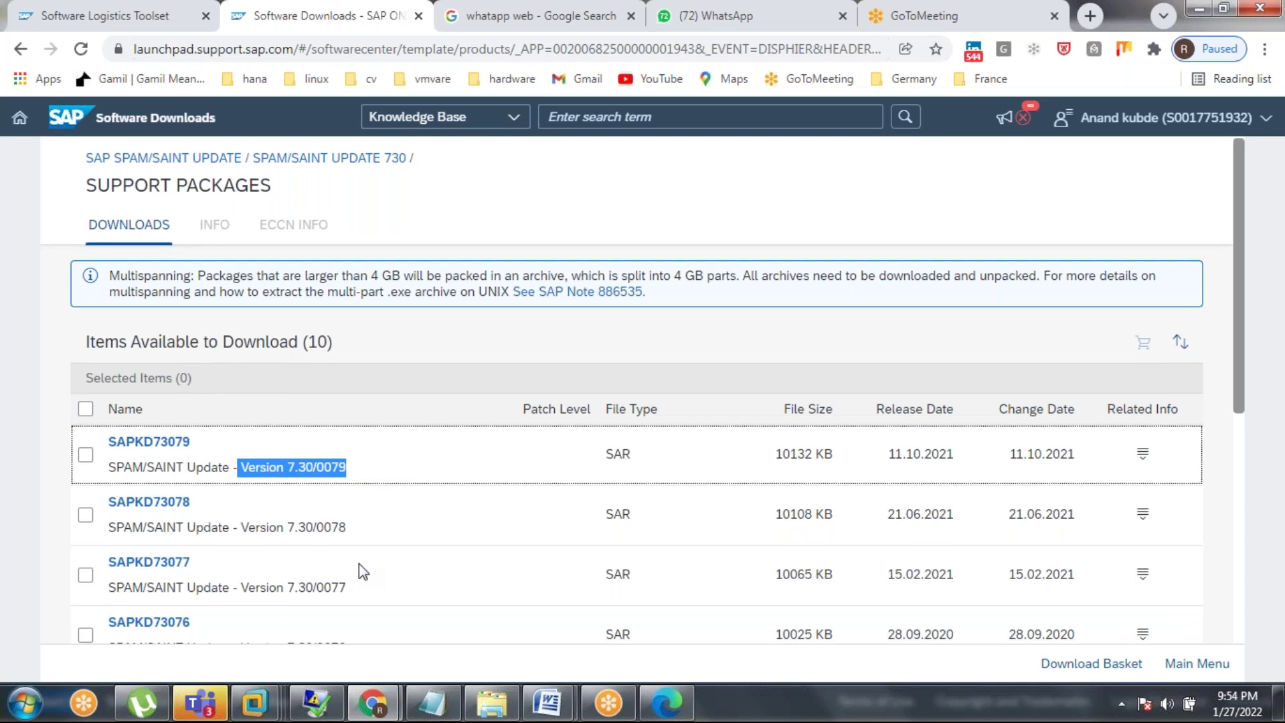
{"action": "scroll", "coordinate": [358, 563], "scroll_direction": "down", "scroll_amount": 5}
{"action": "scroll", "coordinate": [365, 571], "scroll_direction": "down", "scroll_amount": 1}
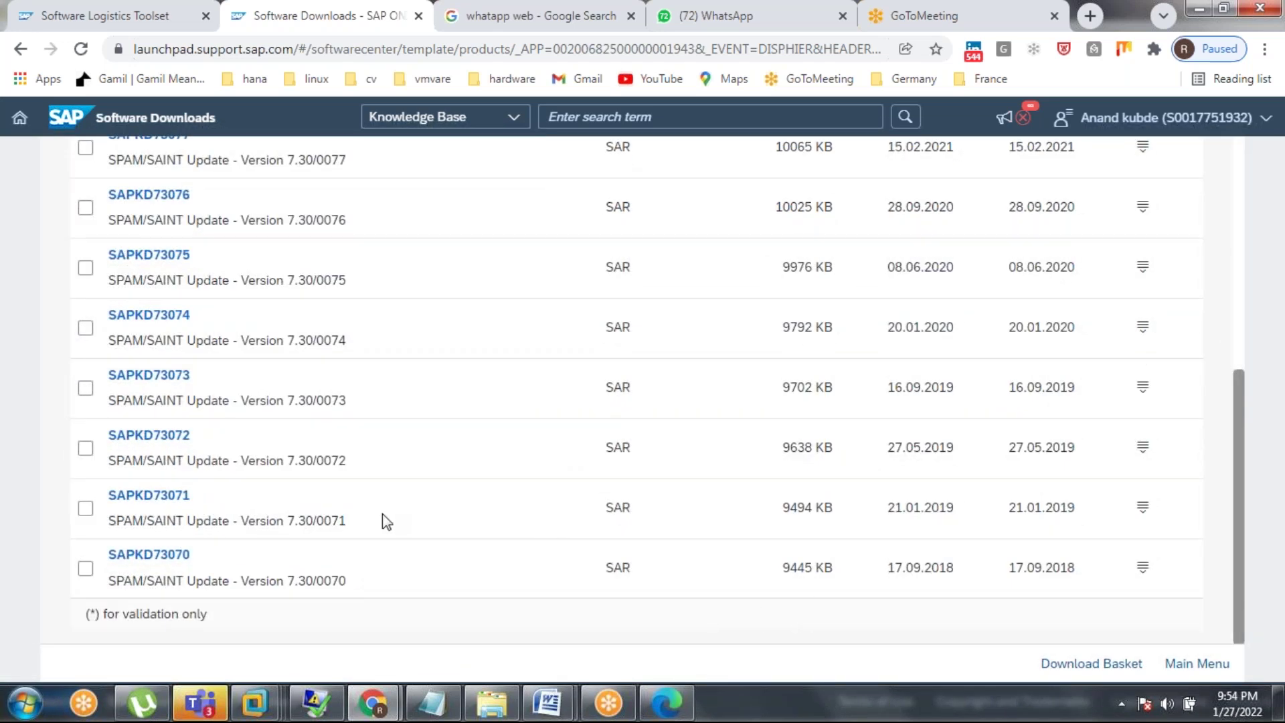
{"action": "scroll", "coordinate": [372, 528], "scroll_direction": "up", "scroll_amount": 4}
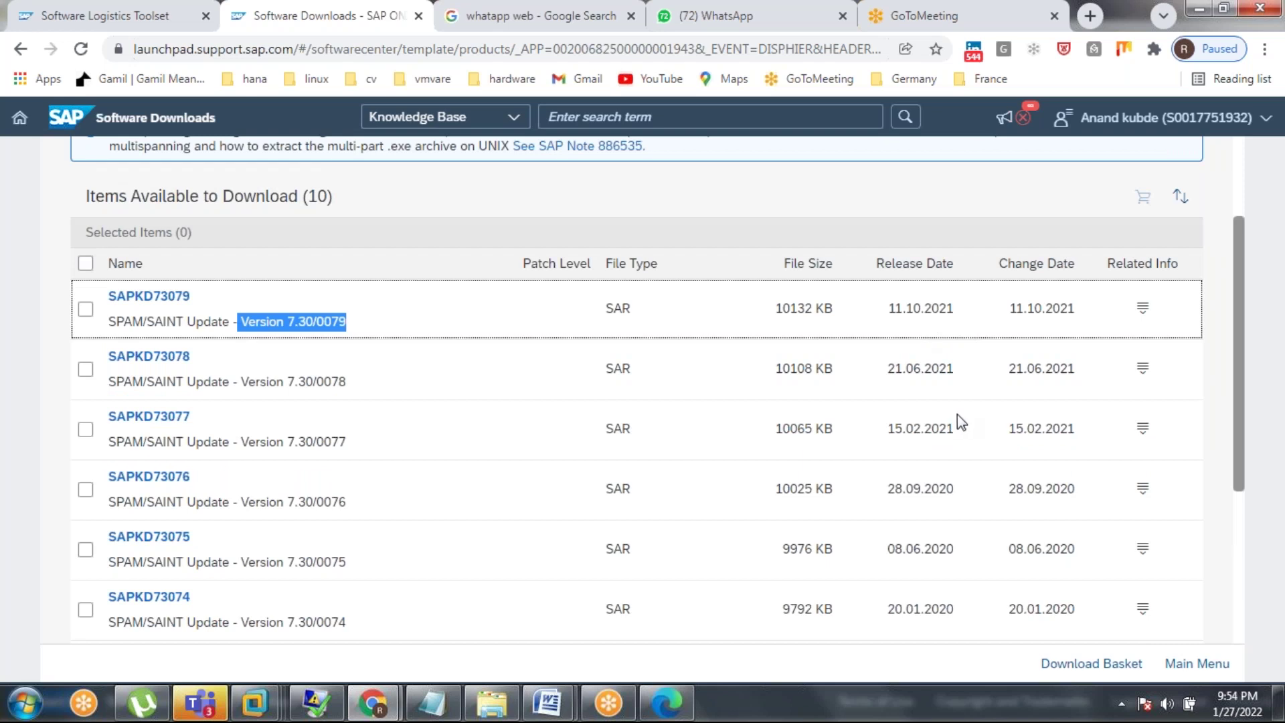
Look through the full list of downloadable SPAM/SAINT 7.30 updates and return to its beginning
{"action": "scroll", "coordinate": [962, 422], "scroll_direction": "down", "scroll_amount": 1}
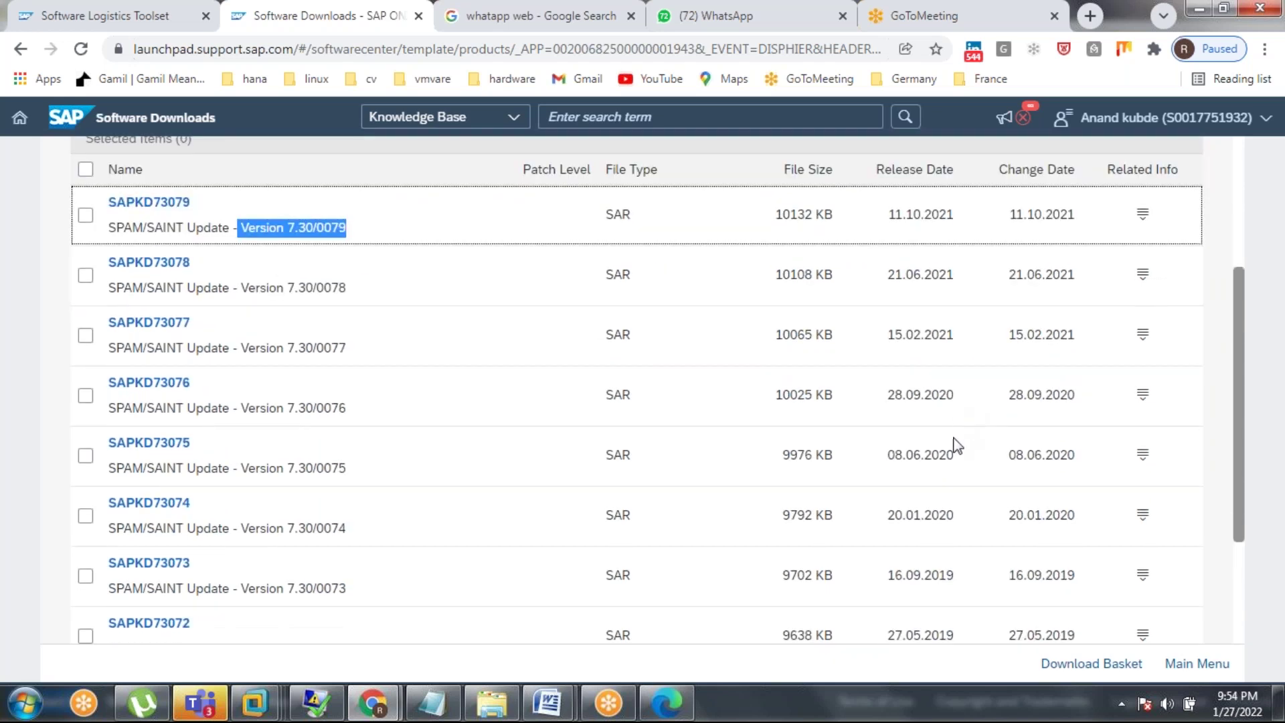
{"action": "scroll", "coordinate": [976, 512], "scroll_direction": "down", "scroll_amount": 2}
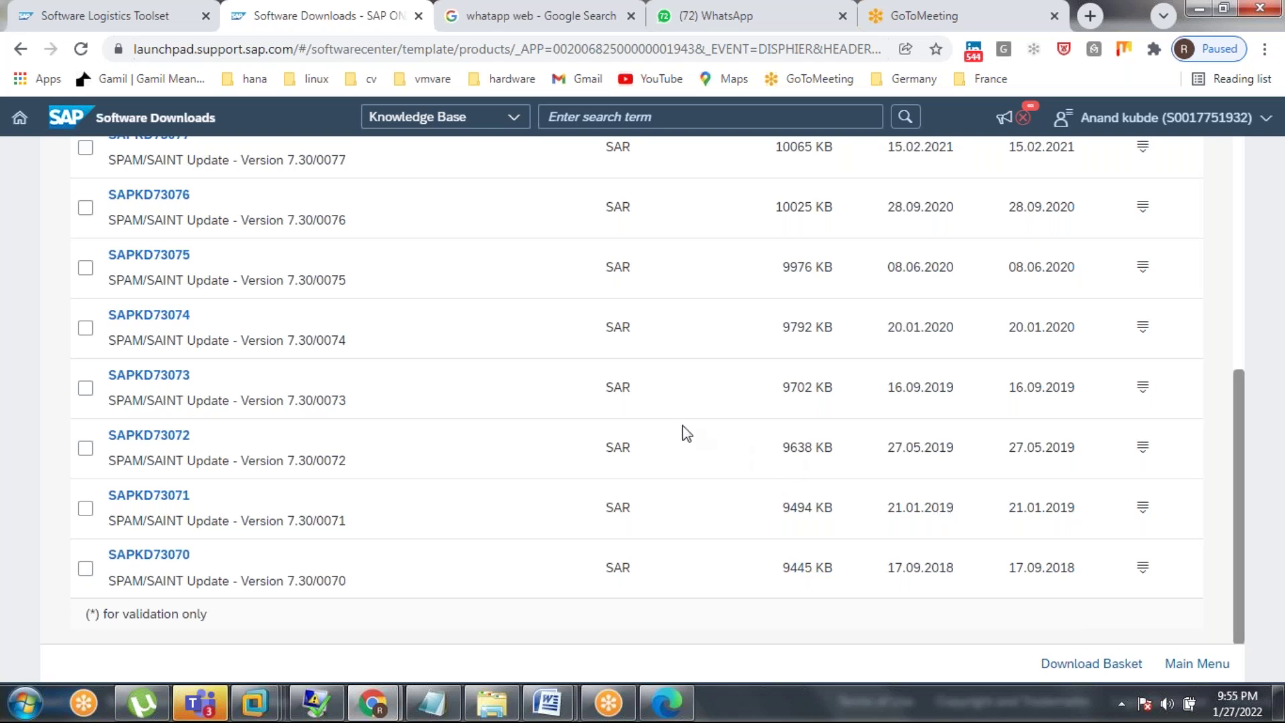
{"action": "scroll", "coordinate": [686, 433], "scroll_direction": "up", "scroll_amount": 2}
{"action": "scroll", "coordinate": [685, 433], "scroll_direction": "up", "scroll_amount": 4}
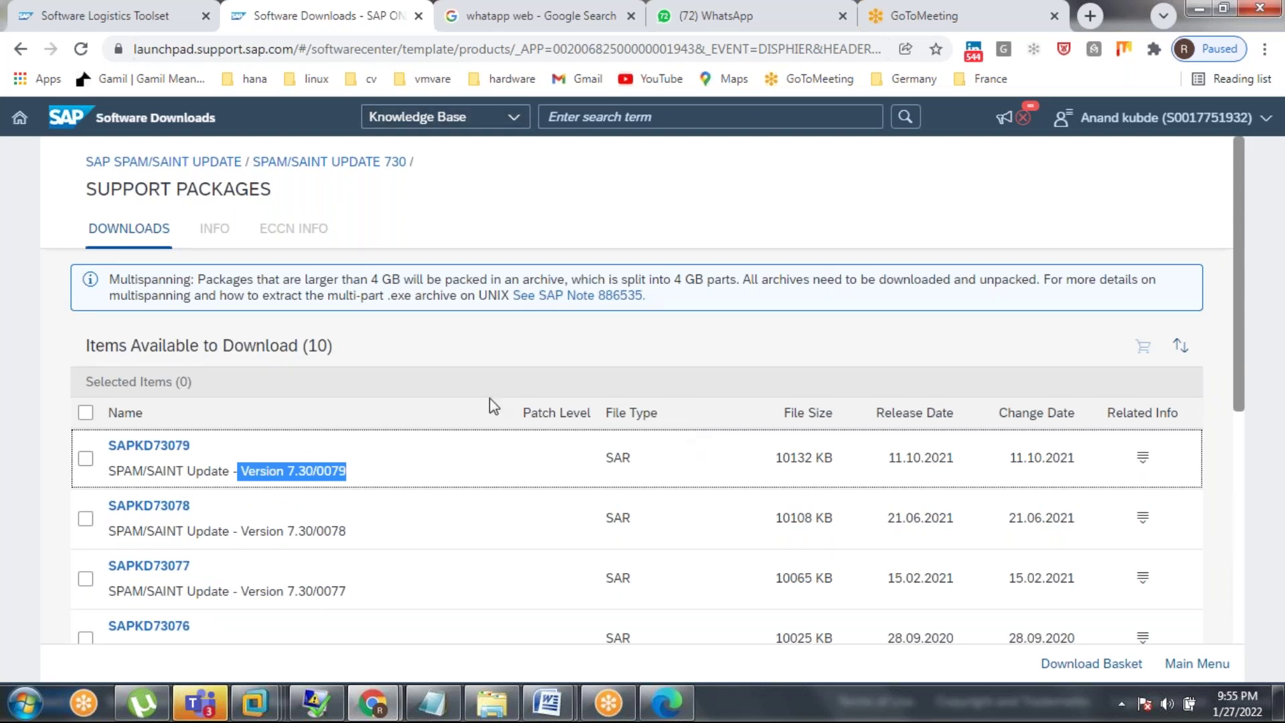
Switch to the ECCTEST virtual machine and start loading support packages from the application server in Support Package Manager
{"action": "left_click", "coordinate": [254, 703]}
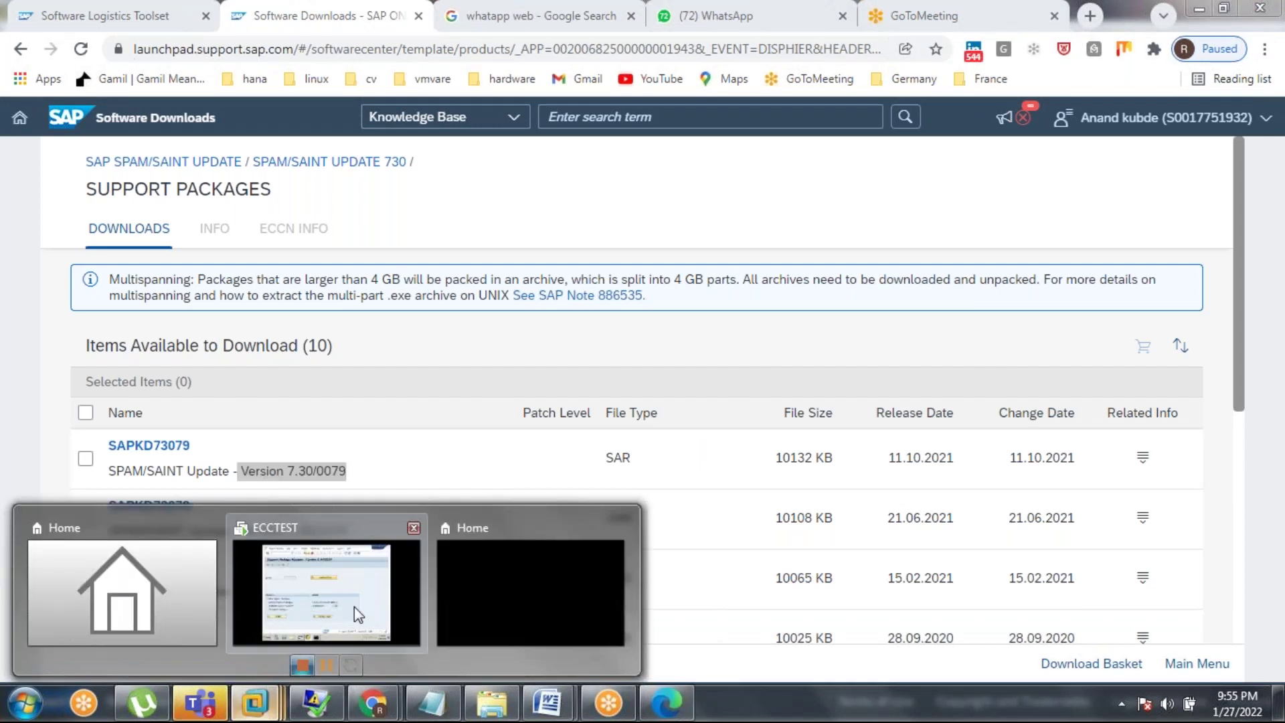
{"action": "left_click", "coordinate": [368, 577]}
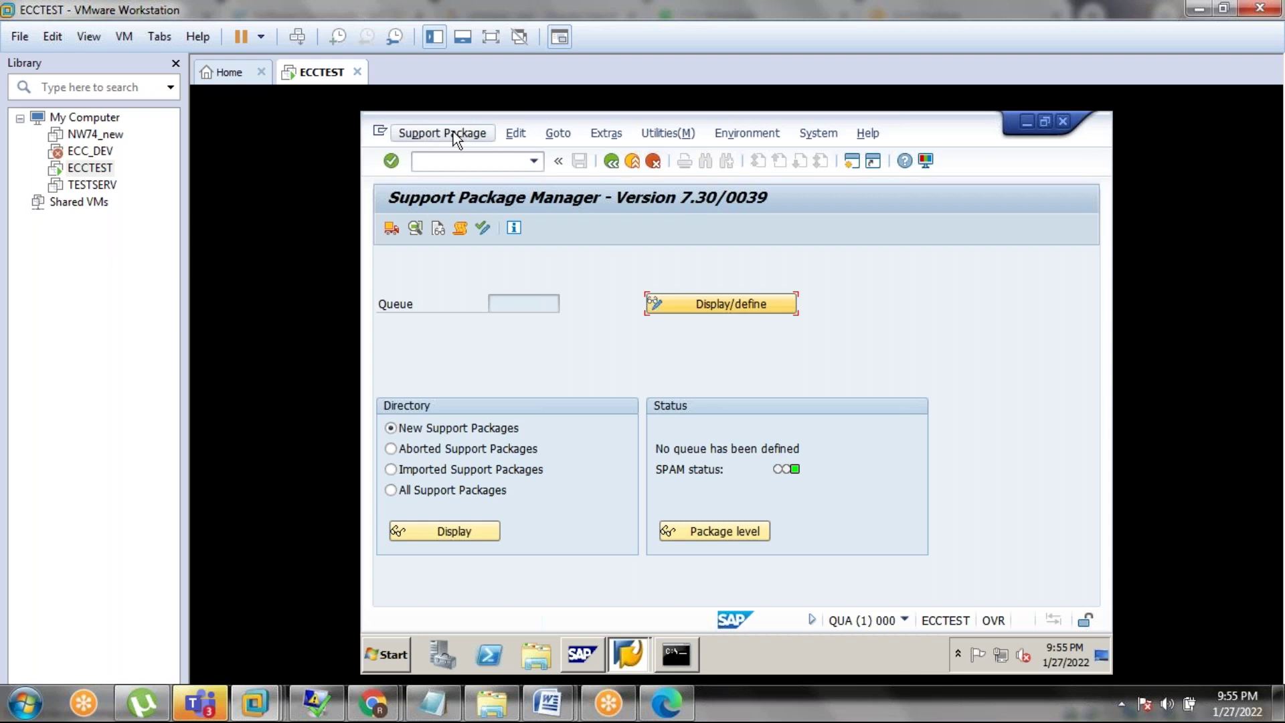
{"action": "left_click", "coordinate": [409, 135]}
{"action": "mouse_move", "coordinate": [416, 154]}
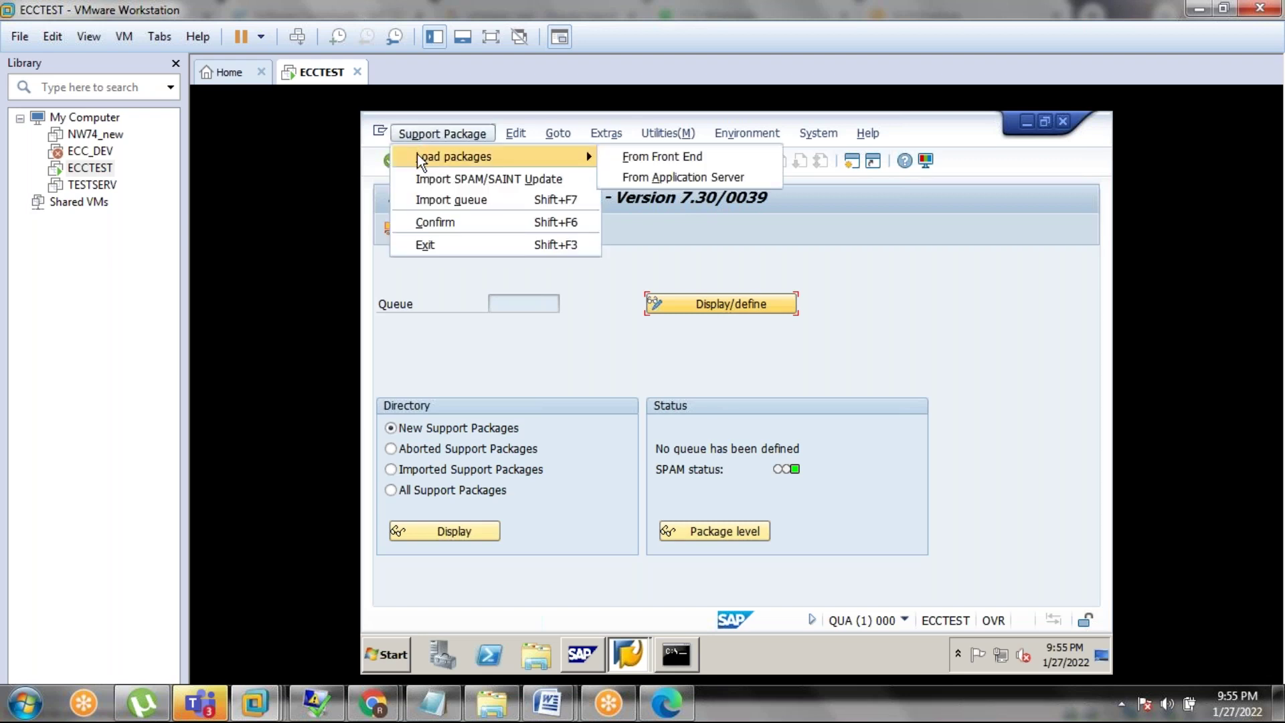
{"action": "left_click", "coordinate": [653, 176]}
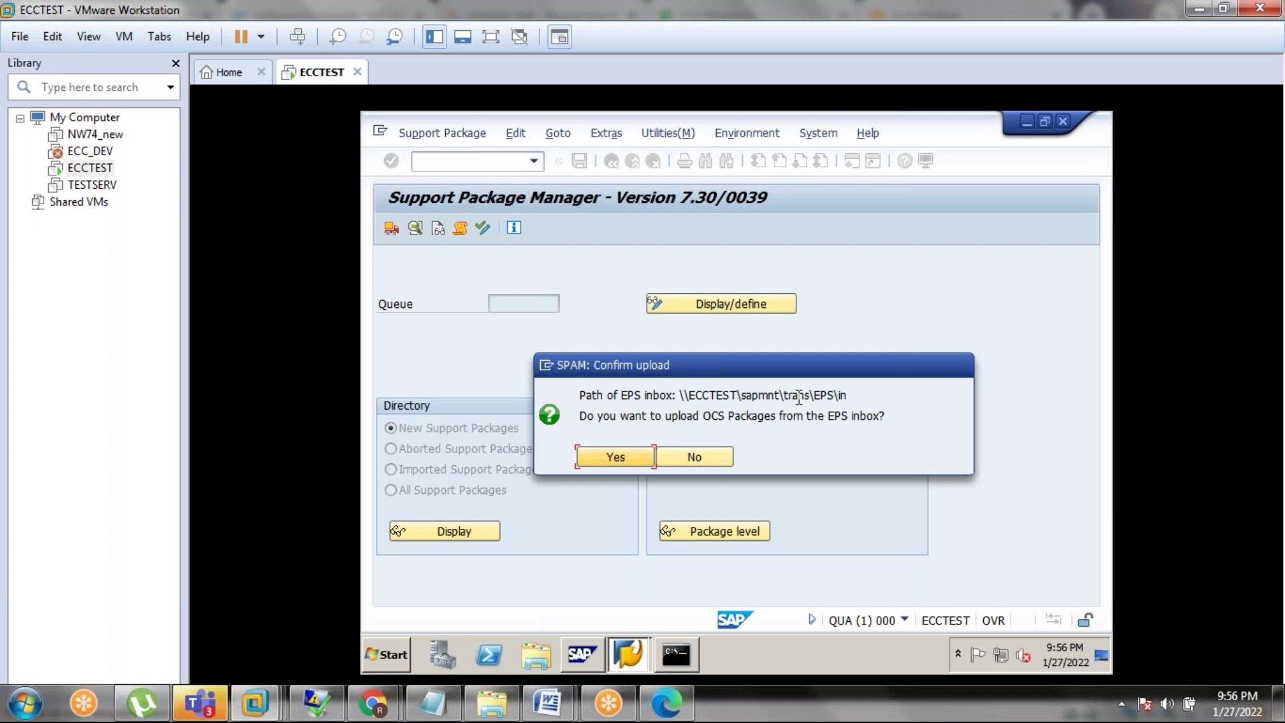
Highlight the EPS inbox path \\ECCTEST\sapmnt\trans\EPS\in and confirm uploading OCS packages from that inbox
{"action": "left_click", "coordinate": [849, 395]}
{"action": "left_click_drag", "start_coordinate": [845, 395], "coordinate": [679, 396]}
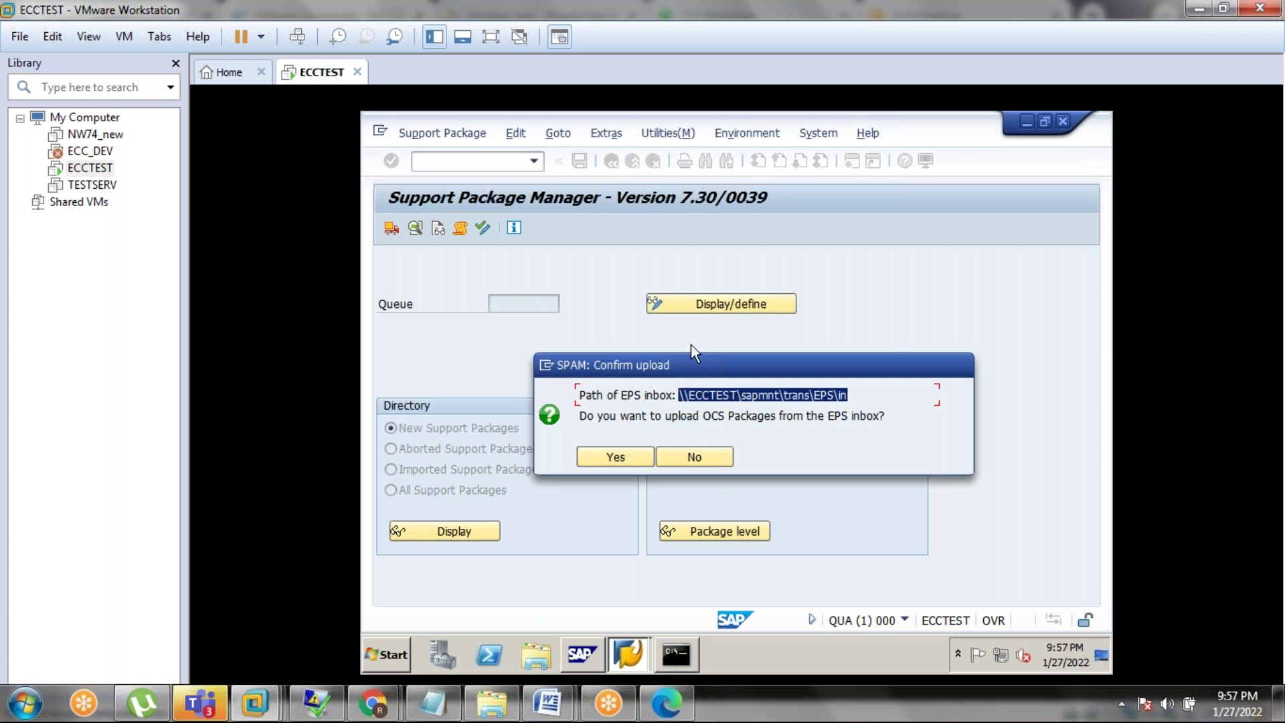
{"action": "left_click", "coordinate": [612, 458]}
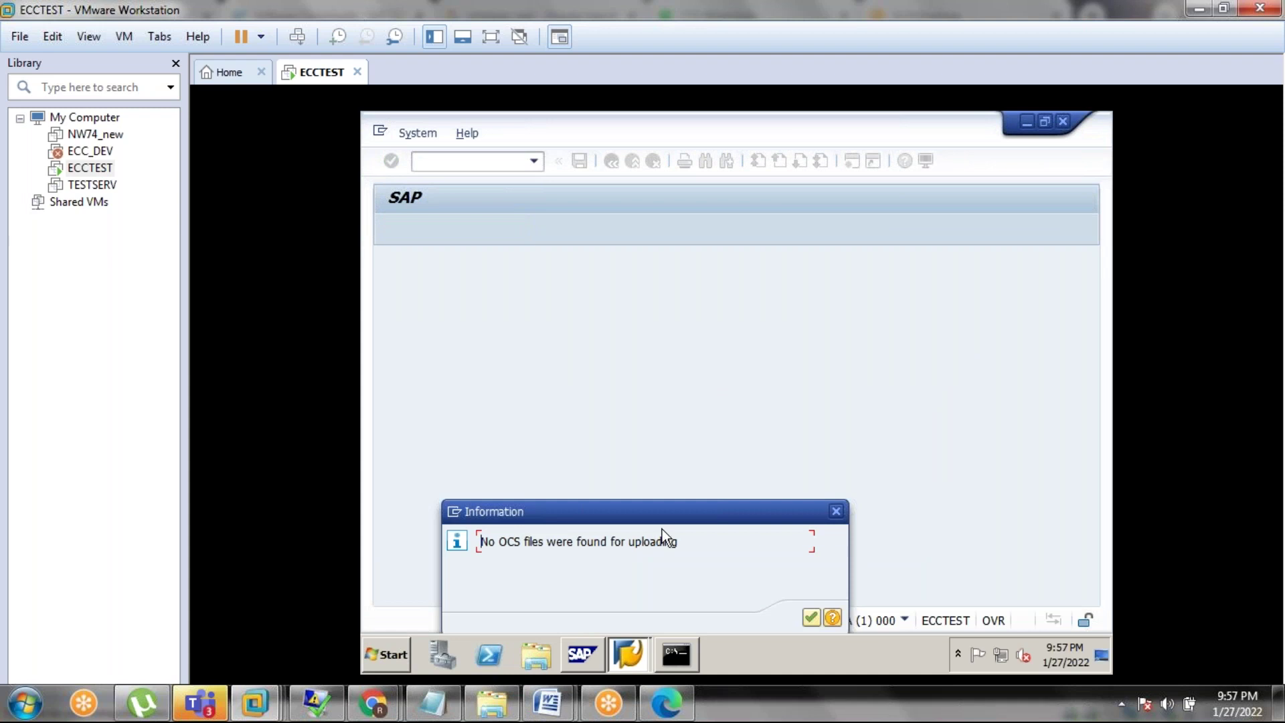
{"action": "left_click_drag", "start_coordinate": [669, 512], "coordinate": [706, 423]}
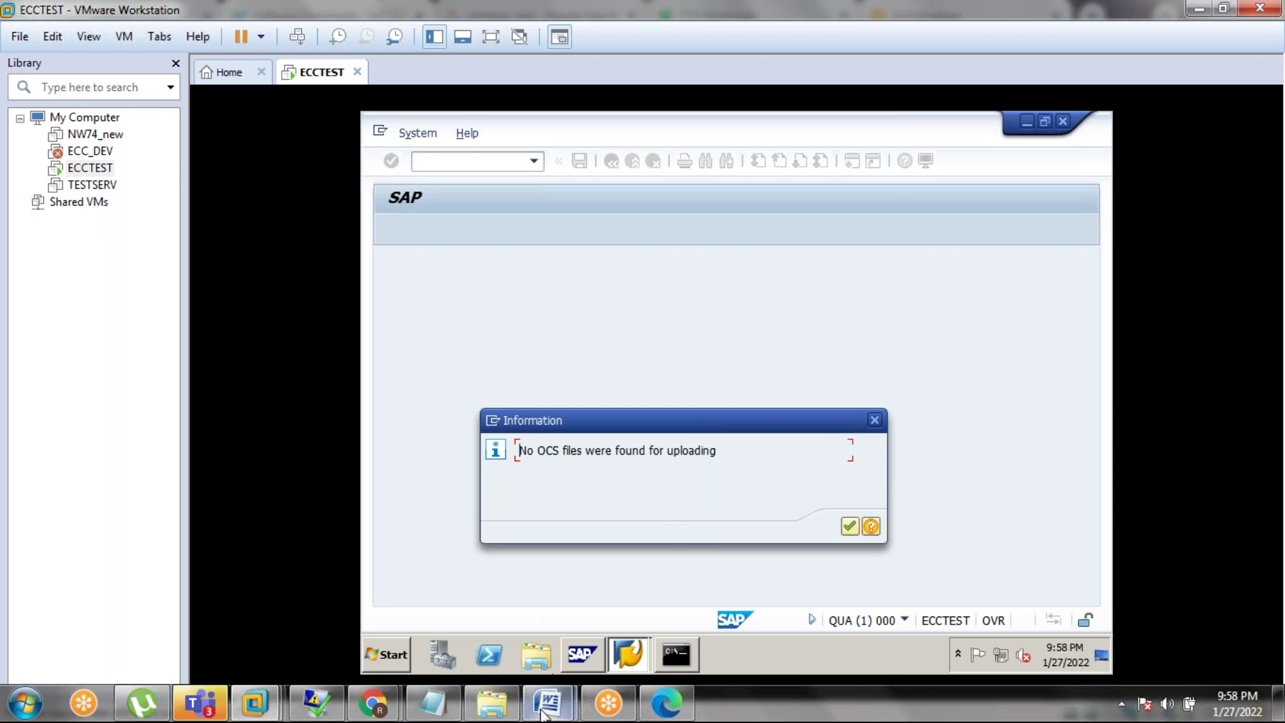
Switch to the Word document "Patching or Support pack upgrade" and highlight its notes on the empty OCS queue and upgrade path
{"action": "mouse_move", "coordinate": [547, 703]}
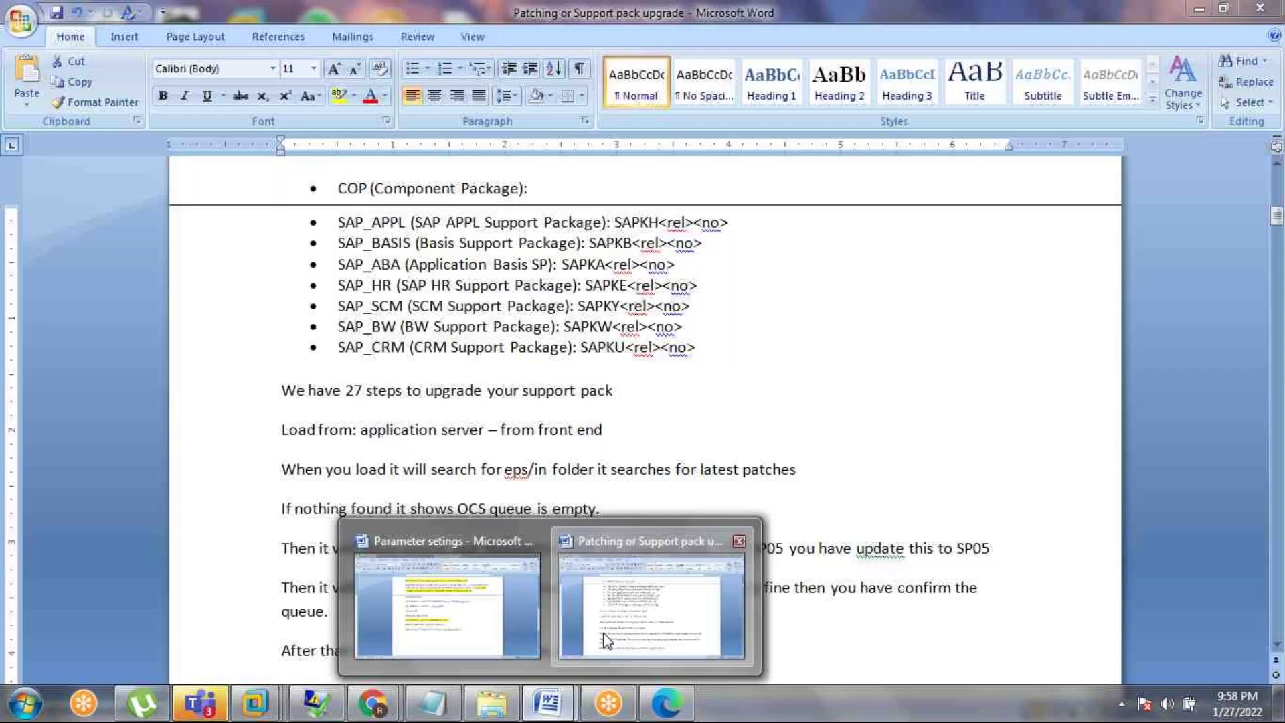
{"action": "left_click", "coordinate": [602, 641]}
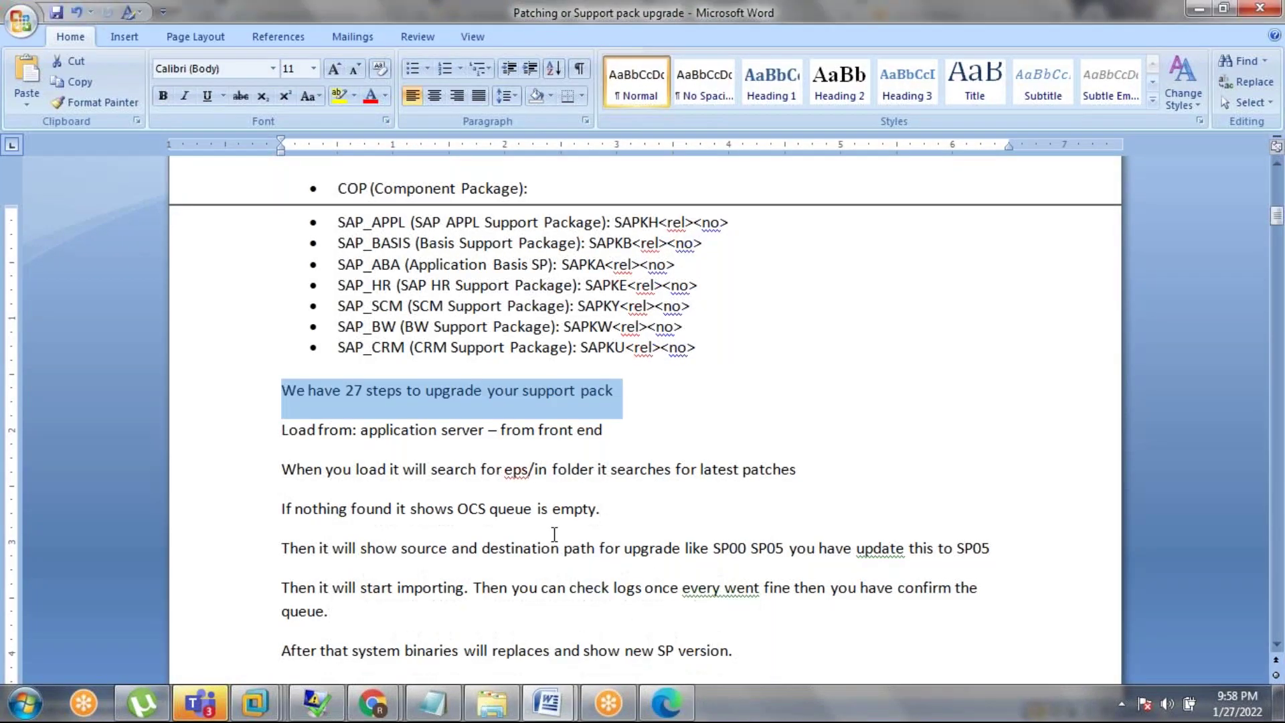
{"action": "left_click_drag", "start_coordinate": [282, 509], "coordinate": [579, 498]}
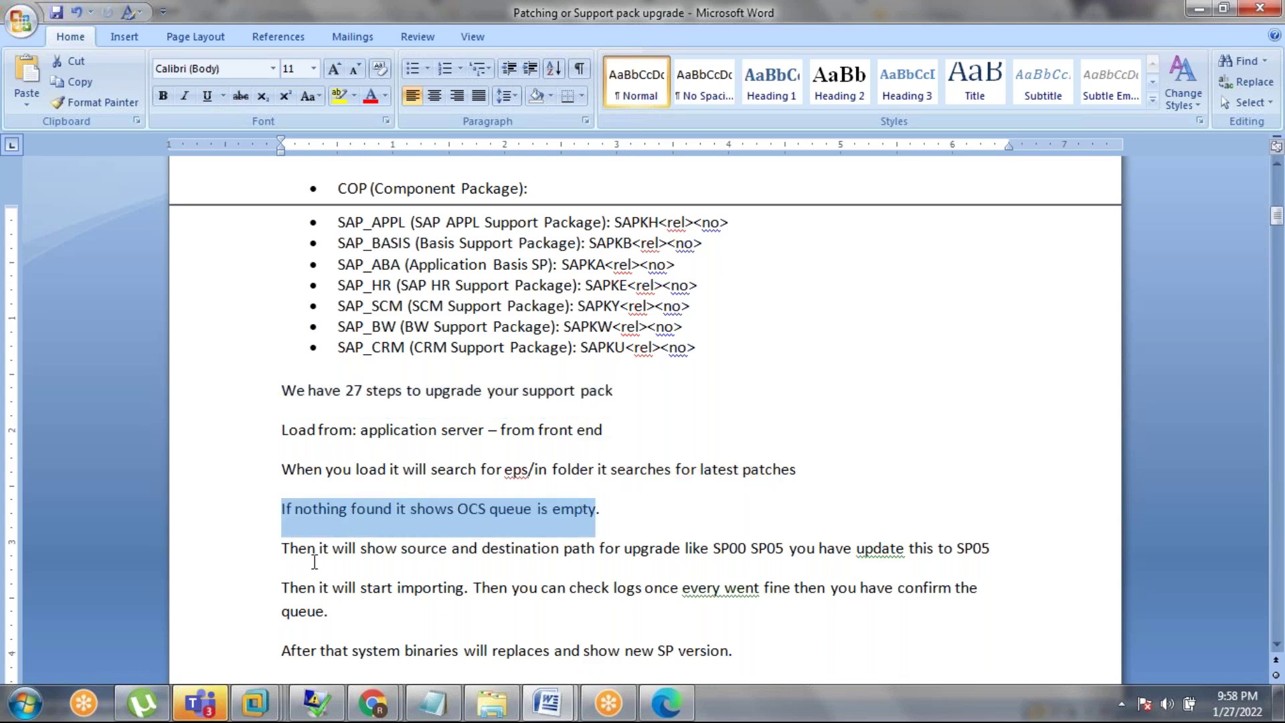
{"action": "left_click_drag", "start_coordinate": [282, 549], "coordinate": [730, 548]}
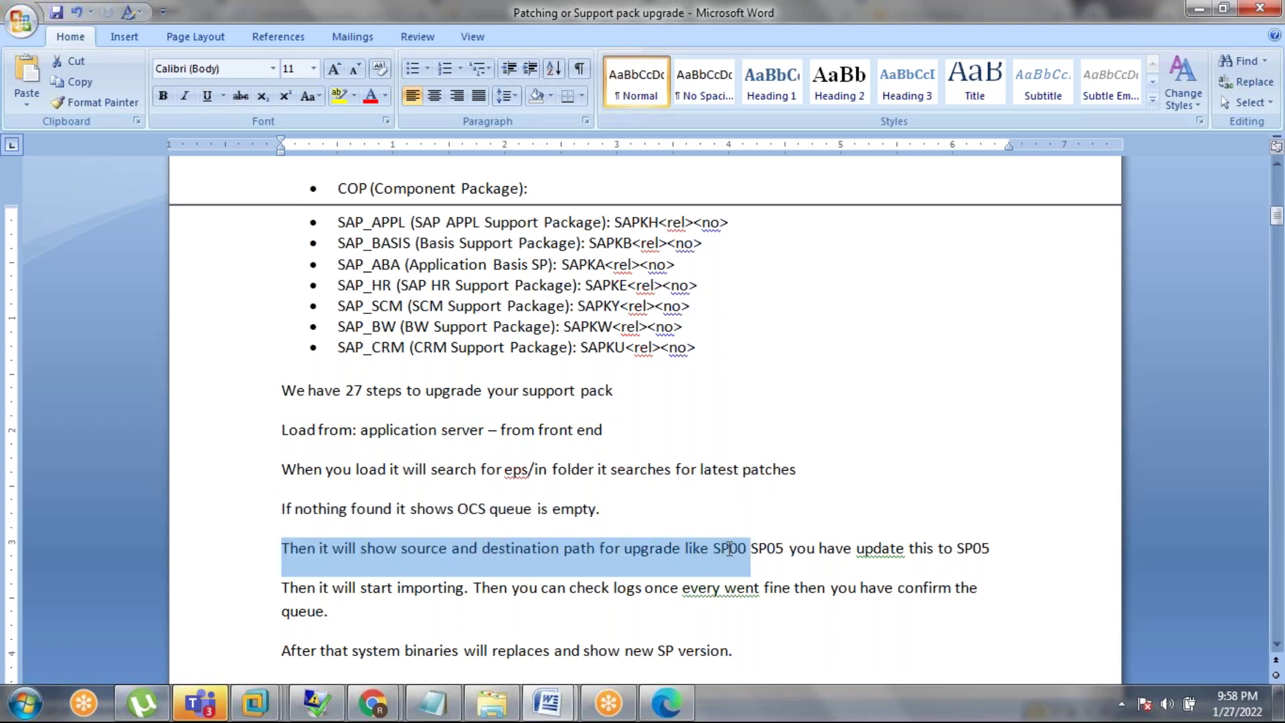
{"action": "scroll", "coordinate": [669, 517], "scroll_direction": "down", "scroll_amount": 2}
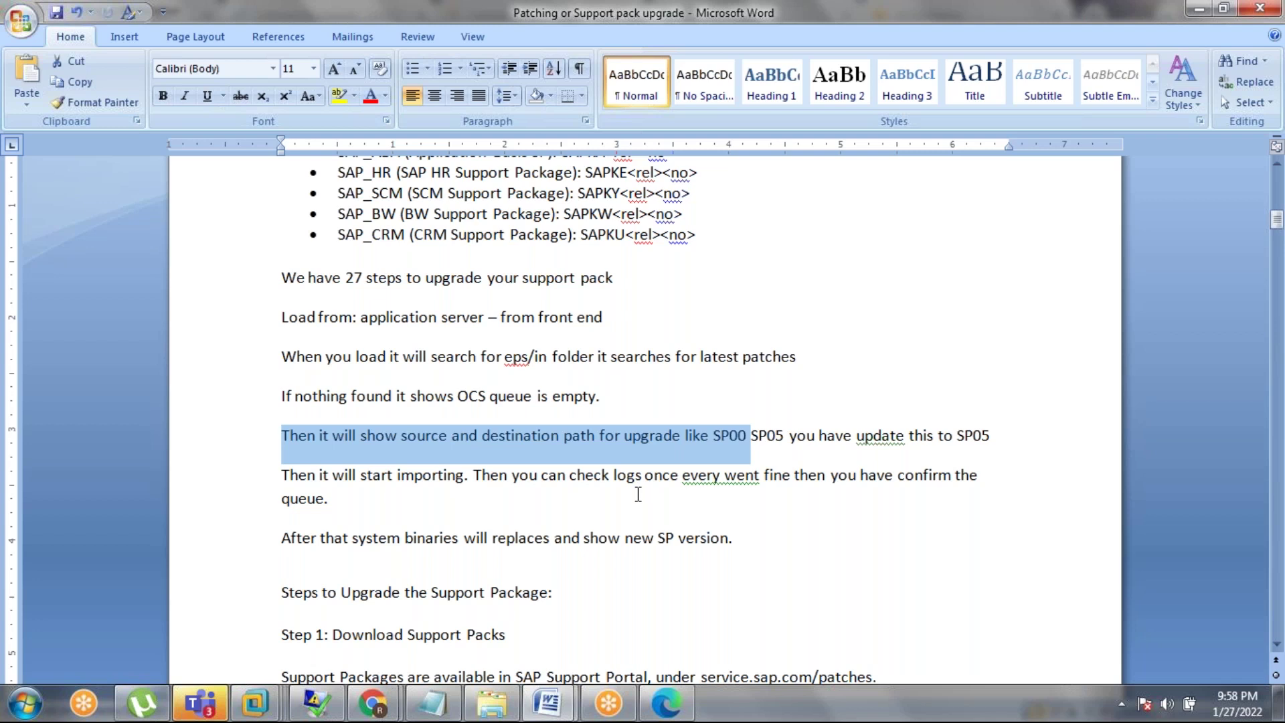
{"action": "left_click", "coordinate": [767, 438]}
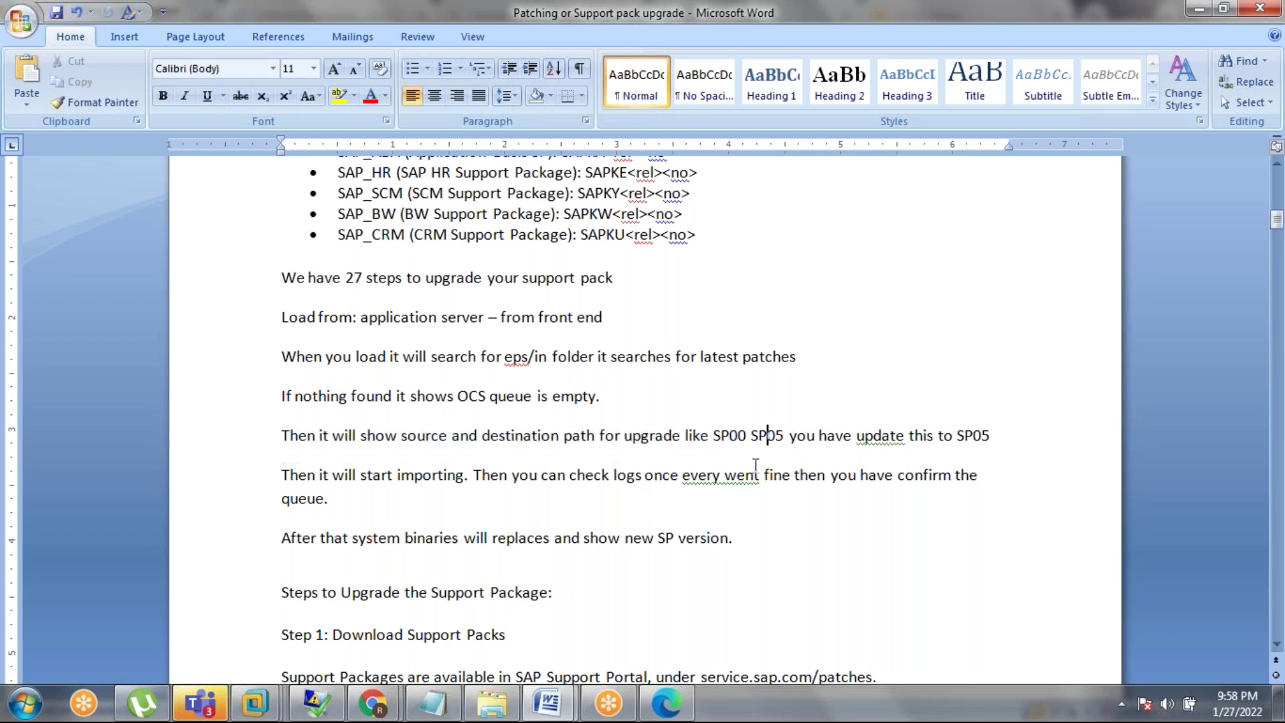
Review the Step 1 download instructions, highlighting the latest level 7.40/77 and the end of the spam level 7.40/56
{"action": "scroll", "coordinate": [755, 465], "scroll_direction": "down", "scroll_amount": 4}
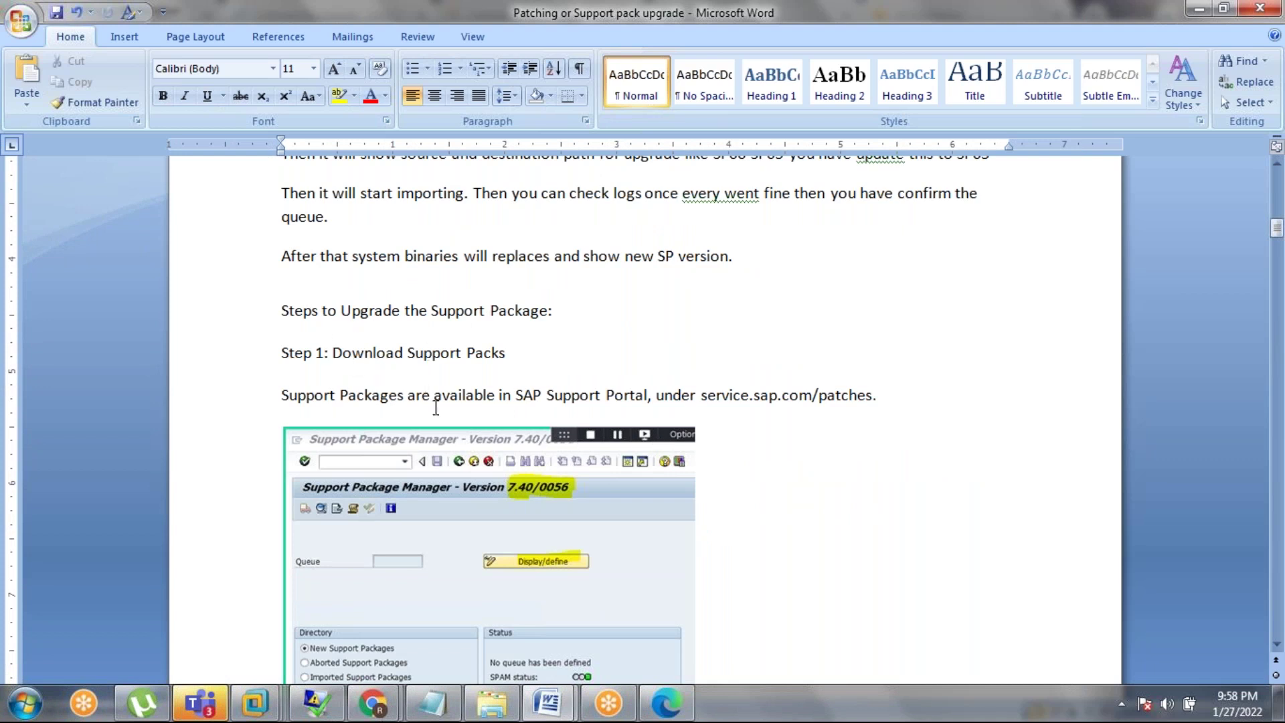
{"action": "scroll", "coordinate": [457, 438], "scroll_direction": "down", "scroll_amount": 3}
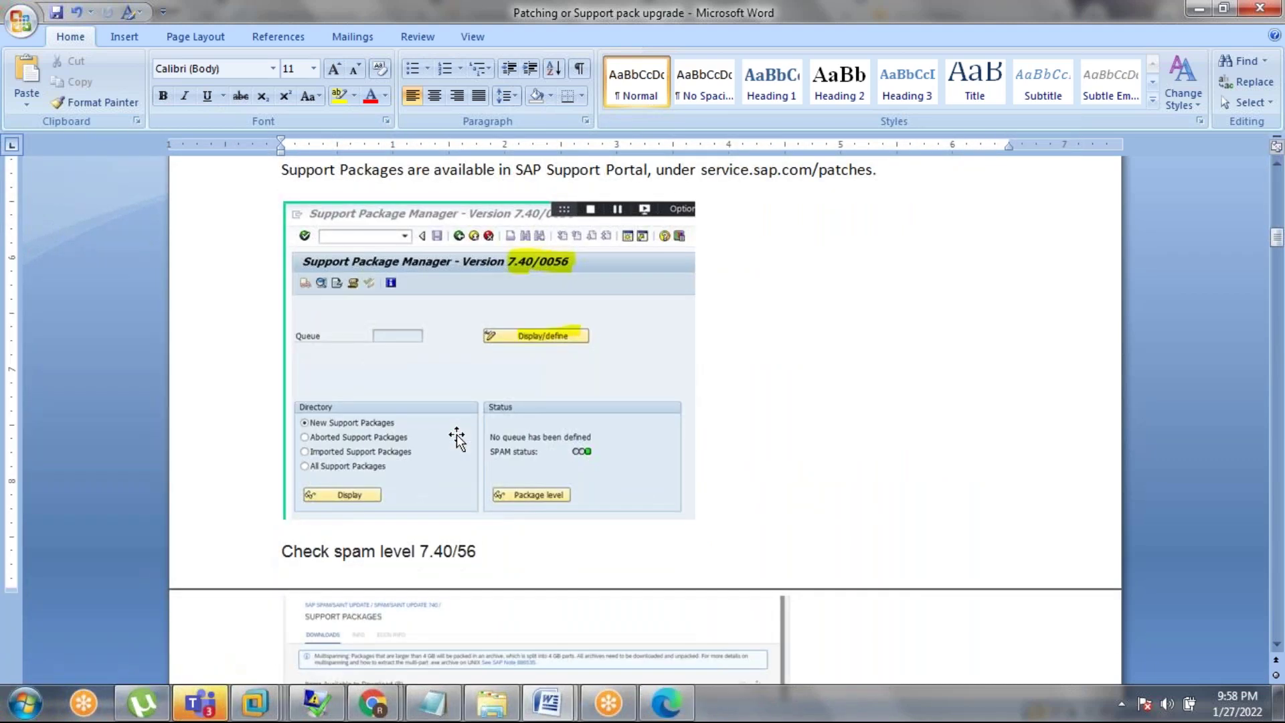
{"action": "scroll", "coordinate": [457, 438], "scroll_direction": "down", "scroll_amount": 3}
{"action": "scroll", "coordinate": [454, 436], "scroll_direction": "up", "scroll_amount": 5}
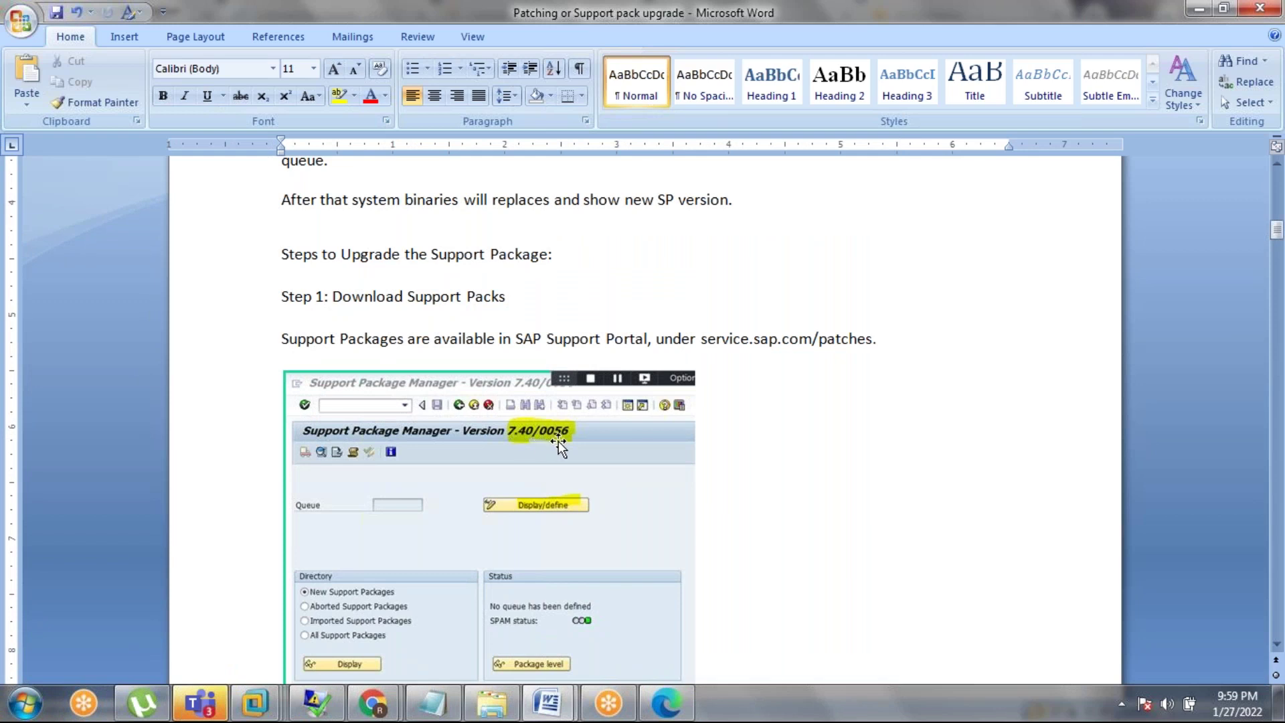
{"action": "scroll", "coordinate": [558, 441], "scroll_direction": "down", "scroll_amount": 5}
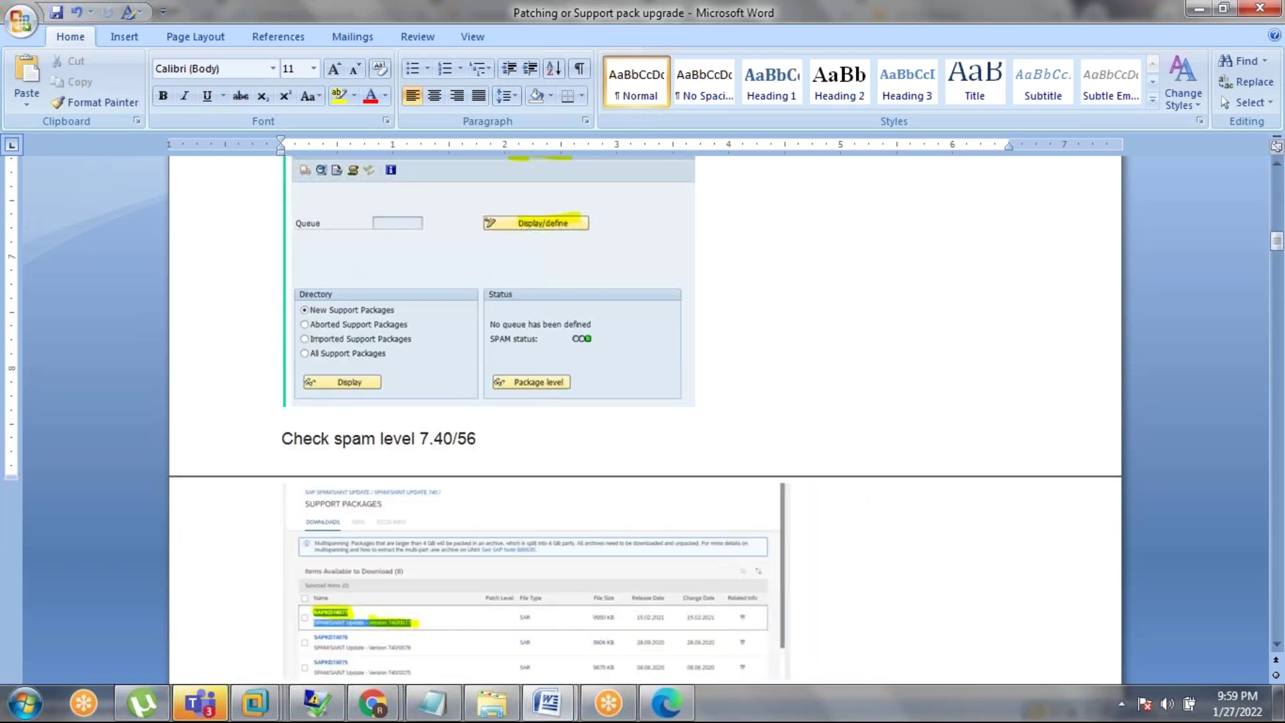
{"action": "scroll", "coordinate": [402, 468], "scroll_direction": "down", "scroll_amount": 2}
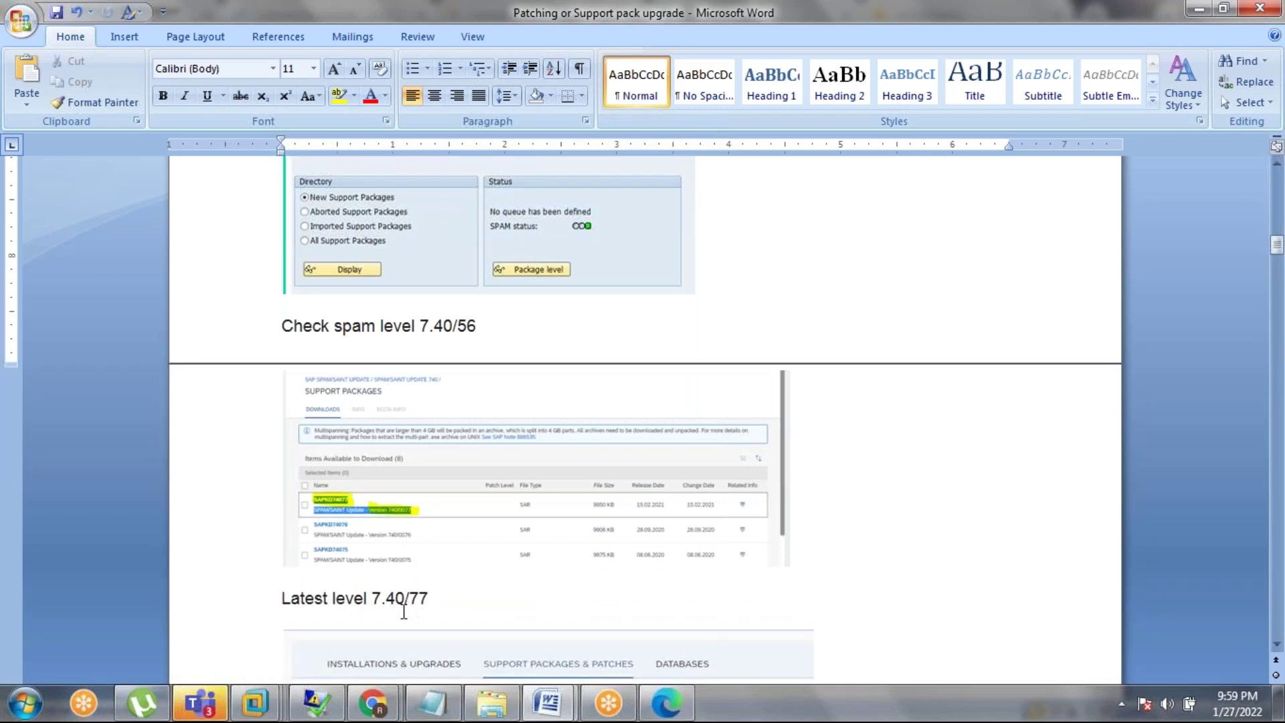
{"action": "left_click", "coordinate": [440, 598]}
{"action": "left_click_drag", "start_coordinate": [440, 597], "coordinate": [279, 598]}
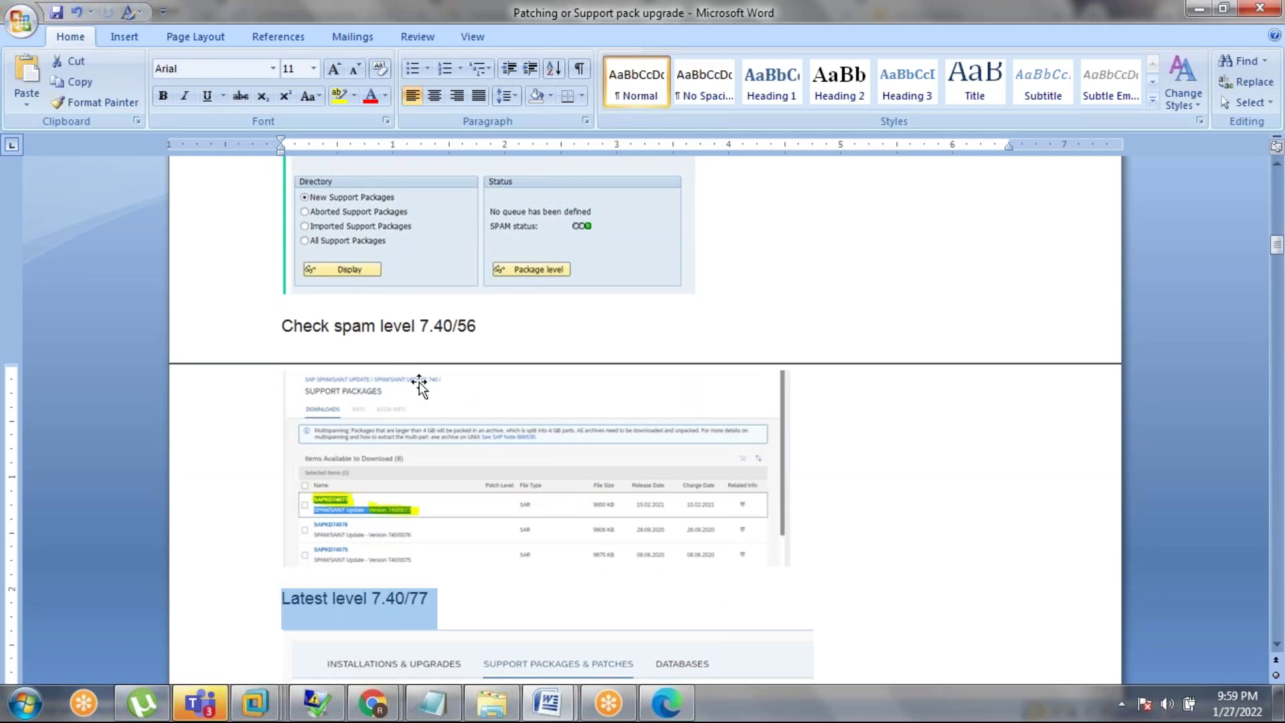
{"action": "left_click_drag", "start_coordinate": [476, 326], "coordinate": [467, 326]}
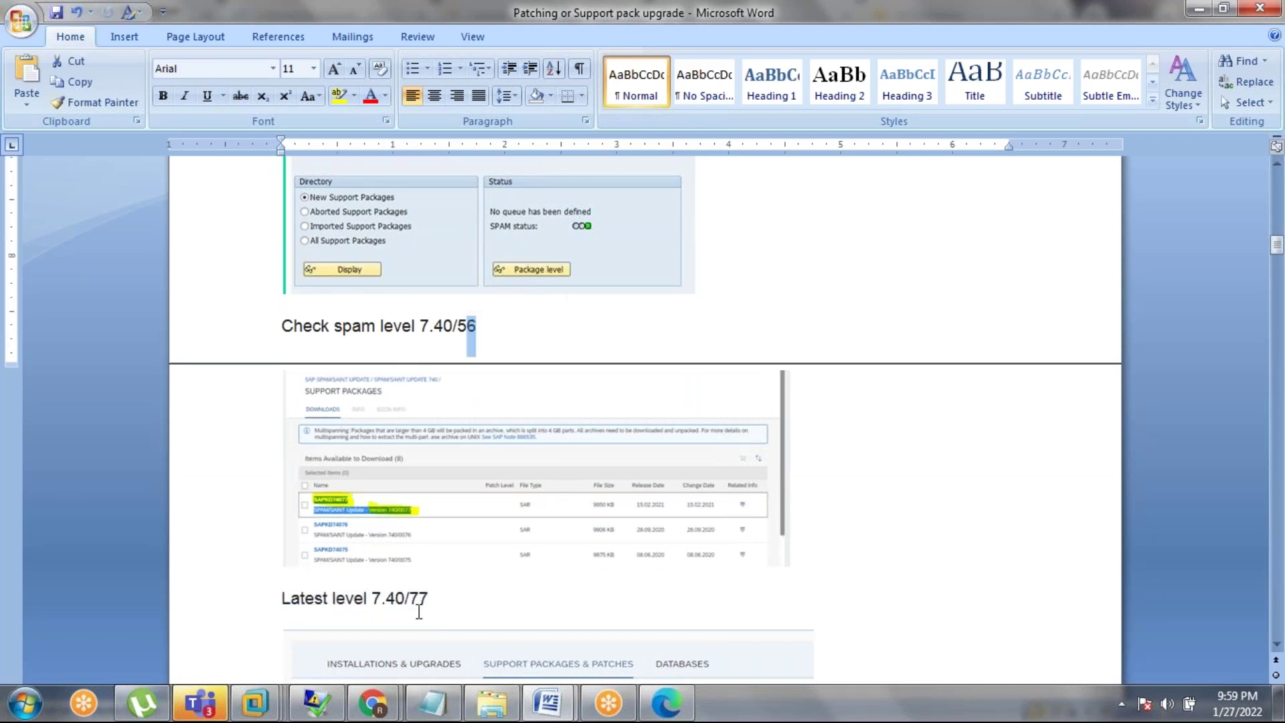
{"action": "left_click", "coordinate": [419, 598]}
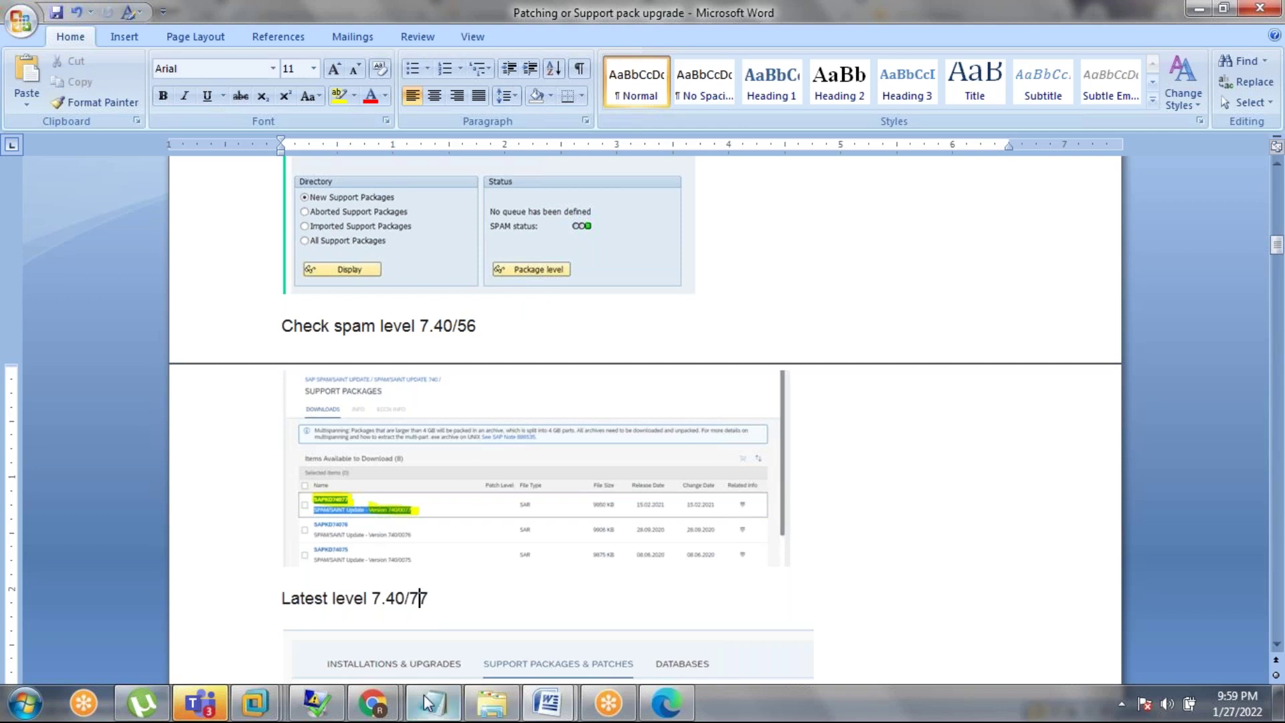
Switch to Chrome and open the support packages listed under SPAM/SAINT UPDATE 740
{"action": "mouse_move", "coordinate": [372, 702]}
{"action": "left_click", "coordinate": [438, 627]}
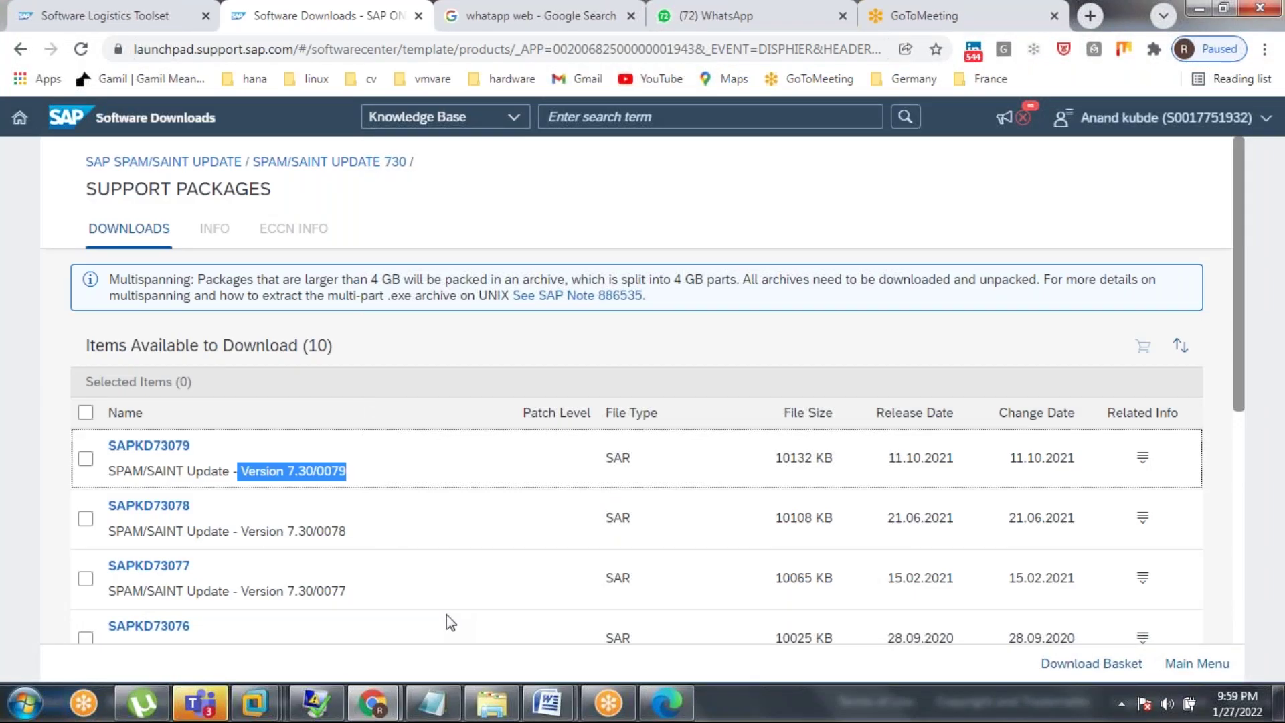
{"action": "left_click", "coordinate": [224, 164]}
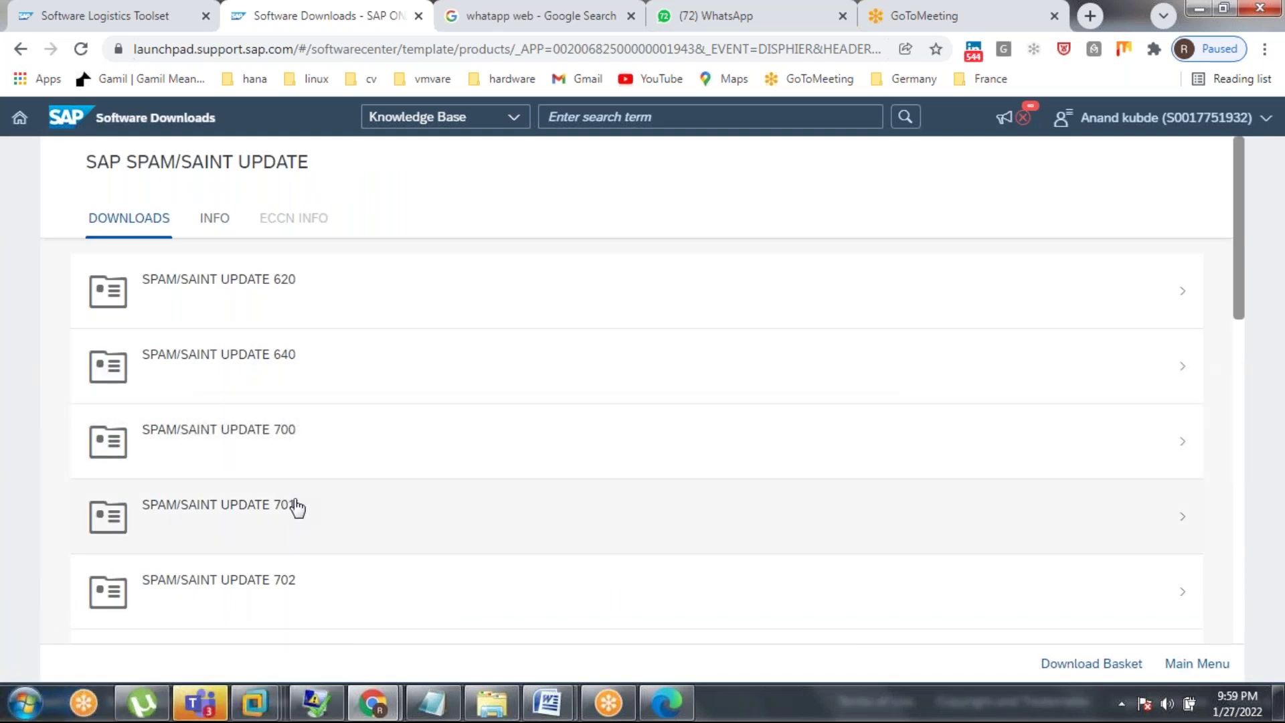
{"action": "scroll", "coordinate": [305, 495], "scroll_direction": "down", "scroll_amount": 7}
{"action": "left_click", "coordinate": [279, 487]}
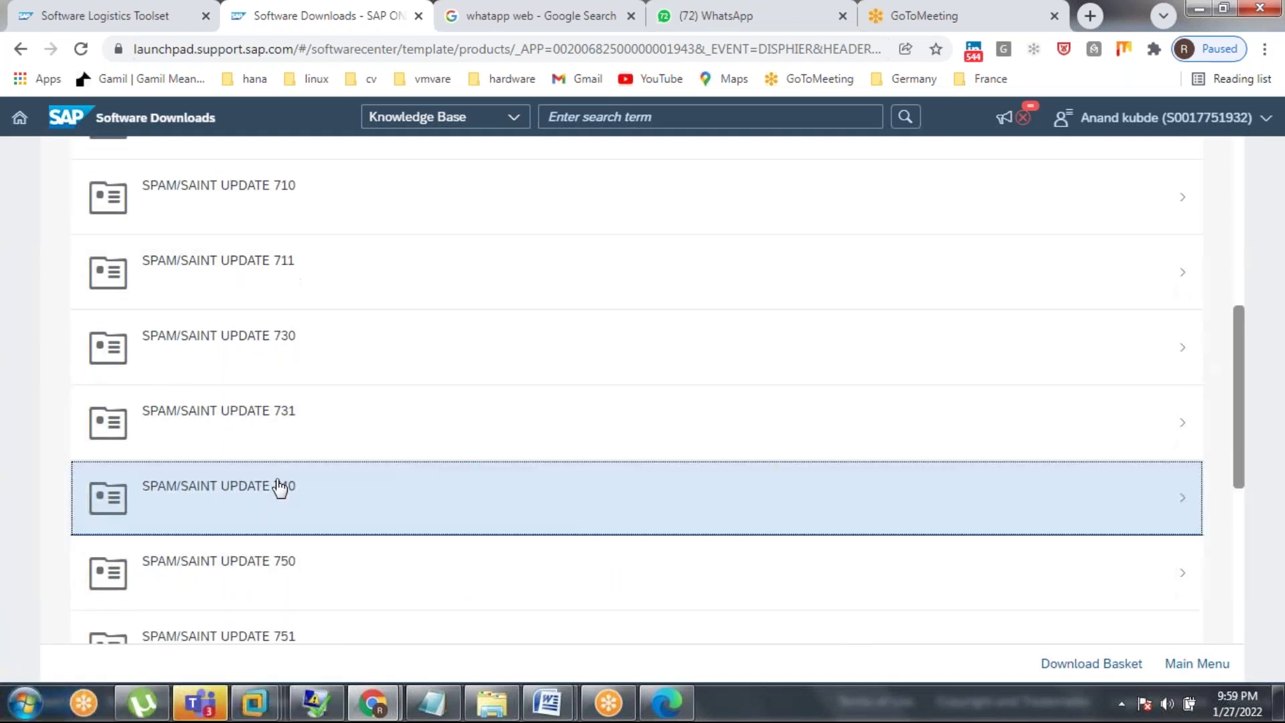
{"action": "left_click", "coordinate": [246, 309]}
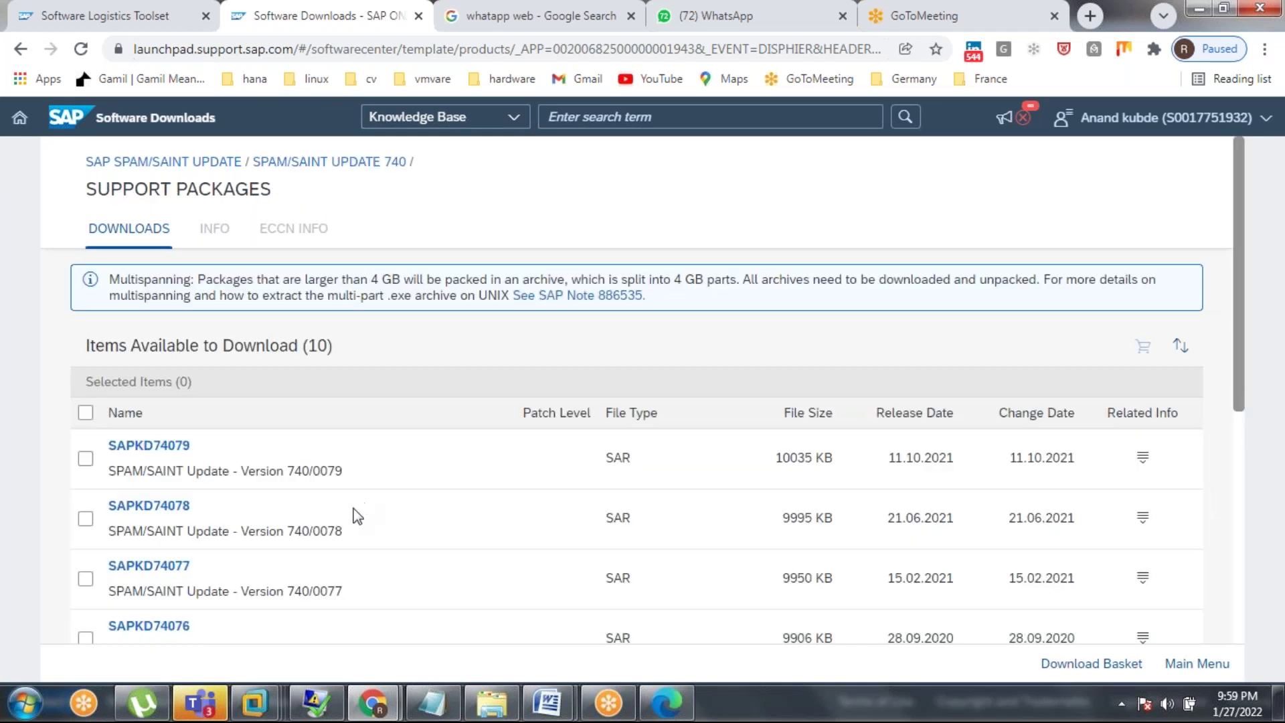
Highlight version 740/0077, its release date 15.02.2021, and the SPAM/SAINT Update version 740/0079
{"action": "left_click_drag", "start_coordinate": [350, 590], "coordinate": [277, 591]}
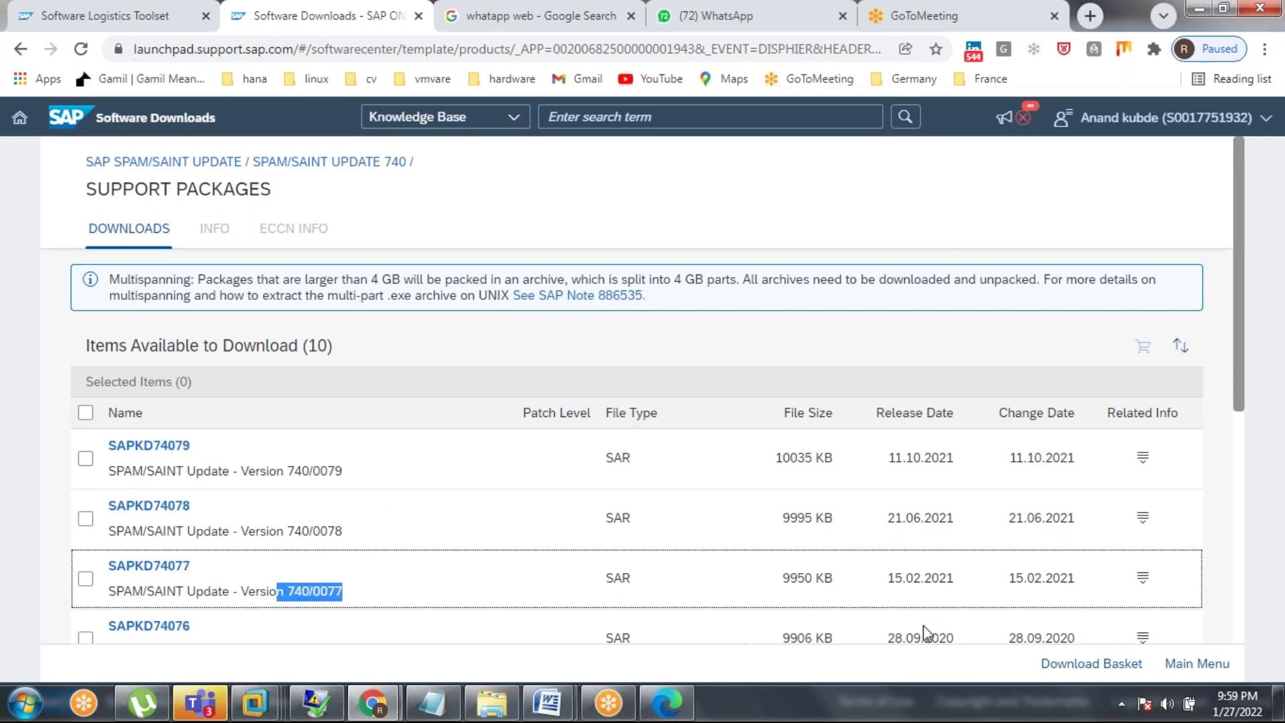
{"action": "left_click_drag", "start_coordinate": [959, 578], "coordinate": [877, 580]}
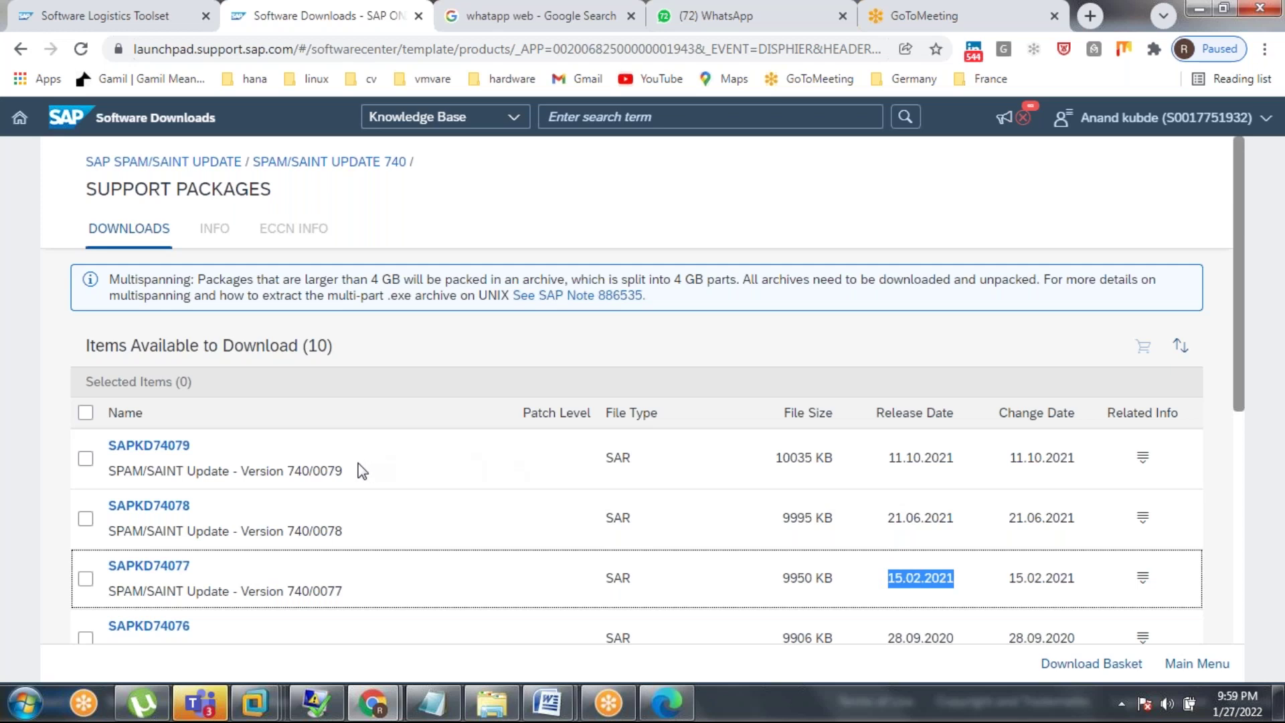
{"action": "left_click_drag", "start_coordinate": [362, 471], "coordinate": [301, 459]}
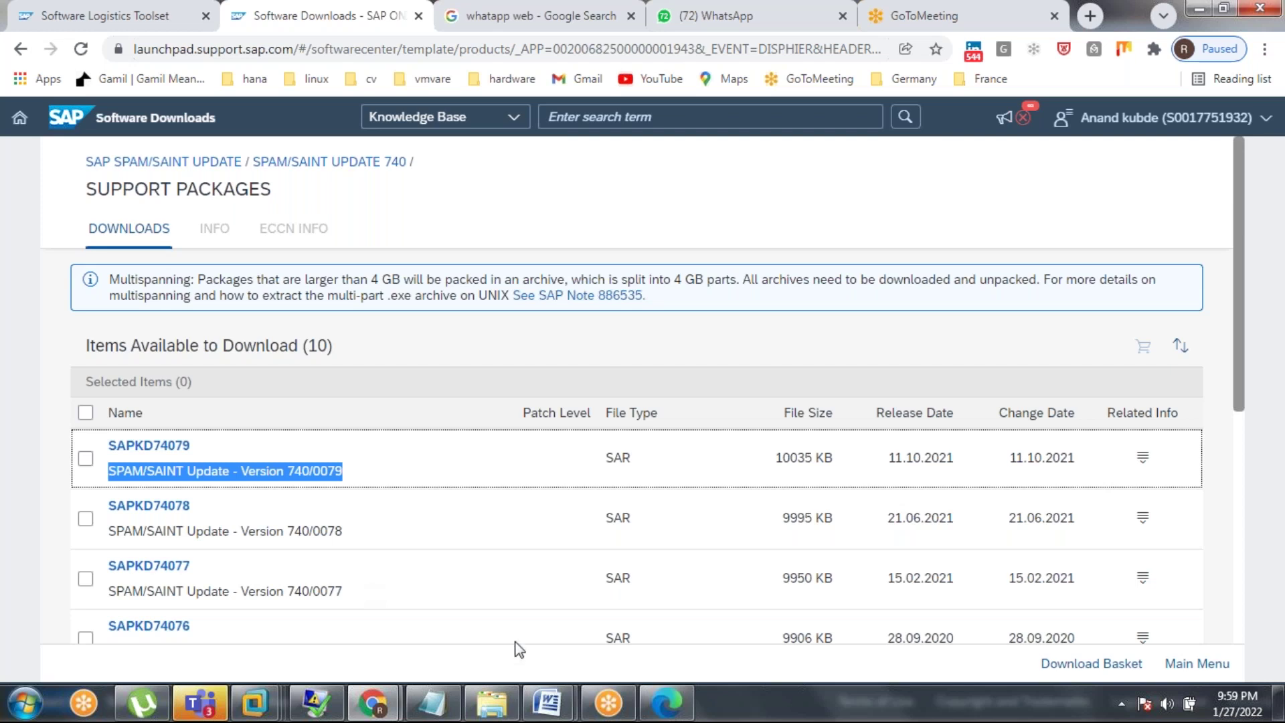
Return to the "Patching or Support pack upgrade" document in Word and view the Support Packages & Patches screenshot after the latest level
{"action": "left_click", "coordinate": [549, 699]}
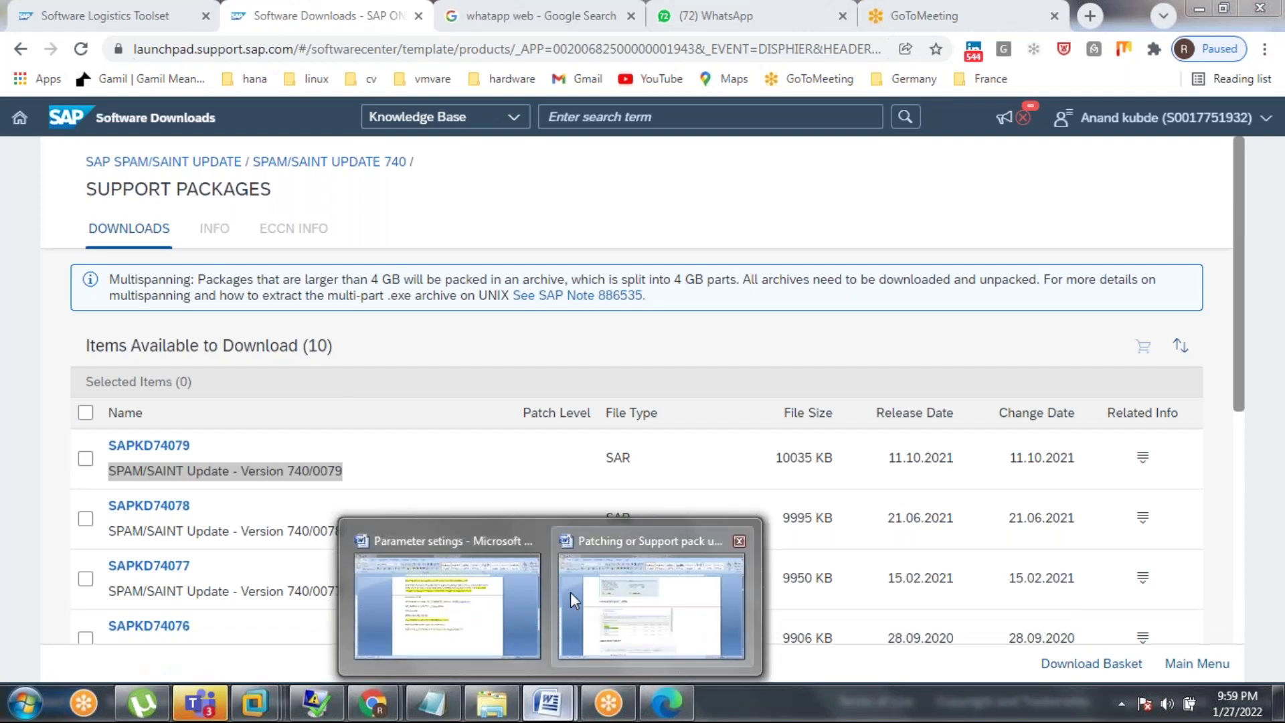
{"action": "mouse_move", "coordinate": [557, 585]}
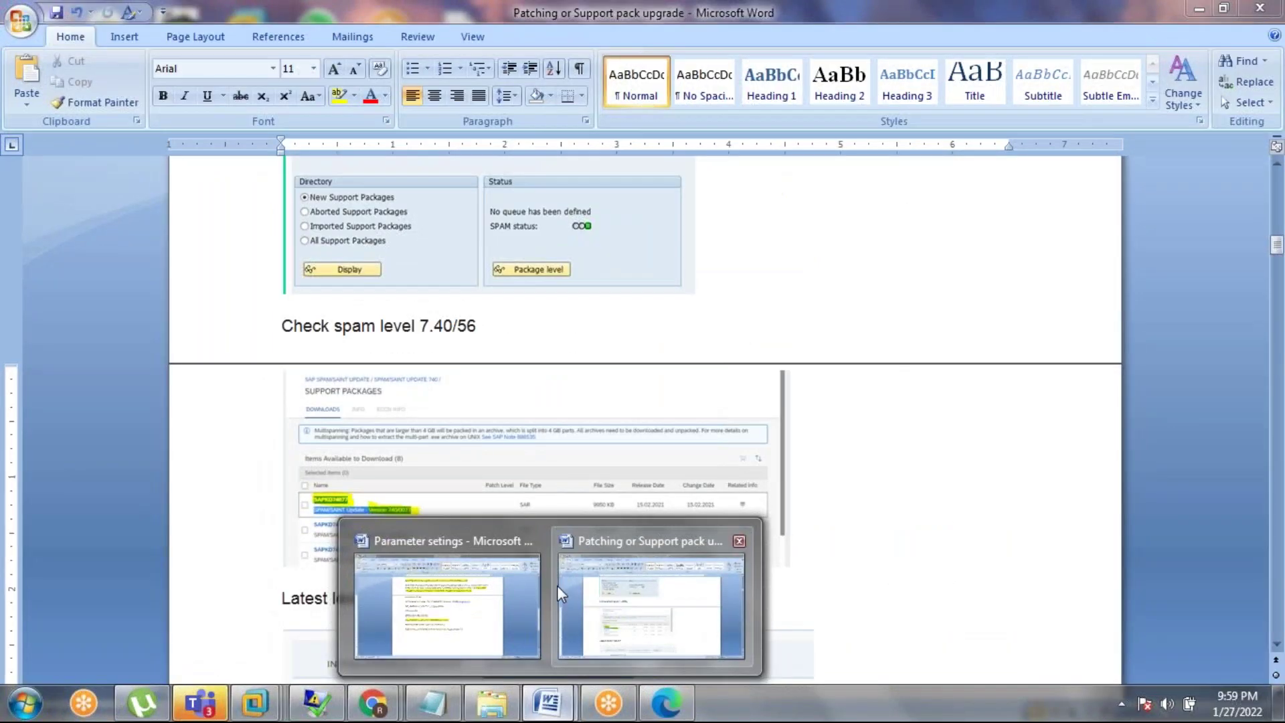
{"action": "left_click", "coordinate": [589, 589]}
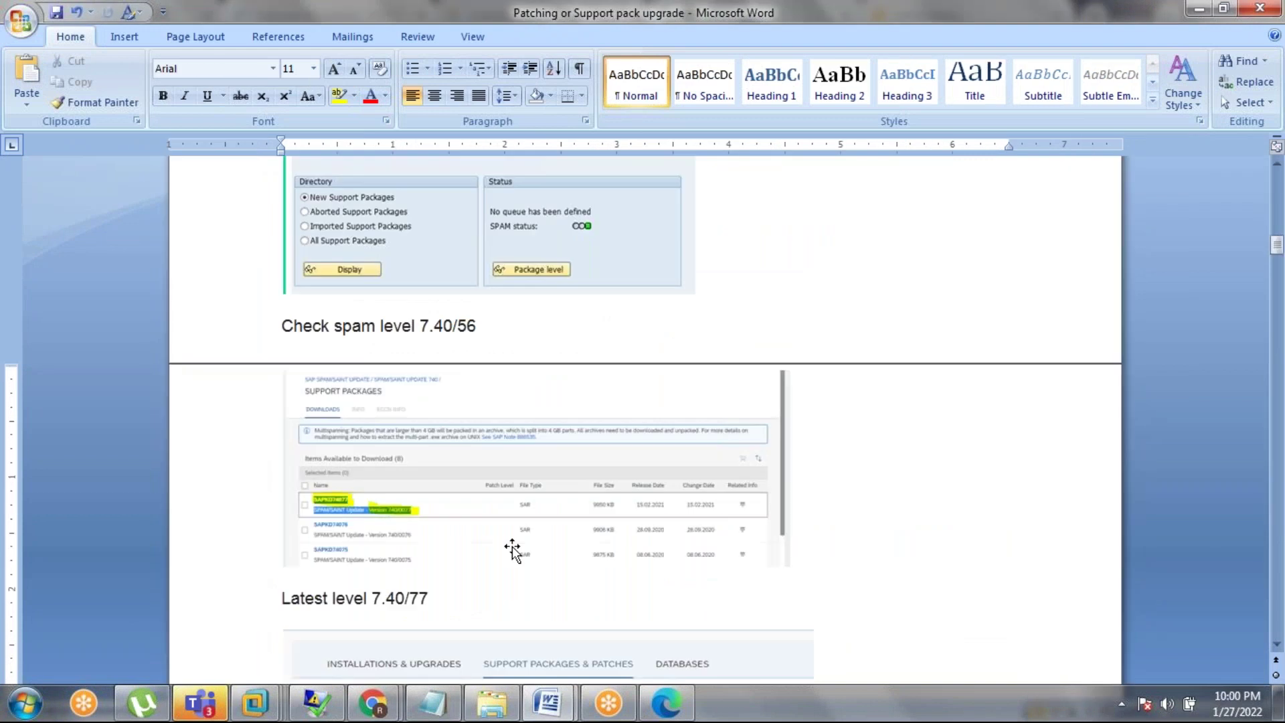
{"action": "scroll", "coordinate": [512, 546], "scroll_direction": "down", "scroll_amount": 5}
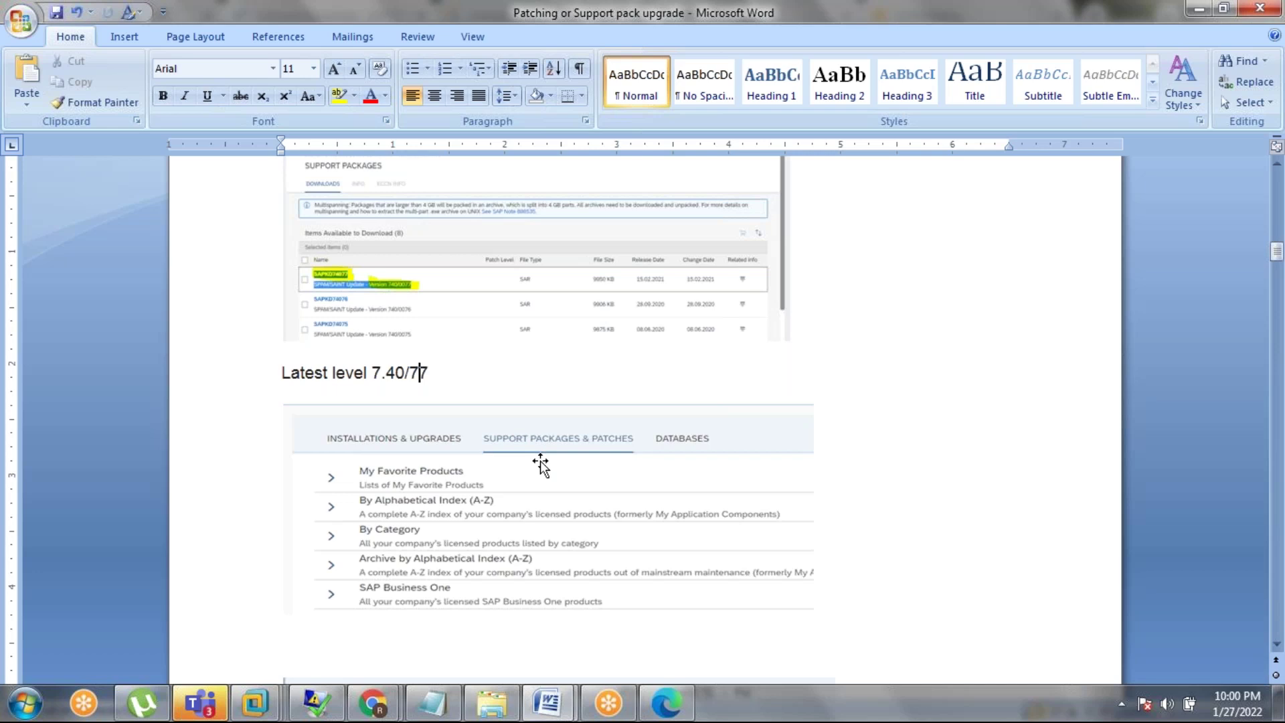
Review the document's navigation screenshots from Support Packages & Patches down to the SAP NetWeaver entry under category N
{"action": "scroll", "coordinate": [542, 460], "scroll_direction": "down", "scroll_amount": 2}
{"action": "scroll", "coordinate": [540, 463], "scroll_direction": "down", "scroll_amount": 5}
{"action": "scroll", "coordinate": [540, 463], "scroll_direction": "down", "scroll_amount": 2}
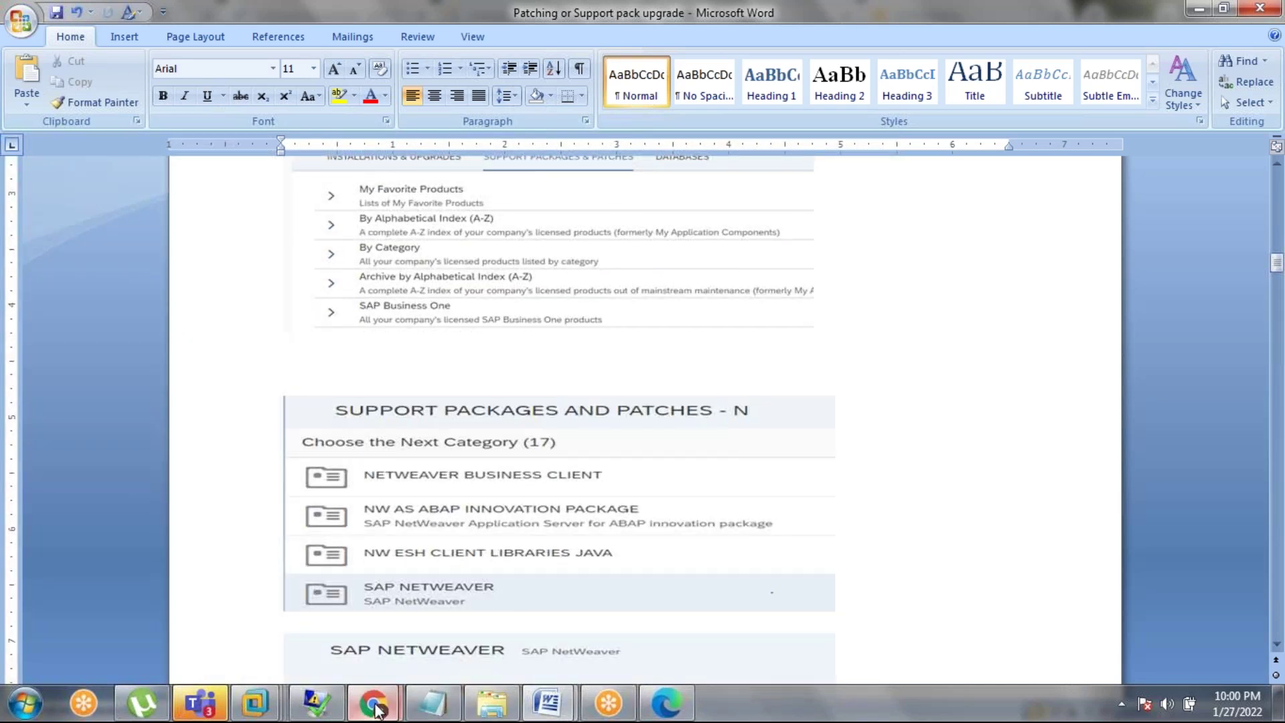
Switch to Chrome, open the SAP launchpad home page from Software Downloads and highlight its web address
{"action": "mouse_move", "coordinate": [375, 708]}
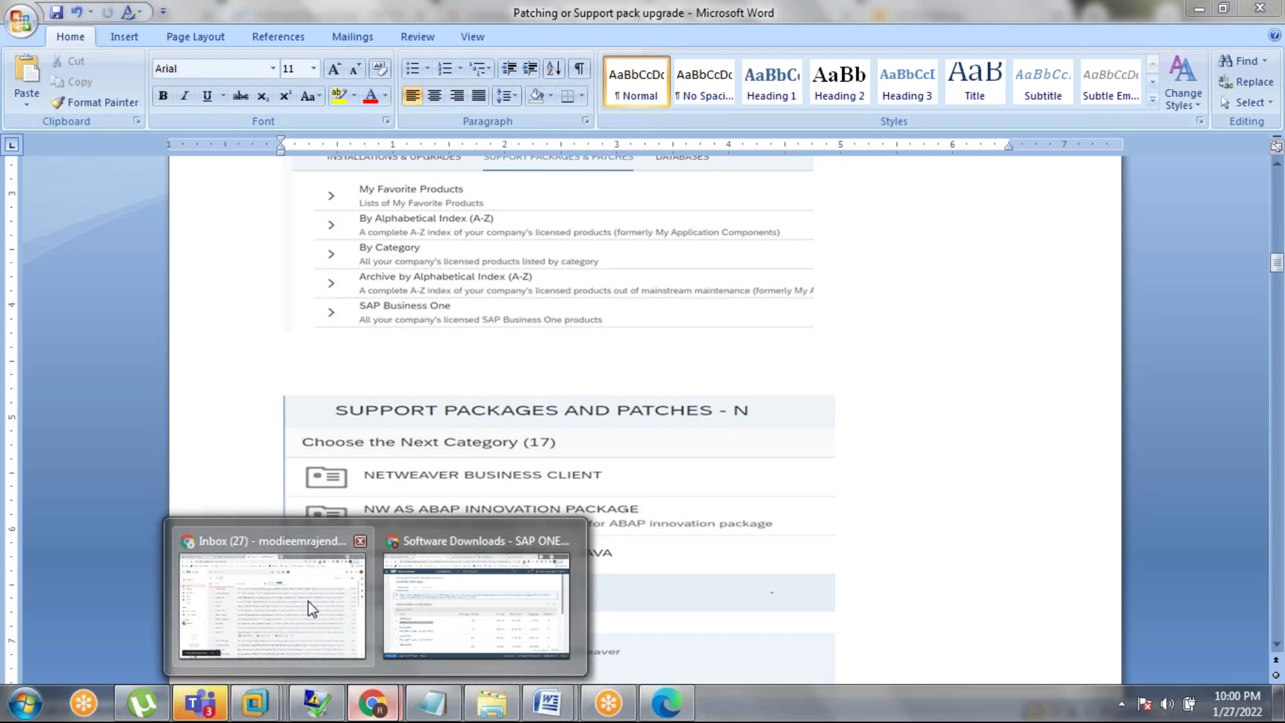
{"action": "left_click", "coordinate": [418, 601]}
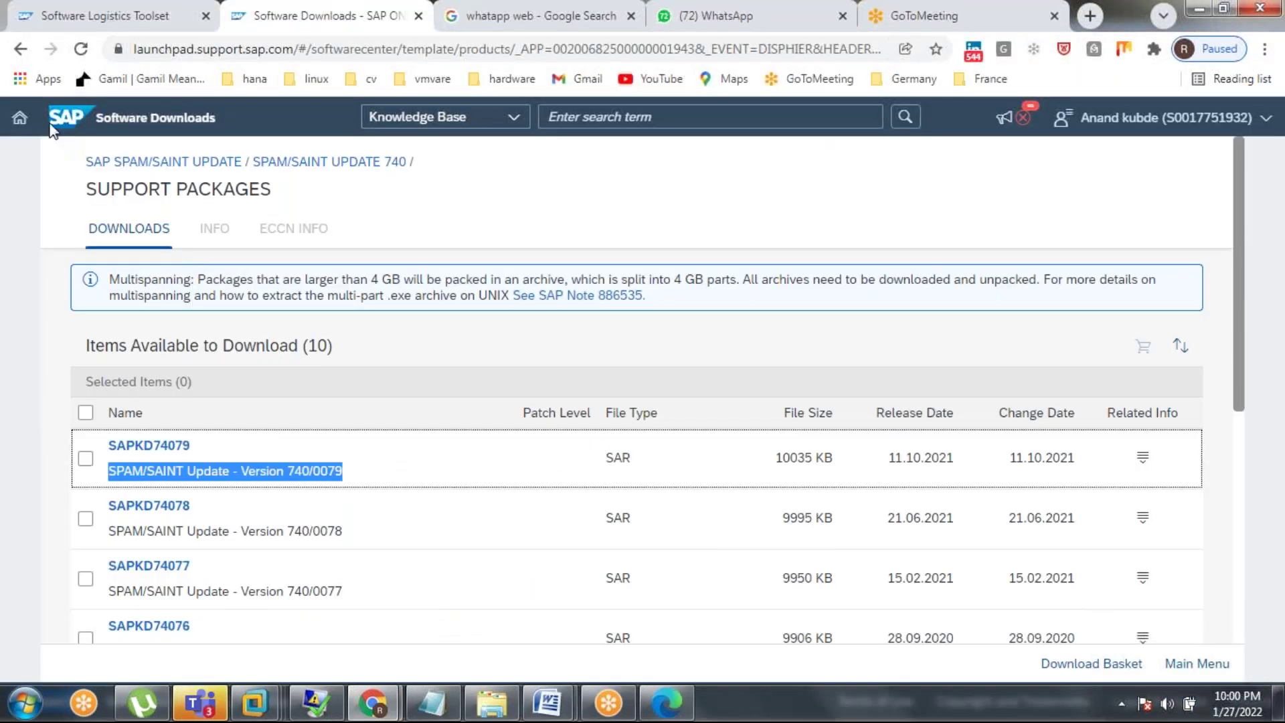
{"action": "left_click", "coordinate": [20, 120]}
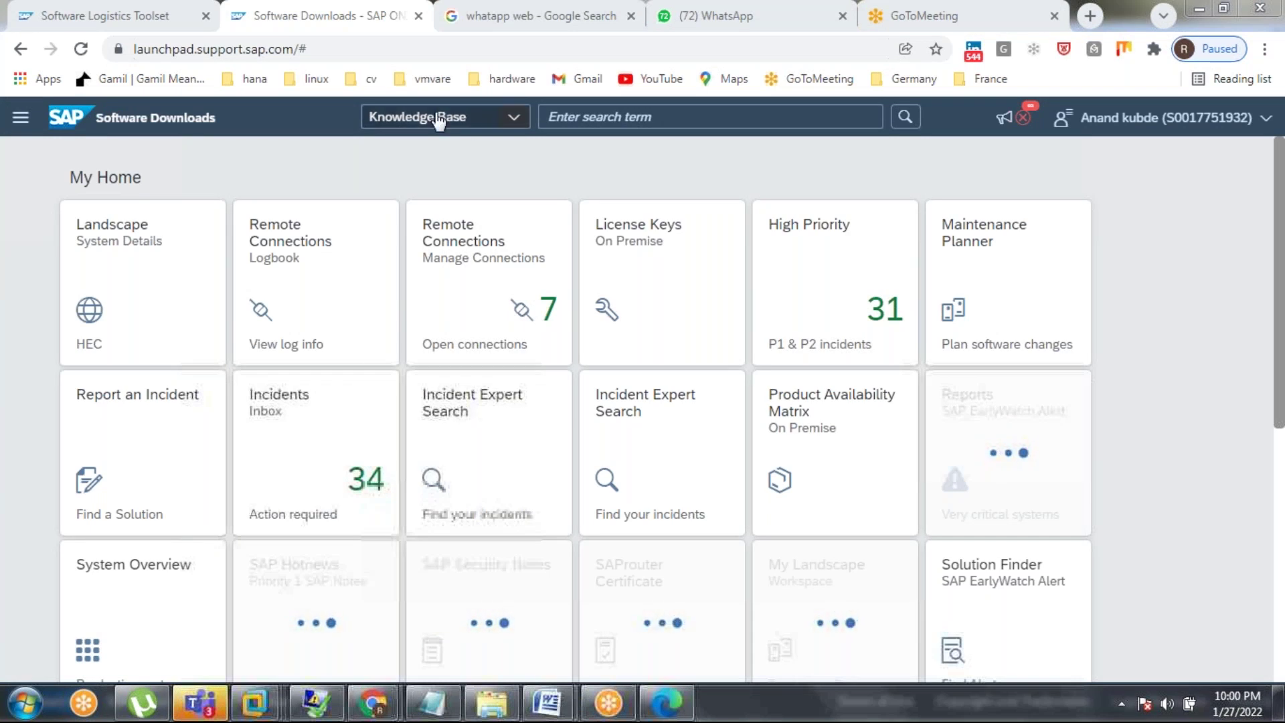
{"action": "left_click", "coordinate": [347, 52]}
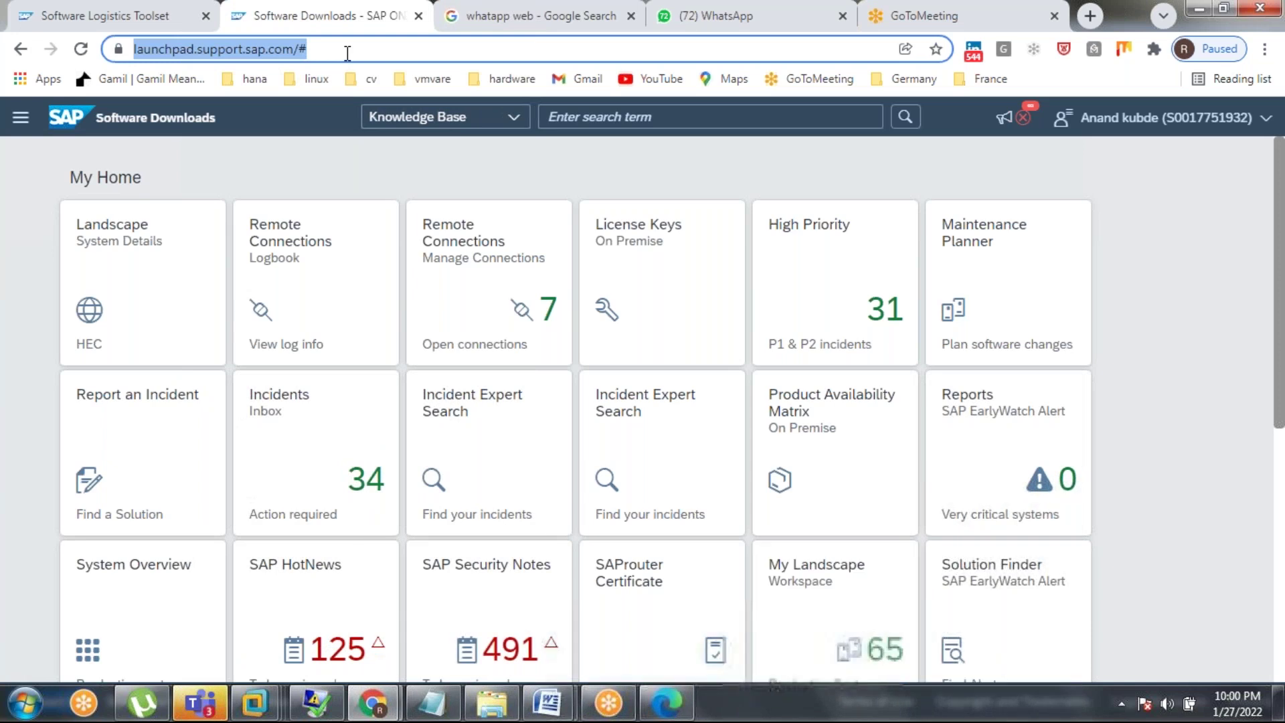
Go back from the Software Logistics Toolset page to the SAP Support Portal home and open Support Packages & Patches in Software Downloads
{"action": "left_click", "coordinate": [59, 15]}
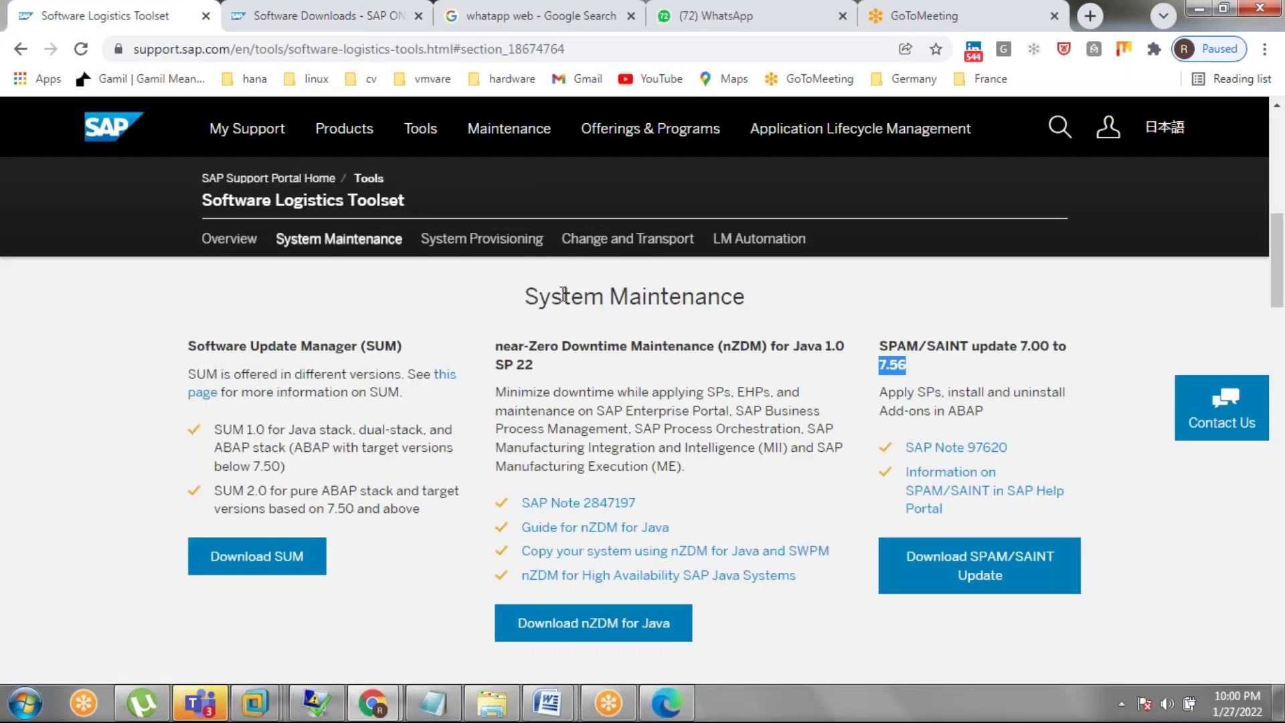
{"action": "scroll", "coordinate": [536, 281], "scroll_direction": "down", "scroll_amount": 10}
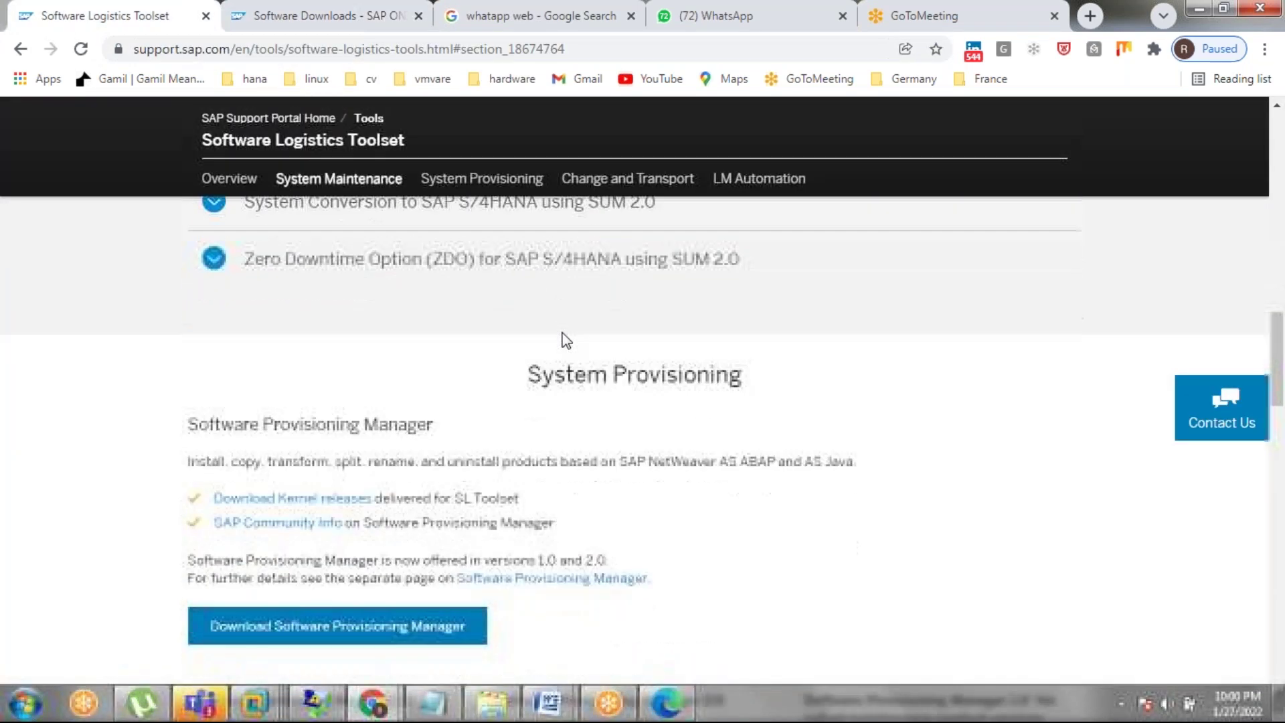
{"action": "scroll", "coordinate": [563, 336], "scroll_direction": "up", "scroll_amount": 15}
{"action": "mouse_move", "coordinate": [265, 139]}
{"action": "left_click", "coordinate": [21, 49]}
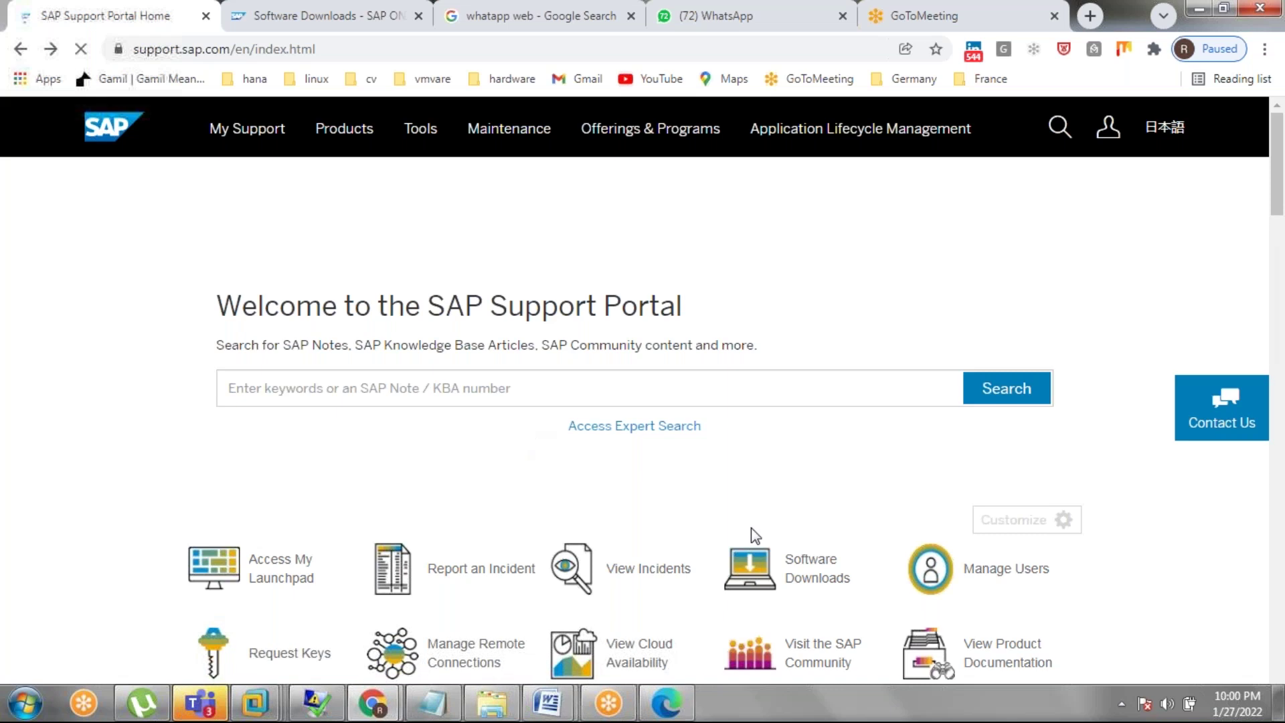
{"action": "left_click", "coordinate": [846, 562]}
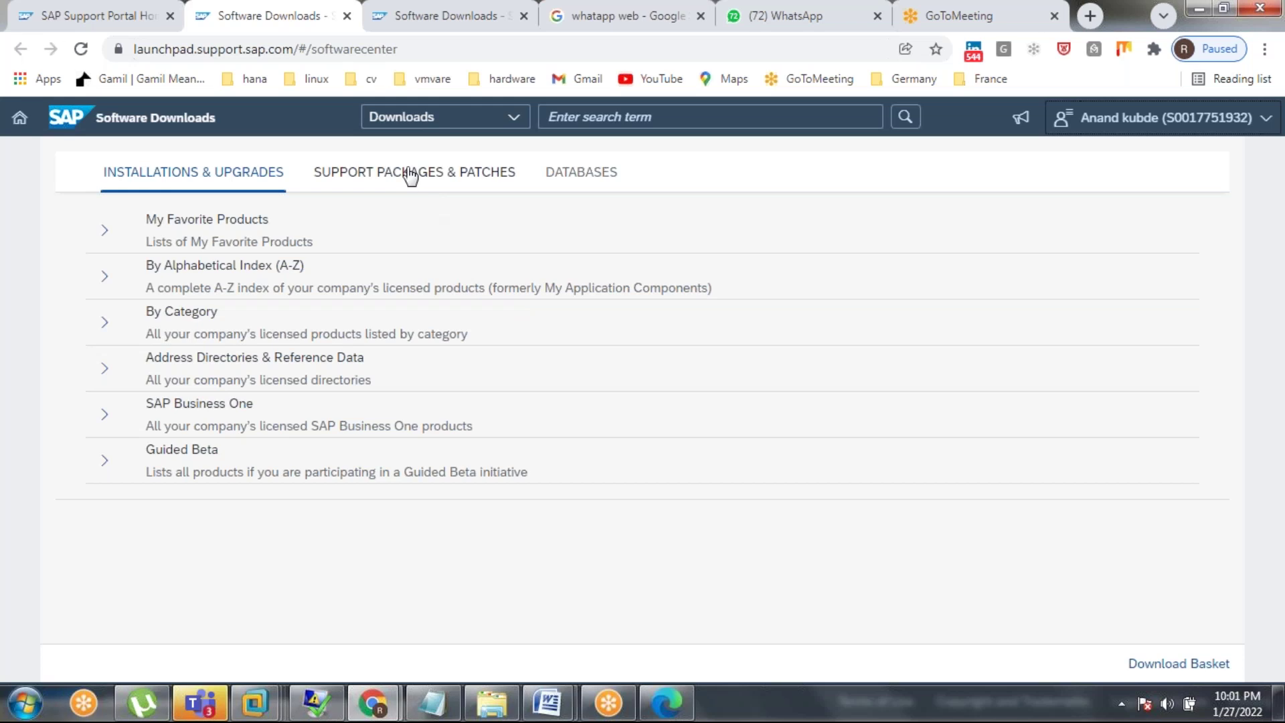
{"action": "left_click", "coordinate": [411, 175]}
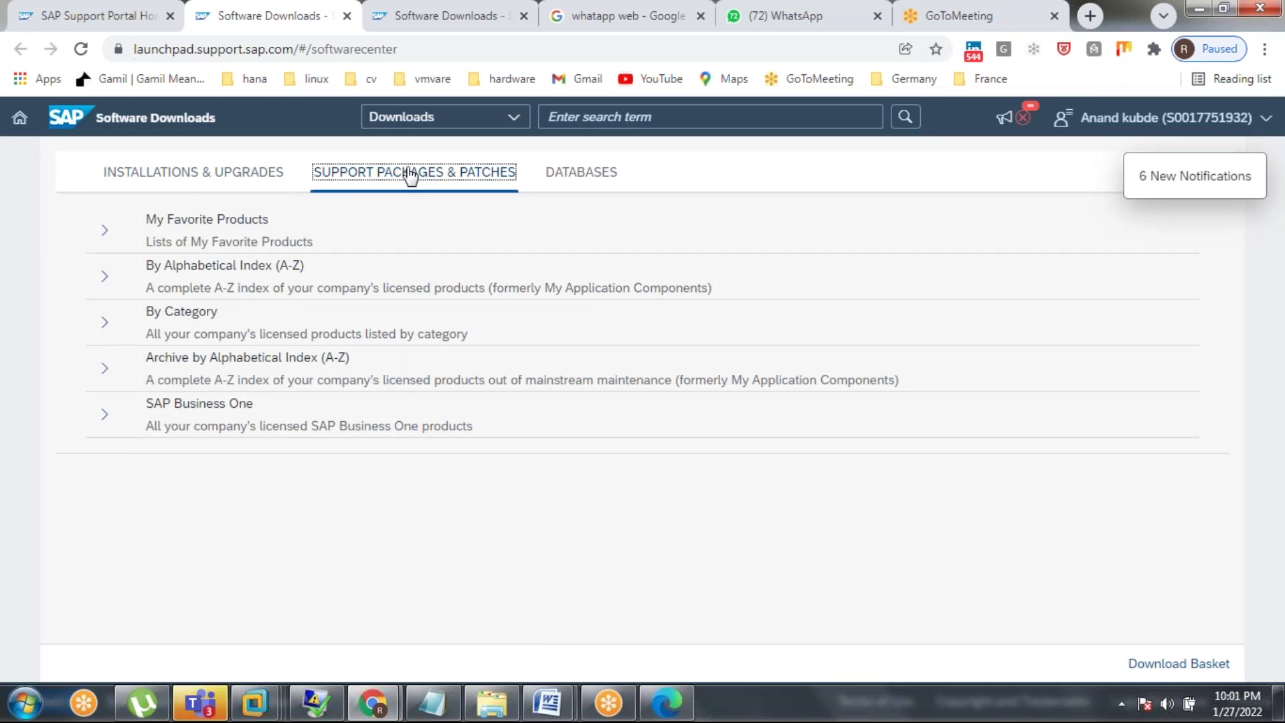
Expand the alphabetical index of support packages and open the product category N
{"action": "left_click", "coordinate": [104, 276]}
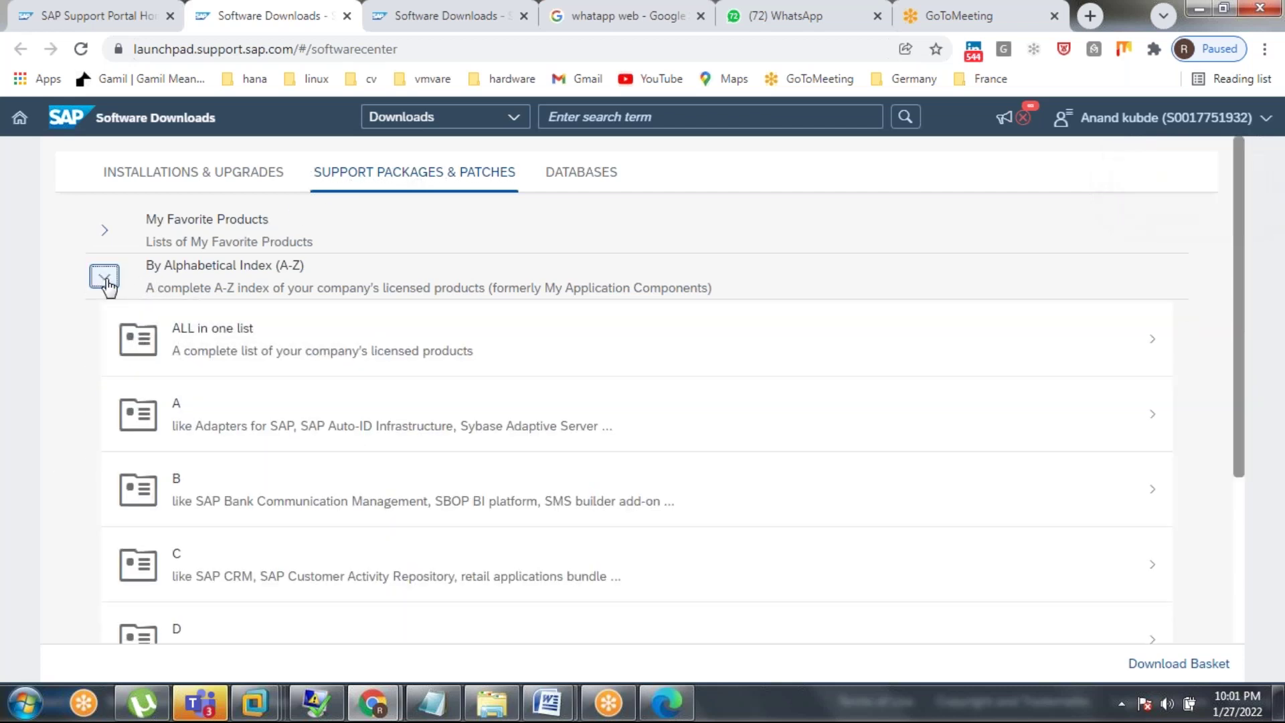
{"action": "scroll", "coordinate": [266, 412], "scroll_direction": "down", "scroll_amount": 4}
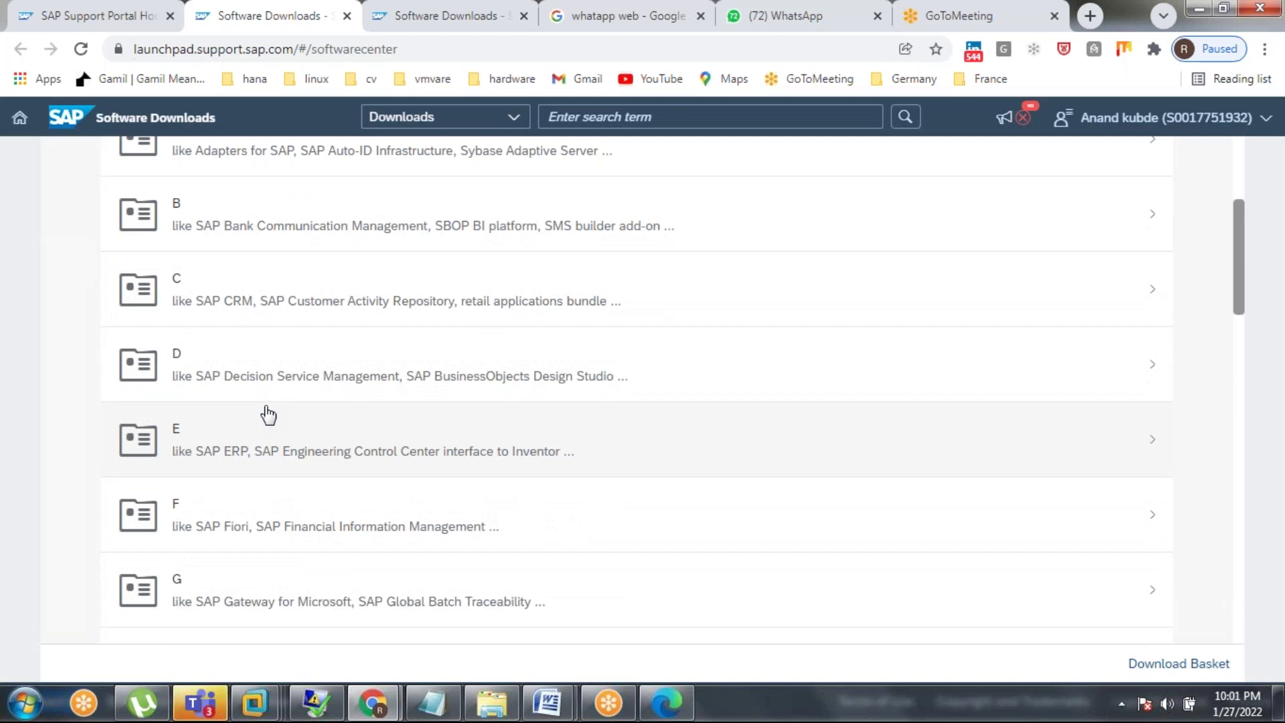
{"action": "scroll", "coordinate": [268, 415], "scroll_direction": "down", "scroll_amount": 10}
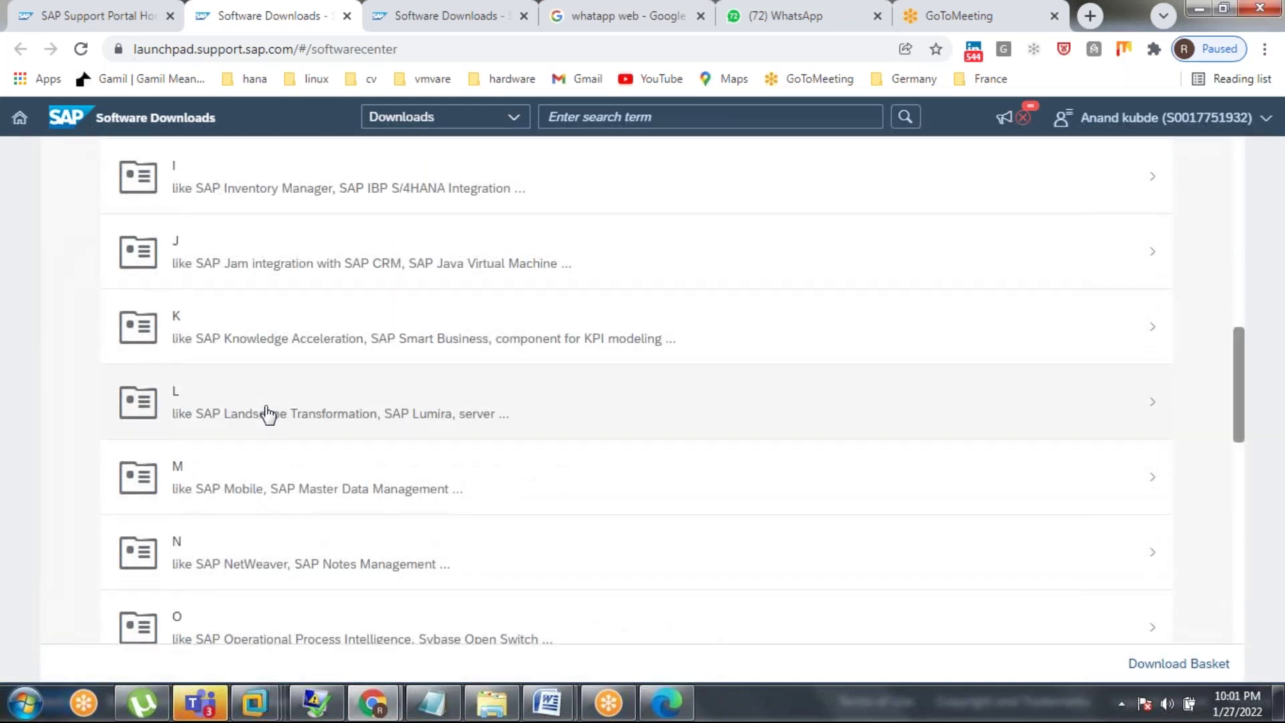
{"action": "left_click", "coordinate": [178, 370]}
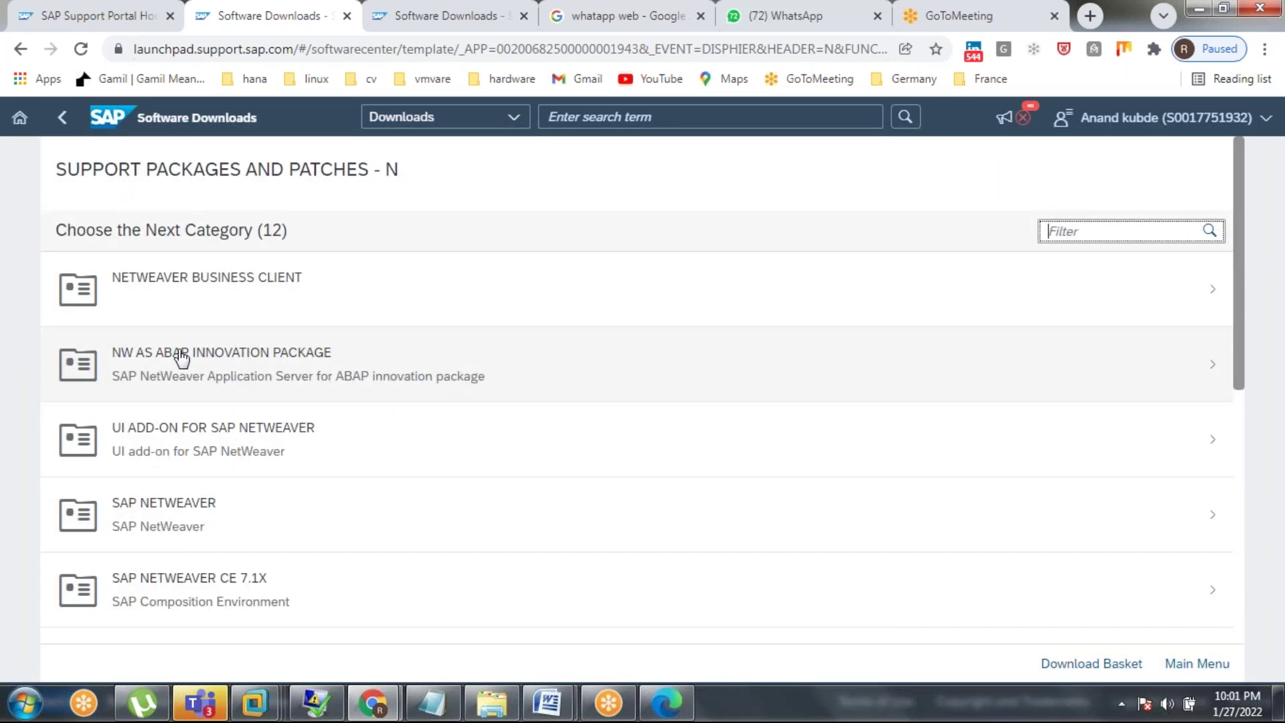
Open SAP NetWeaver, choose SAP NetWeaver 7.5 and show the Application Server ABAP components
{"action": "left_click", "coordinate": [177, 518]}
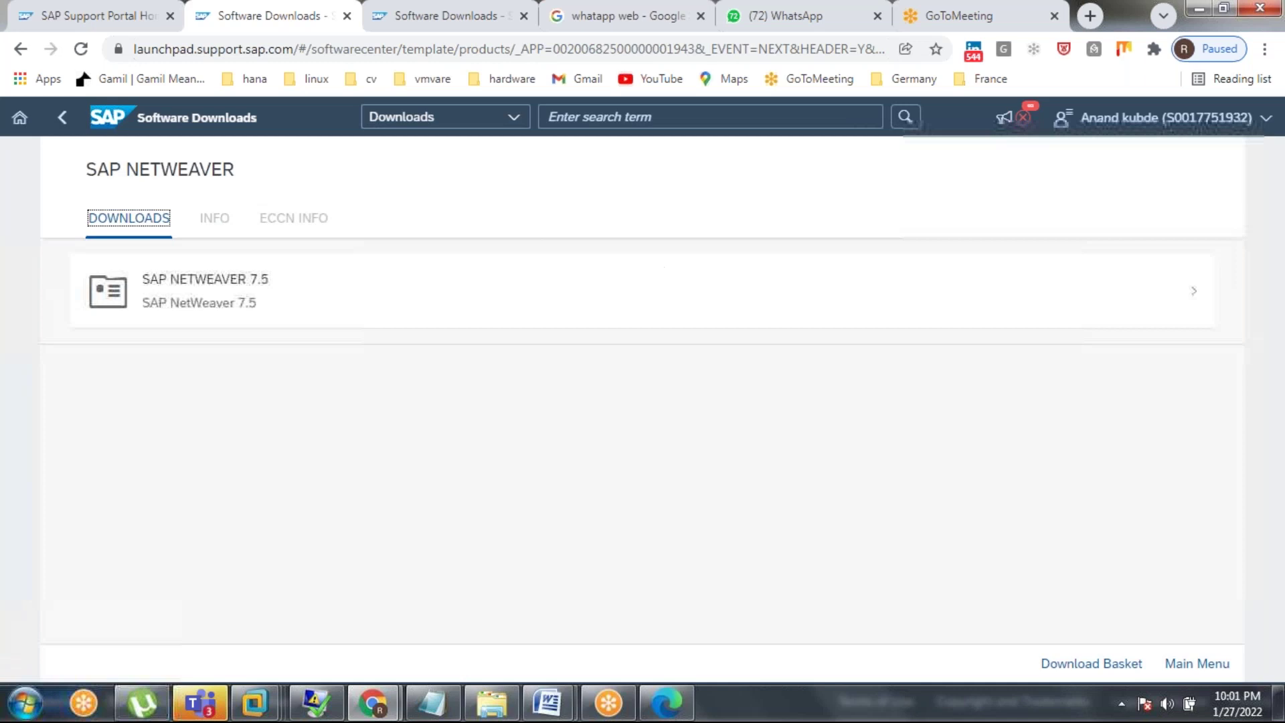
{"action": "left_click", "coordinate": [177, 294]}
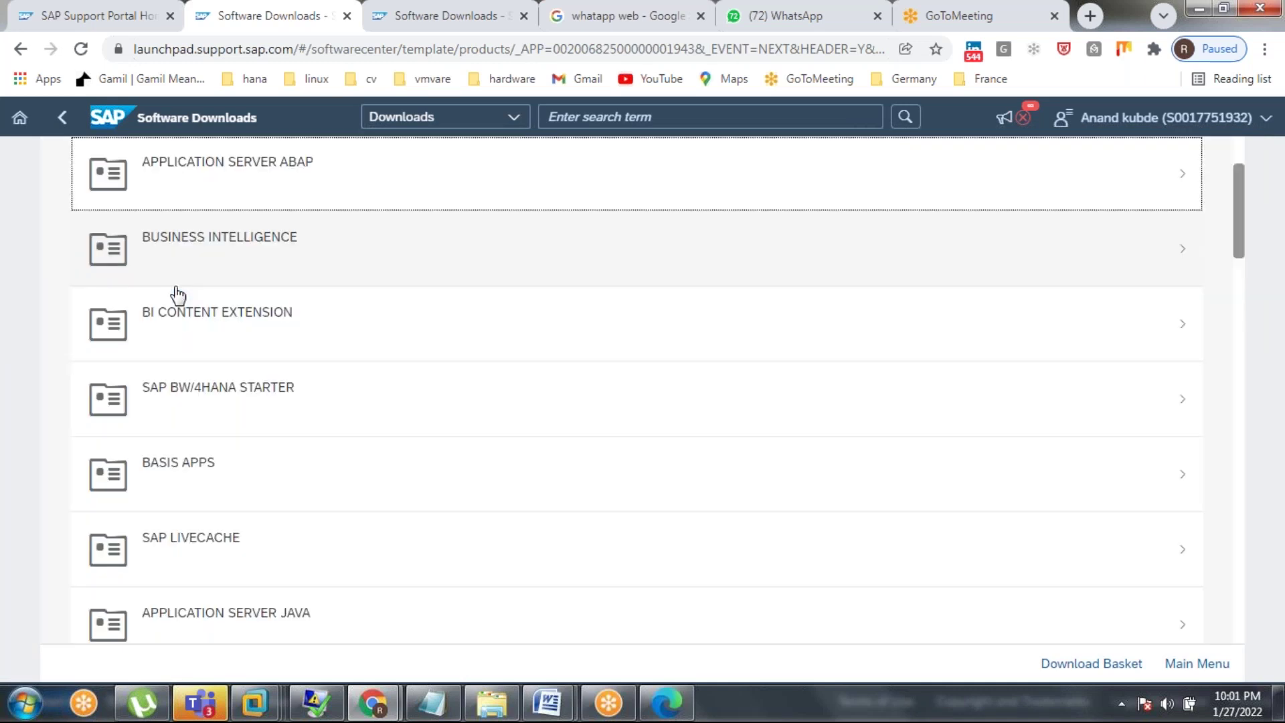
{"action": "scroll", "coordinate": [230, 402], "scroll_direction": "up", "scroll_amount": 2}
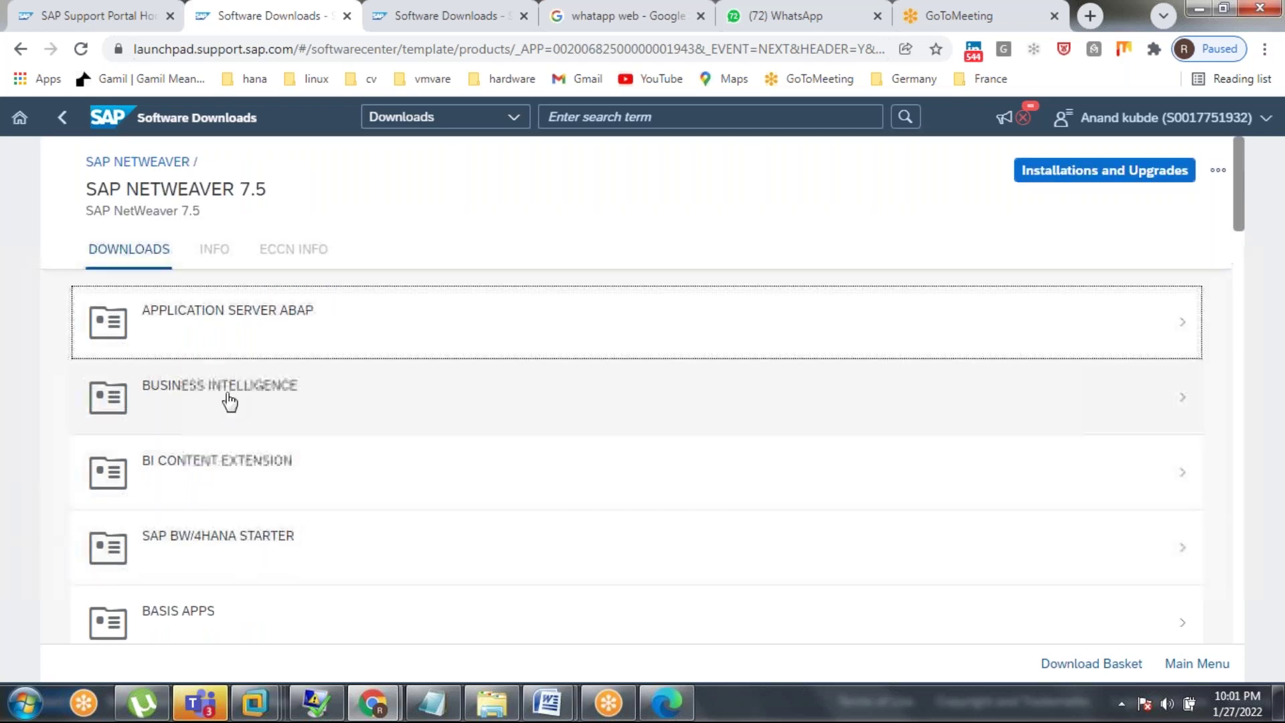
{"action": "left_click", "coordinate": [208, 315]}
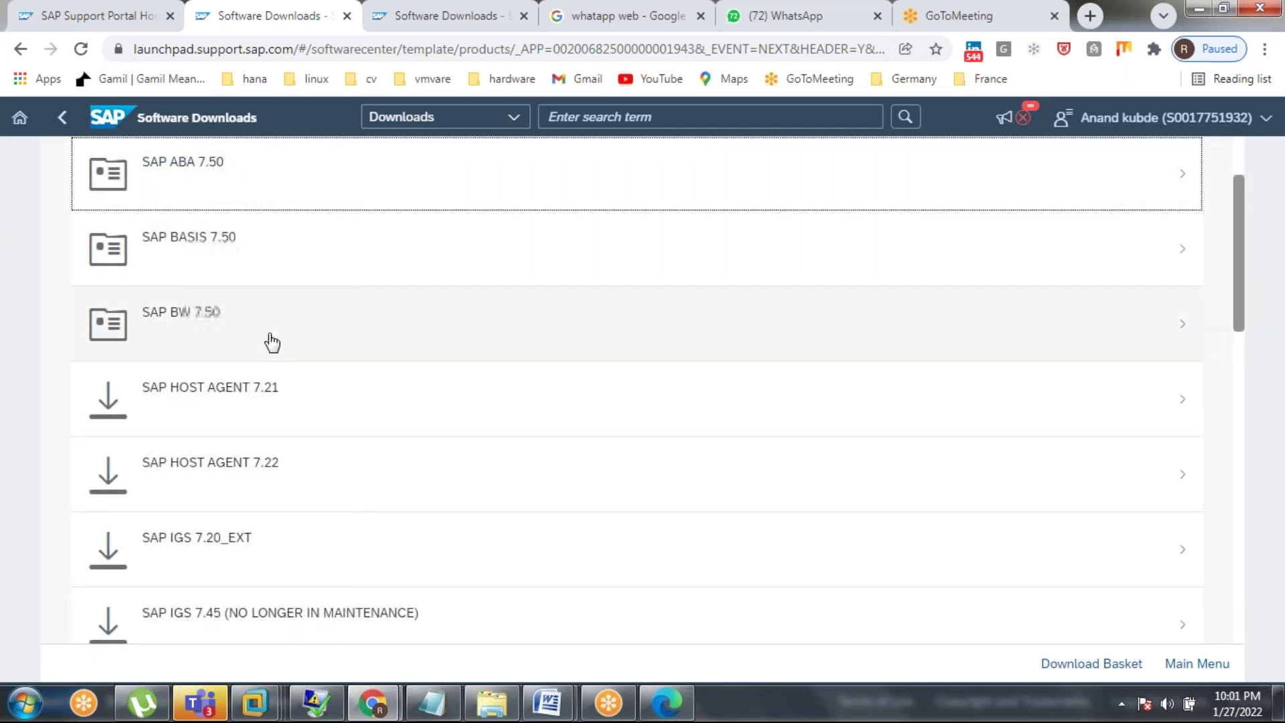
{"action": "scroll", "coordinate": [309, 359], "scroll_direction": "up", "scroll_amount": 2}
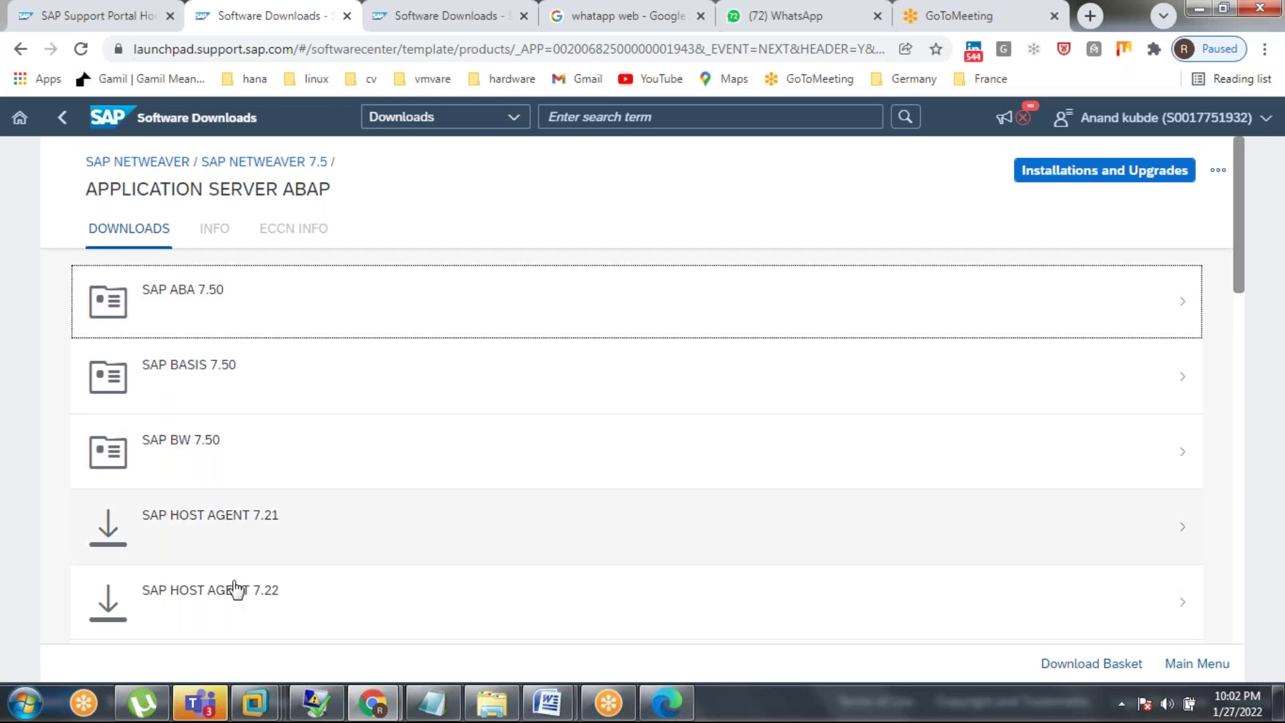
Switch to the ECCTEST machine in VMware, dismiss the upload message and open the component information from the SAP system status
{"action": "mouse_move", "coordinate": [254, 702]}
{"action": "left_click", "coordinate": [336, 601]}
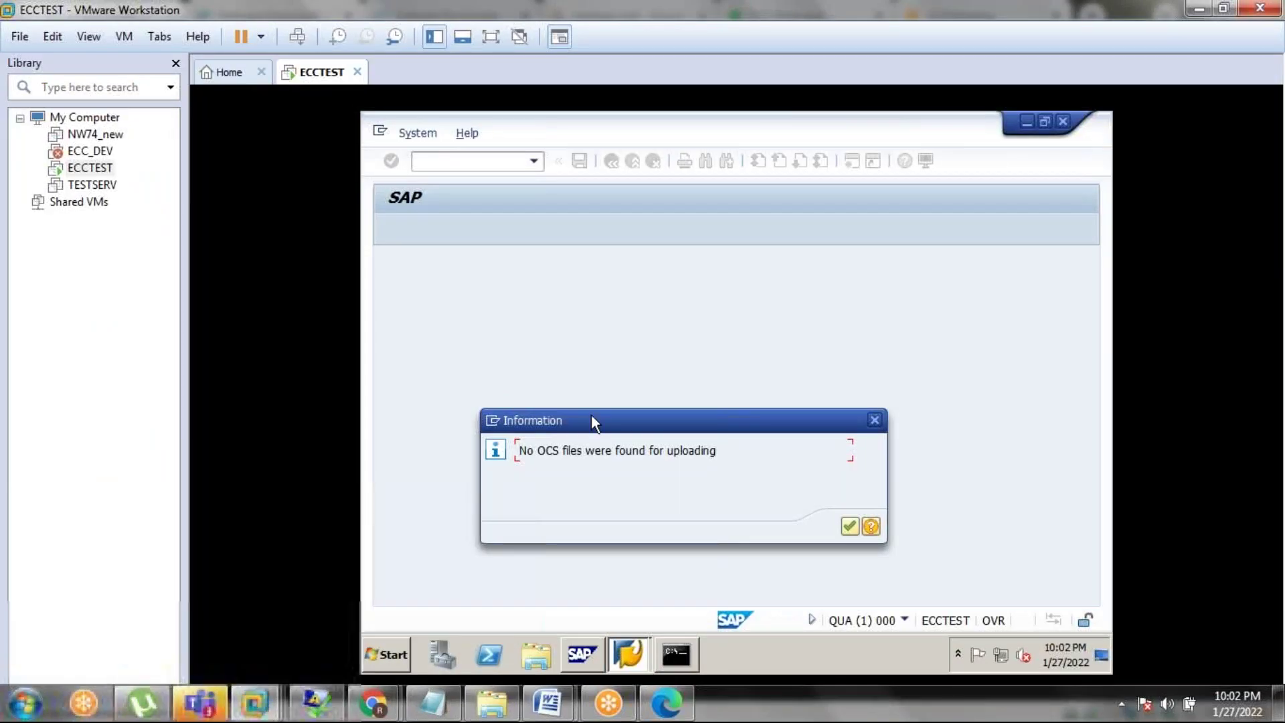
{"action": "left_click", "coordinate": [875, 419]}
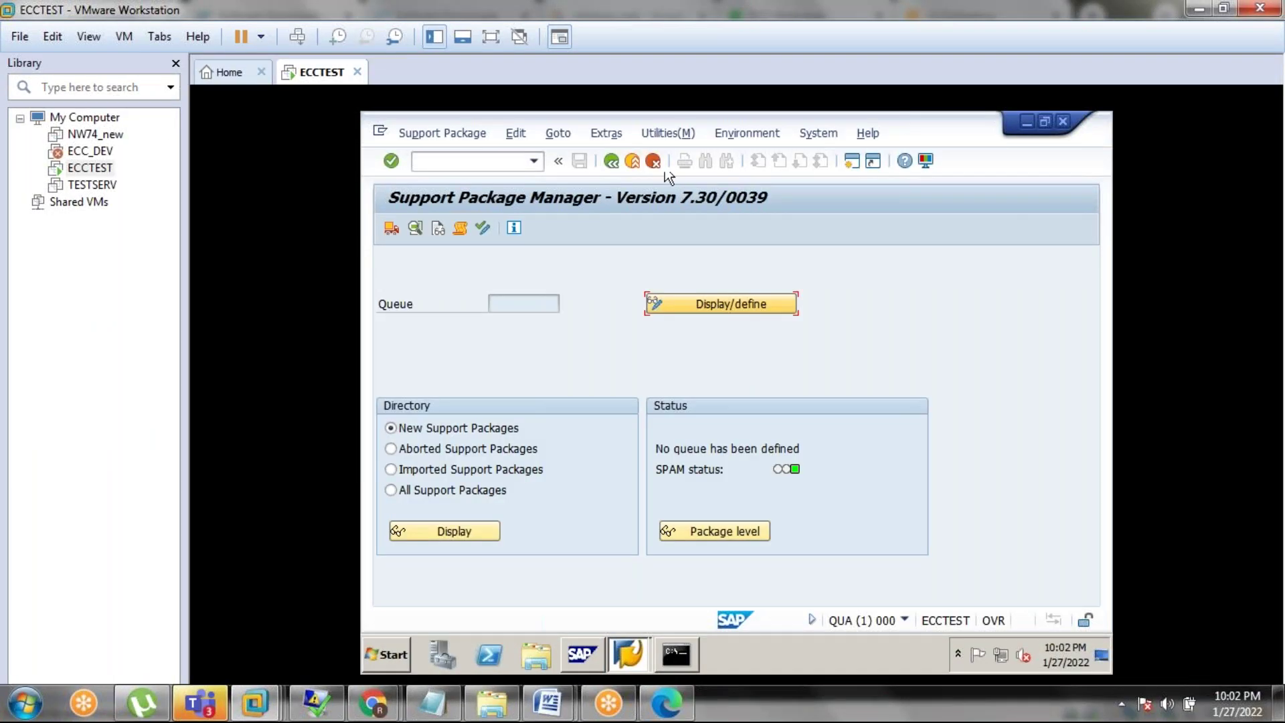
{"action": "left_click", "coordinate": [818, 133]}
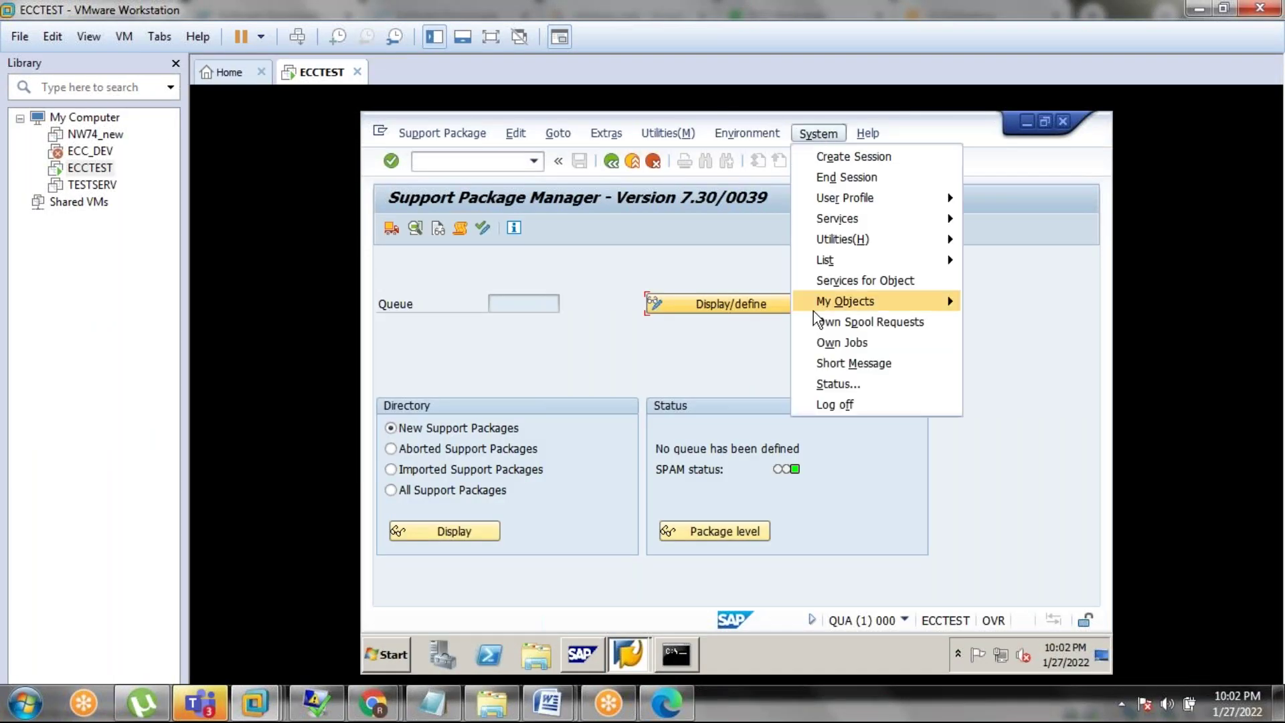
{"action": "left_click", "coordinate": [831, 383]}
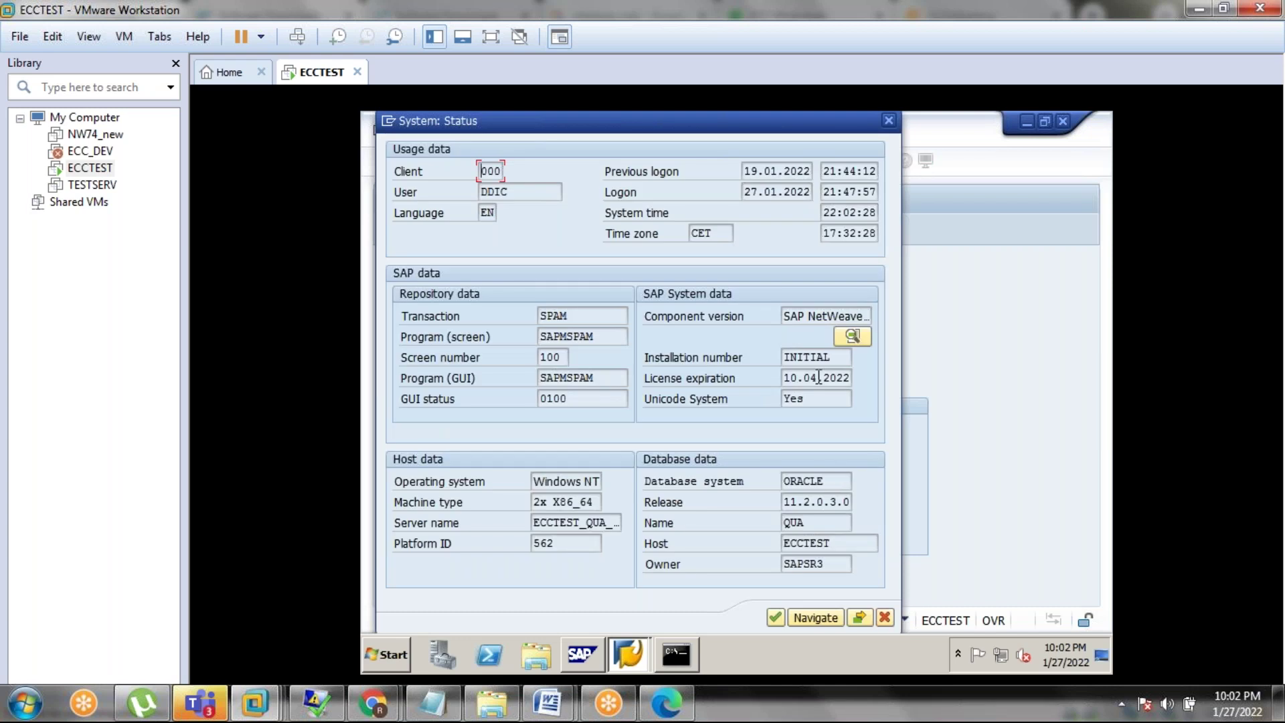
{"action": "left_click", "coordinate": [849, 336]}
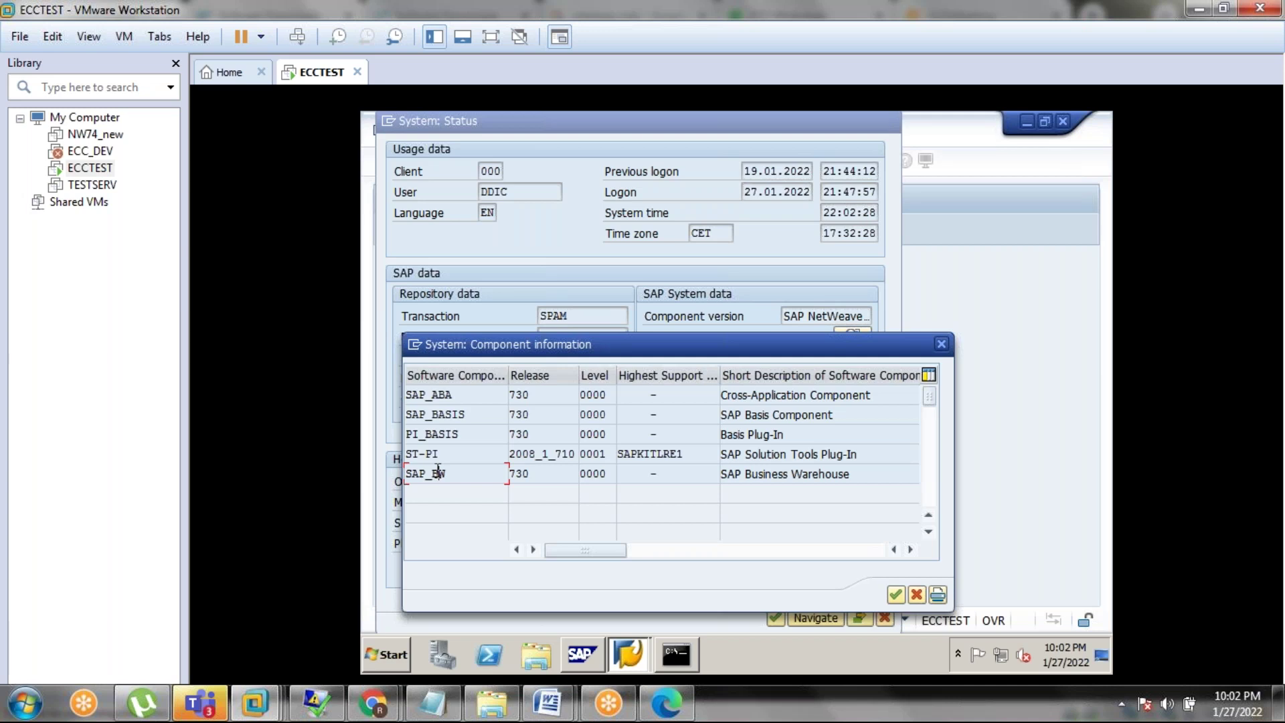
Point out the releases of SAP_ABA, SAP_BASIS and SAP_BW, and the support package levels of these components and PI_BASIS
{"action": "left_click", "coordinate": [531, 396]}
{"action": "left_click", "coordinate": [514, 415]}
{"action": "left_click", "coordinate": [518, 473]}
{"action": "left_click_drag", "start_coordinate": [606, 396], "coordinate": [587, 394]}
{"action": "left_click", "coordinate": [614, 416]}
{"action": "left_click_drag", "start_coordinate": [614, 415], "coordinate": [588, 415]}
{"action": "left_click", "coordinate": [614, 433]}
{"action": "left_click_drag", "start_coordinate": [613, 473], "coordinate": [601, 472]}
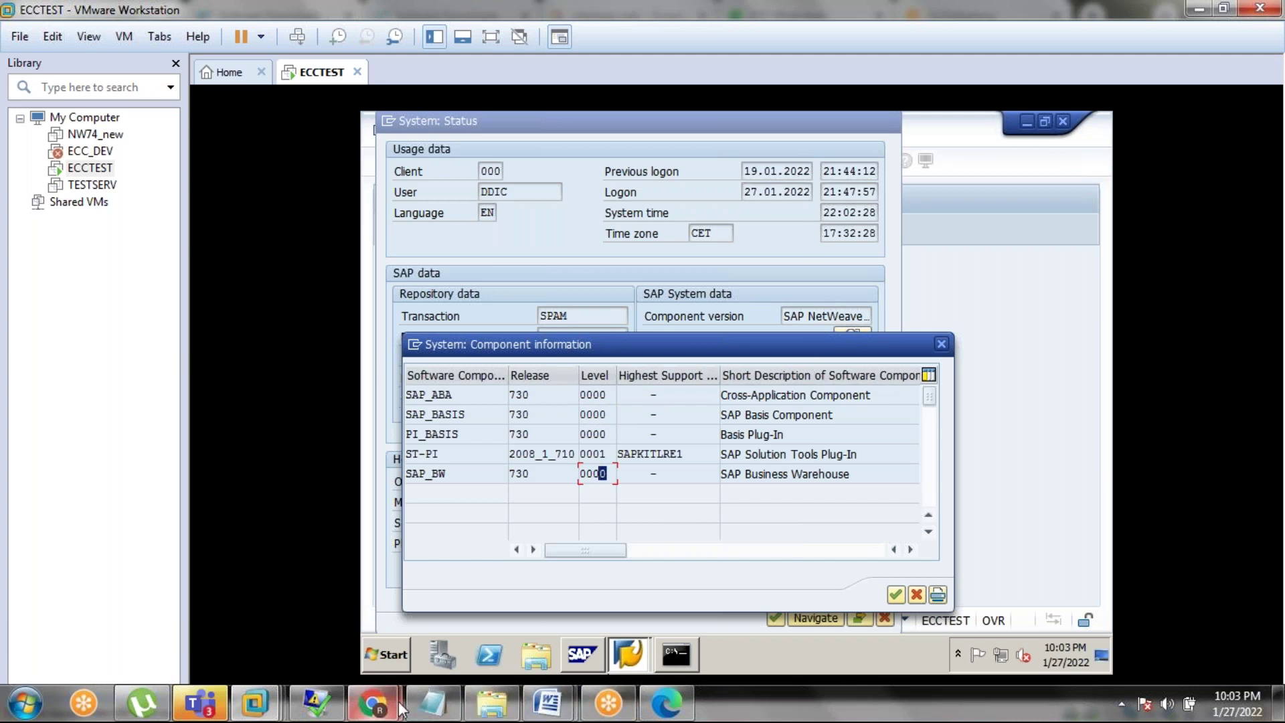
Switch to Chrome, review the Application Server ABAP component list and open the support packages of SAP ABA 7.50
{"action": "mouse_move", "coordinate": [401, 708]}
{"action": "left_click", "coordinate": [478, 596]}
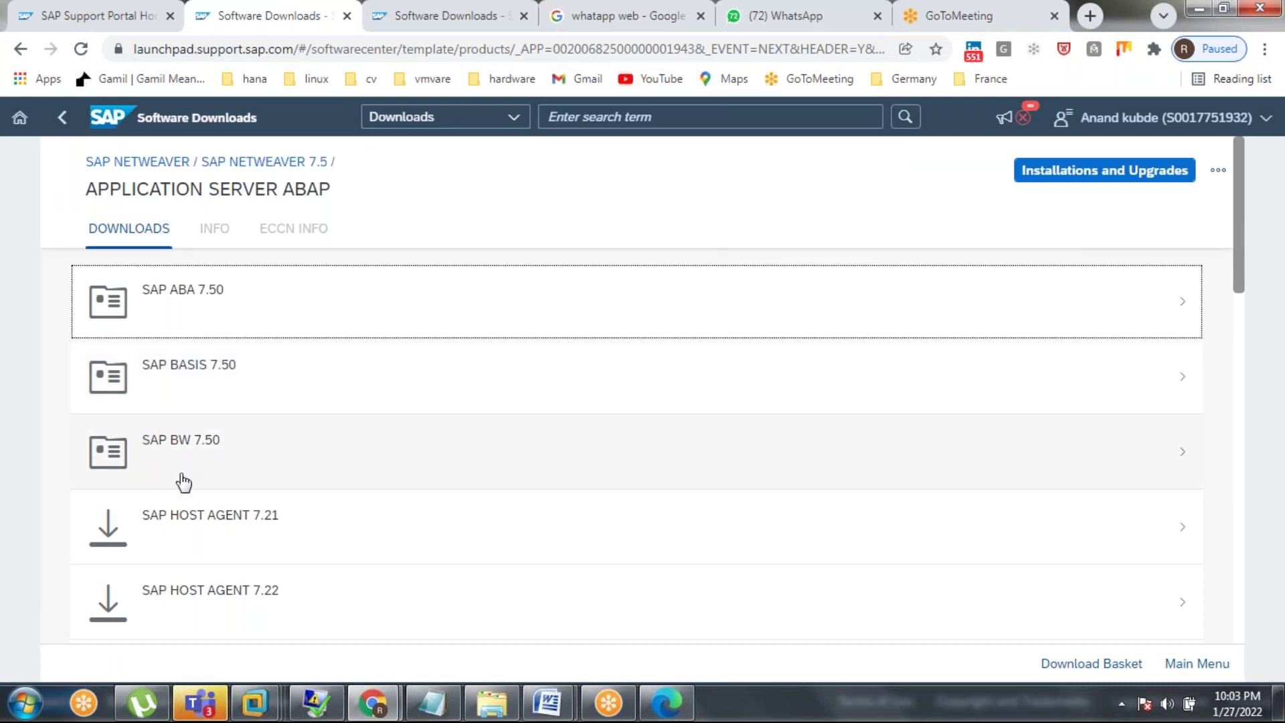
{"action": "scroll", "coordinate": [183, 482], "scroll_direction": "down", "scroll_amount": 5}
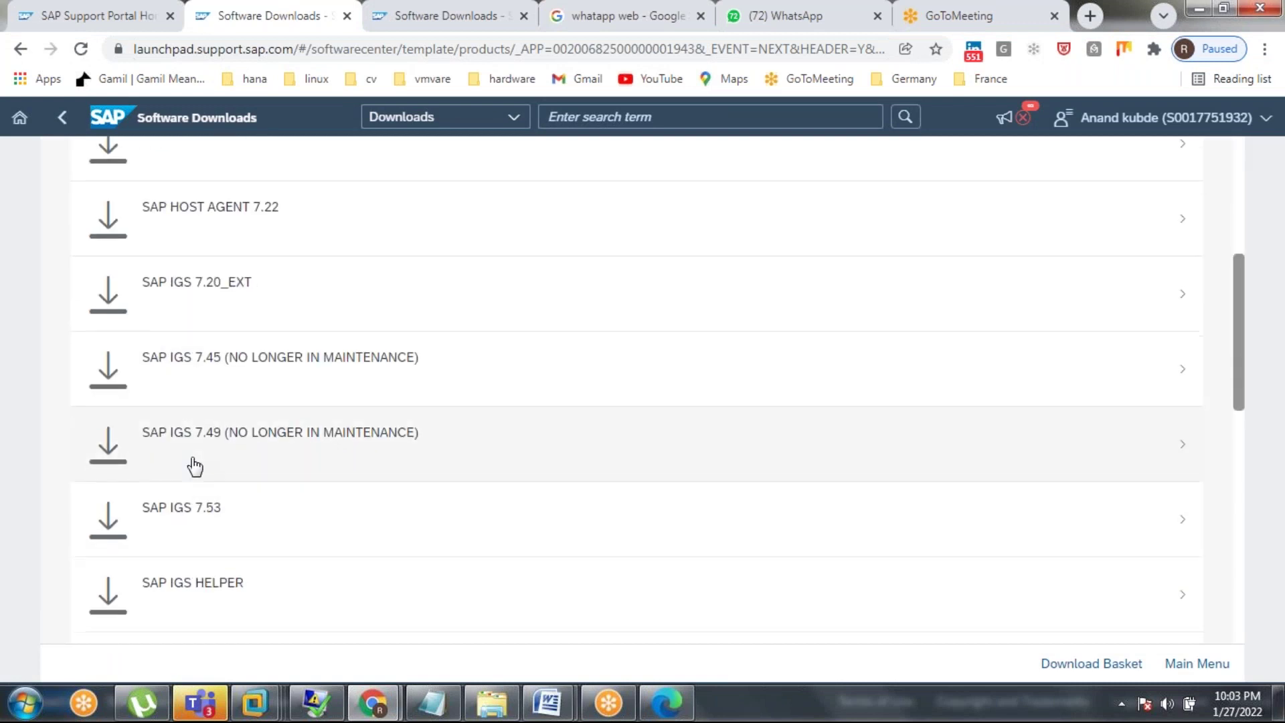
{"action": "scroll", "coordinate": [195, 466], "scroll_direction": "down", "scroll_amount": 6}
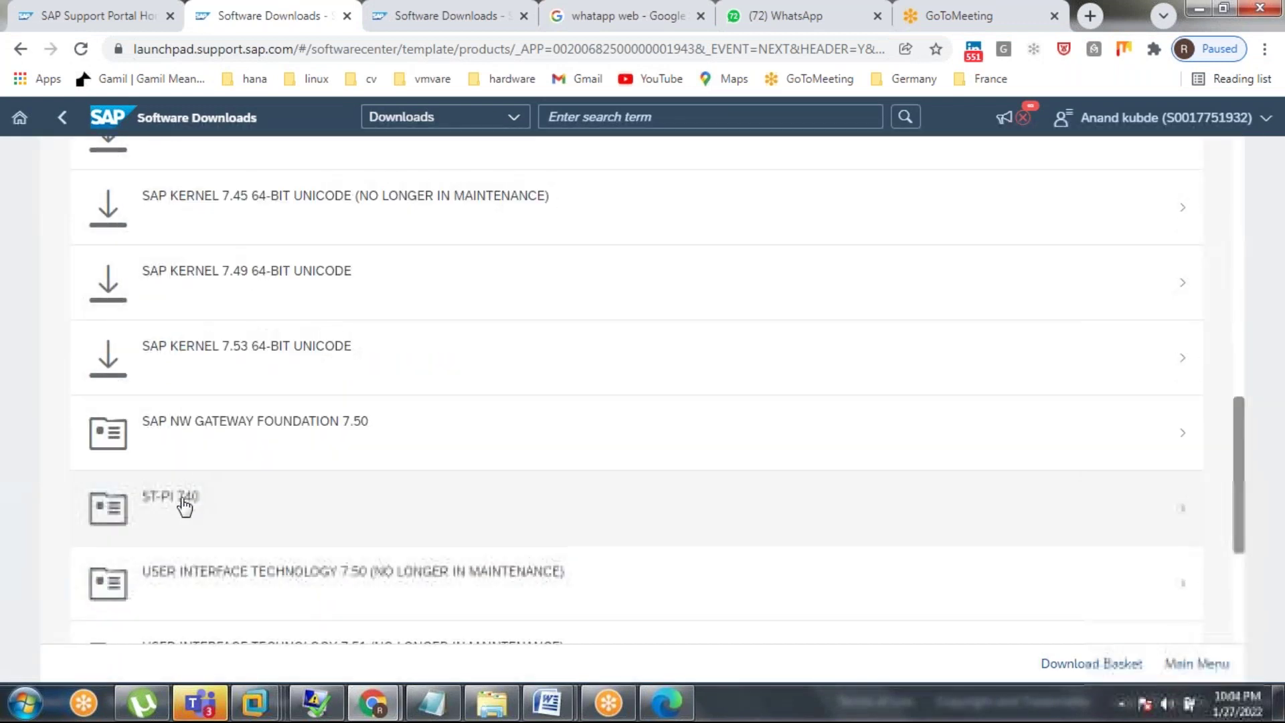
{"action": "scroll", "coordinate": [184, 507], "scroll_direction": "down", "scroll_amount": 4}
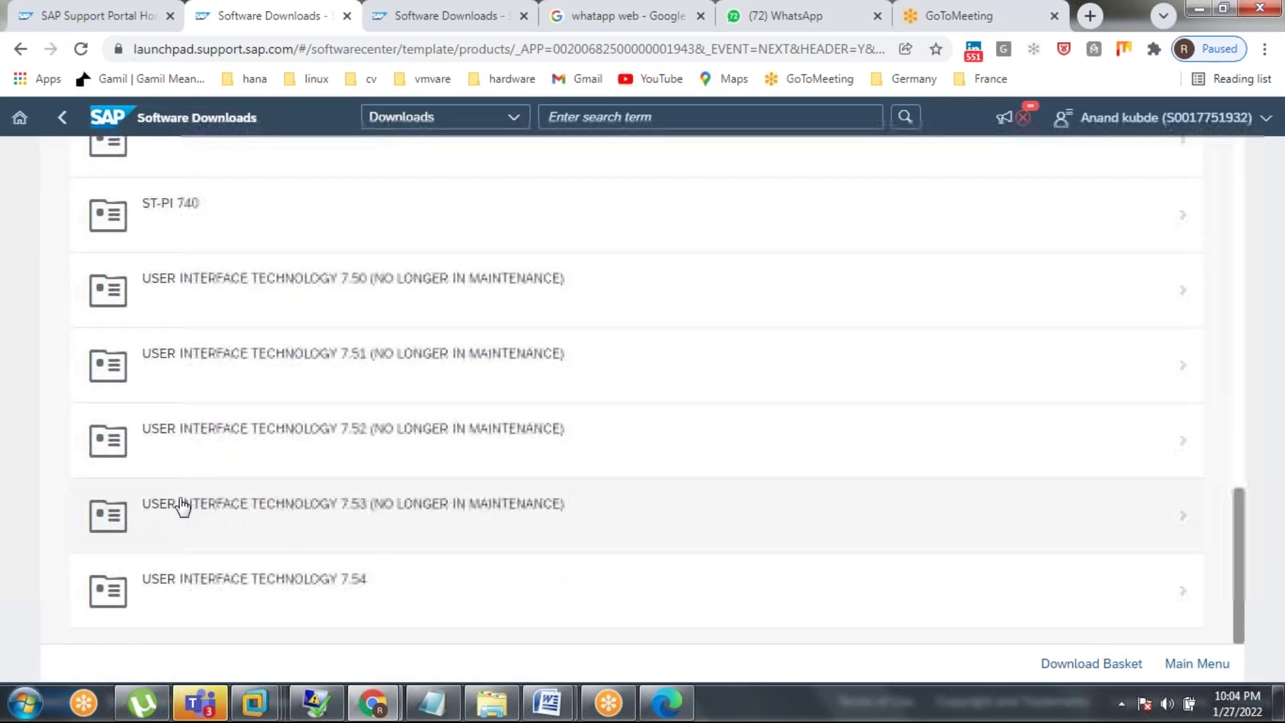
{"action": "scroll", "coordinate": [182, 507], "scroll_direction": "up", "scroll_amount": 10}
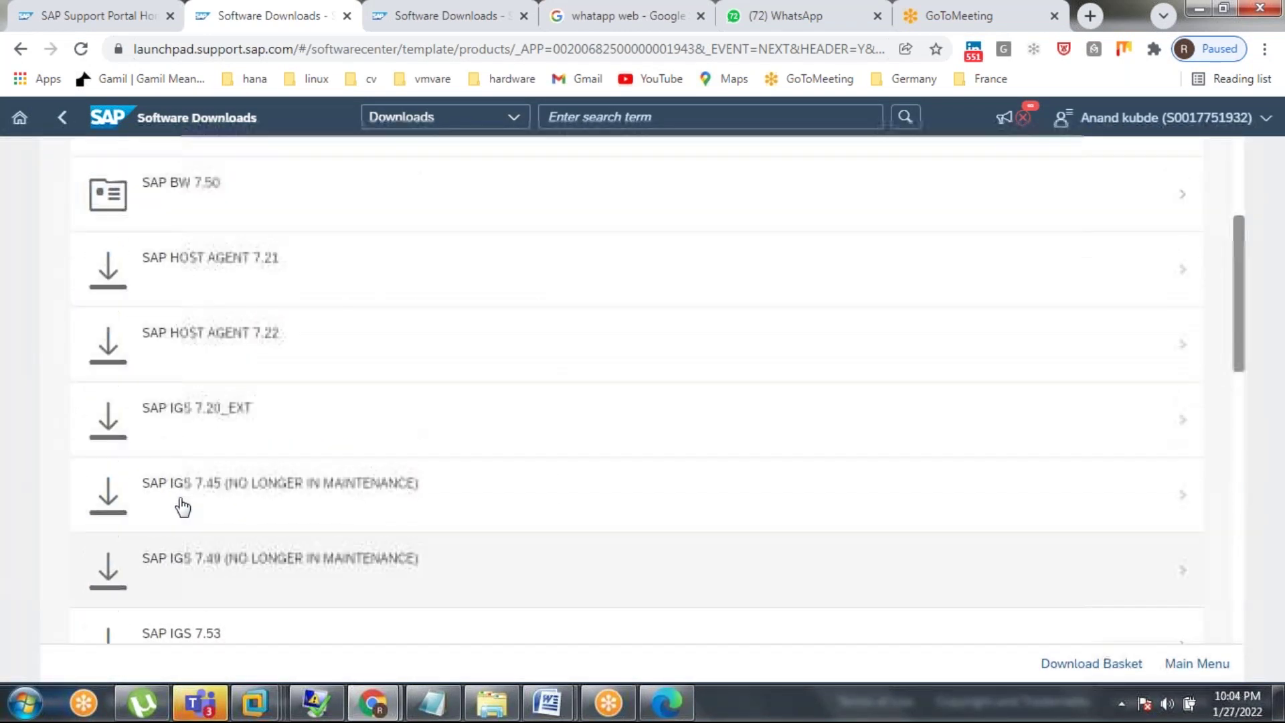
{"action": "scroll", "coordinate": [182, 506], "scroll_direction": "up", "scroll_amount": 4}
{"action": "left_click", "coordinate": [176, 298]}
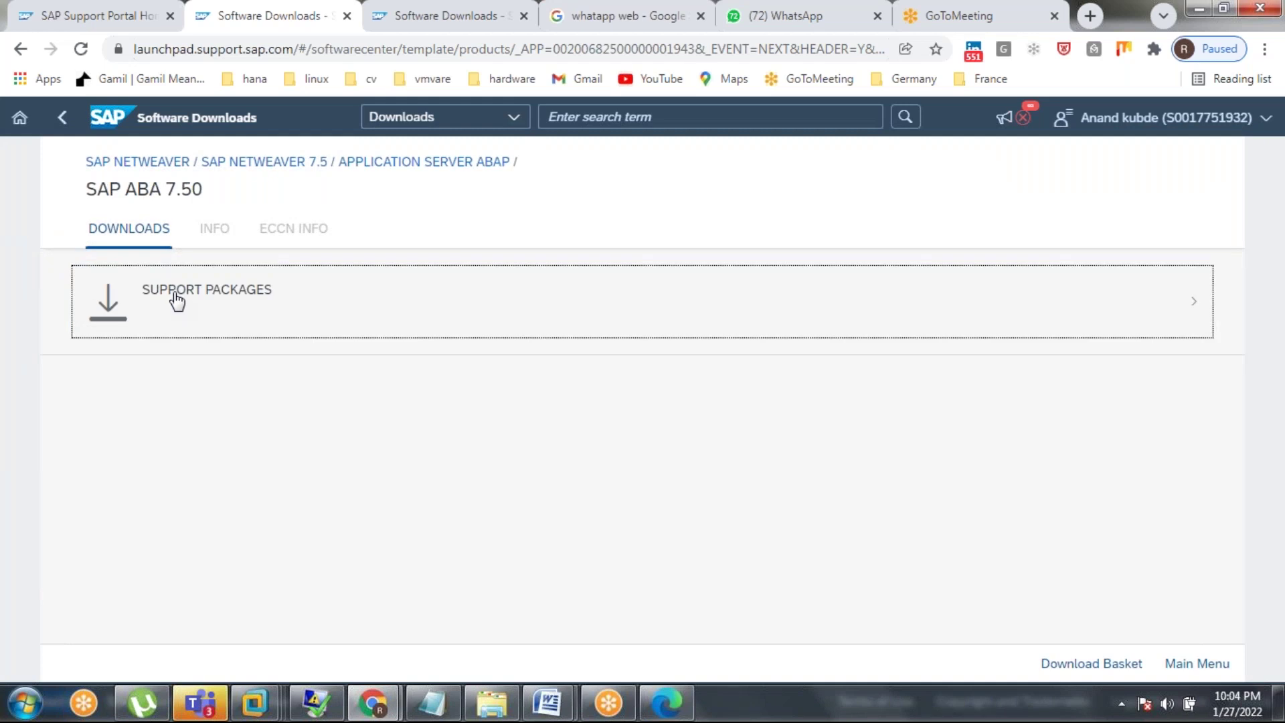
{"action": "left_click", "coordinate": [176, 298]}
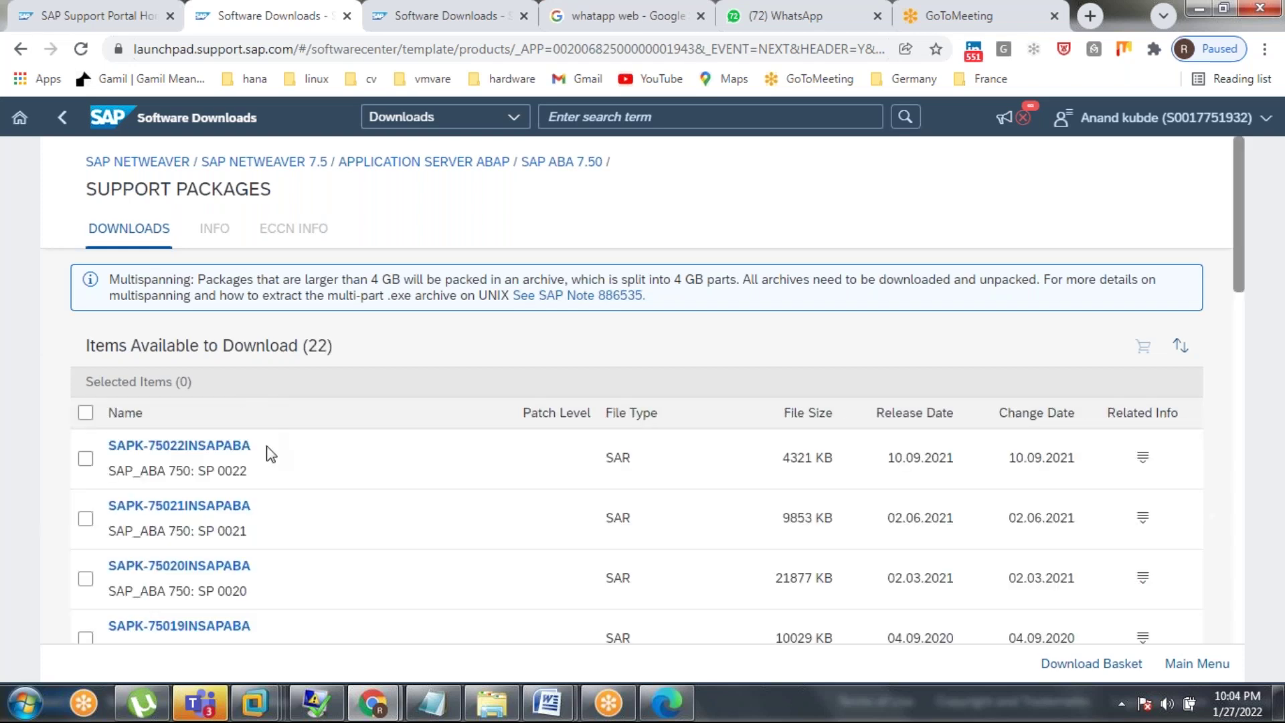
Highlight the package description SAP_ABA 750: SP 0009 and the entry SAPK-75014INSAPABA with its description SP 0014
{"action": "scroll", "coordinate": [280, 474], "scroll_direction": "down", "scroll_amount": 10}
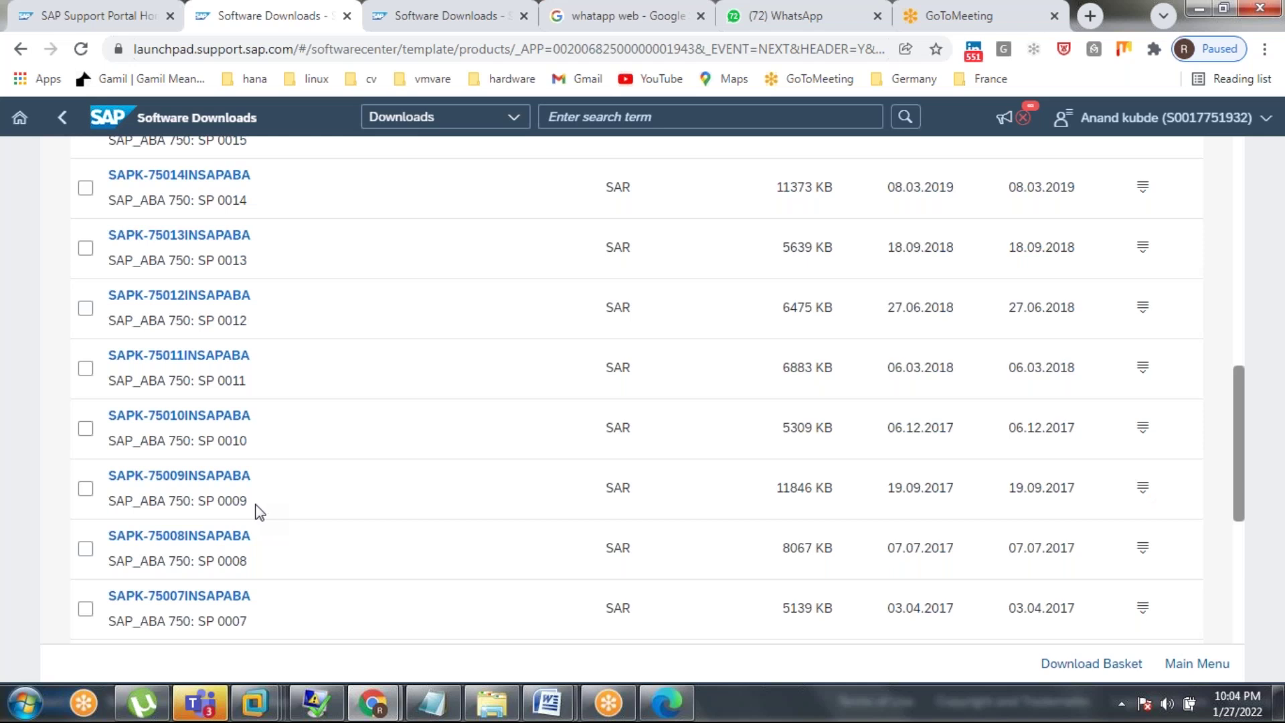
{"action": "left_click", "coordinate": [254, 511]}
{"action": "left_click_drag", "start_coordinate": [247, 501], "coordinate": [113, 500]}
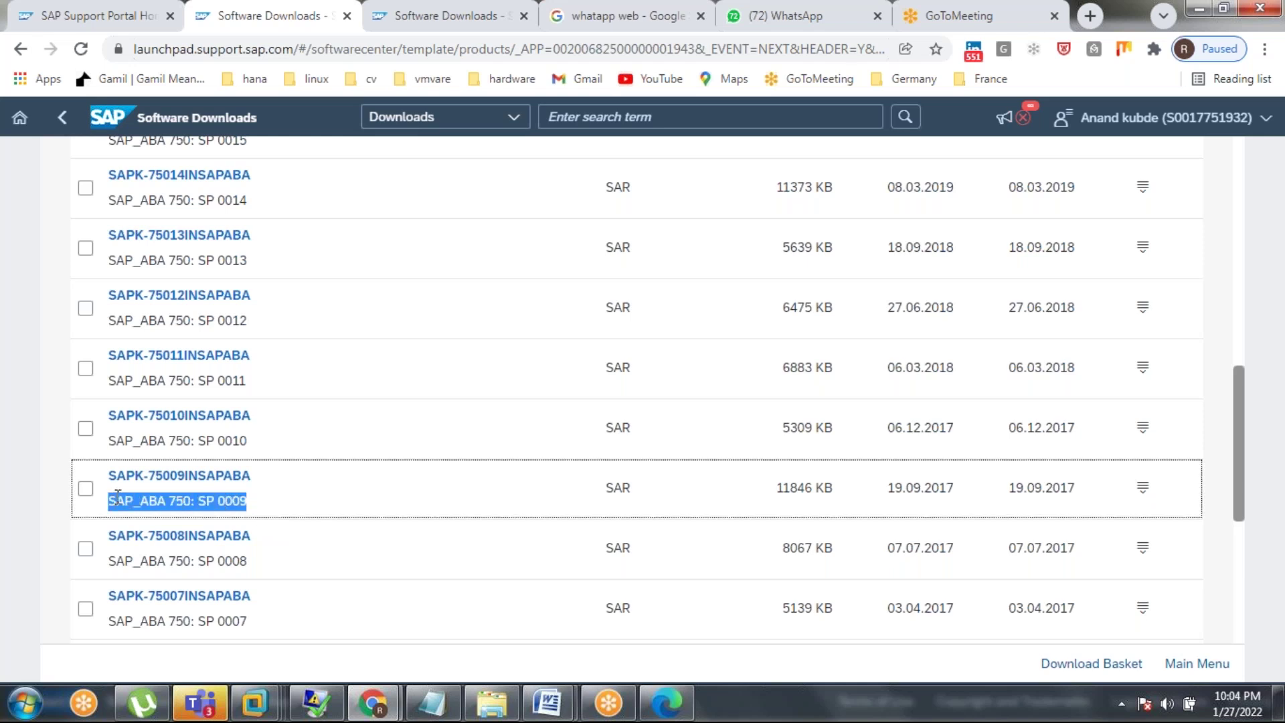
{"action": "left_click_drag", "start_coordinate": [249, 201], "coordinate": [107, 174]}
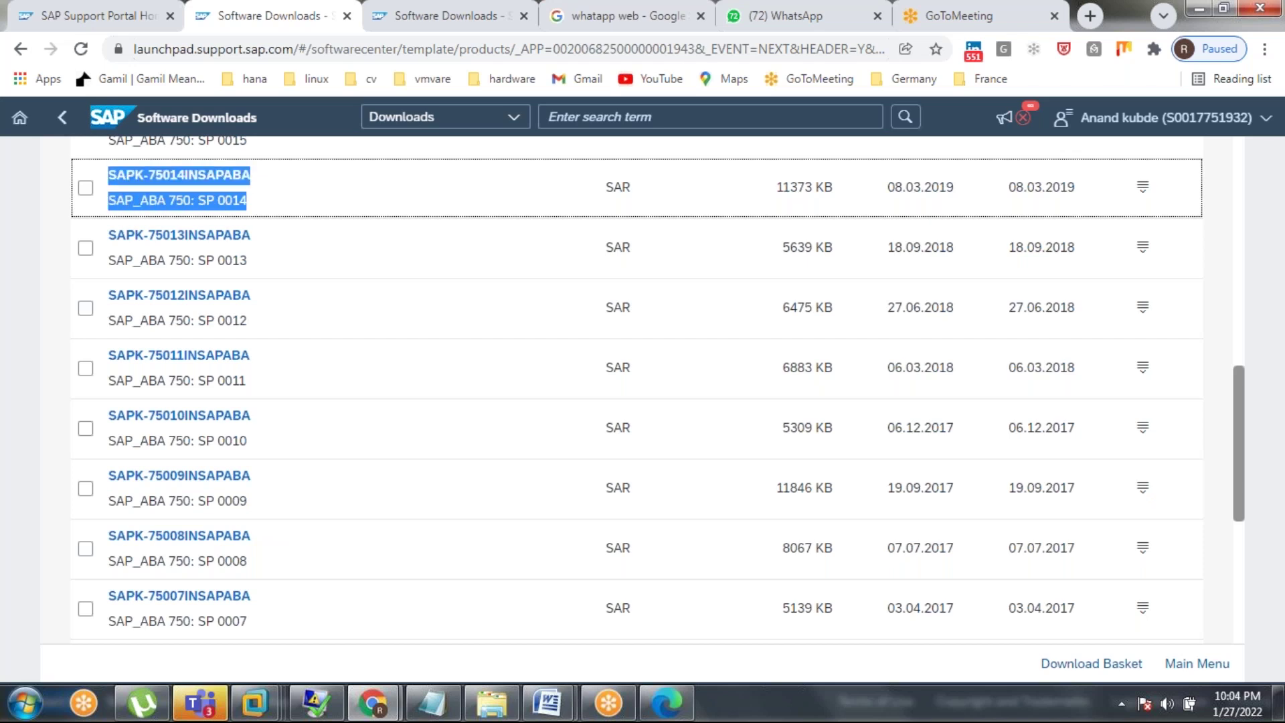
Highlight the SAP_ABA 750 support package descriptions one by one, from SP 0009 up through SP 0014
{"action": "left_click_drag", "start_coordinate": [247, 501], "coordinate": [117, 501]}
{"action": "left_click_drag", "start_coordinate": [253, 201], "coordinate": [117, 200]}
{"action": "left_click_drag", "start_coordinate": [251, 443], "coordinate": [207, 441]}
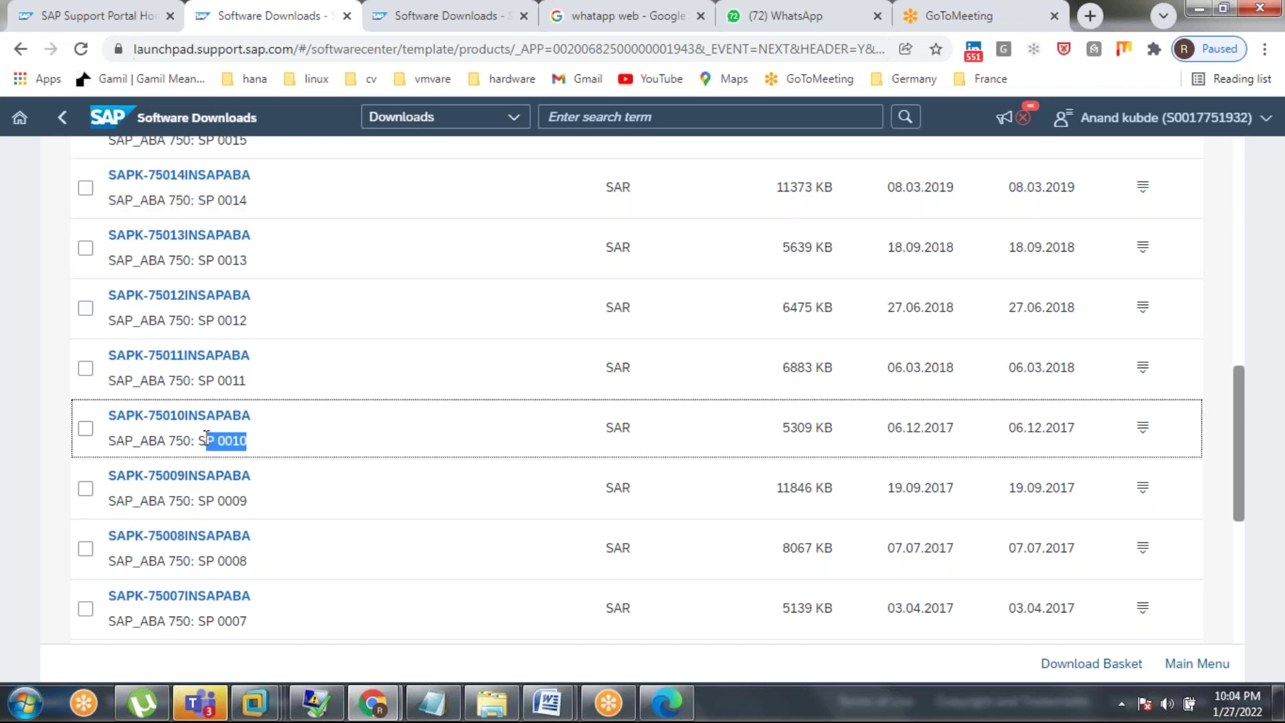
{"action": "left_click_drag", "start_coordinate": [257, 388], "coordinate": [223, 382]}
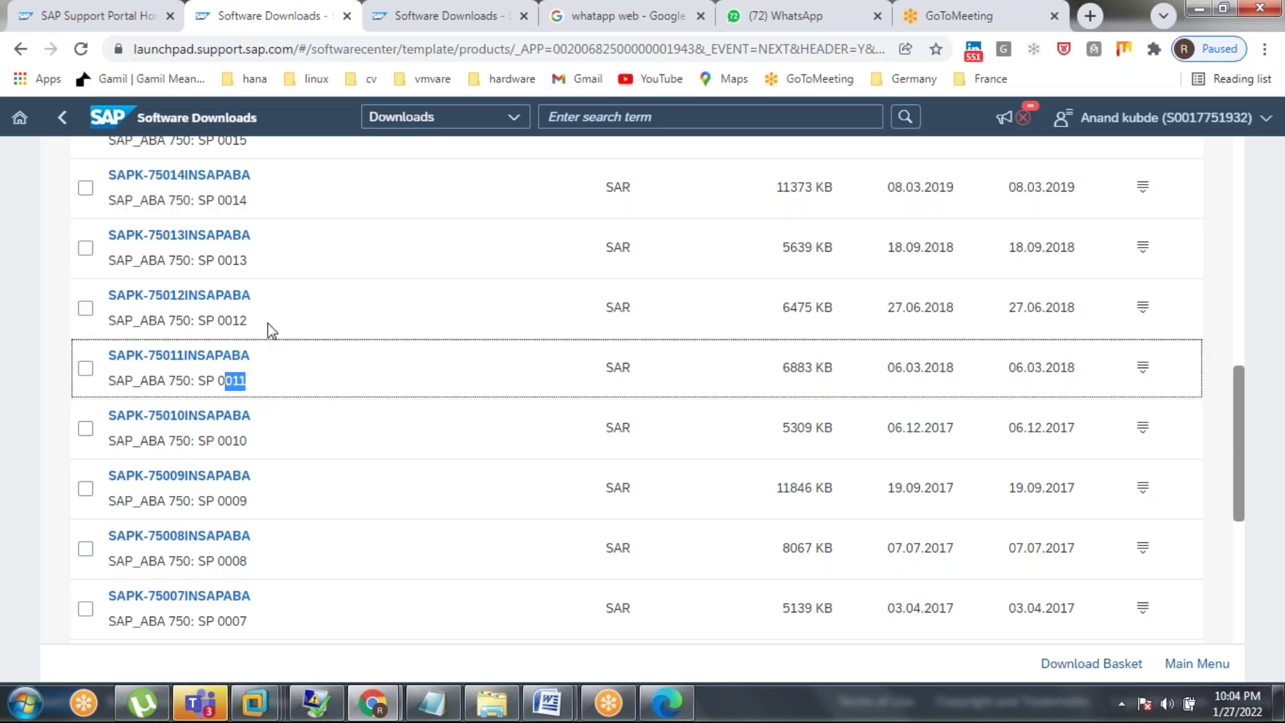
{"action": "left_click_drag", "start_coordinate": [271, 330], "coordinate": [229, 322]}
{"action": "left_click_drag", "start_coordinate": [259, 268], "coordinate": [228, 261]}
{"action": "left_click_drag", "start_coordinate": [267, 213], "coordinate": [243, 203]}
Return to the Application Server ABAP components, open the SAP BASIS 7.50 support packages and look through the list around SP 0014
{"action": "left_click", "coordinate": [70, 126]}
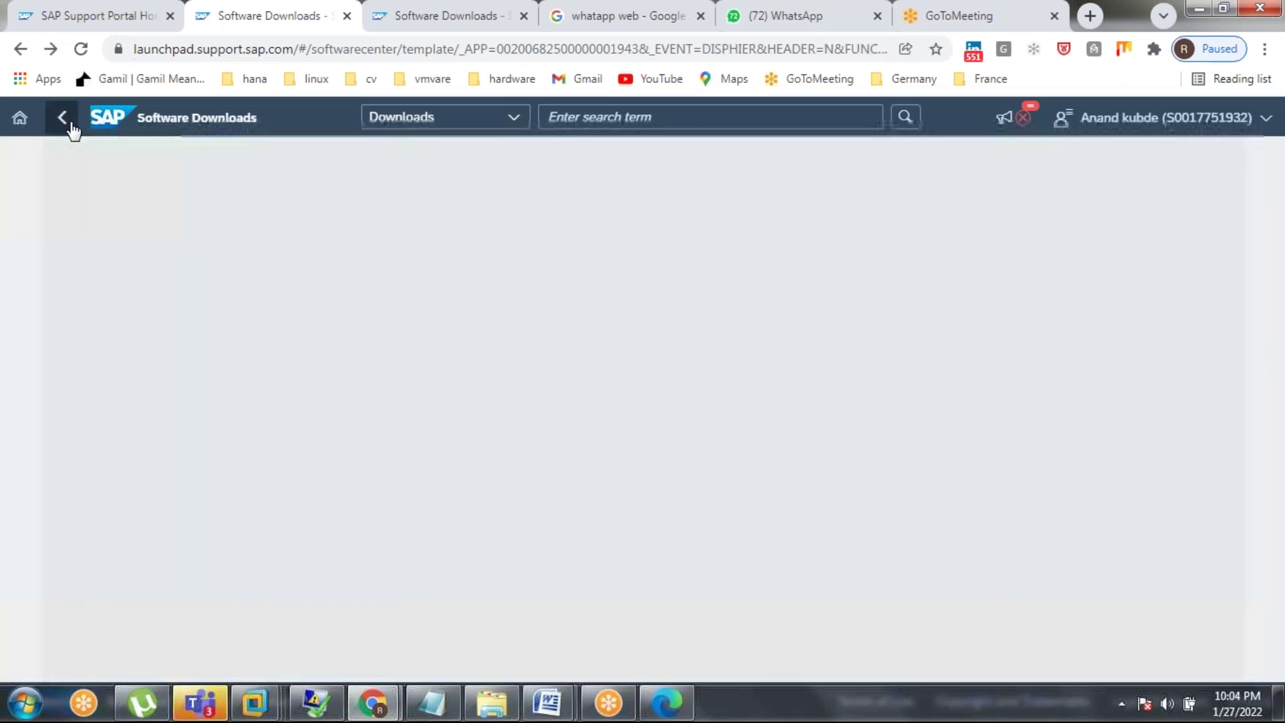
{"action": "left_click", "coordinate": [172, 495]}
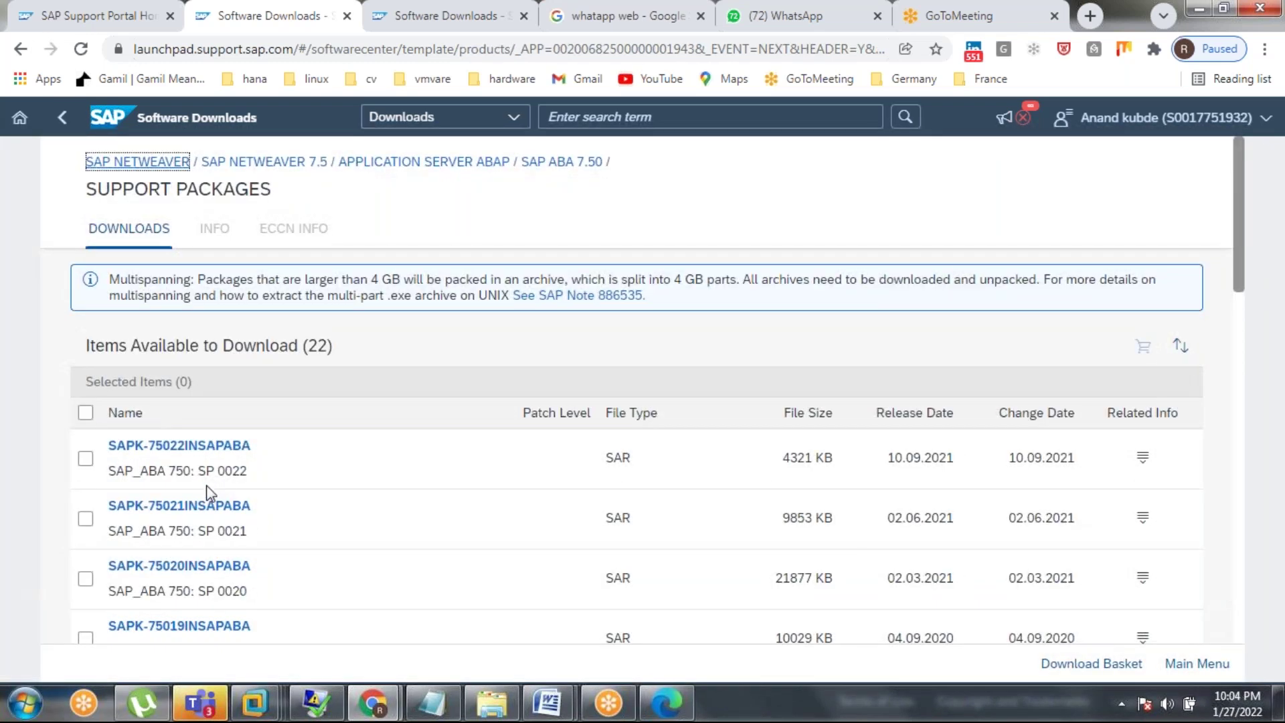
{"action": "left_click", "coordinate": [351, 162]}
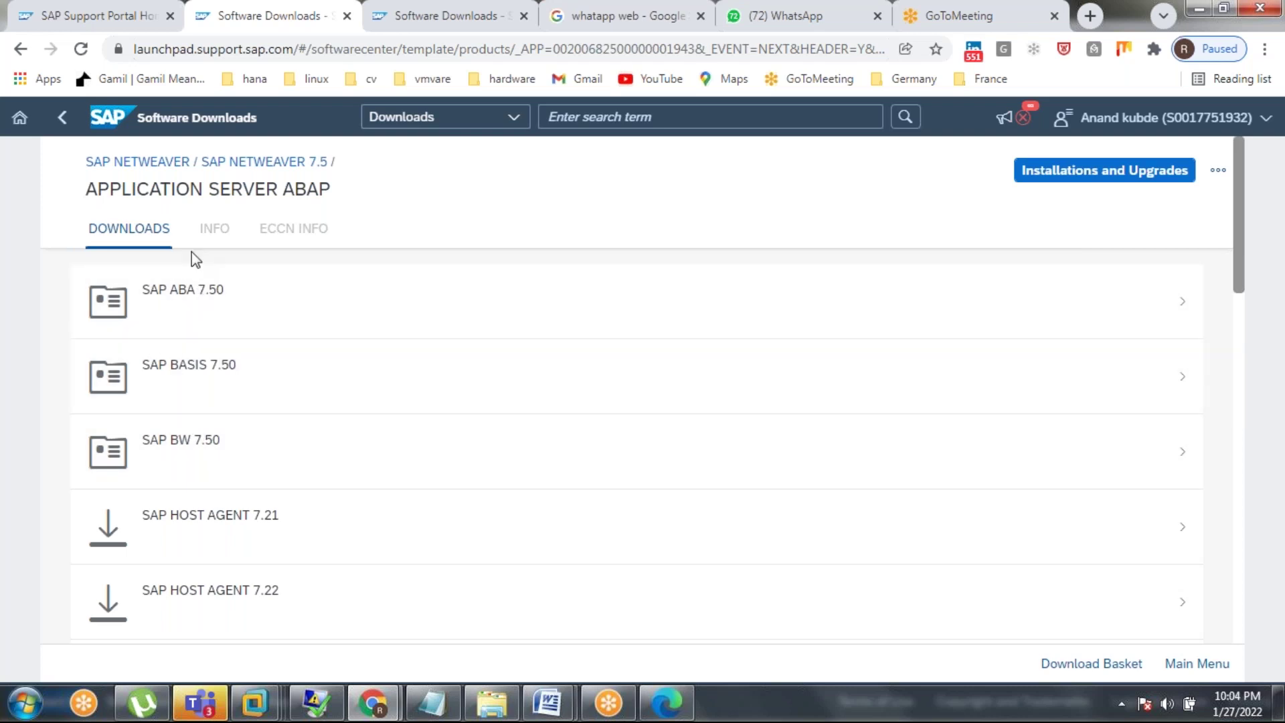
{"action": "left_click", "coordinate": [192, 365]}
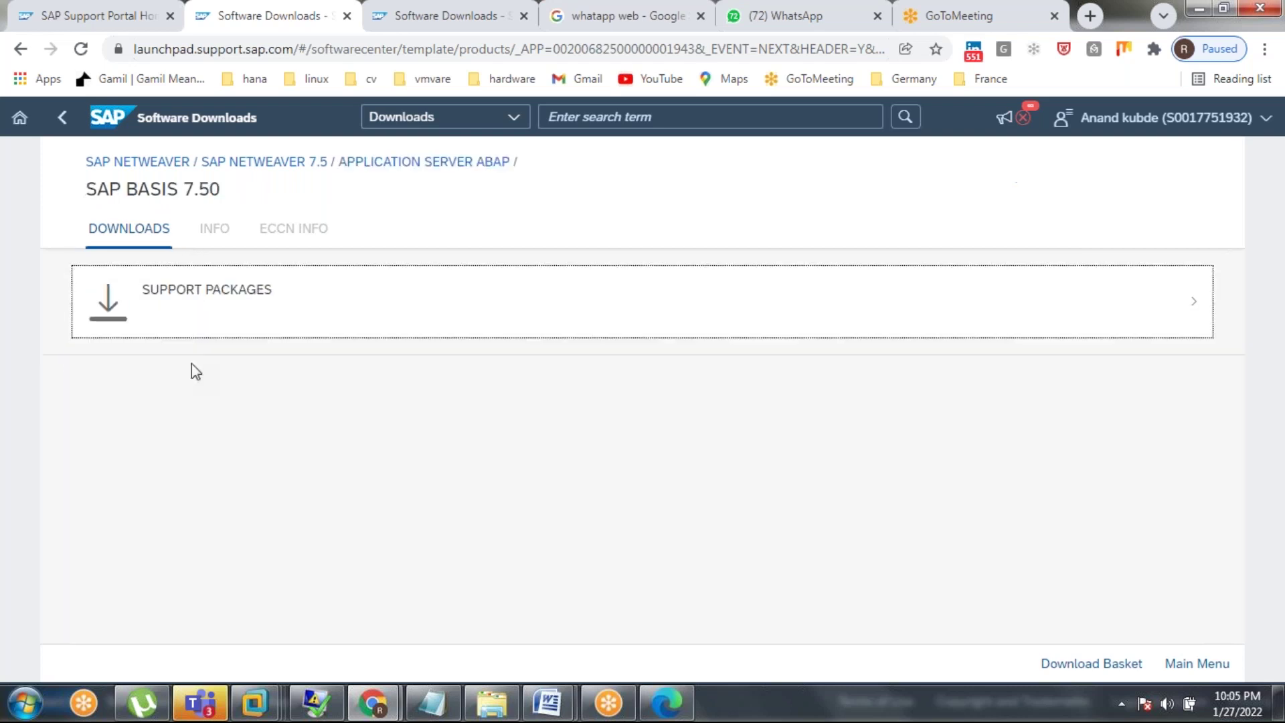
{"action": "left_click", "coordinate": [192, 292]}
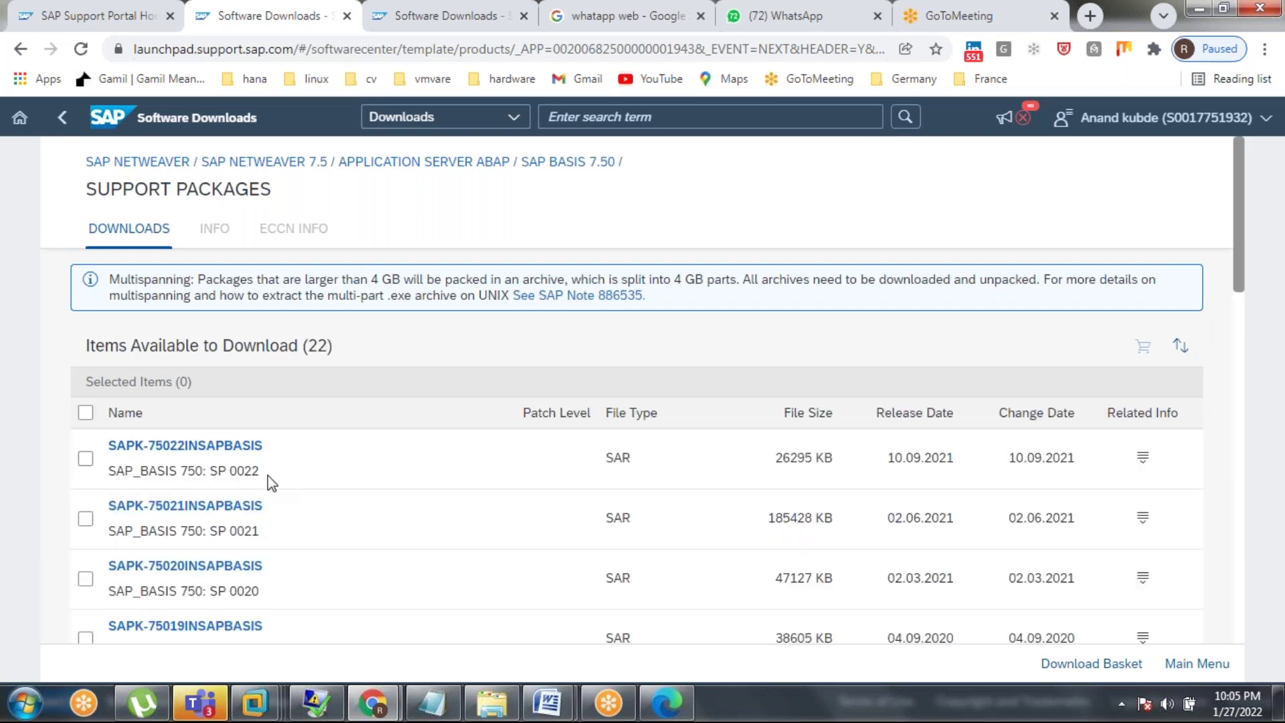
{"action": "scroll", "coordinate": [271, 503], "scroll_direction": "down", "scroll_amount": 5}
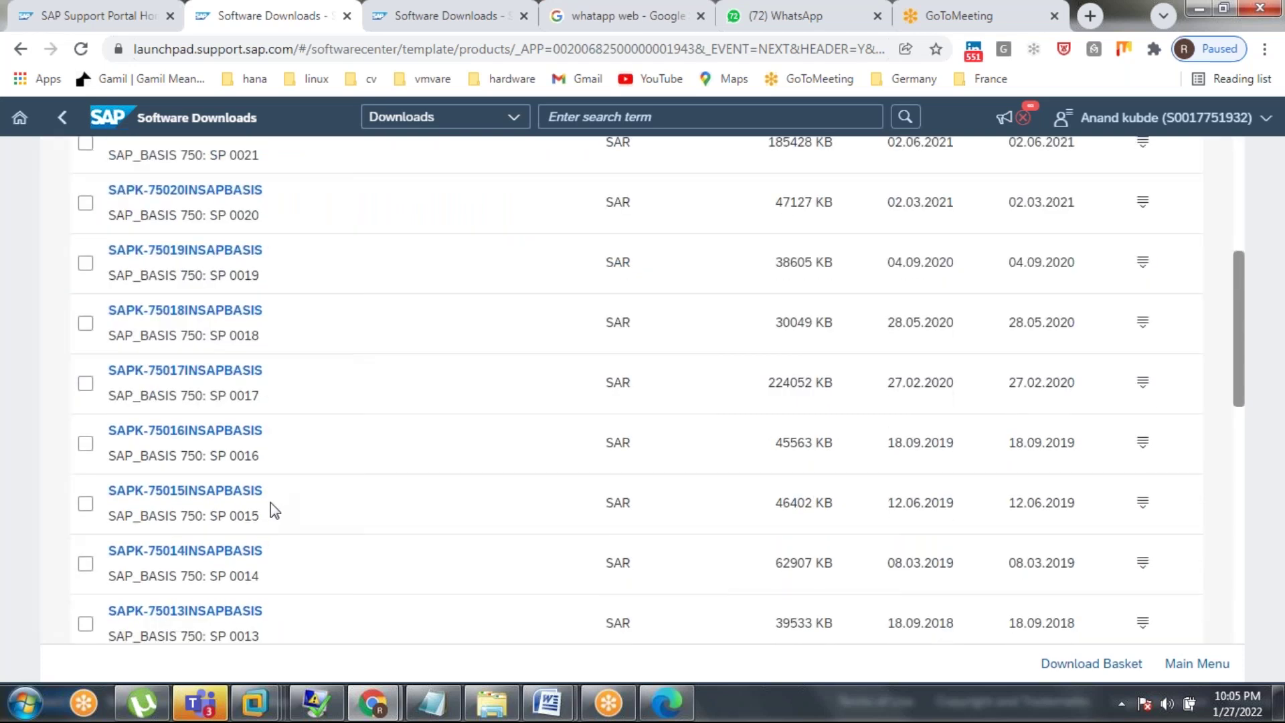
{"action": "scroll", "coordinate": [225, 503], "scroll_direction": "down", "scroll_amount": 3}
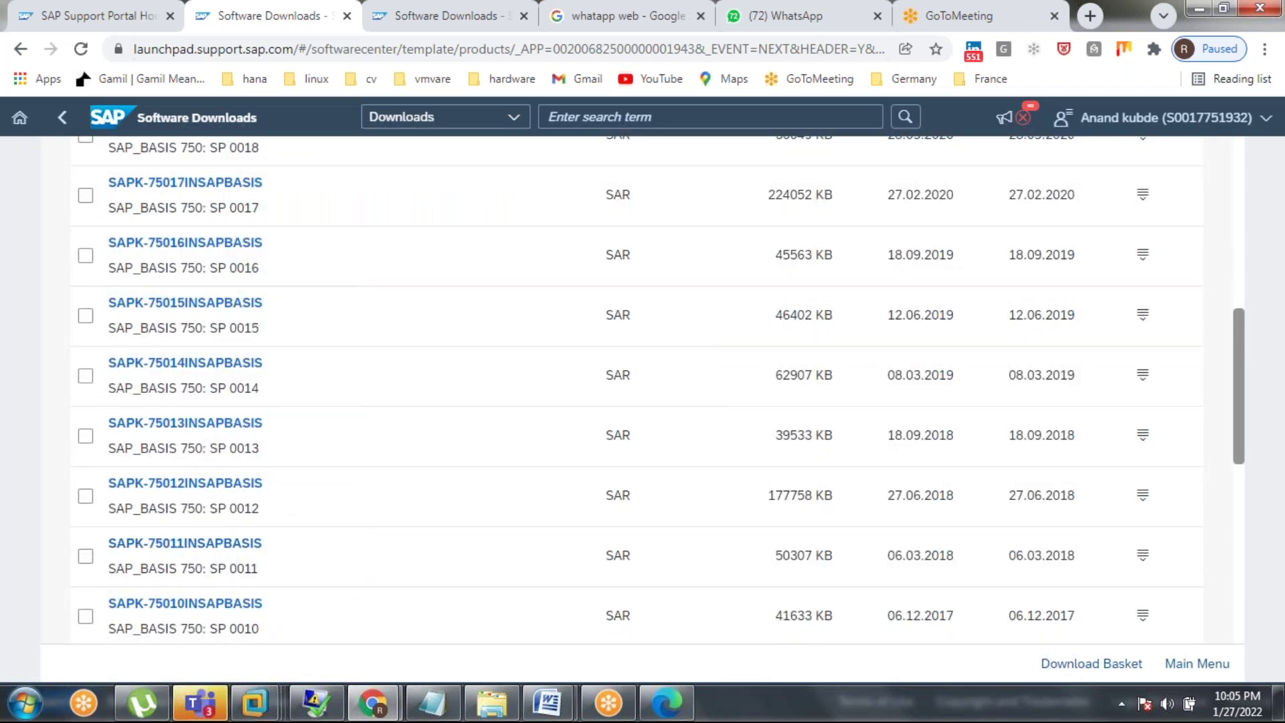
{"action": "scroll", "coordinate": [203, 592], "scroll_direction": "down", "scroll_amount": 1}
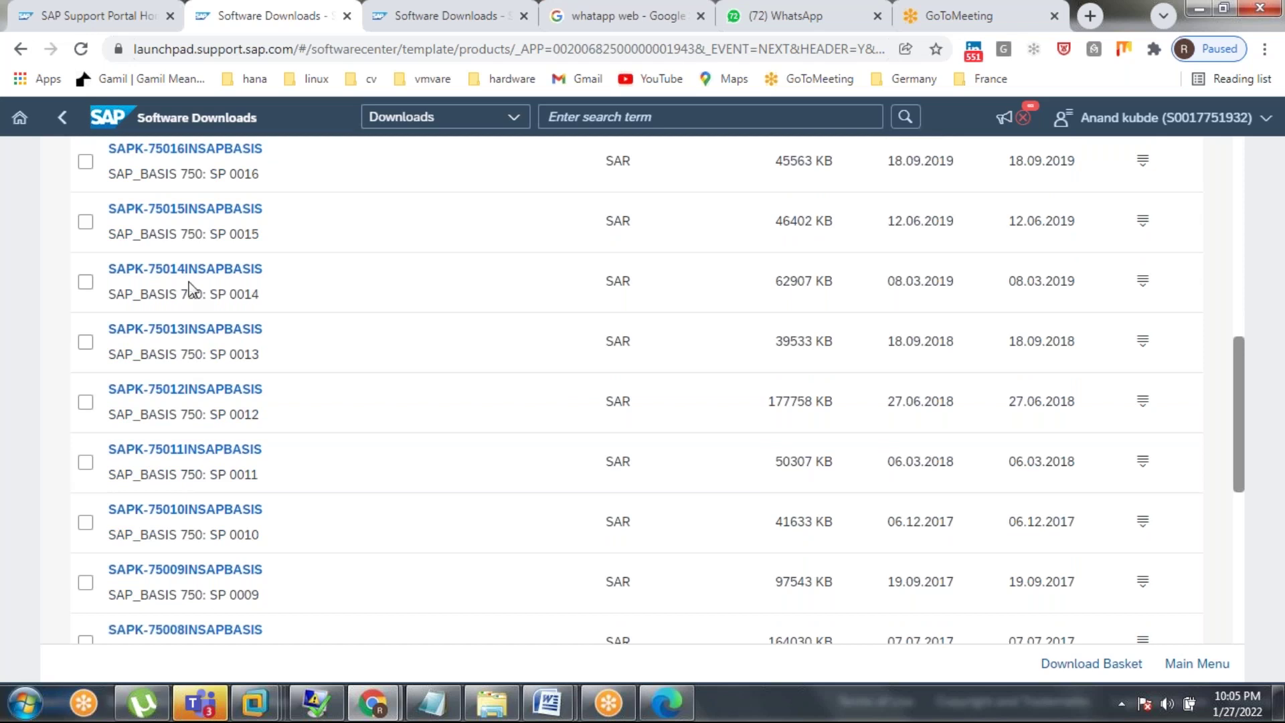
Switch to the Patching or Support pack upgrade document in Word and highlight the two loading options and the From Application Server Support Packages heading
{"action": "mouse_move", "coordinate": [550, 702]}
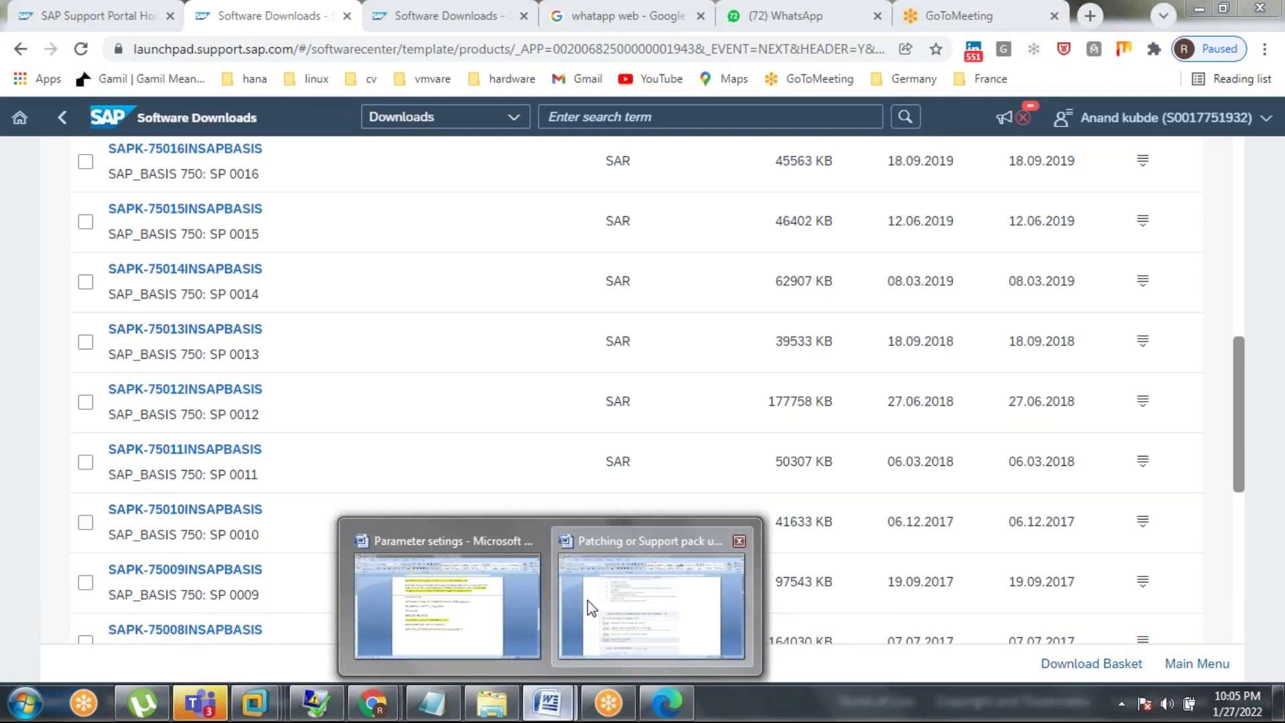
{"action": "left_click", "coordinate": [585, 602]}
{"action": "scroll", "coordinate": [483, 498], "scroll_direction": "down", "scroll_amount": 3}
{"action": "scroll", "coordinate": [483, 499], "scroll_direction": "down", "scroll_amount": 7}
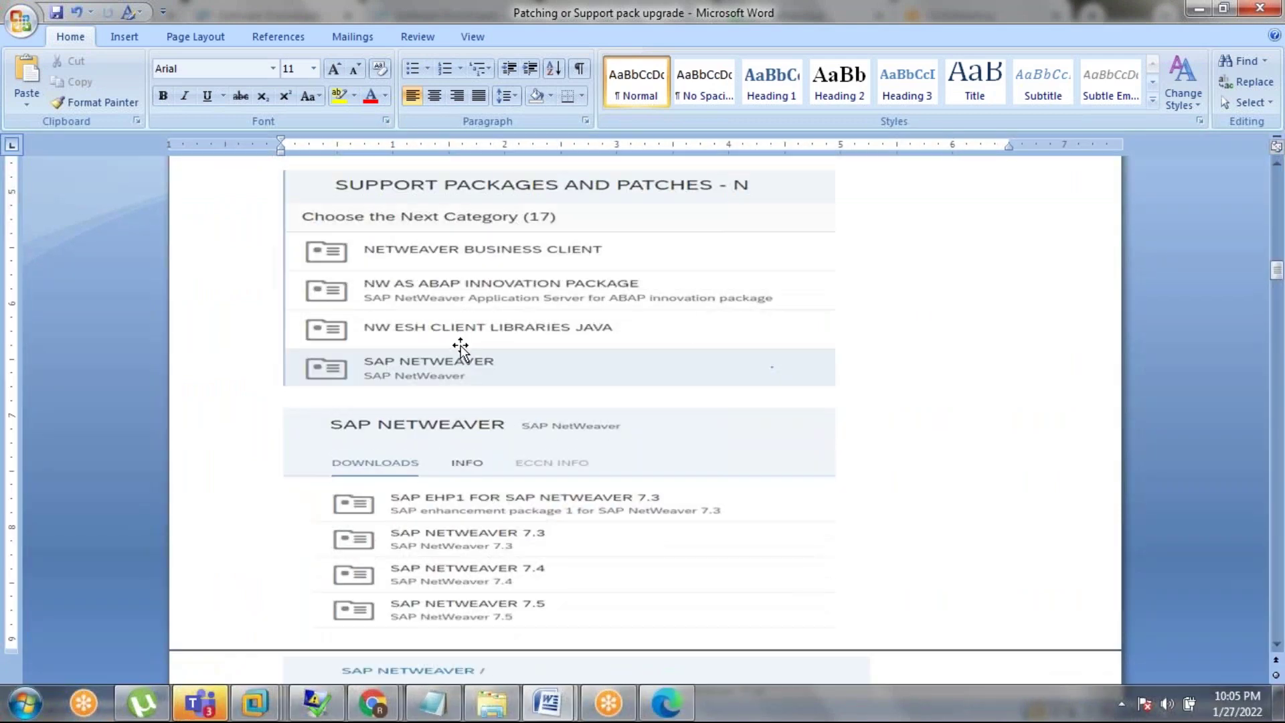
{"action": "scroll", "coordinate": [479, 438], "scroll_direction": "down", "scroll_amount": 15}
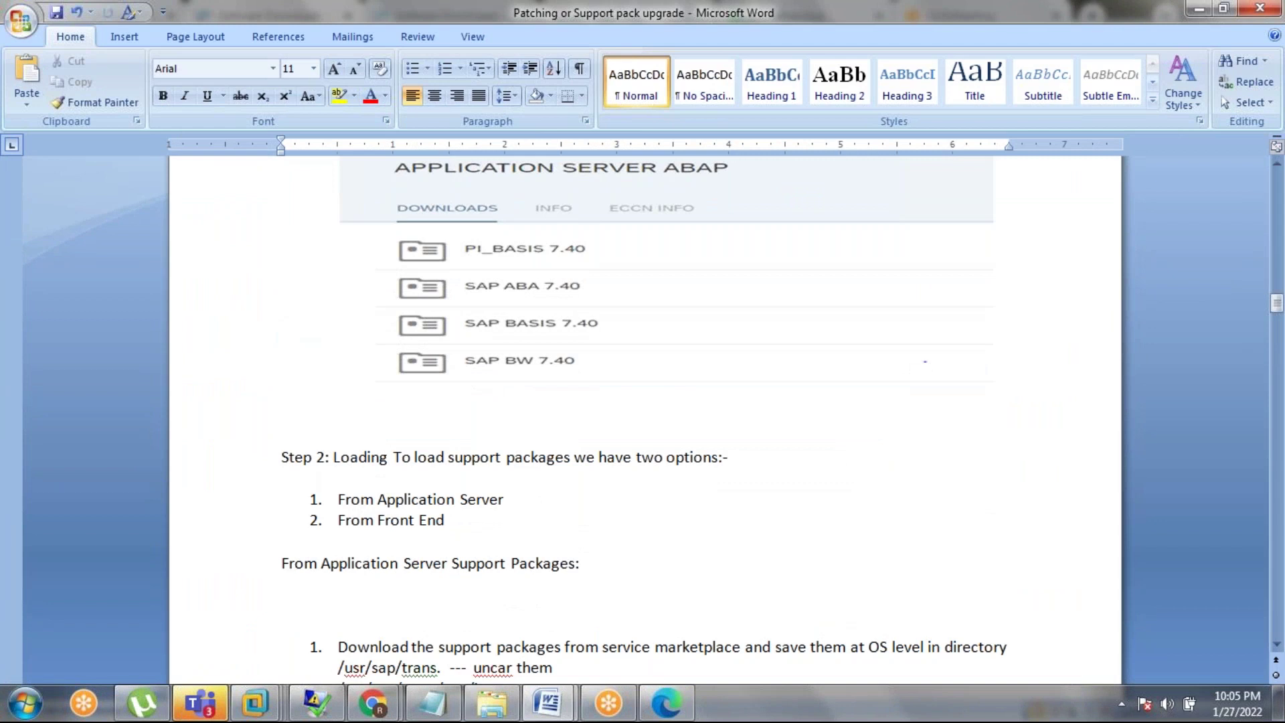
{"action": "scroll", "coordinate": [339, 381], "scroll_direction": "down", "scroll_amount": 3}
{"action": "triple_click", "coordinate": [339, 387]}
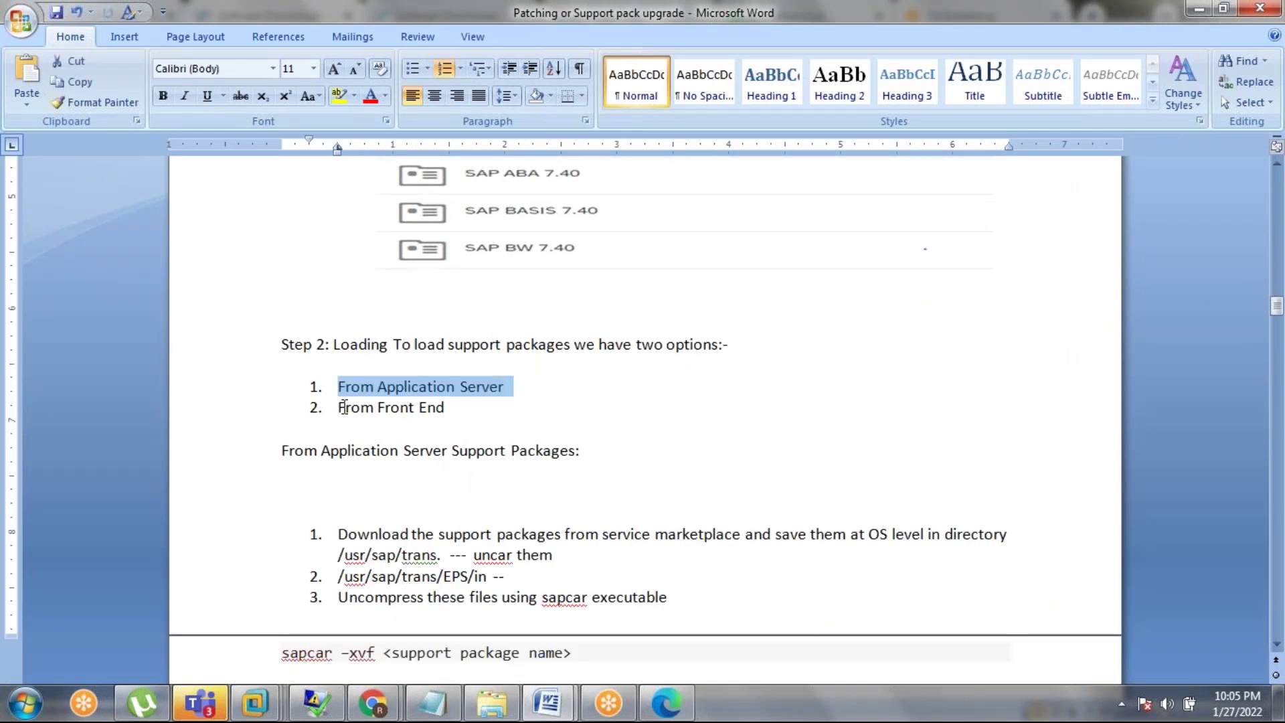
{"action": "left_click_drag", "start_coordinate": [340, 407], "coordinate": [479, 408]}
{"action": "scroll", "coordinate": [479, 408], "scroll_direction": "down", "scroll_amount": 3}
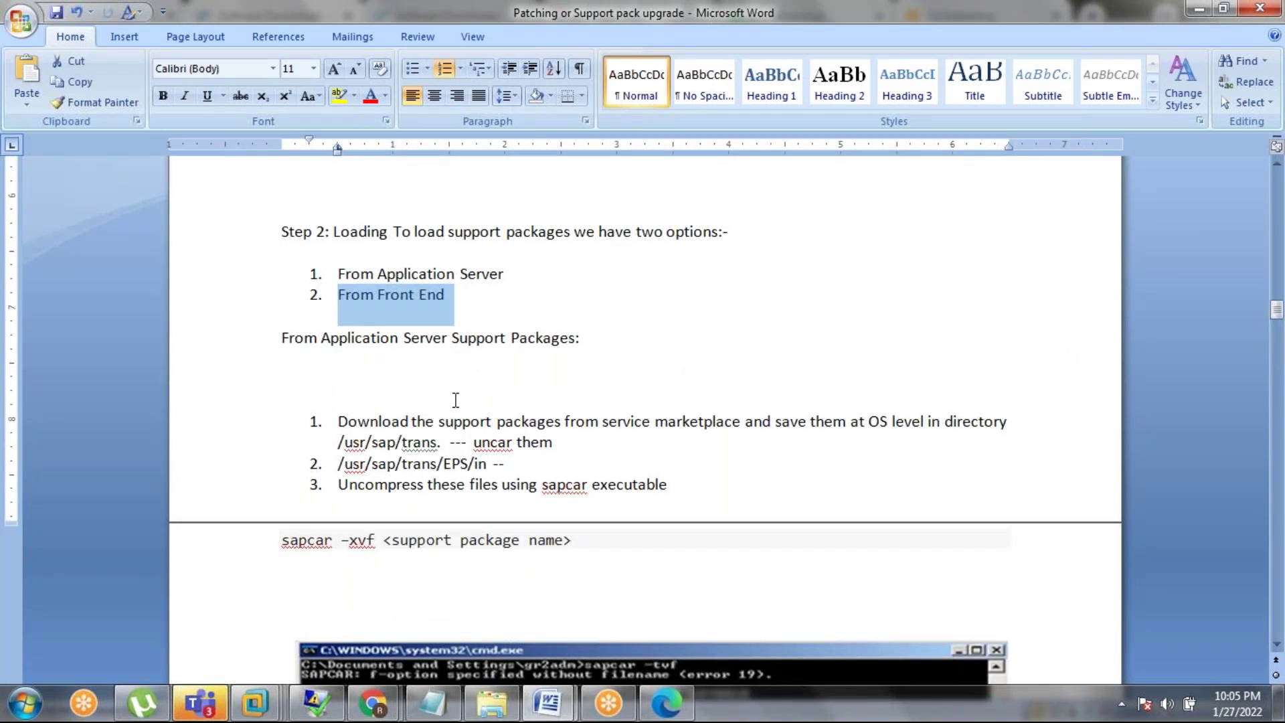
{"action": "left_click_drag", "start_coordinate": [281, 338], "coordinate": [587, 338]}
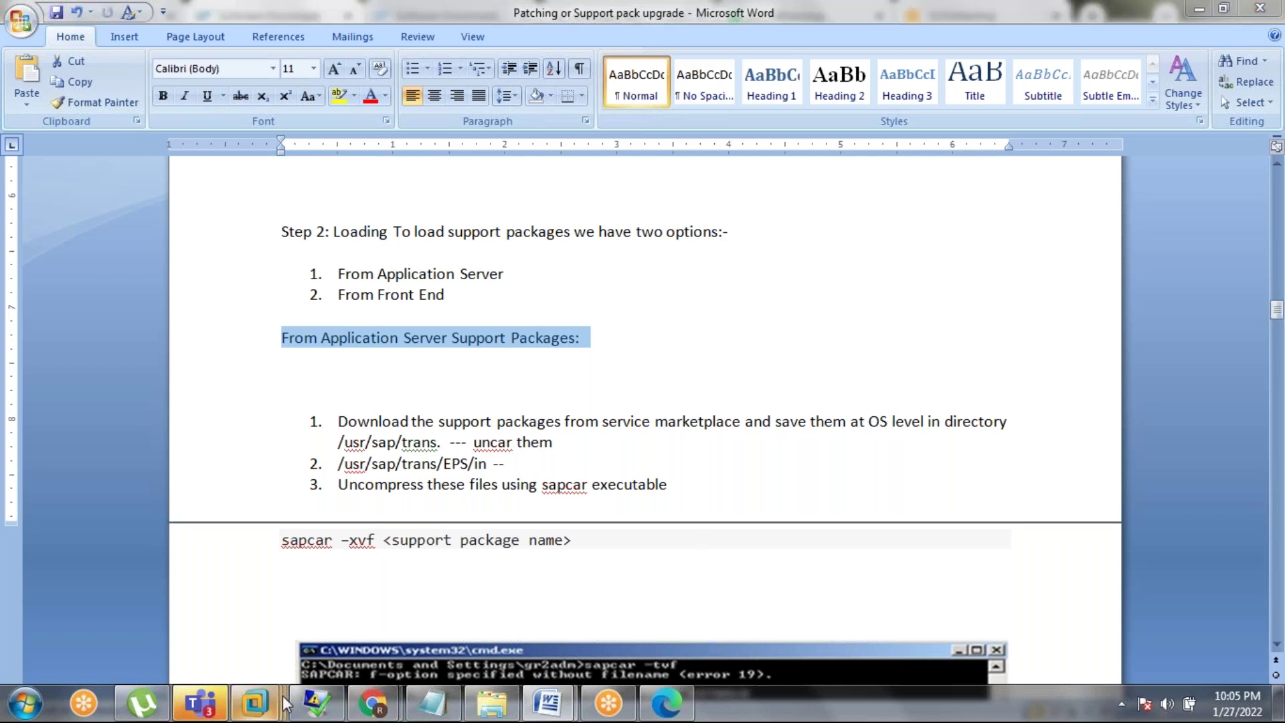
Switch to the ECCTEST machine in VMware and open a Windows command prompt in it
{"action": "mouse_move", "coordinate": [254, 703]}
{"action": "left_click", "coordinate": [483, 580]}
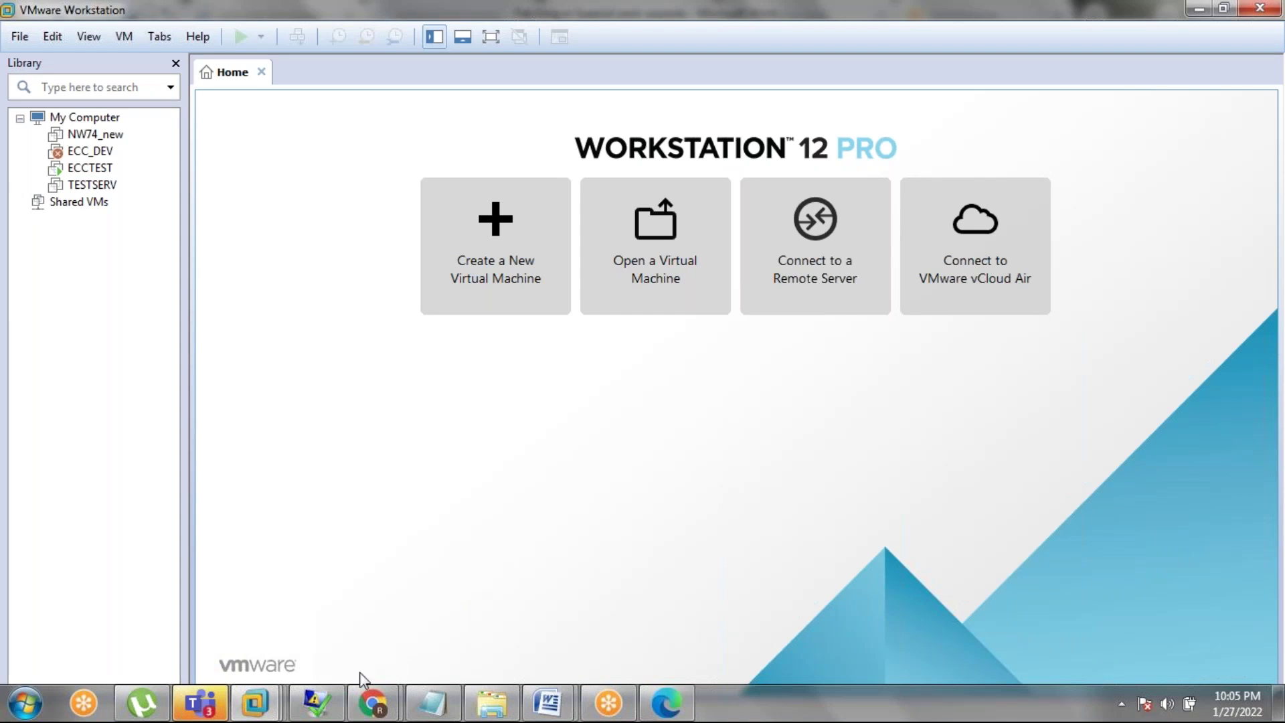
{"action": "left_click", "coordinate": [322, 637]}
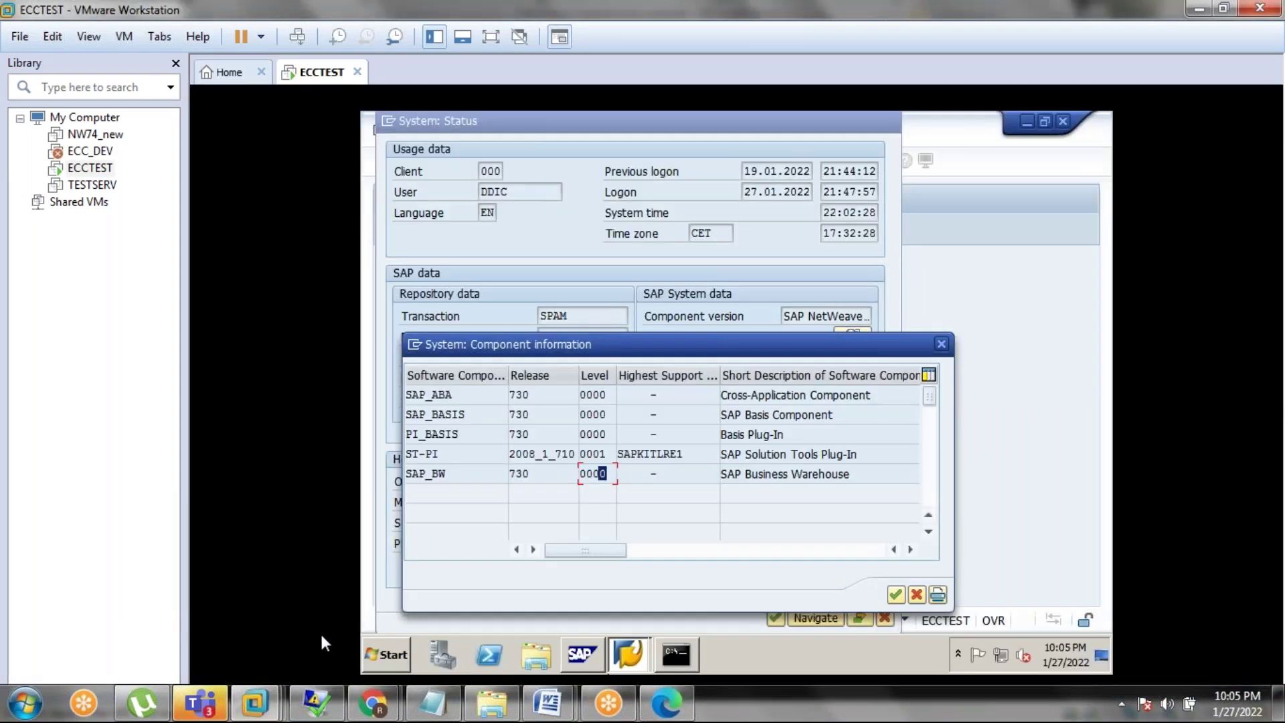
{"action": "left_click", "coordinate": [387, 652]}
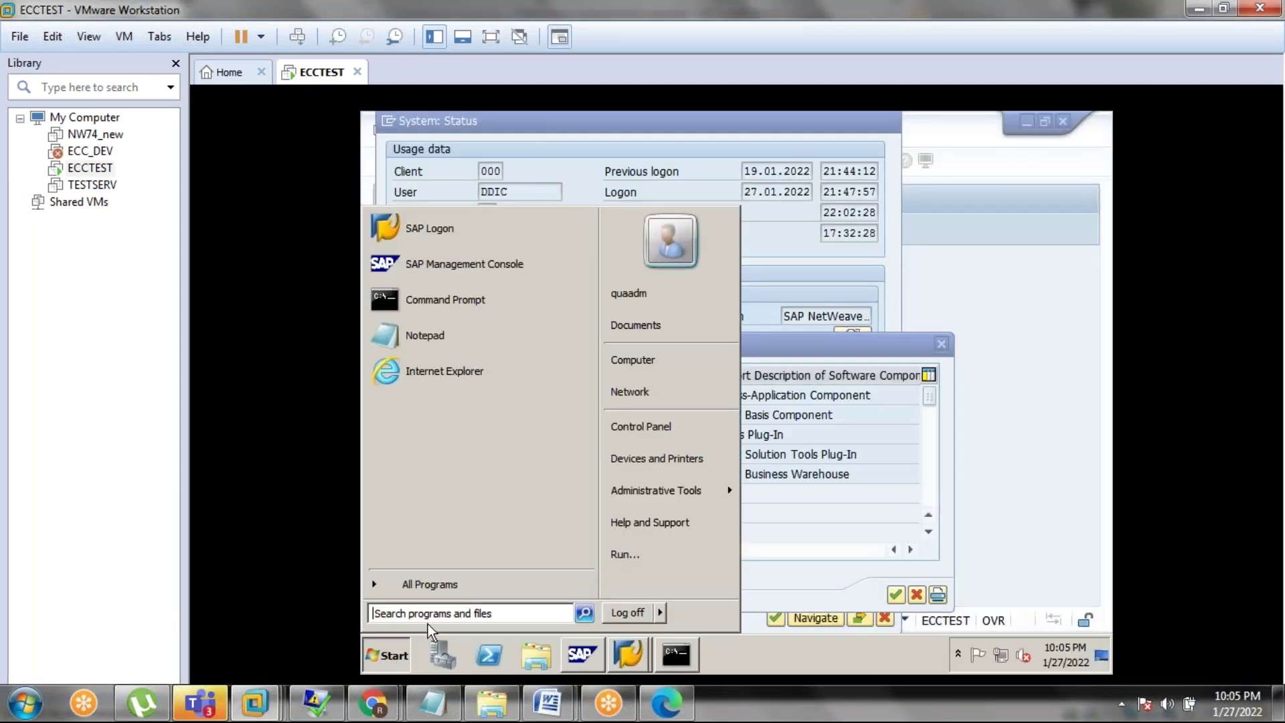
{"action": "left_click", "coordinate": [619, 552]}
{"action": "left_click", "coordinate": [507, 596]}
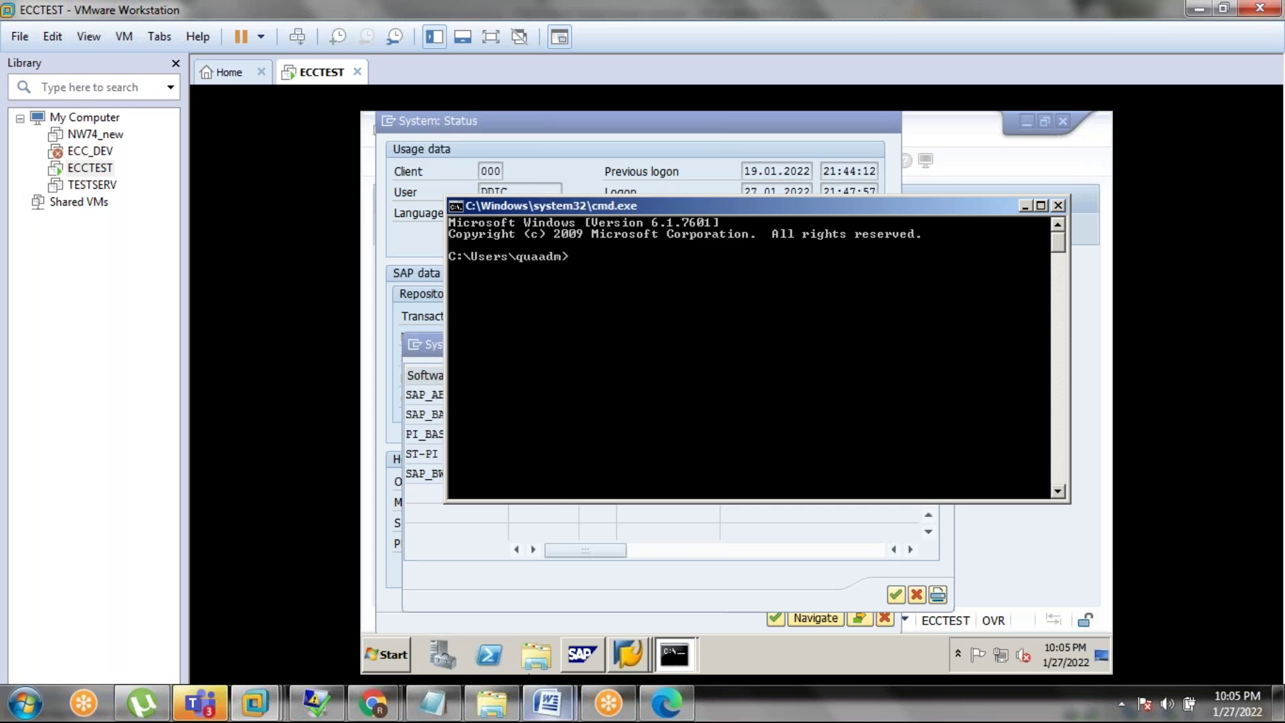
Return to the Word document and highlight "uncar them", /usr/sap/trans, /usr/sap/trans/EPS/in and the sapcar -xvf command with its package name
{"action": "mouse_move", "coordinate": [546, 702]}
{"action": "left_click", "coordinate": [586, 612]}
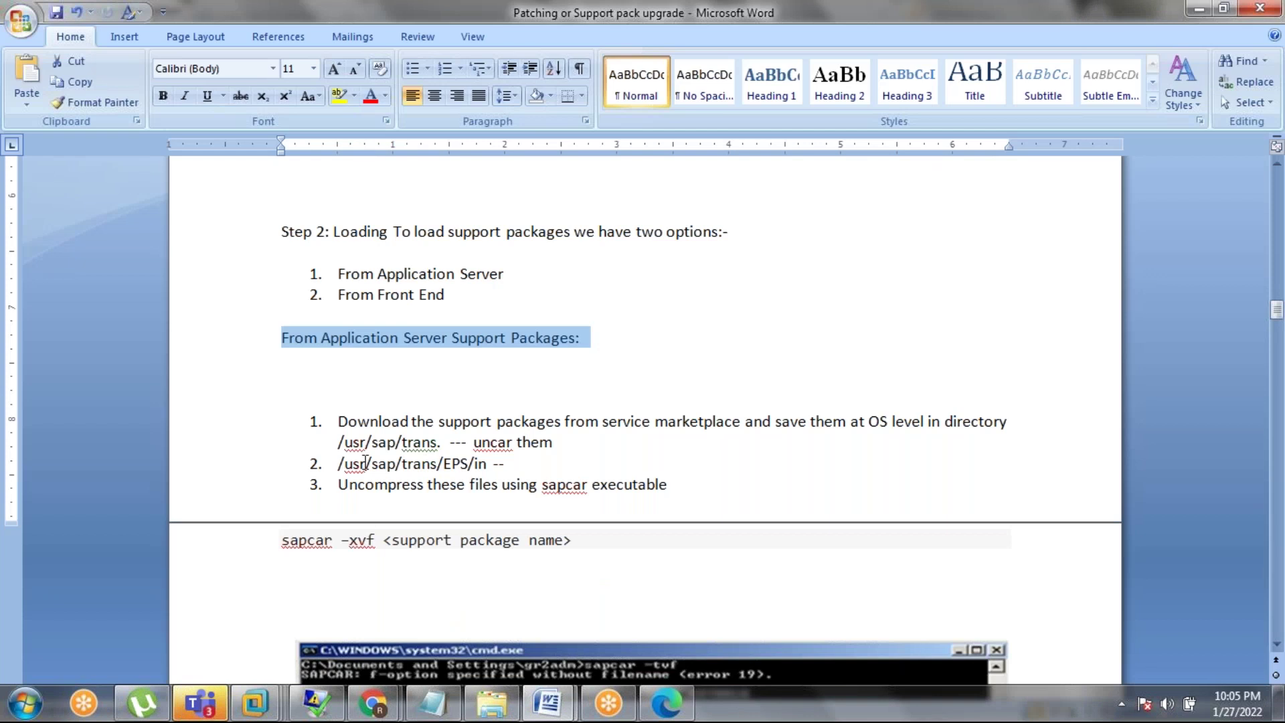
{"action": "left_click_drag", "start_coordinate": [475, 443], "coordinate": [570, 442]}
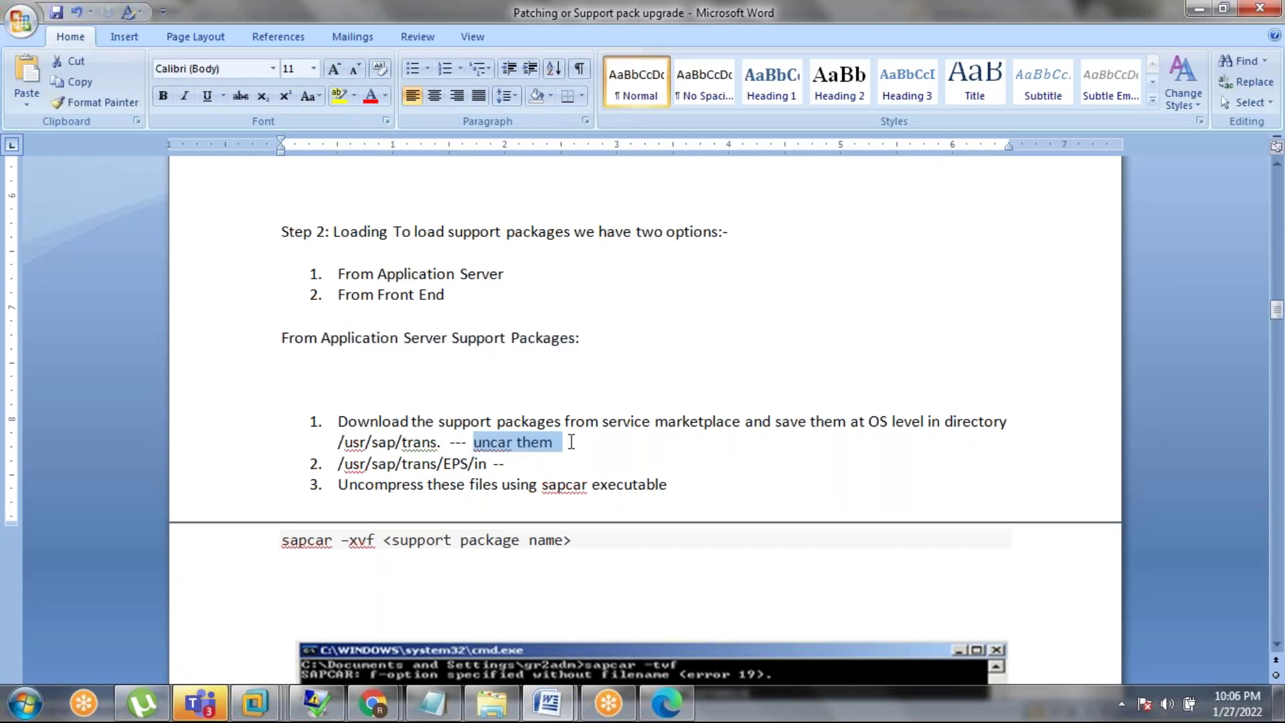
{"action": "left_click_drag", "start_coordinate": [338, 442], "coordinate": [437, 441]}
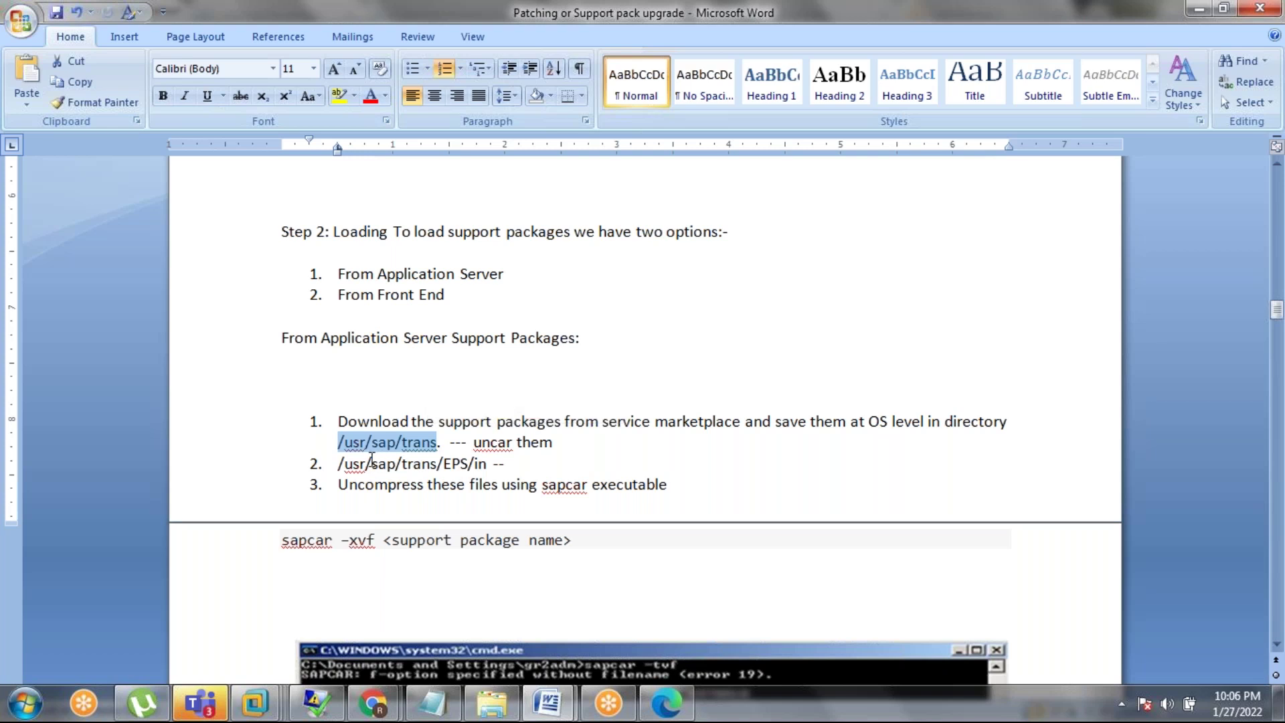
{"action": "left_click_drag", "start_coordinate": [338, 463], "coordinate": [486, 465]}
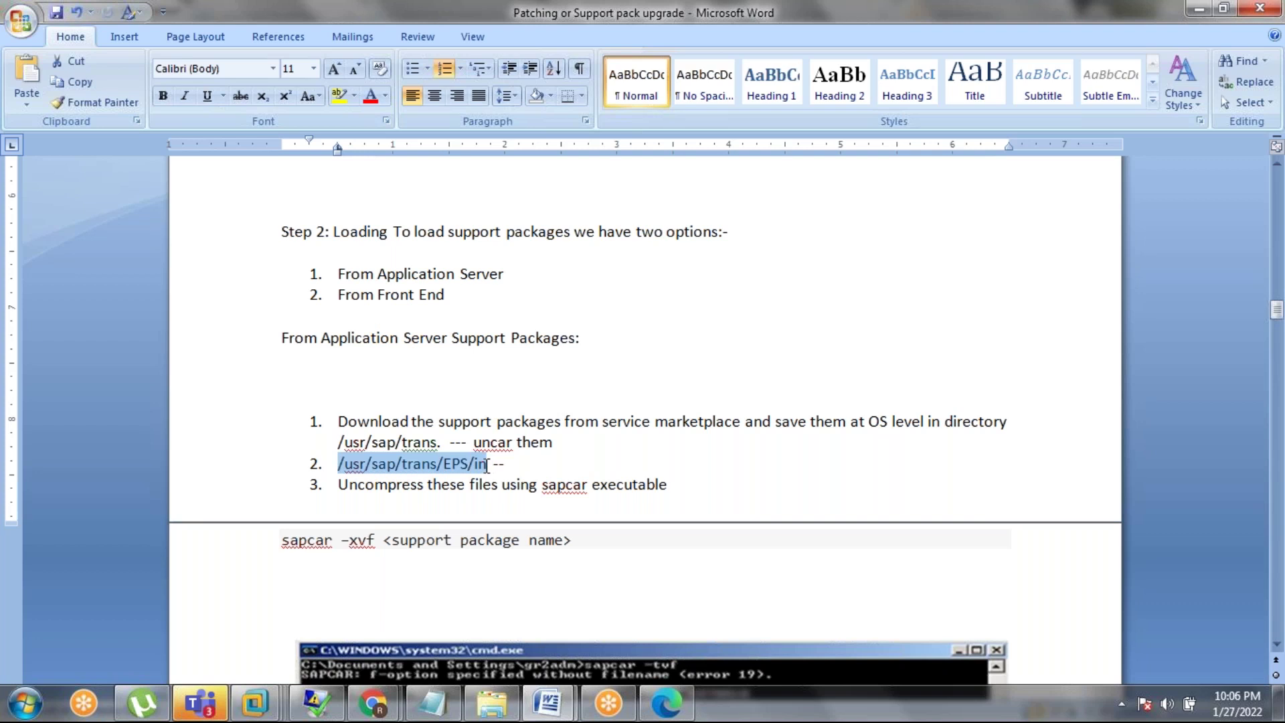
{"action": "left_click_drag", "start_coordinate": [338, 442], "coordinate": [437, 443]}
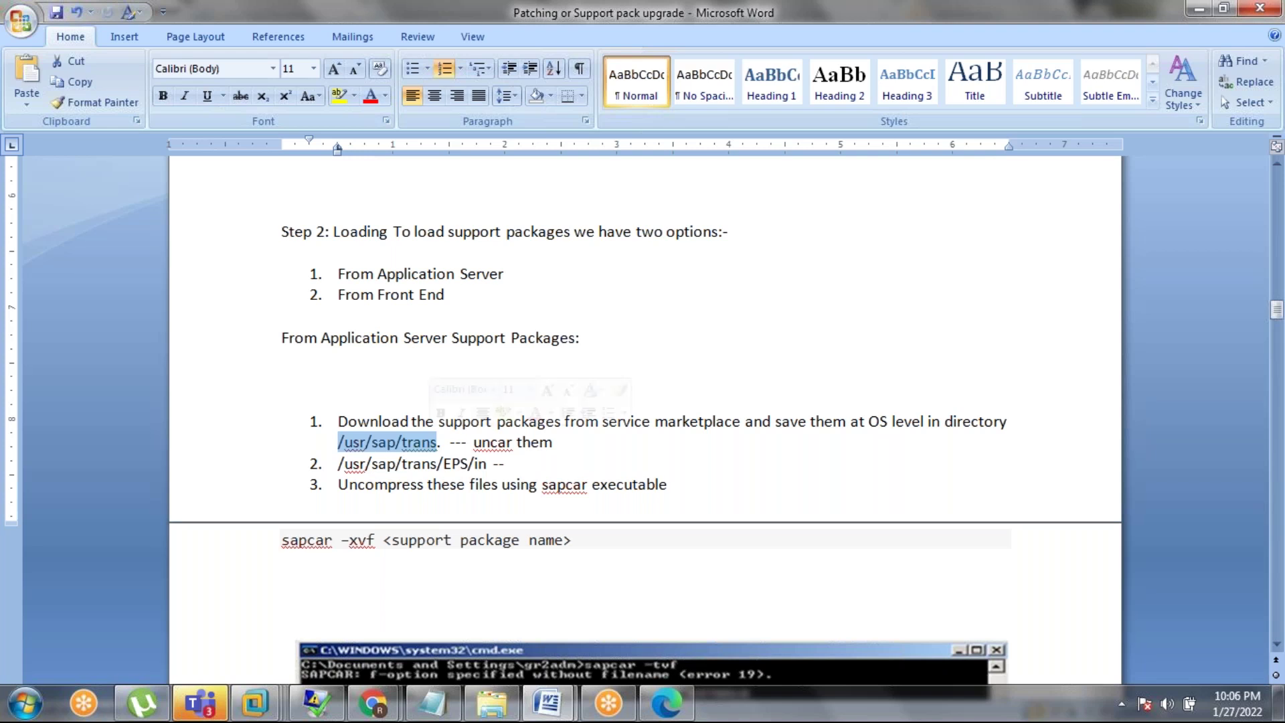
{"action": "left_click_drag", "start_coordinate": [282, 539], "coordinate": [592, 539]}
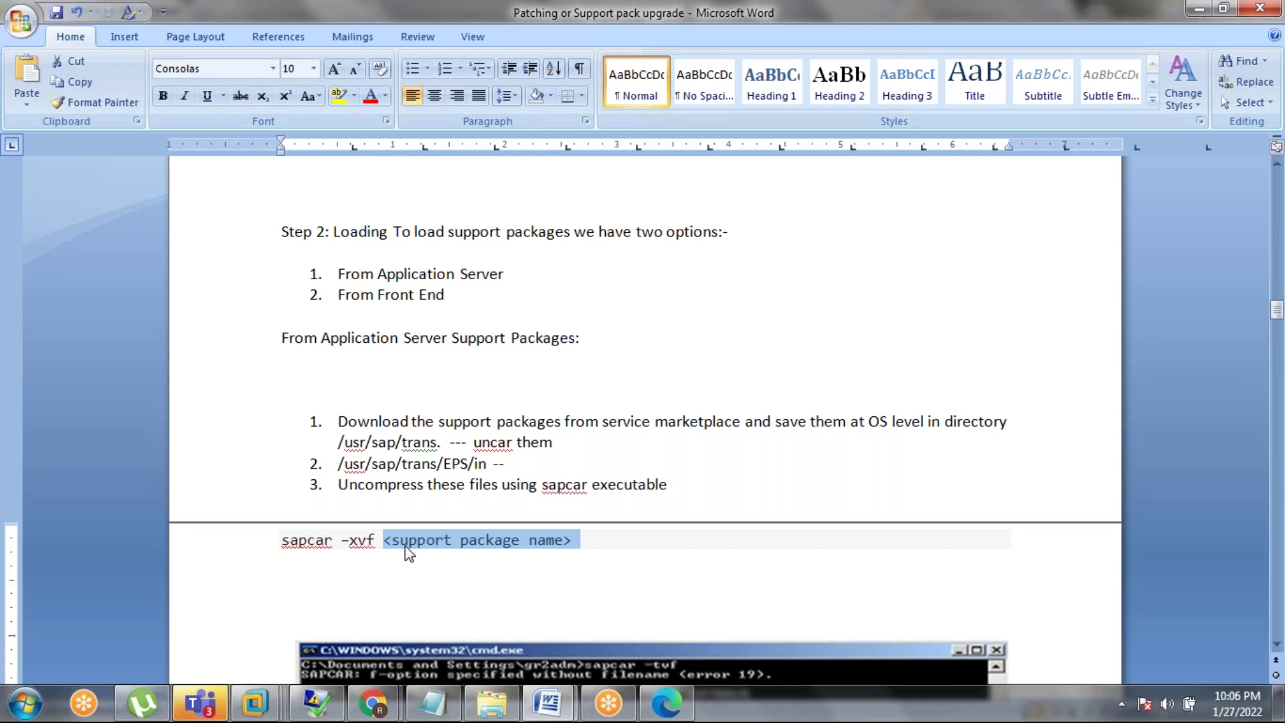
{"action": "left_click", "coordinate": [337, 463]}
{"action": "left_click_drag", "start_coordinate": [338, 463], "coordinate": [493, 463]}
Review the sapcar example, the EPS/in, tmp and log folder screenshots and the load instructions, and highlight tmp in the logs note
{"action": "scroll", "coordinate": [521, 514], "scroll_direction": "down", "scroll_amount": 5}
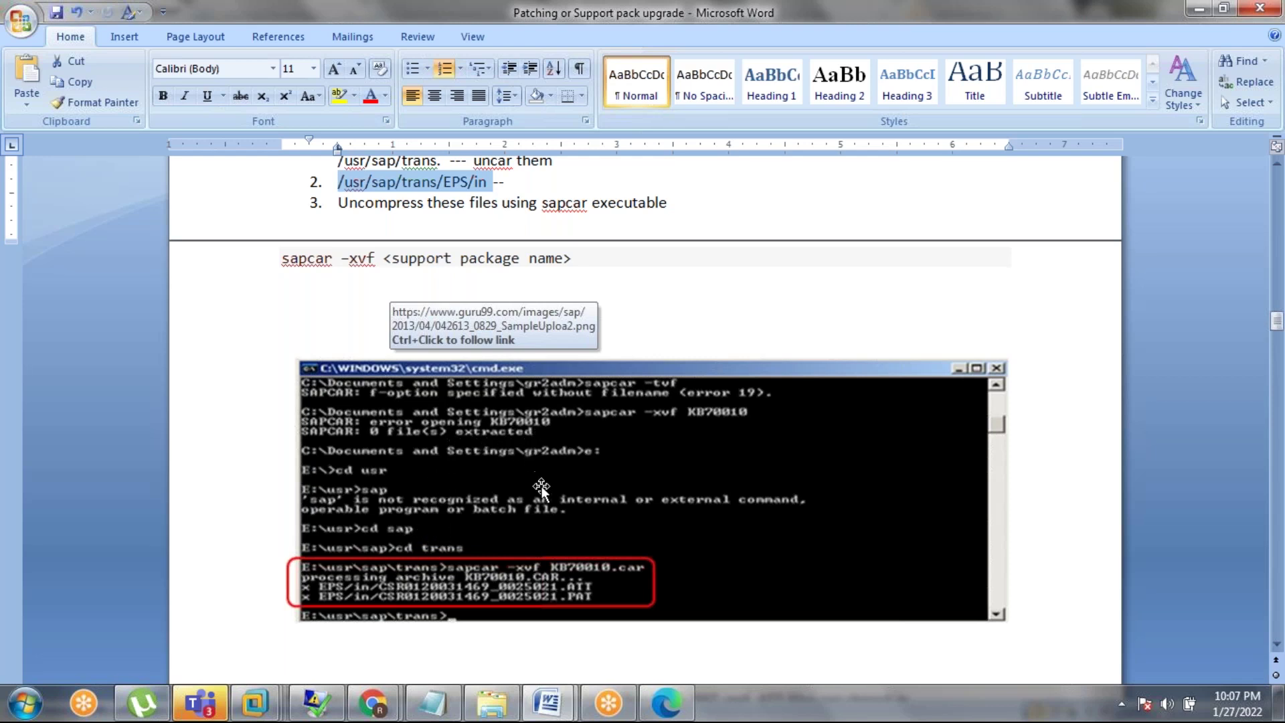
{"action": "scroll", "coordinate": [542, 495], "scroll_direction": "down", "scroll_amount": 5}
{"action": "scroll", "coordinate": [643, 422], "scroll_direction": "down", "scroll_amount": 3}
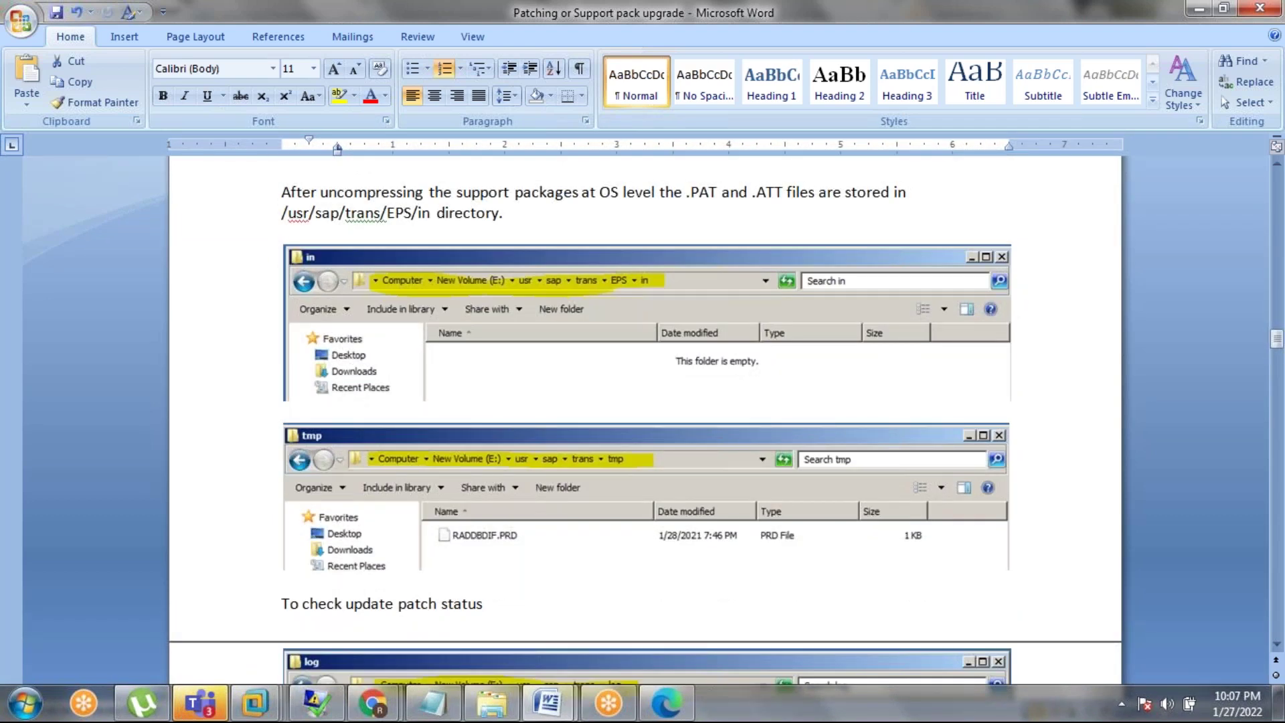
{"action": "scroll", "coordinate": [317, 249], "scroll_direction": "up", "scroll_amount": 1}
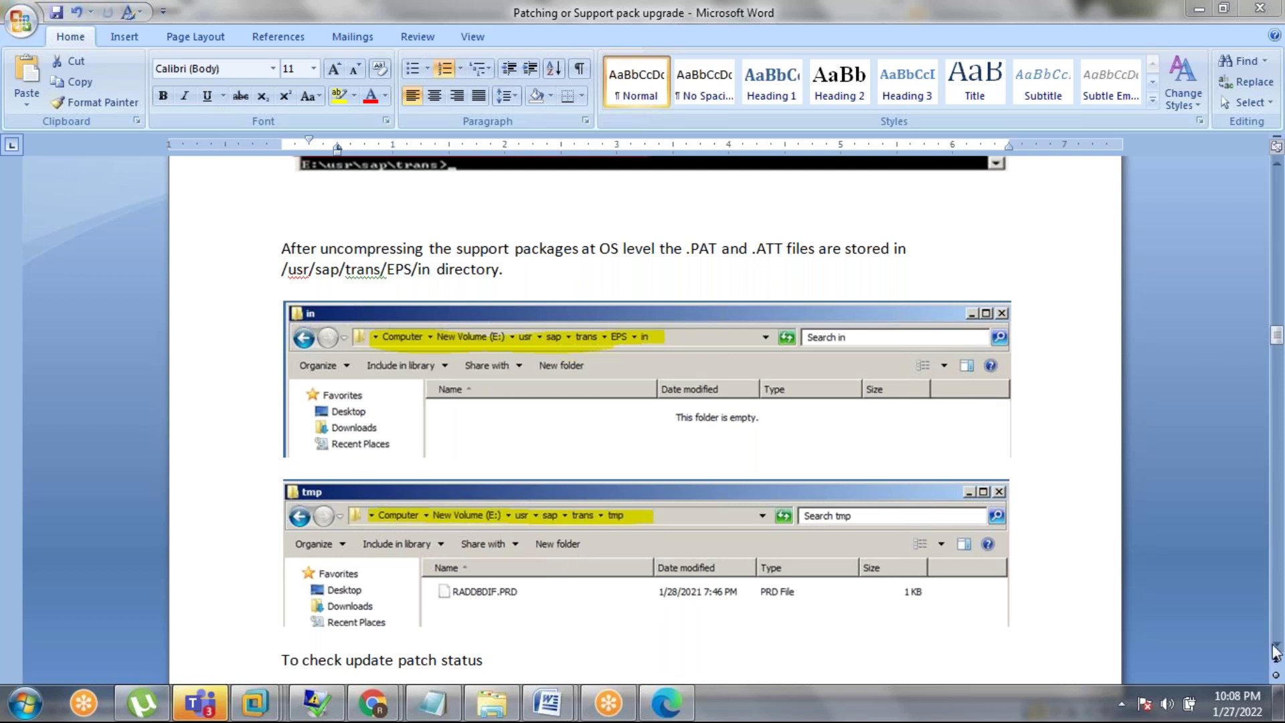
{"action": "scroll", "coordinate": [1275, 651], "scroll_direction": "down", "scroll_amount": 5}
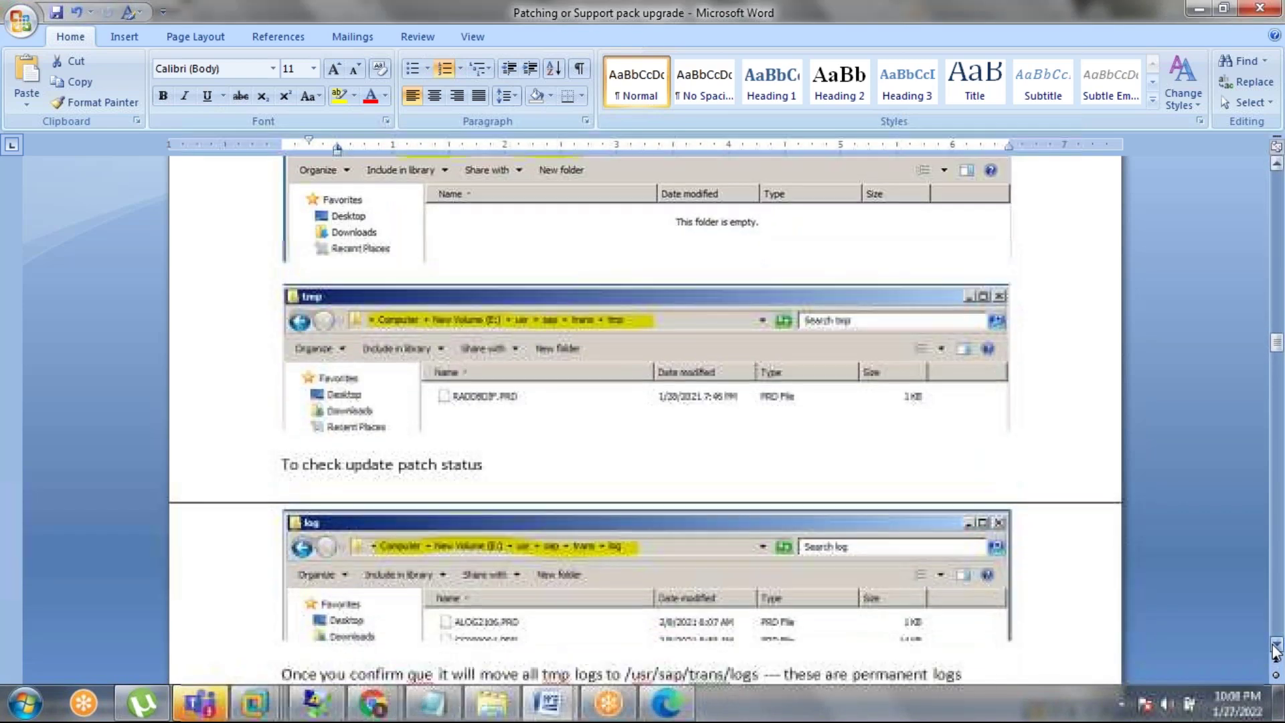
{"action": "scroll", "coordinate": [1274, 650], "scroll_direction": "down", "scroll_amount": 5}
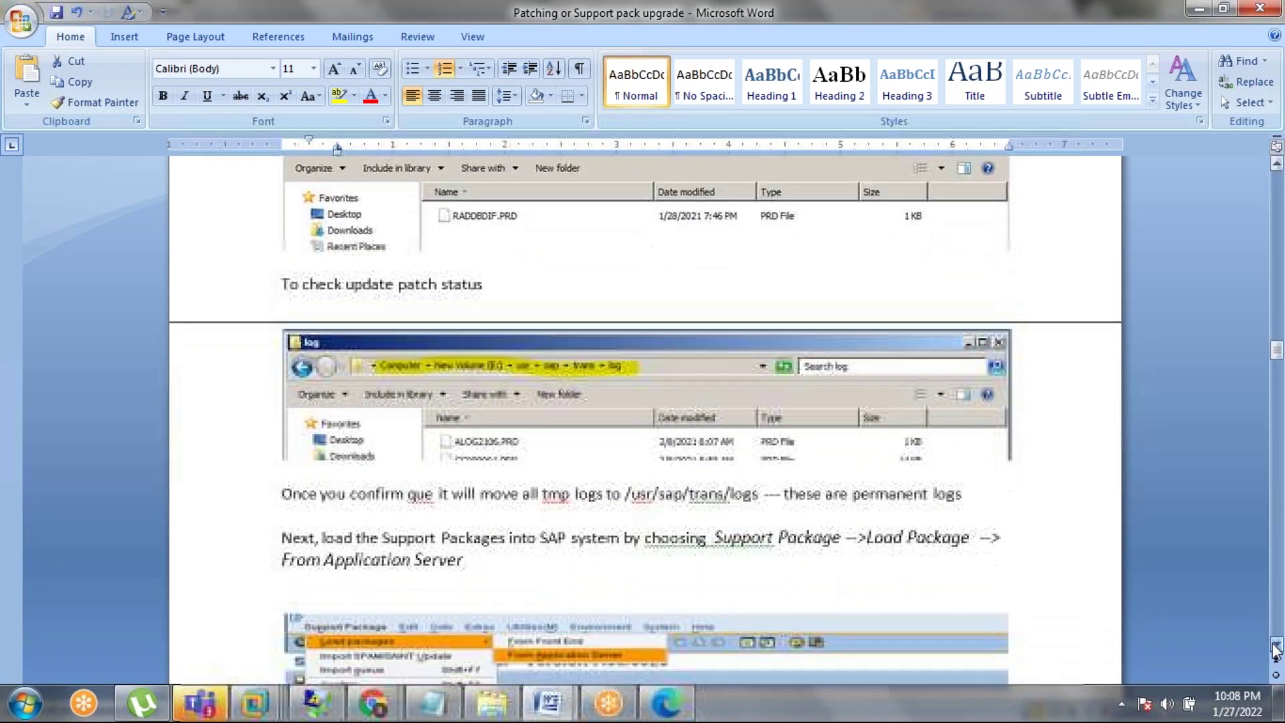
{"action": "scroll", "coordinate": [1274, 650], "scroll_direction": "down", "scroll_amount": 3}
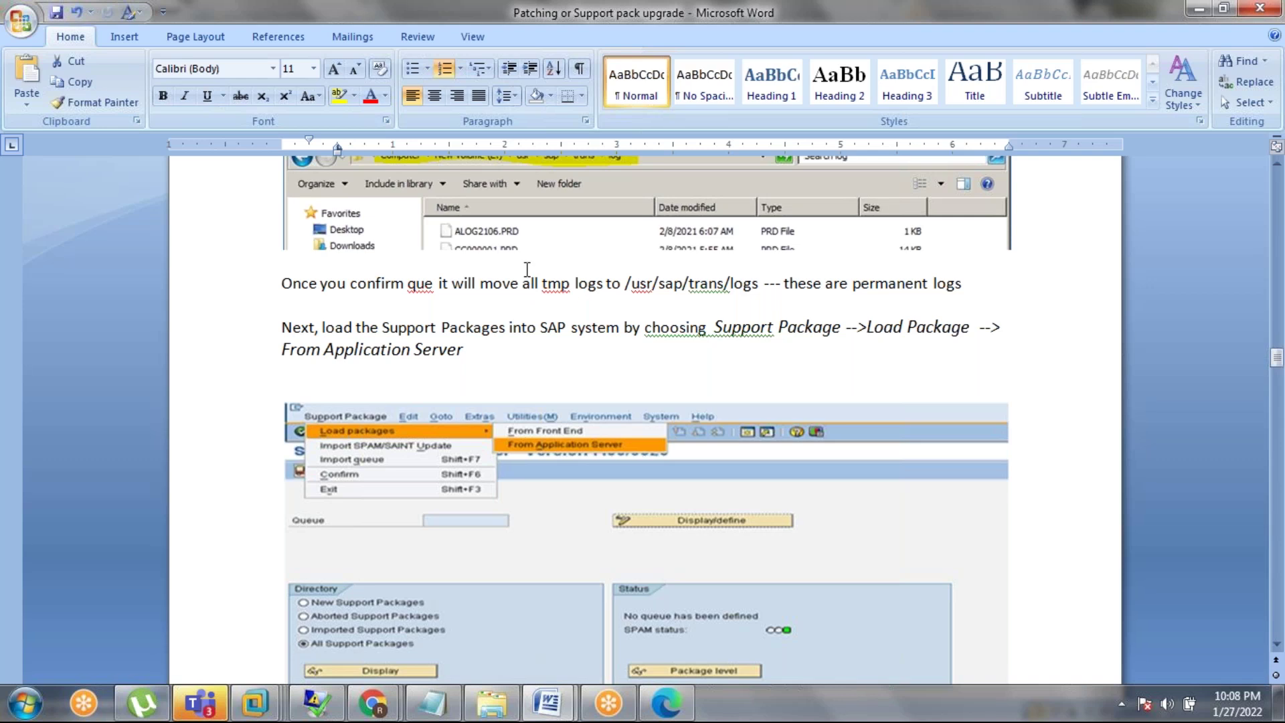
{"action": "left_click_drag", "start_coordinate": [541, 287], "coordinate": [581, 291]}
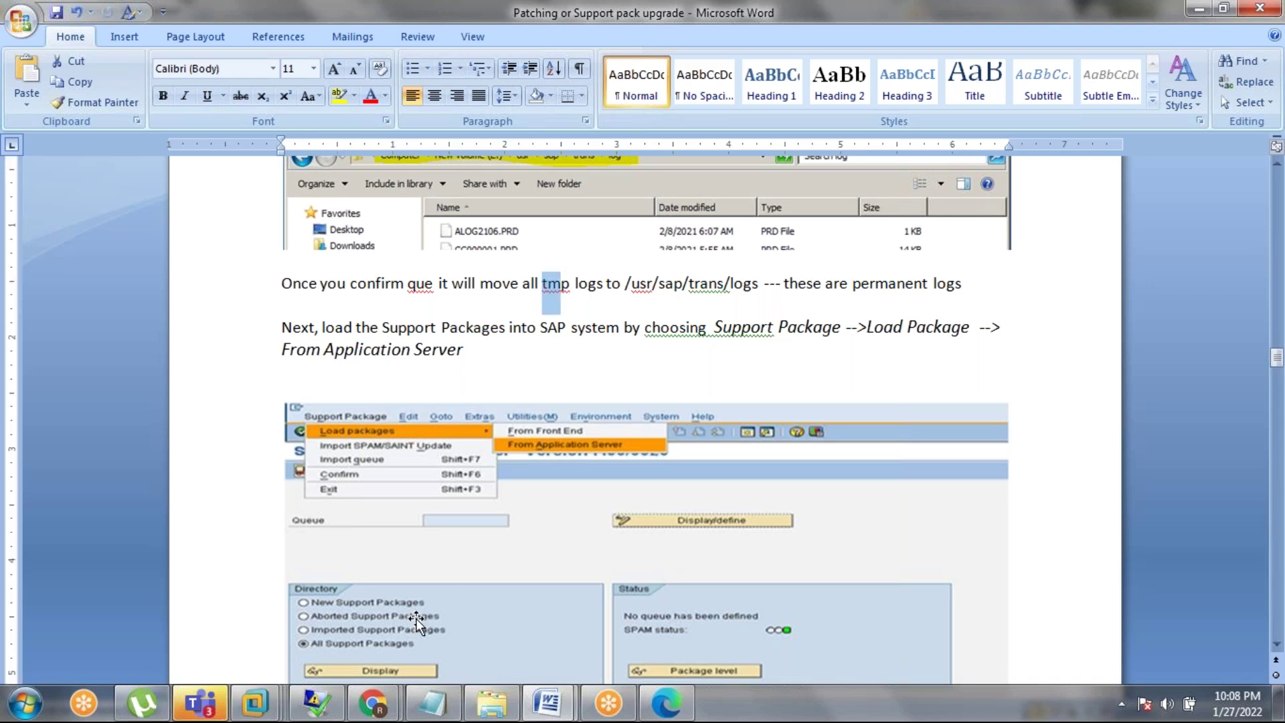
Switch to the ECCTEST machine in VMware and change the command prompt's directory to E:\usr\sap
{"action": "left_click", "coordinate": [254, 702]}
{"action": "left_click", "coordinate": [349, 601]}
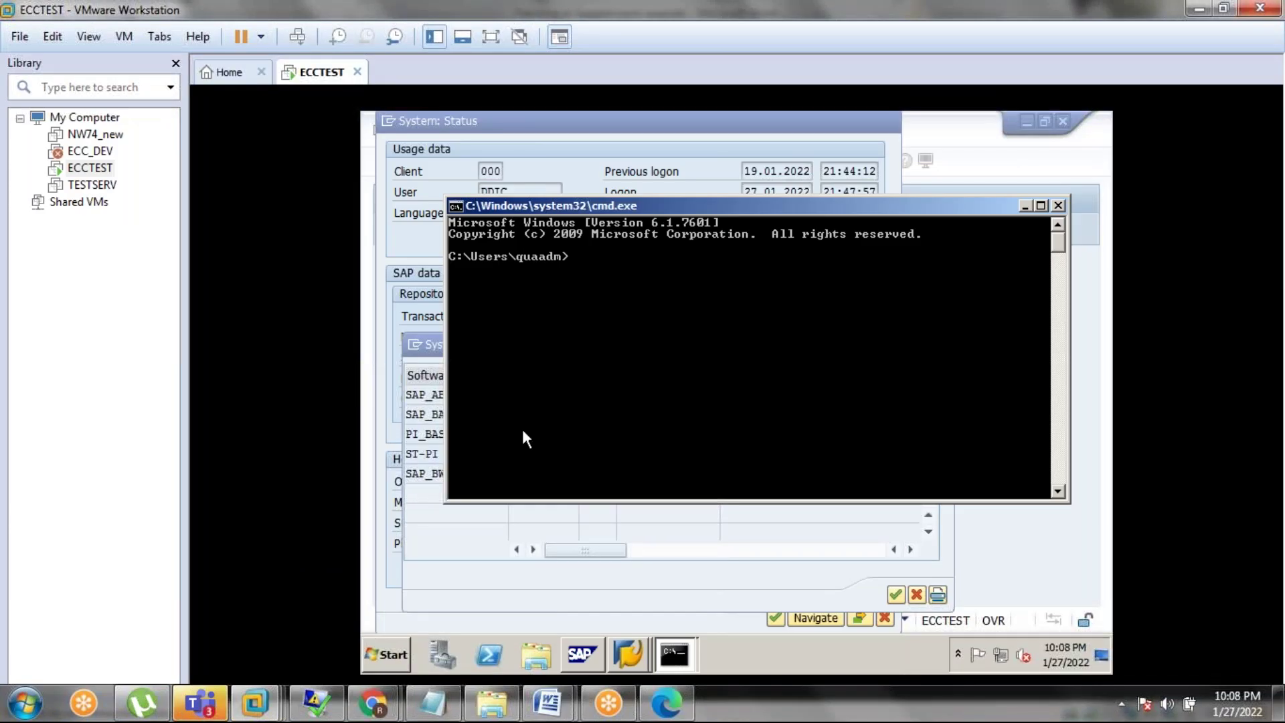
{"action": "type", "text": "e:"}
{"action": "key", "text": "Return"}
{"action": "type", "text": "cd usr"}
{"action": "key", "text": "Return"}
{"action": "type", "text": "cd sao"}
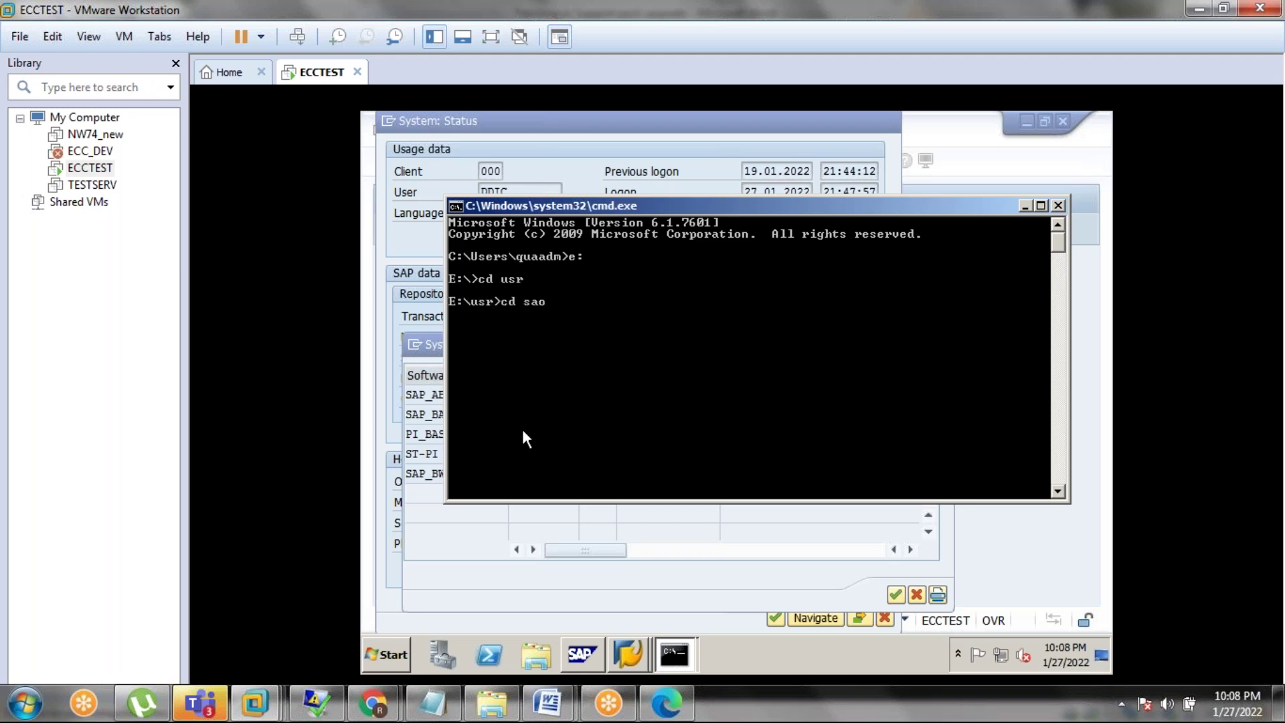
{"action": "key", "text": "BackSpace"}
{"action": "type", "text": "p"}
{"action": "key", "text": "Return"}
Change into the trans directory and list its contents
{"action": "type", "text": "cd trand"}
{"action": "key", "text": "BackSpace"}
{"action": "type", "text": "s"}
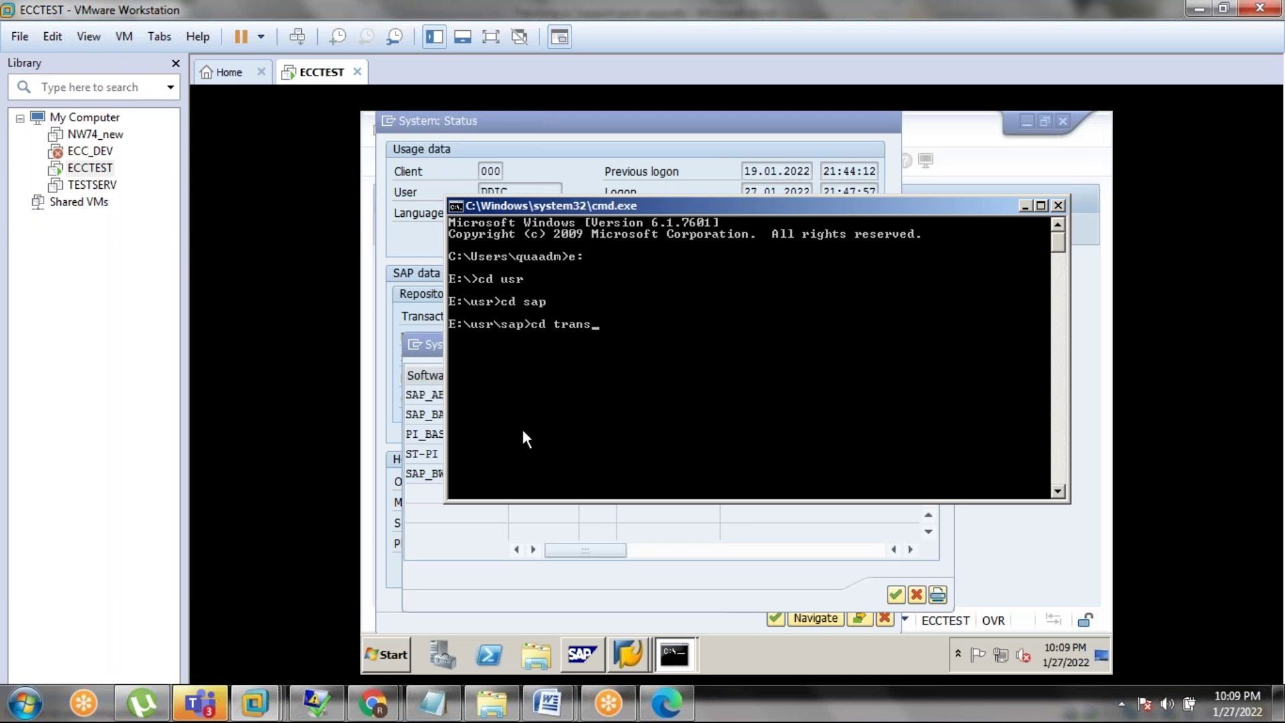
{"action": "key", "text": "Return"}
{"action": "type", "text": "dir"}
{"action": "key", "text": "Return"}
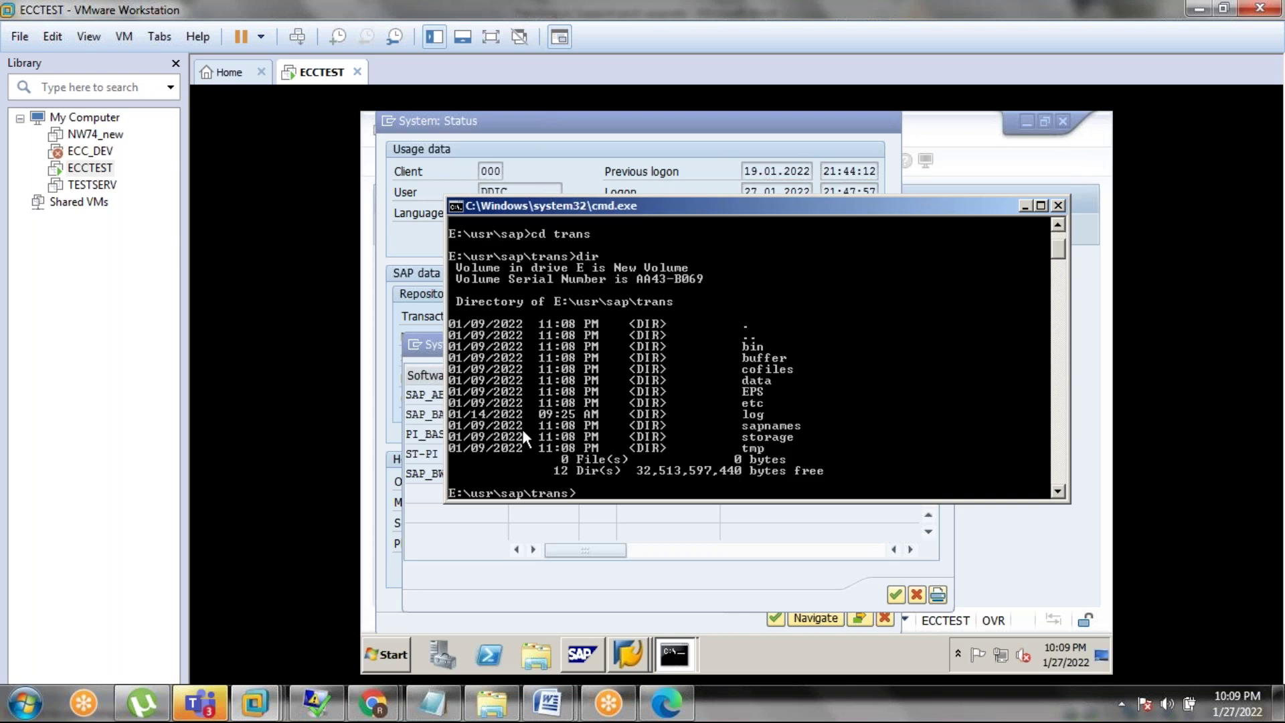
Change into the tmp directory under trans, list its files, and minimize the command prompt
{"action": "type", "text": "cd tmp"}
{"action": "key", "text": "Return"}
{"action": "type", "text": "dir"}
{"action": "key", "text": "Return"}
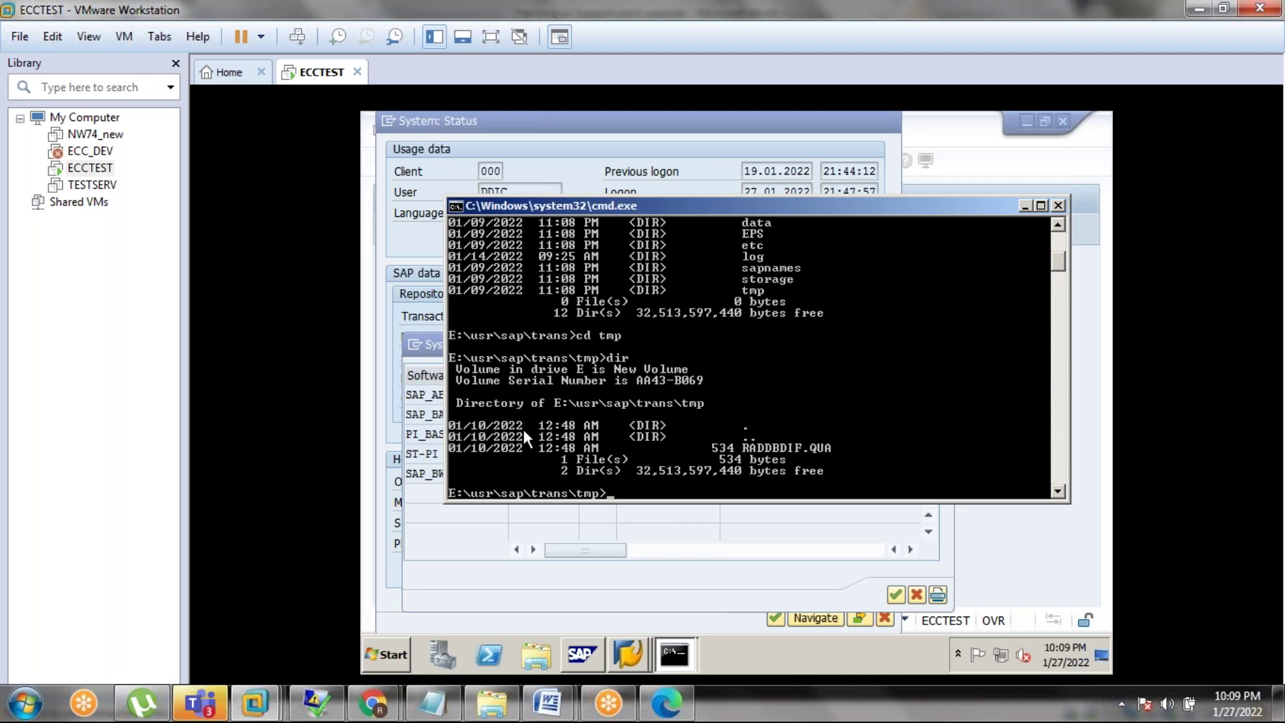
{"action": "left_click", "coordinate": [1028, 206]}
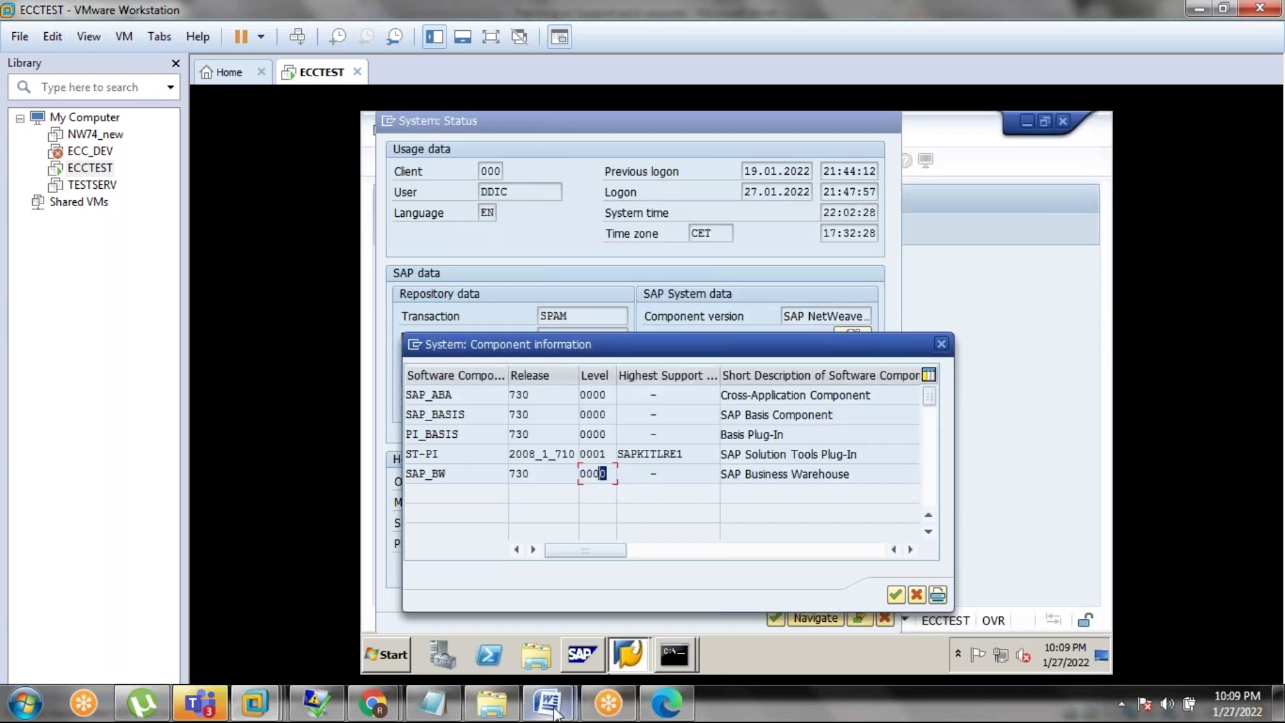
Bring the command prompt that is working in E:\usr\sap\trans\tmp back to the front
{"action": "mouse_move", "coordinate": [547, 703]}
{"action": "mouse_move", "coordinate": [584, 666]}
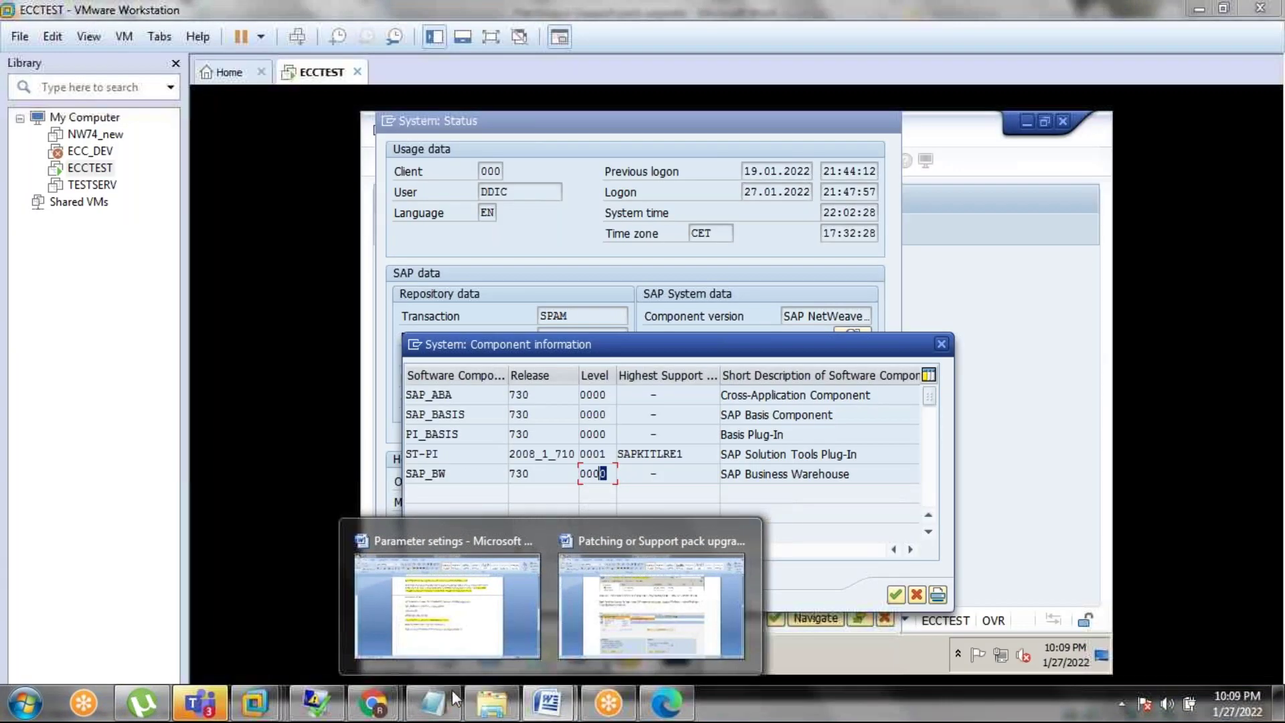
{"action": "mouse_move", "coordinate": [254, 703]}
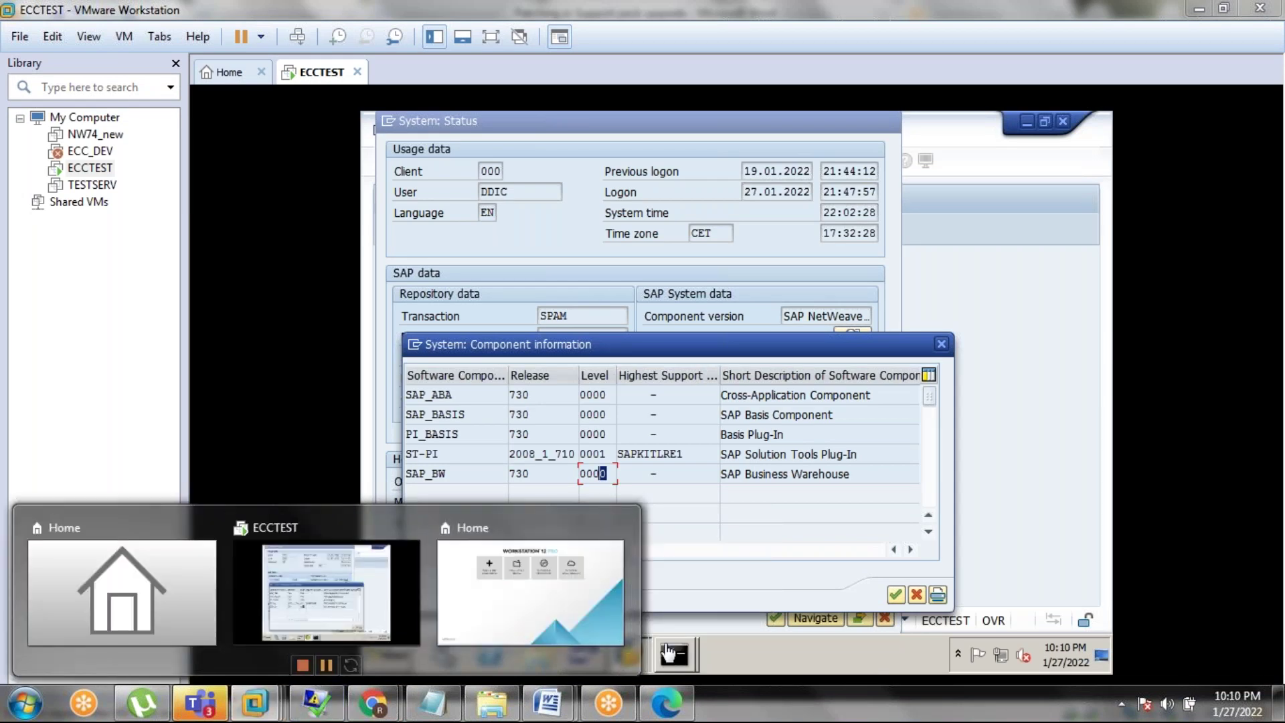
{"action": "left_click", "coordinate": [666, 649]}
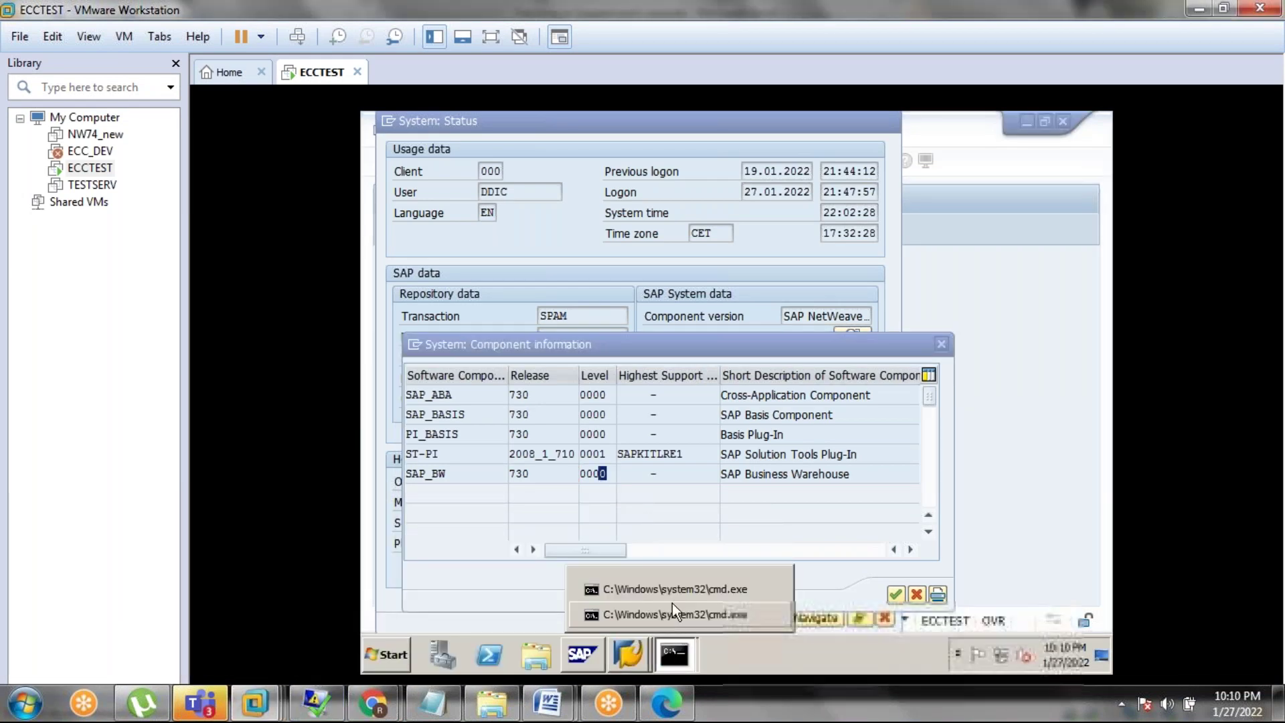
{"action": "left_click", "coordinate": [673, 589]}
{"action": "left_click", "coordinate": [662, 653]}
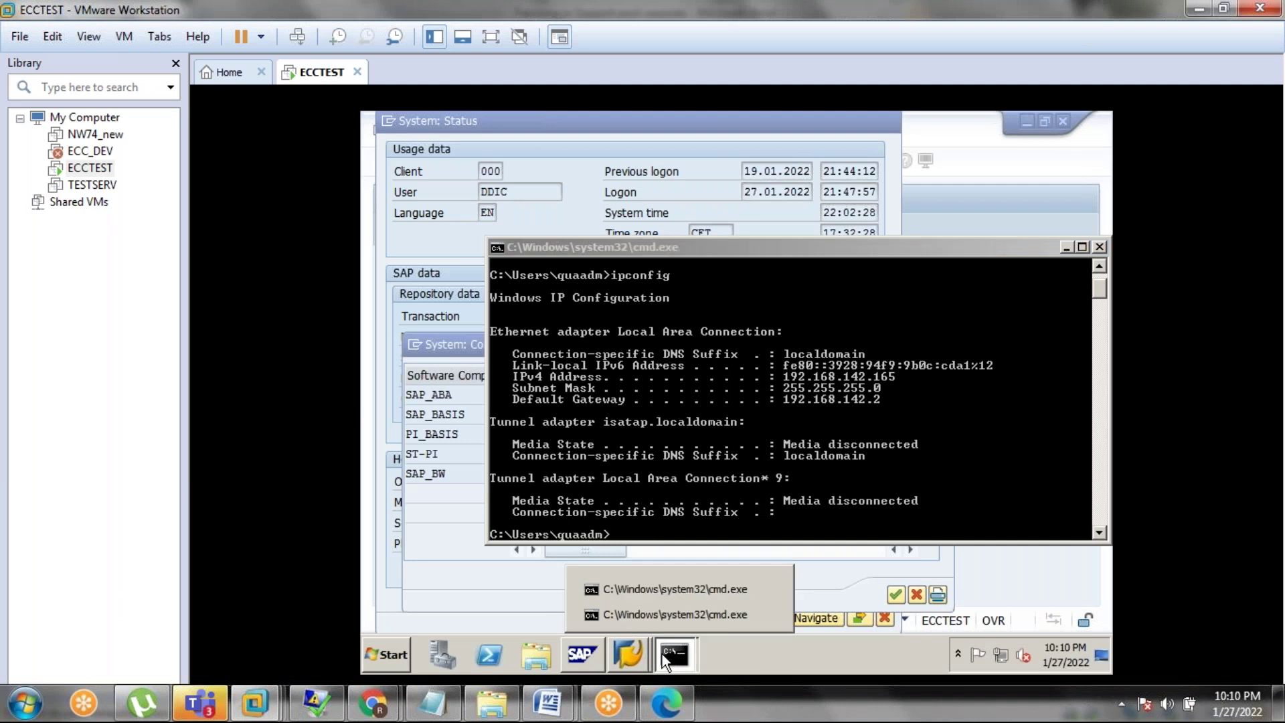
{"action": "left_click", "coordinate": [654, 611]}
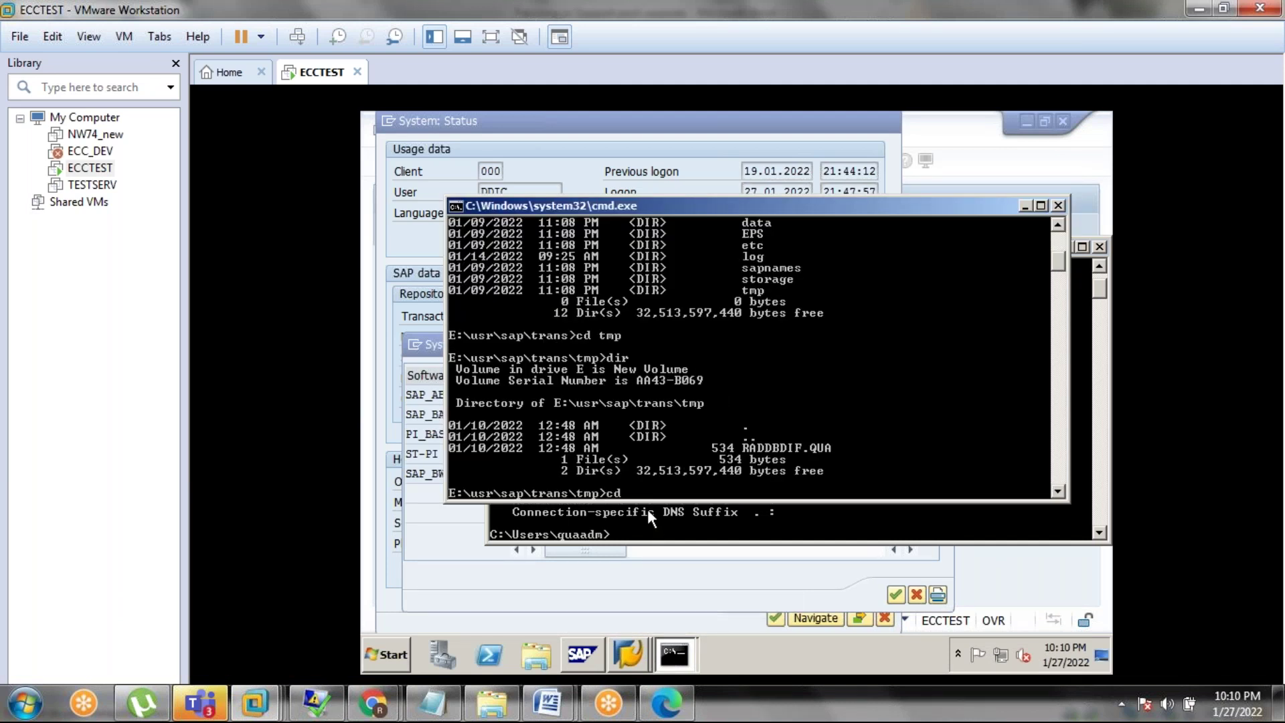
Go up to trans, change into the log directory and list its files, then minimize that command prompt
{"action": "type", "text": "cd .."}
{"action": "key", "text": "Return"}
{"action": "type", "text": "cdlpoh"}
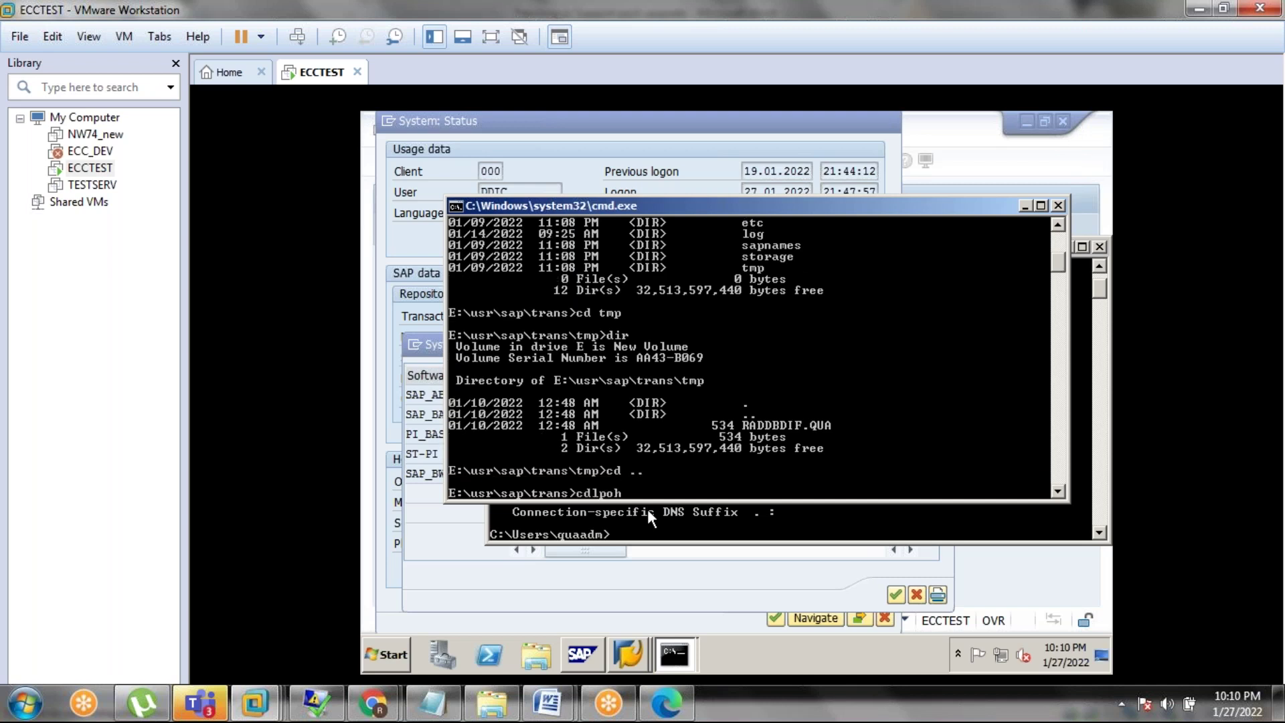
{"action": "key", "text": "BackSpace"}
{"action": "key", "text": "BackSpace"}
{"action": "key", "text": "BackSpace"}
{"action": "key", "text": "BackSpace"}
{"action": "type", "text": "log"}
{"action": "key", "text": "Return"}
{"action": "type", "text": "dir"}
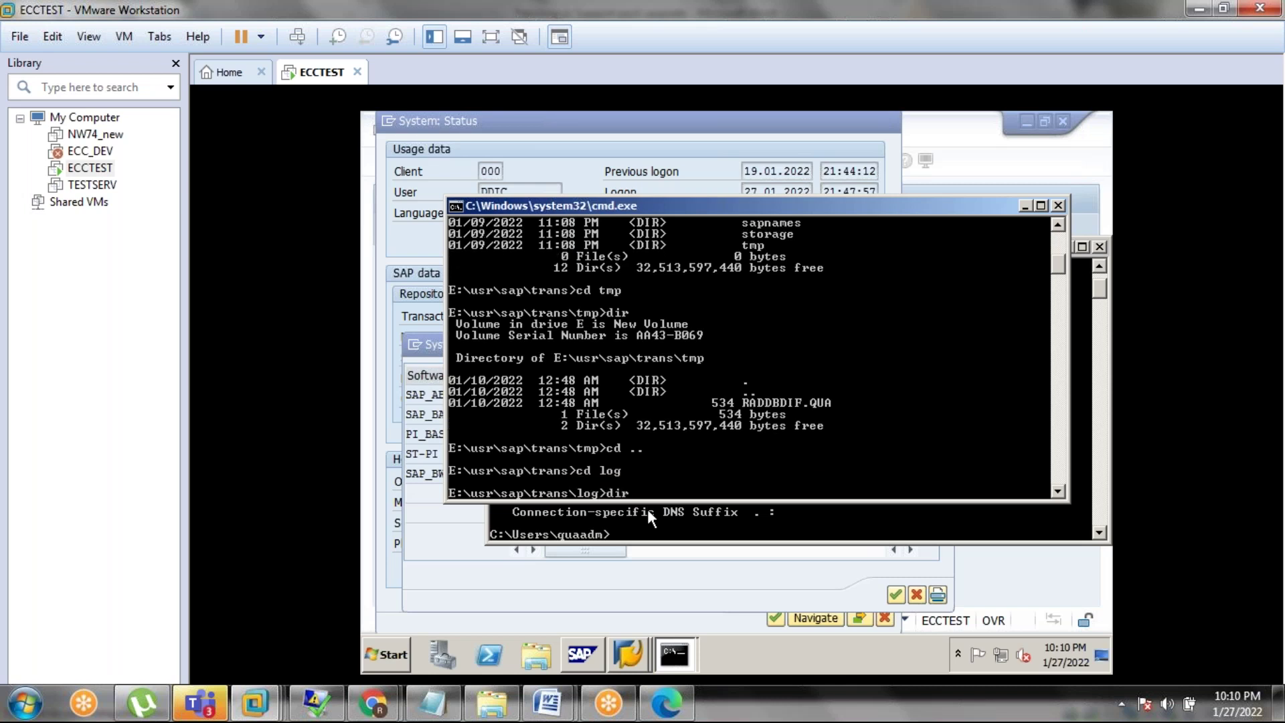
{"action": "key", "text": "Return"}
{"action": "type", "text": "3"}
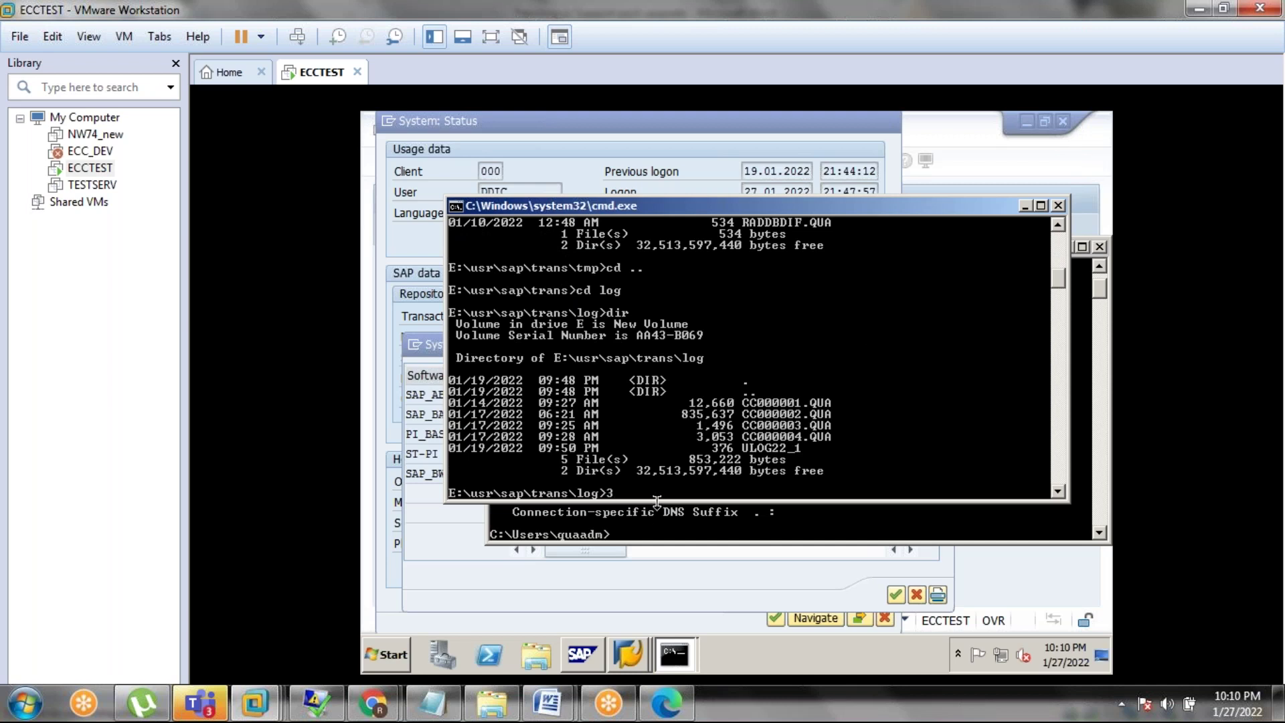
{"action": "left_click", "coordinate": [1025, 205]}
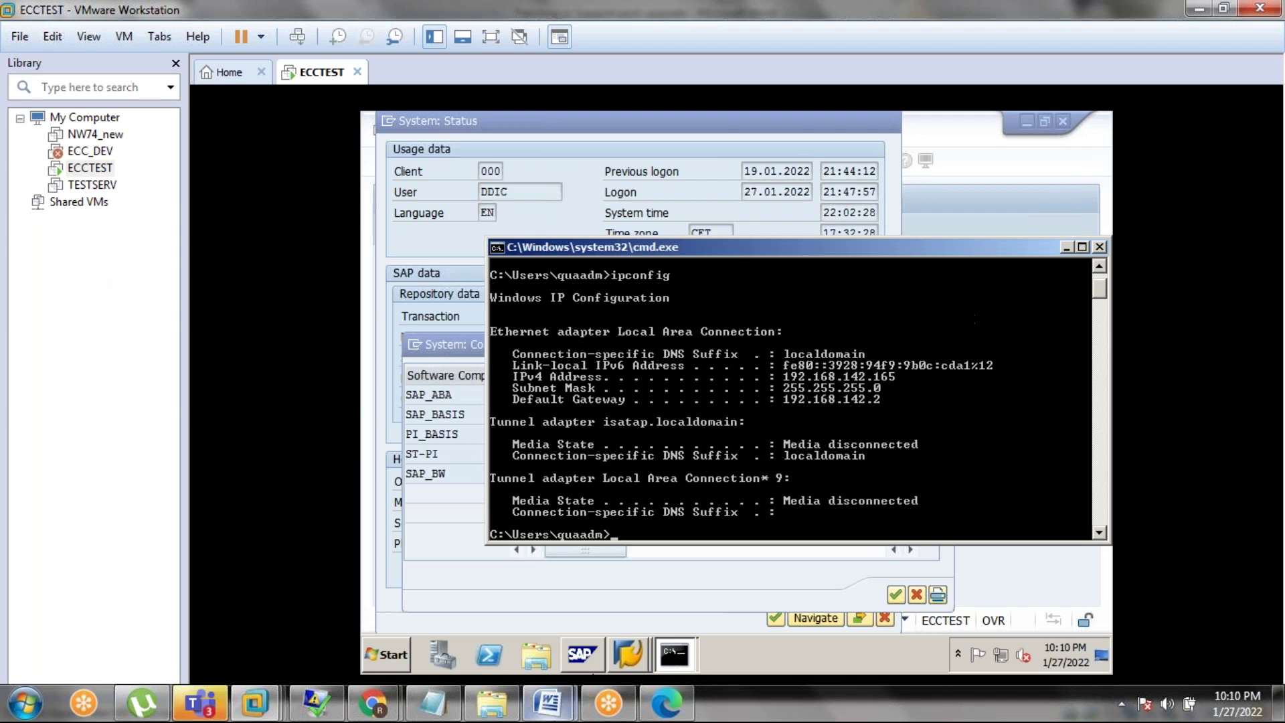
Return to the Patching or Support pack upgrade document and review the package loading, Component Selection, Calculate Queue, SPAM/SAINT Update and Defining Queue sections
{"action": "mouse_move", "coordinate": [548, 702]}
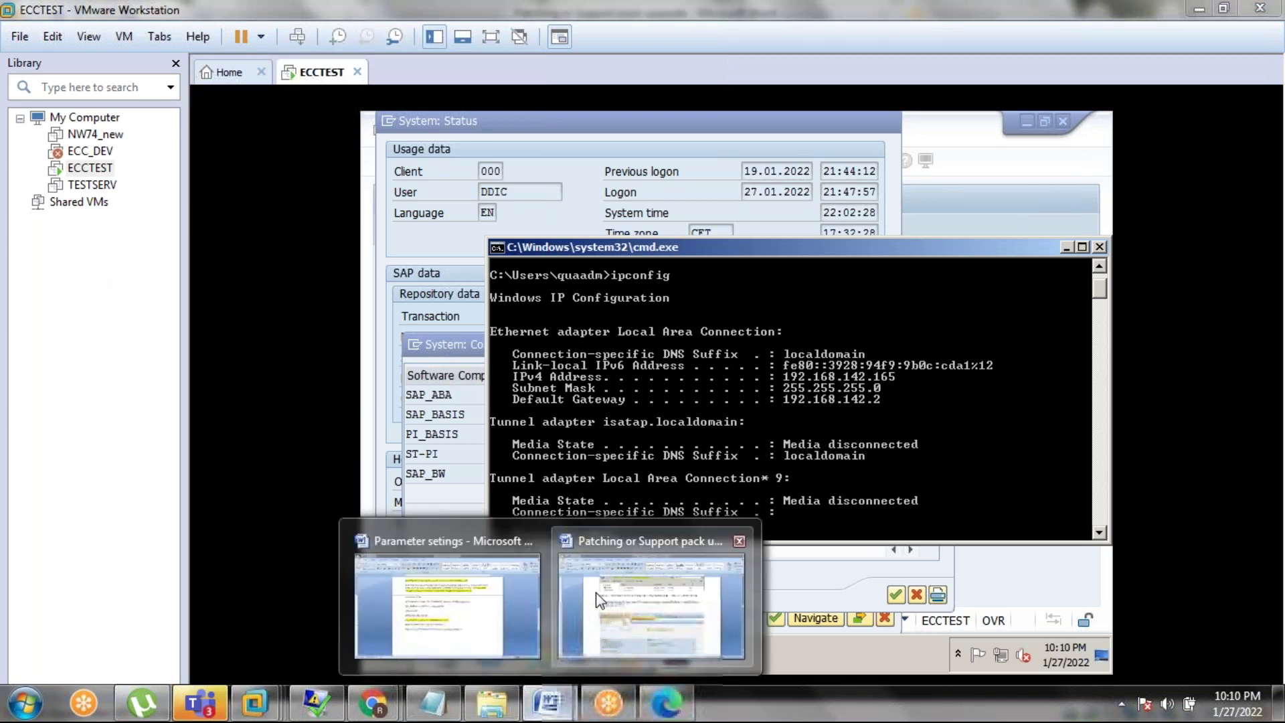
{"action": "left_click", "coordinate": [595, 592]}
{"action": "scroll", "coordinate": [527, 481], "scroll_direction": "down", "scroll_amount": 3}
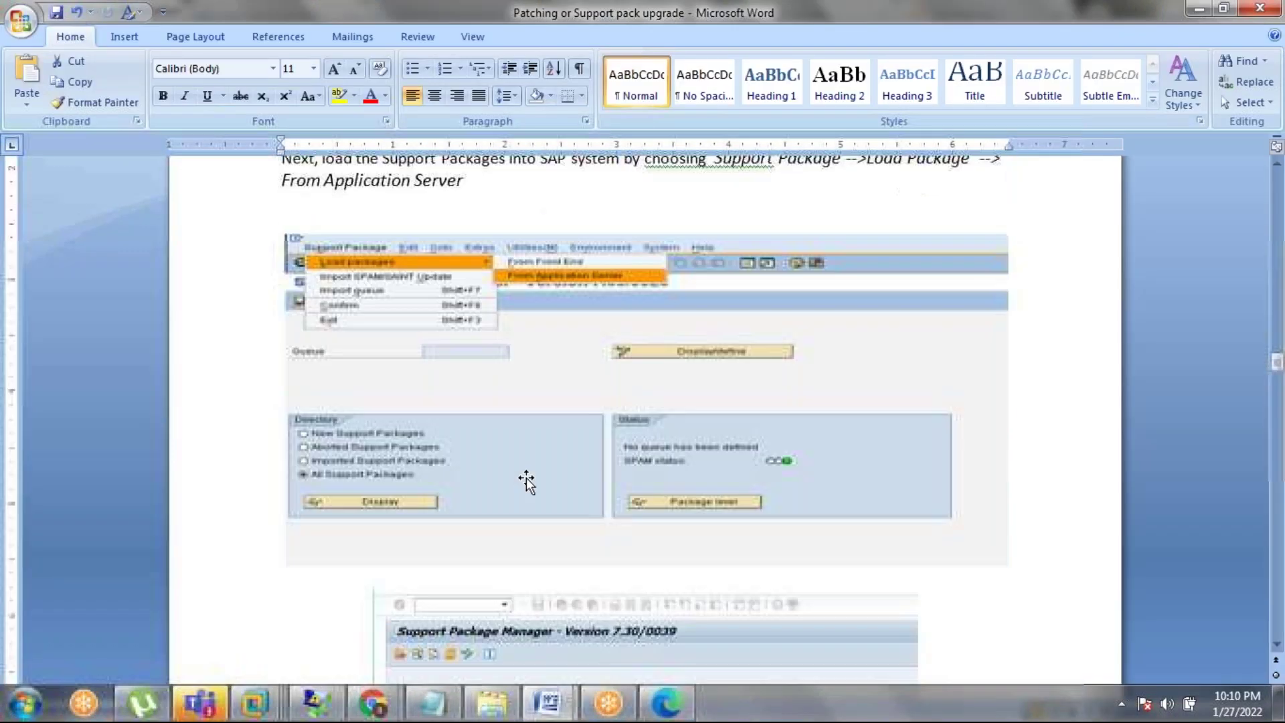
{"action": "scroll", "coordinate": [629, 466], "scroll_direction": "down", "scroll_amount": 10}
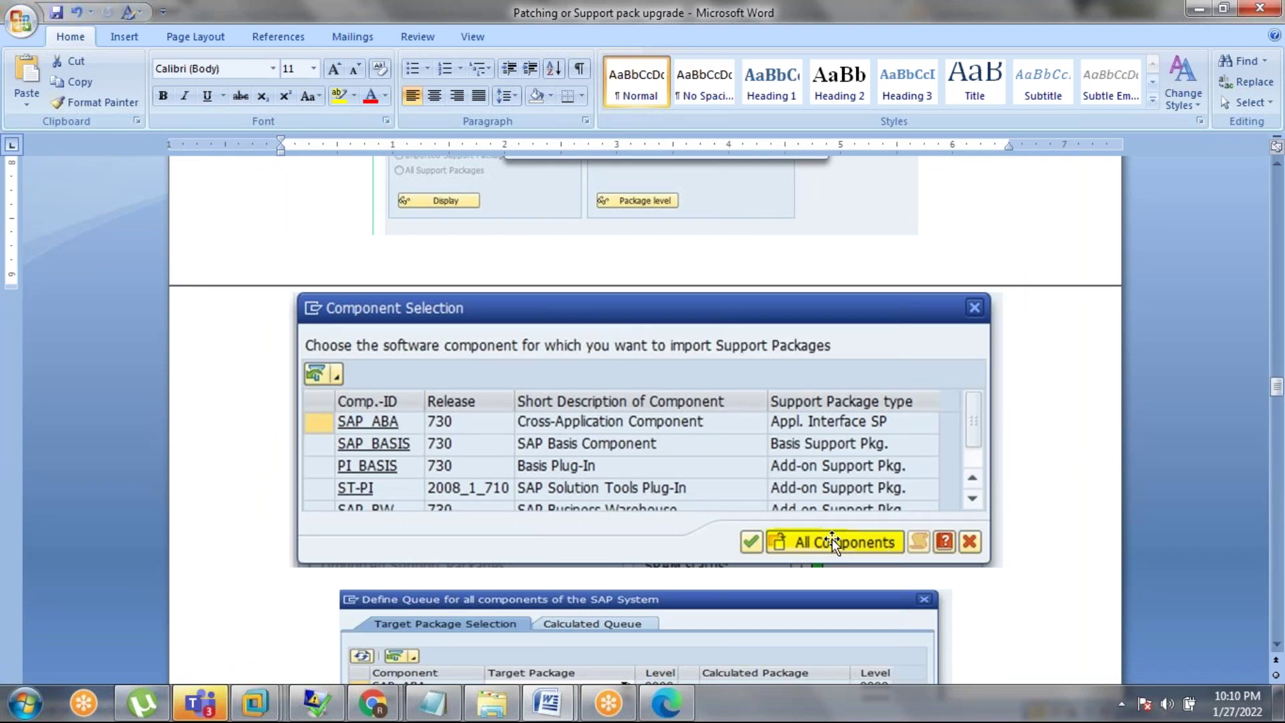
{"action": "scroll", "coordinate": [833, 542], "scroll_direction": "down", "scroll_amount": 4}
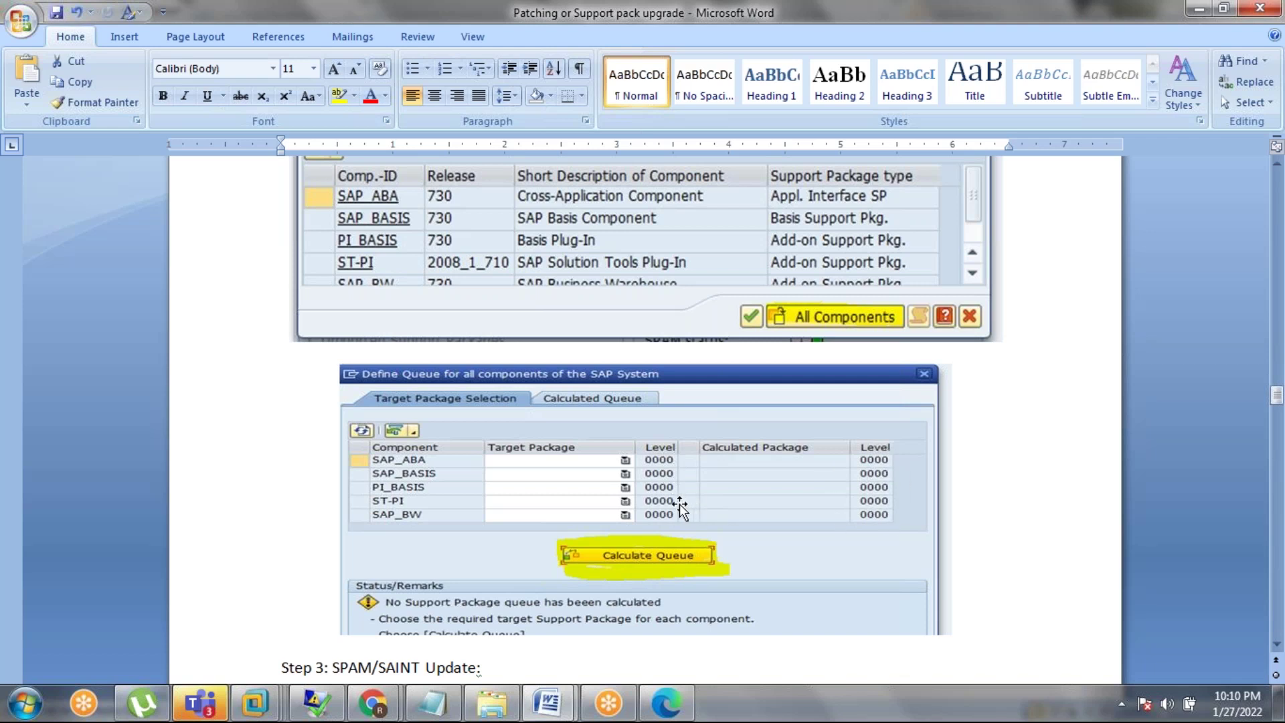
{"action": "scroll", "coordinate": [644, 553], "scroll_direction": "down", "scroll_amount": 8}
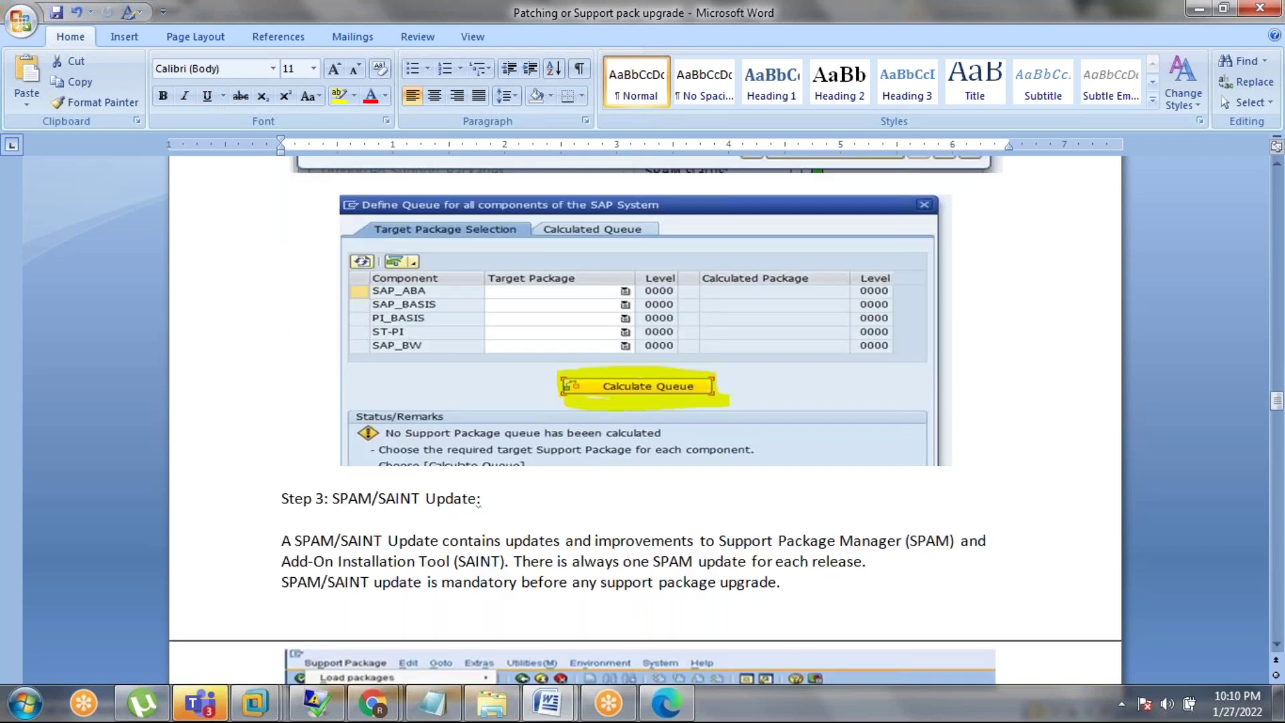
{"action": "scroll", "coordinate": [644, 553], "scroll_direction": "up", "scroll_amount": 3}
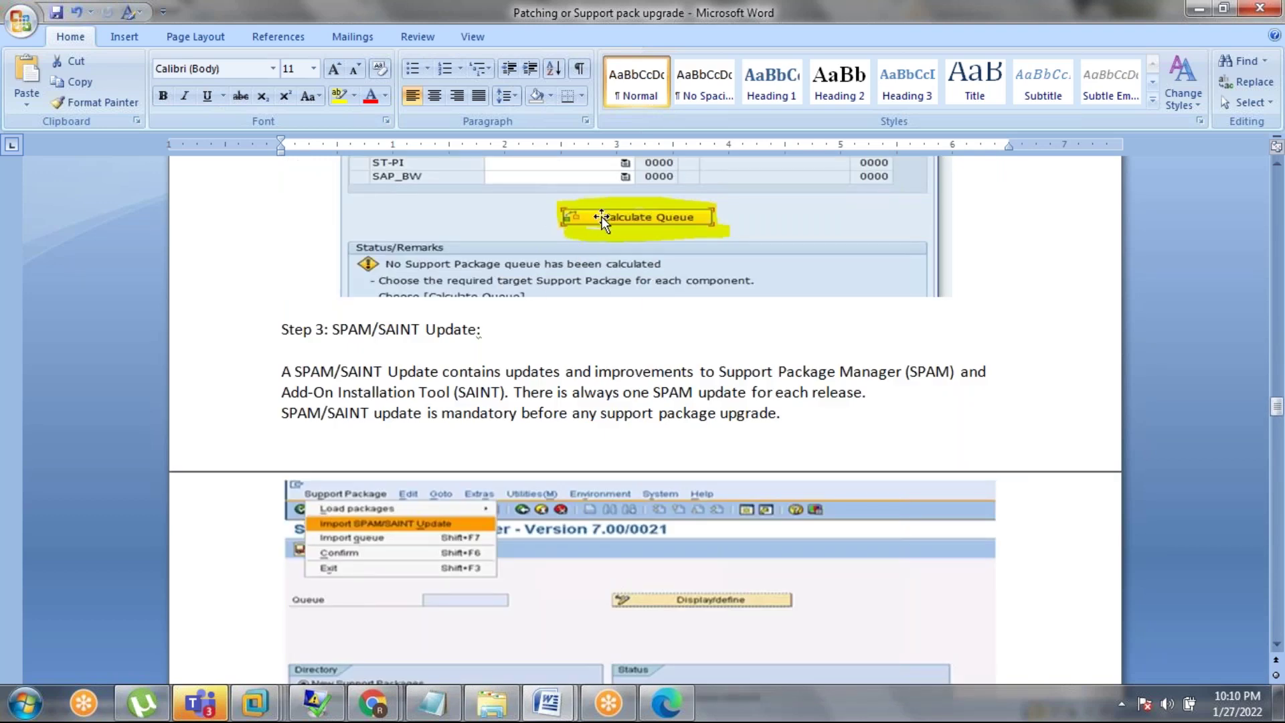
{"action": "scroll", "coordinate": [601, 209], "scroll_direction": "up", "scroll_amount": 1}
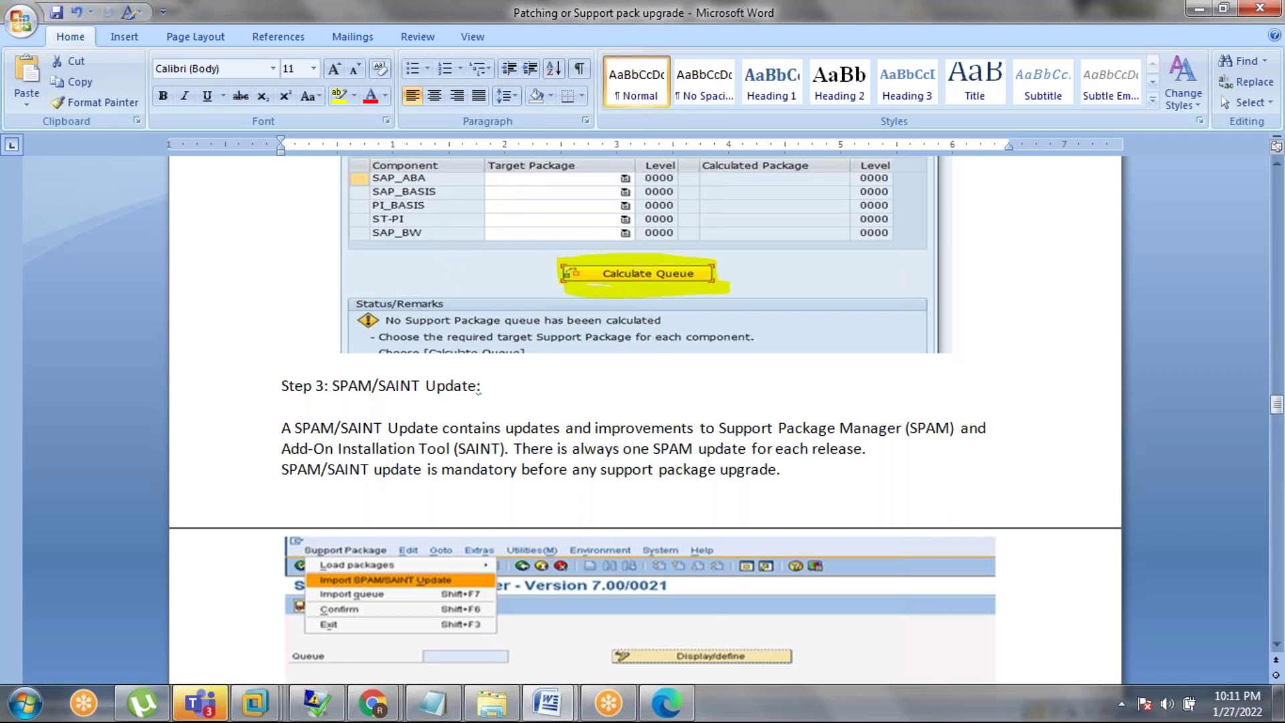
{"action": "left_click", "coordinate": [514, 213]}
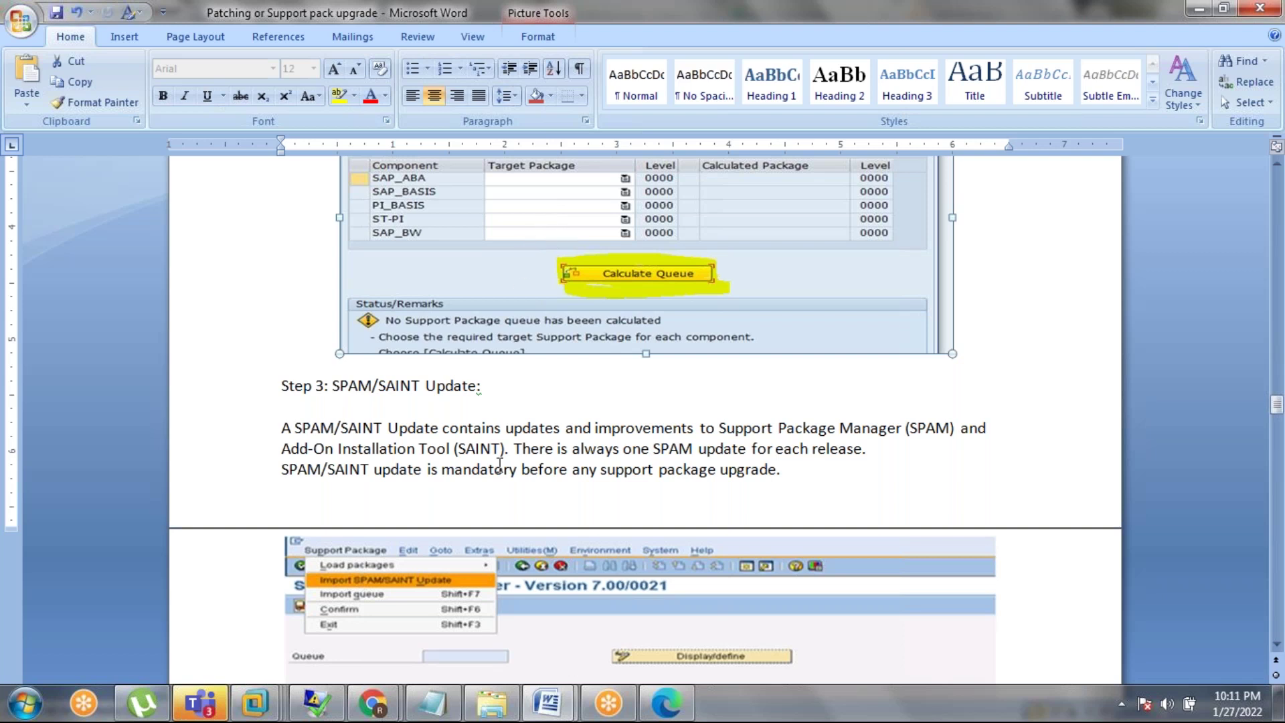
{"action": "scroll", "coordinate": [435, 459], "scroll_direction": "down", "scroll_amount": 8}
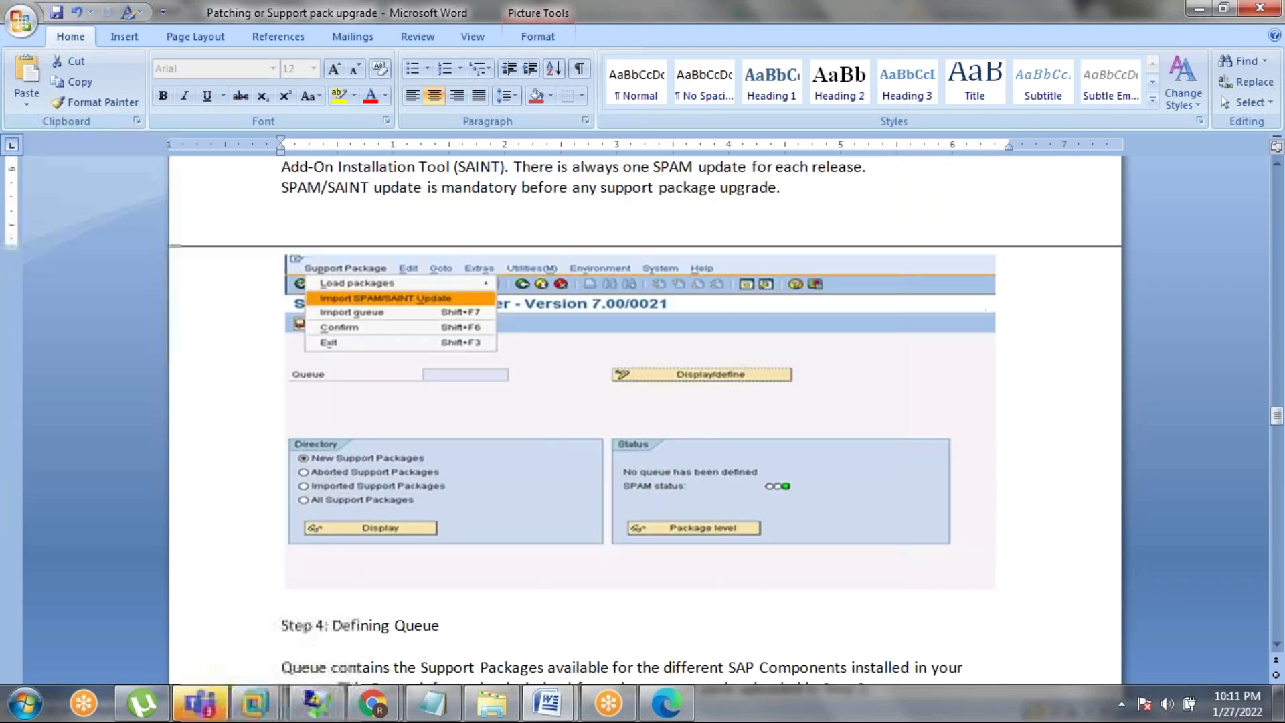
{"action": "scroll", "coordinate": [436, 459], "scroll_direction": "down", "scroll_amount": 3}
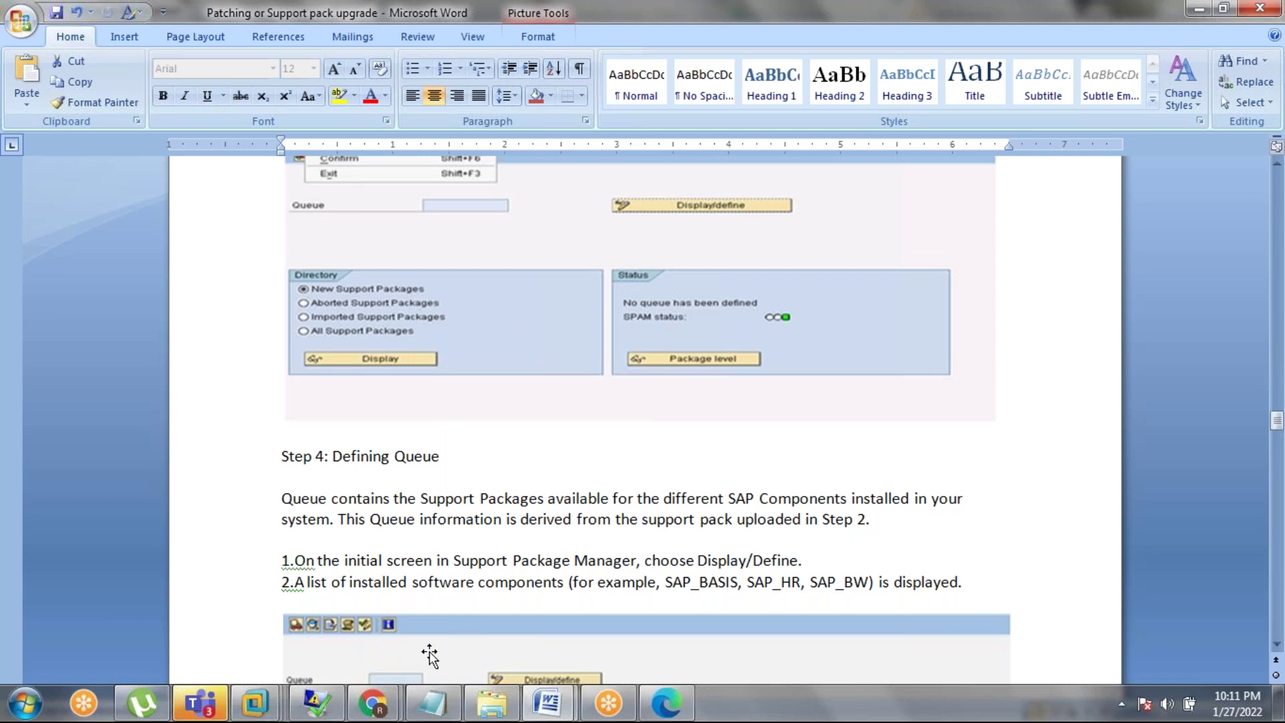
Switch back to ECCTEST and close the ipconfig command prompt and the Component information and System Status windows
{"action": "mouse_move", "coordinate": [268, 699]}
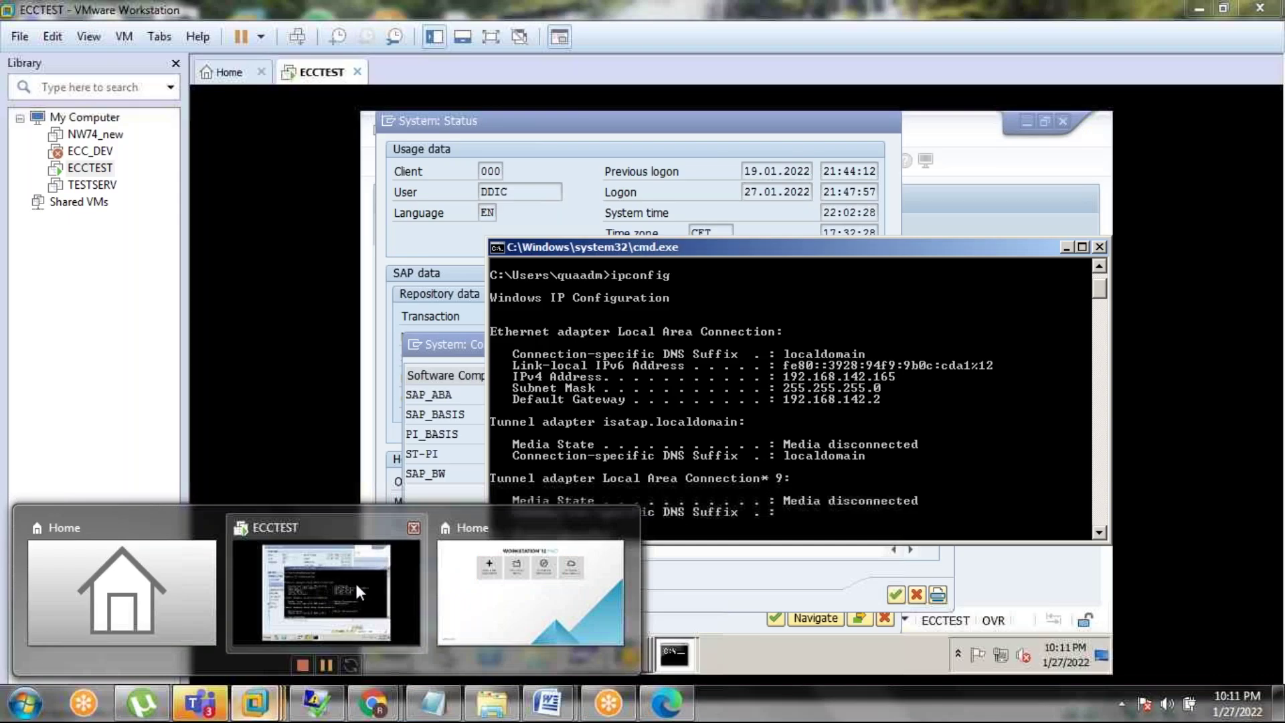
{"action": "left_click", "coordinate": [345, 575]}
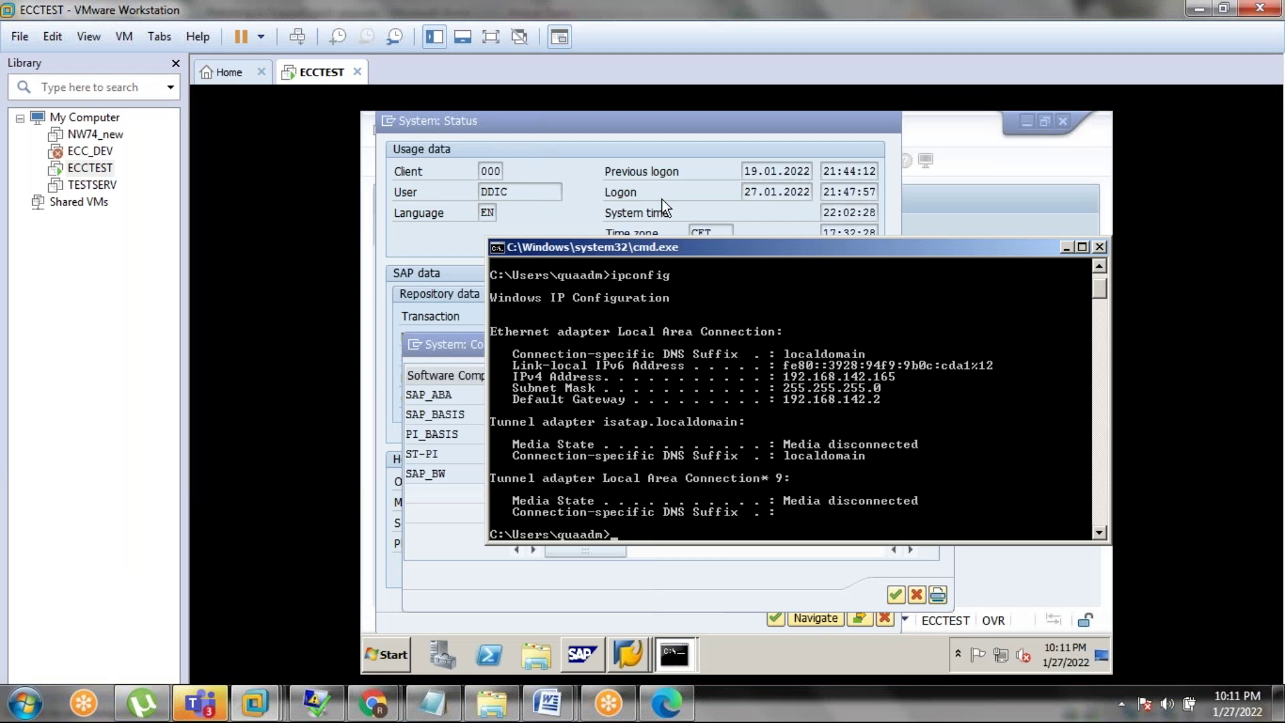
{"action": "left_click", "coordinate": [1099, 249]}
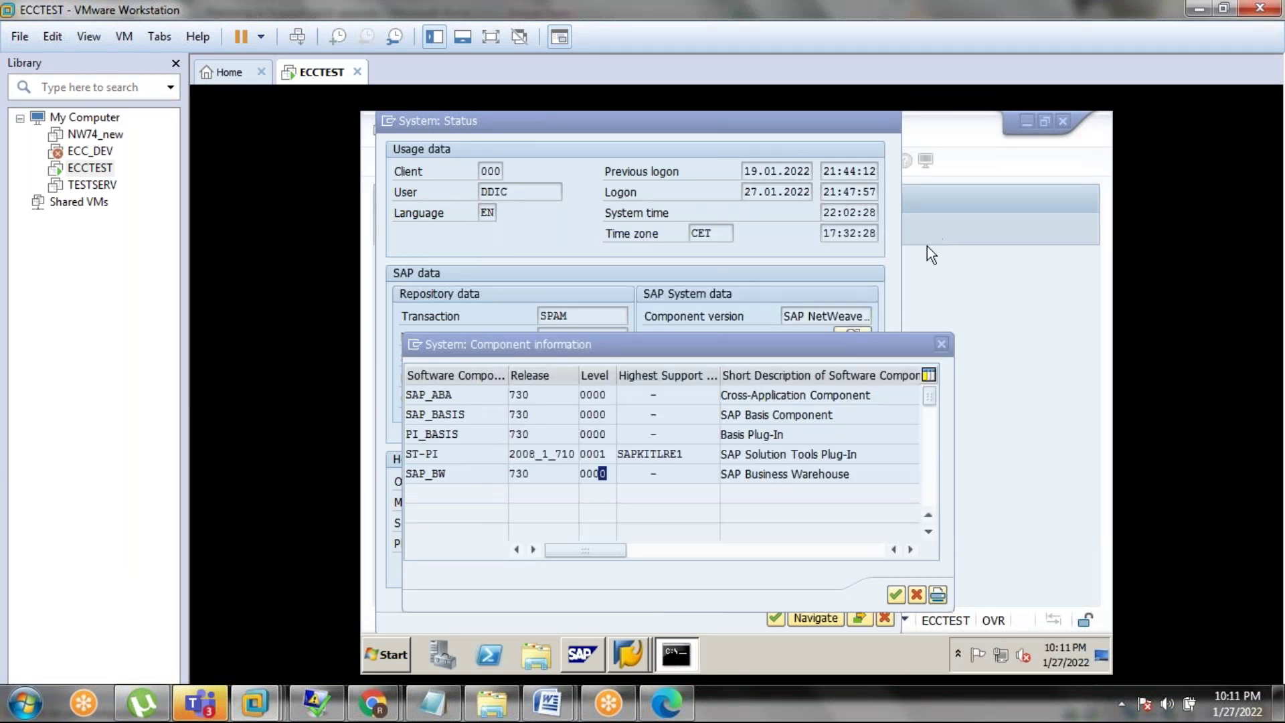
{"action": "left_click", "coordinate": [944, 345]}
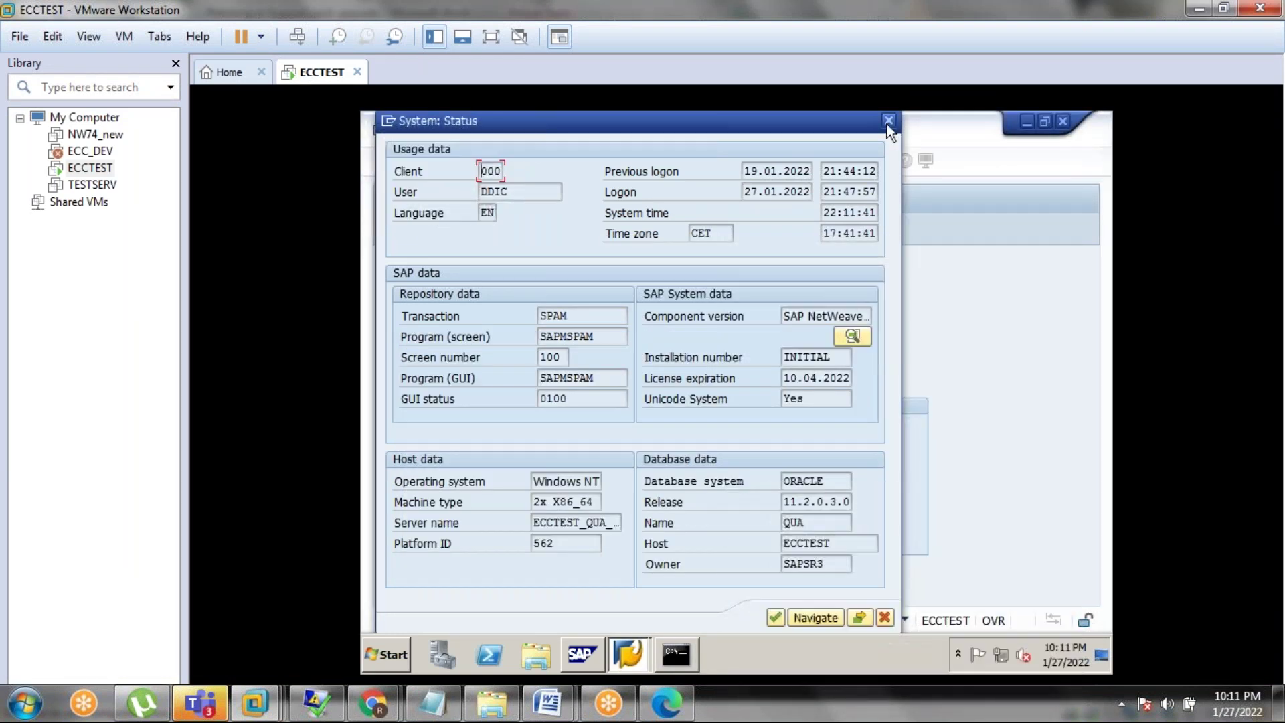
{"action": "left_click", "coordinate": [883, 117]}
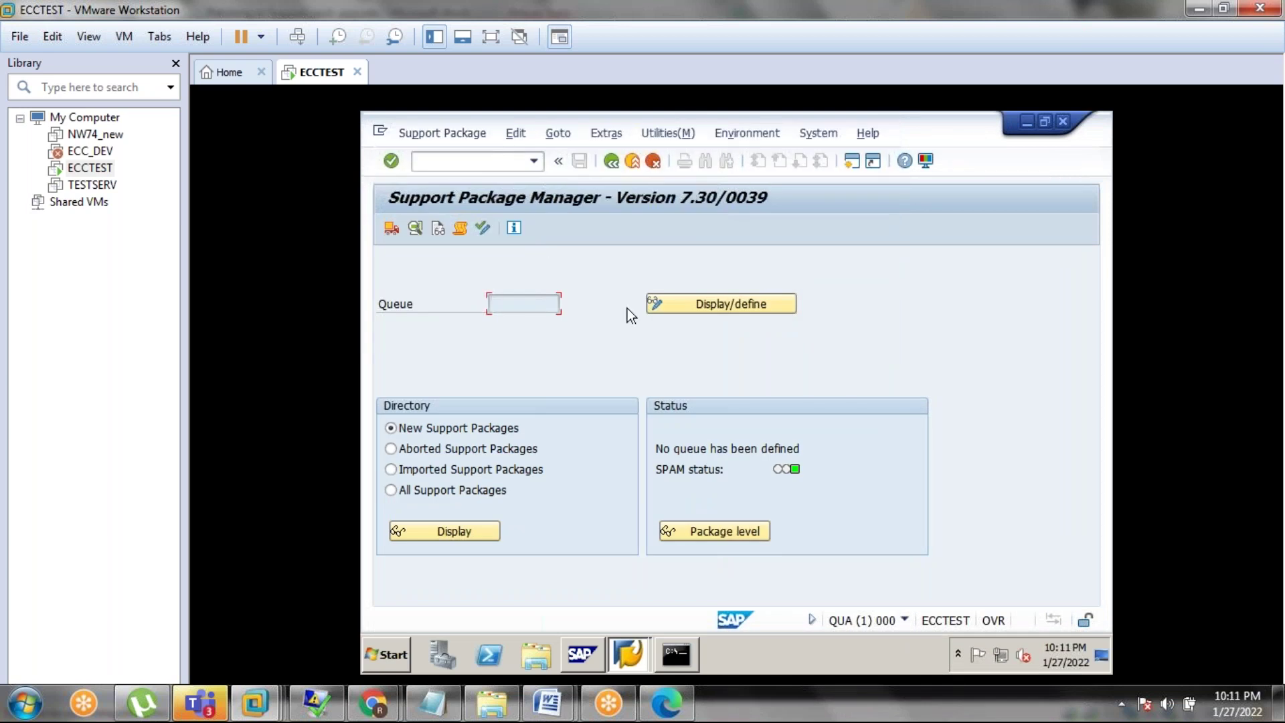
Open the queue definition from Support Package Manager for all components and calculate the queue
{"action": "left_click", "coordinate": [692, 308]}
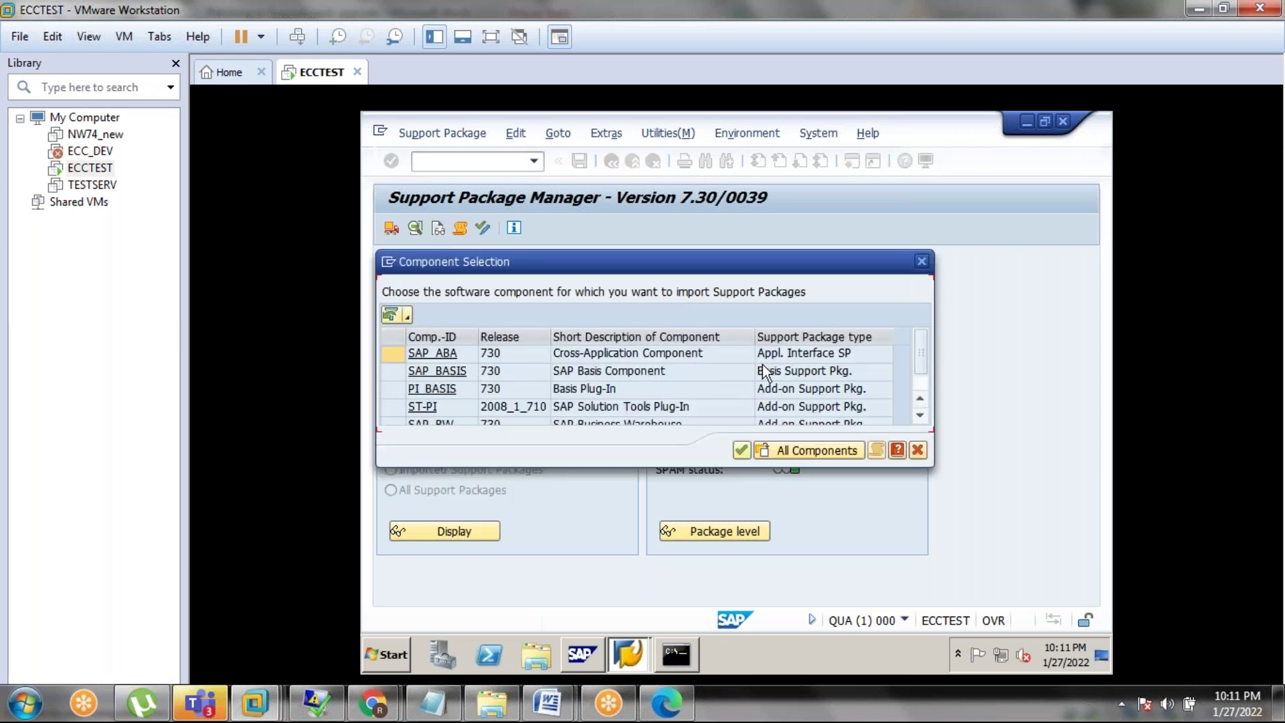
{"action": "left_click", "coordinate": [792, 449]}
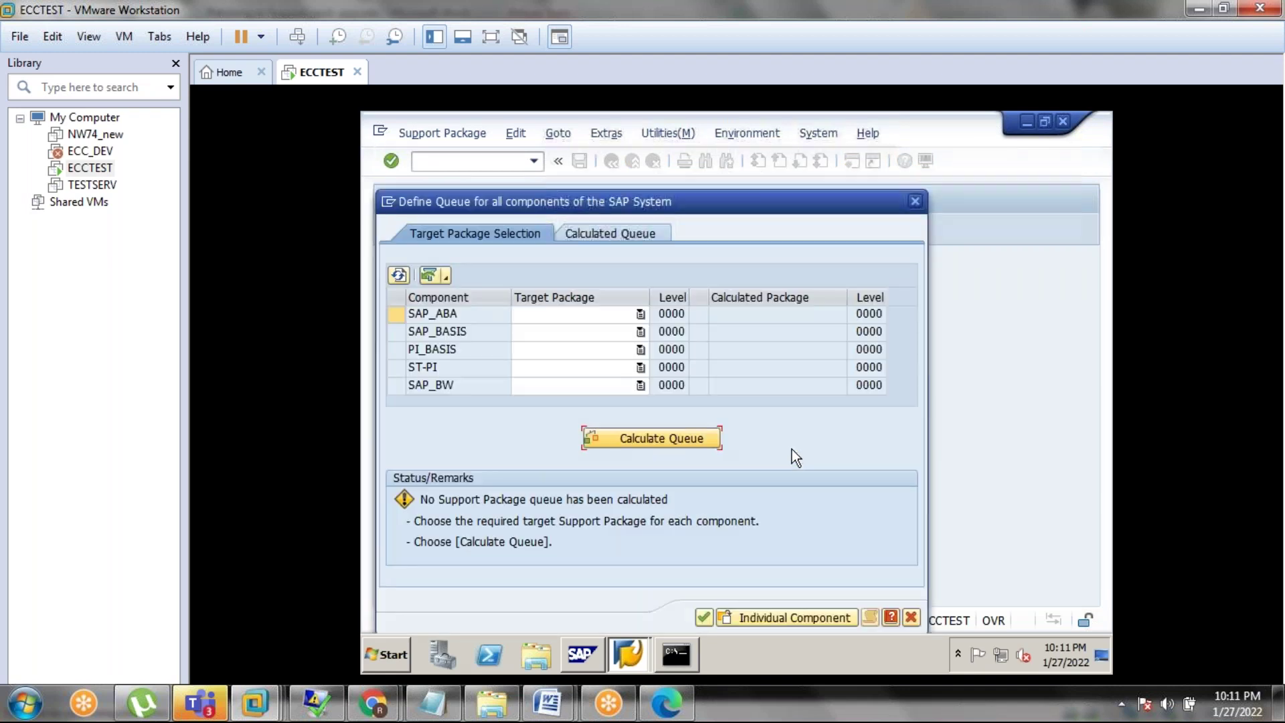
{"action": "left_click", "coordinate": [632, 437]}
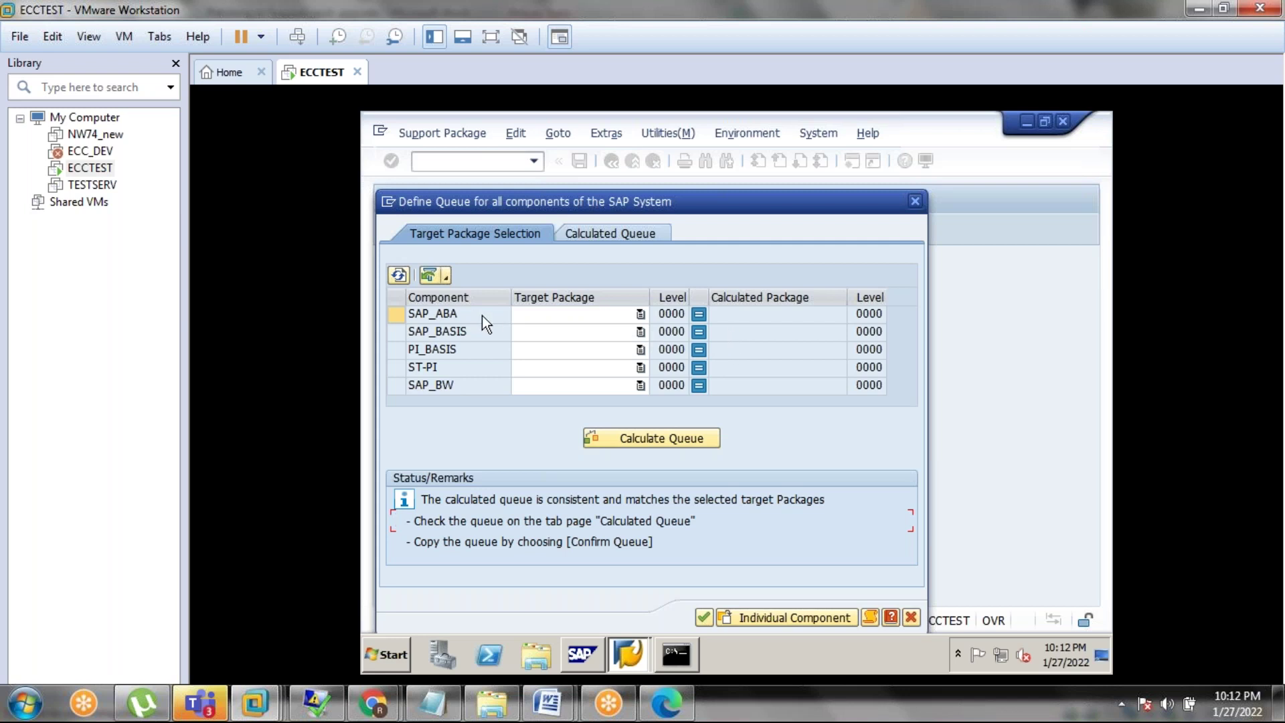
Point out the Target Package and Calculated Package cells of SAP_ABA and SAP_BASIS in the queue table
{"action": "left_click", "coordinate": [628, 317]}
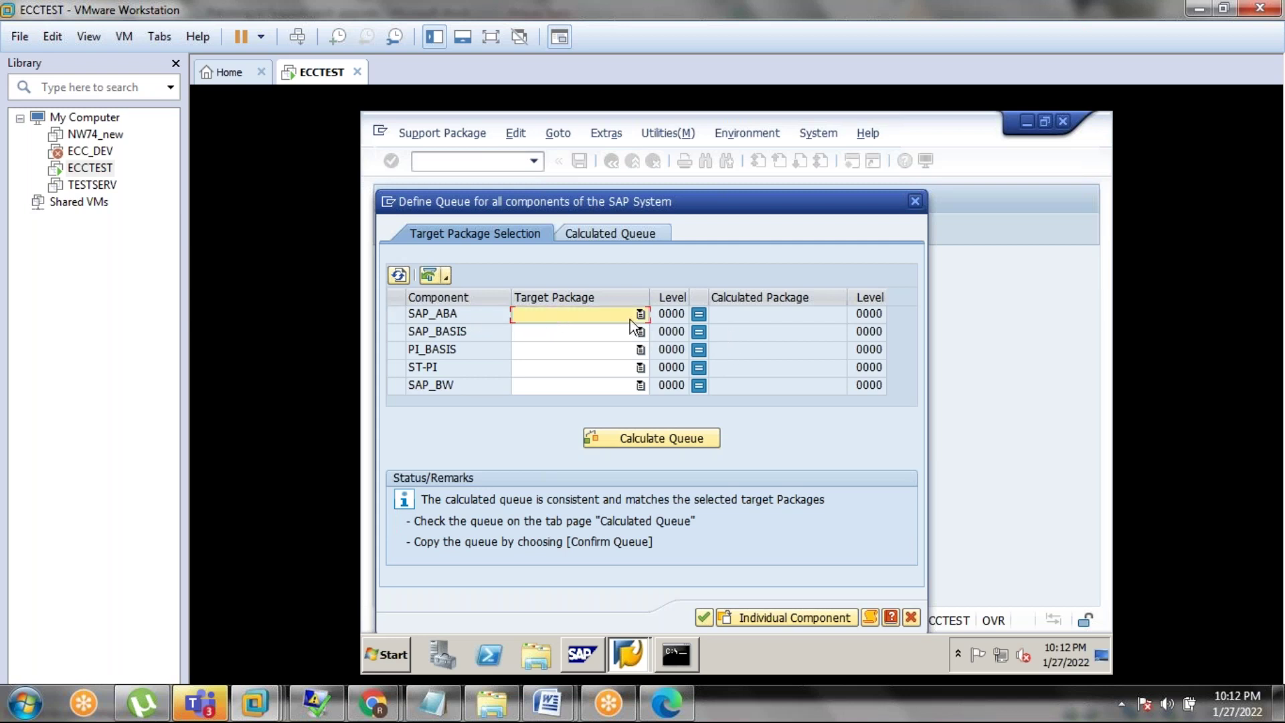
{"action": "left_click", "coordinate": [778, 314]}
{"action": "left_click", "coordinate": [582, 338]}
{"action": "left_click", "coordinate": [737, 335]}
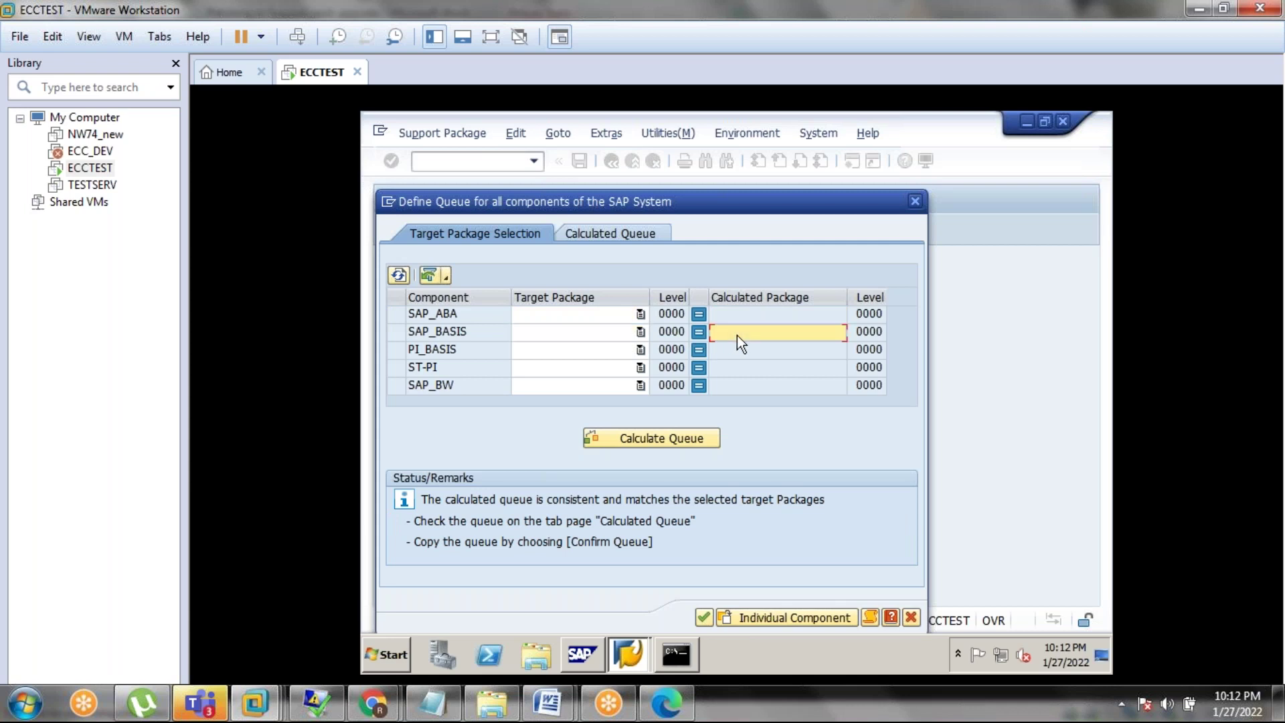
Confirm the calculated queue for all components and try to import the queue from Support Package Manager
{"action": "left_click", "coordinate": [704, 616]}
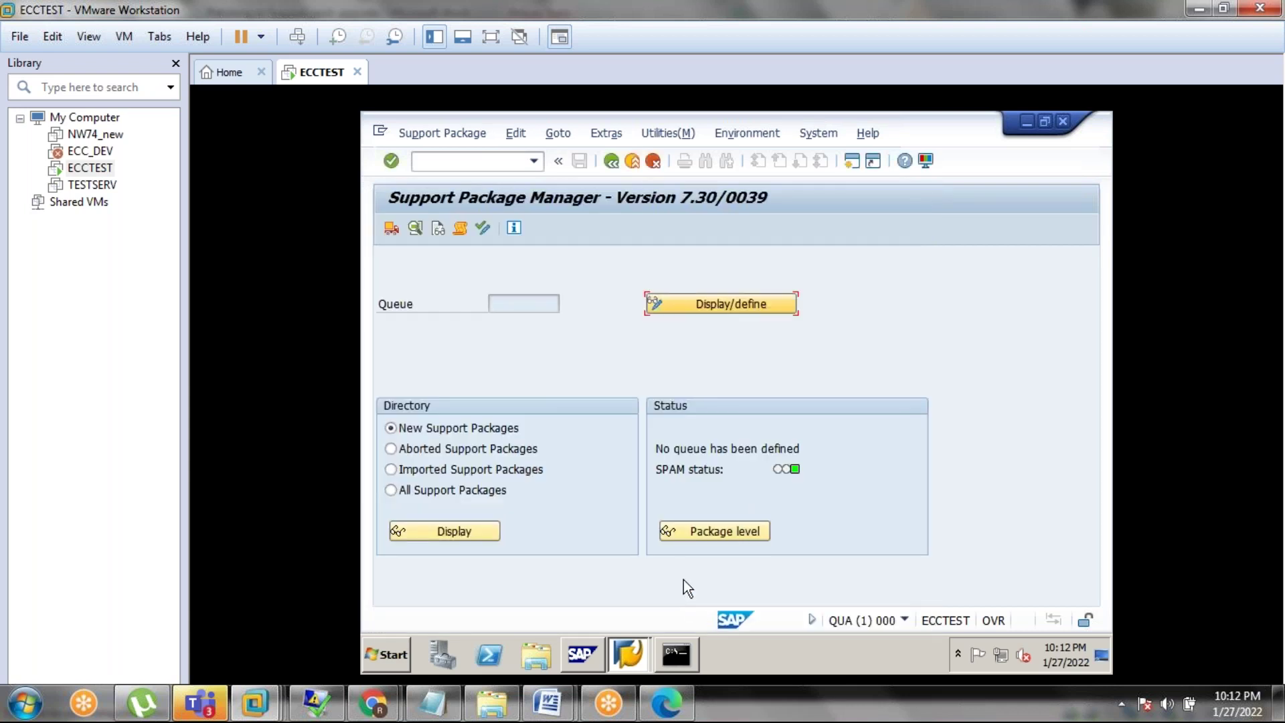
{"action": "left_click", "coordinate": [438, 133]}
{"action": "left_click", "coordinate": [436, 198]}
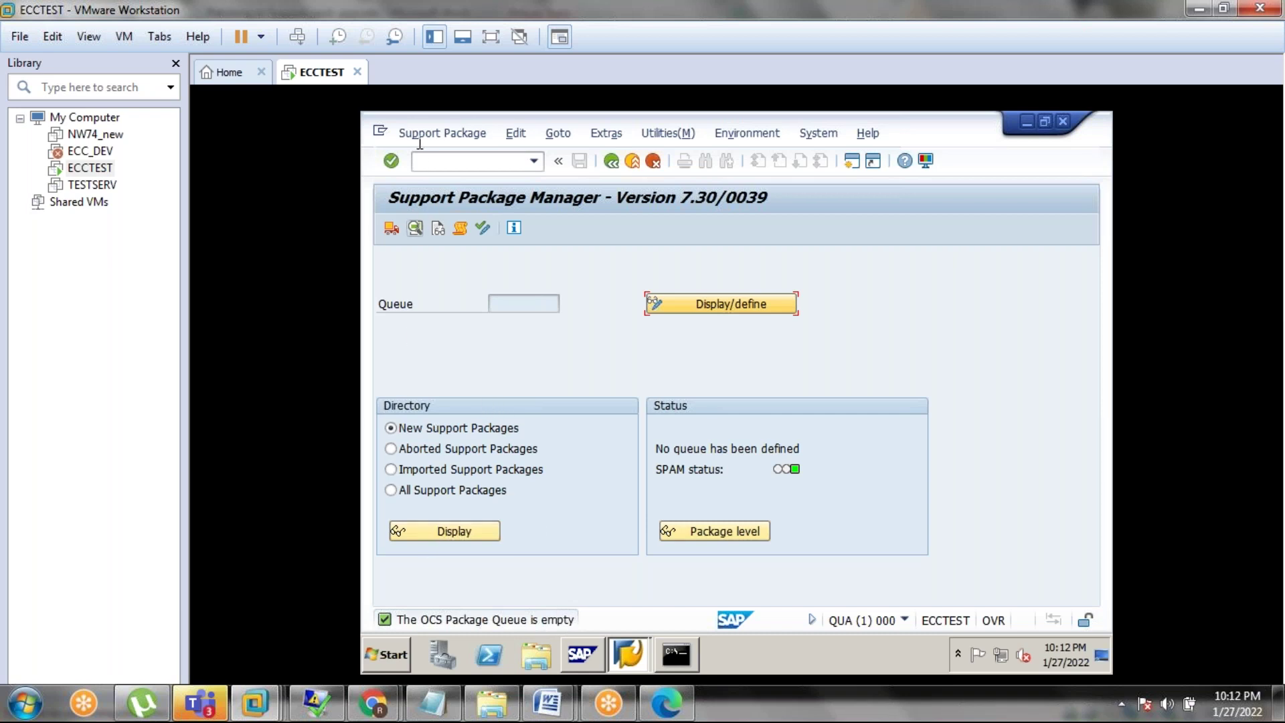
{"action": "left_click", "coordinate": [398, 127]}
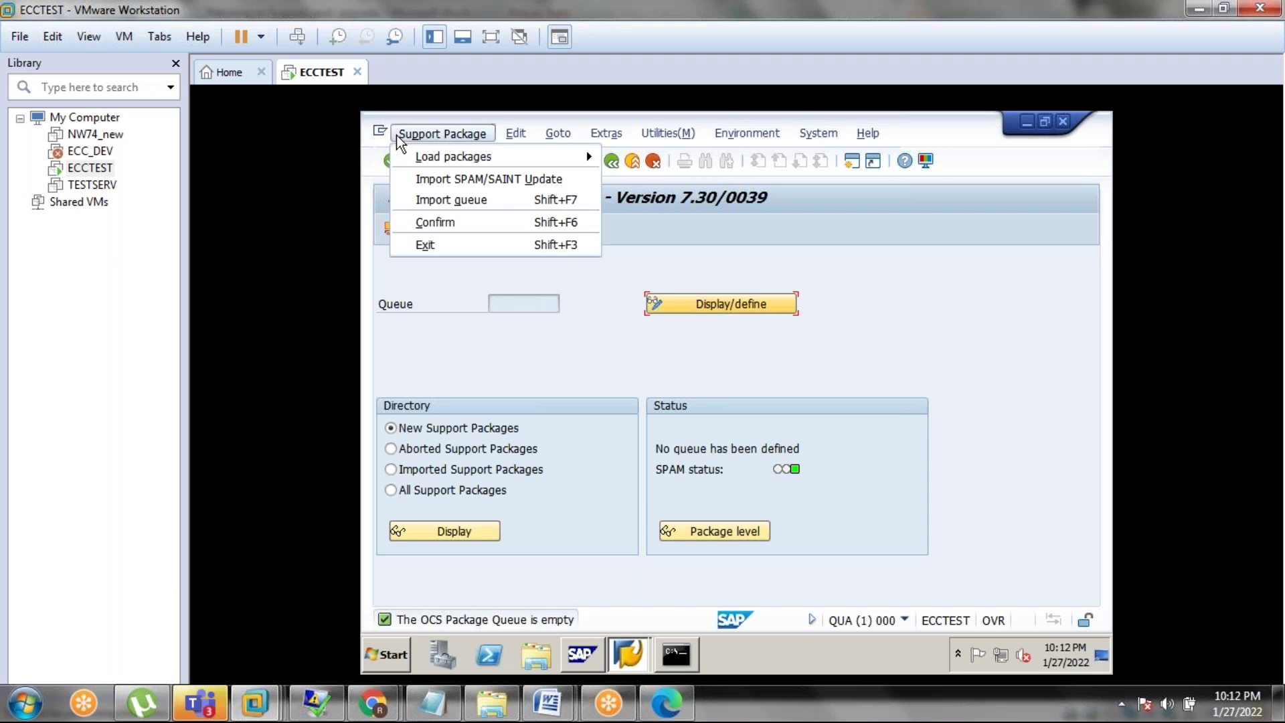
{"action": "left_click", "coordinate": [425, 200]}
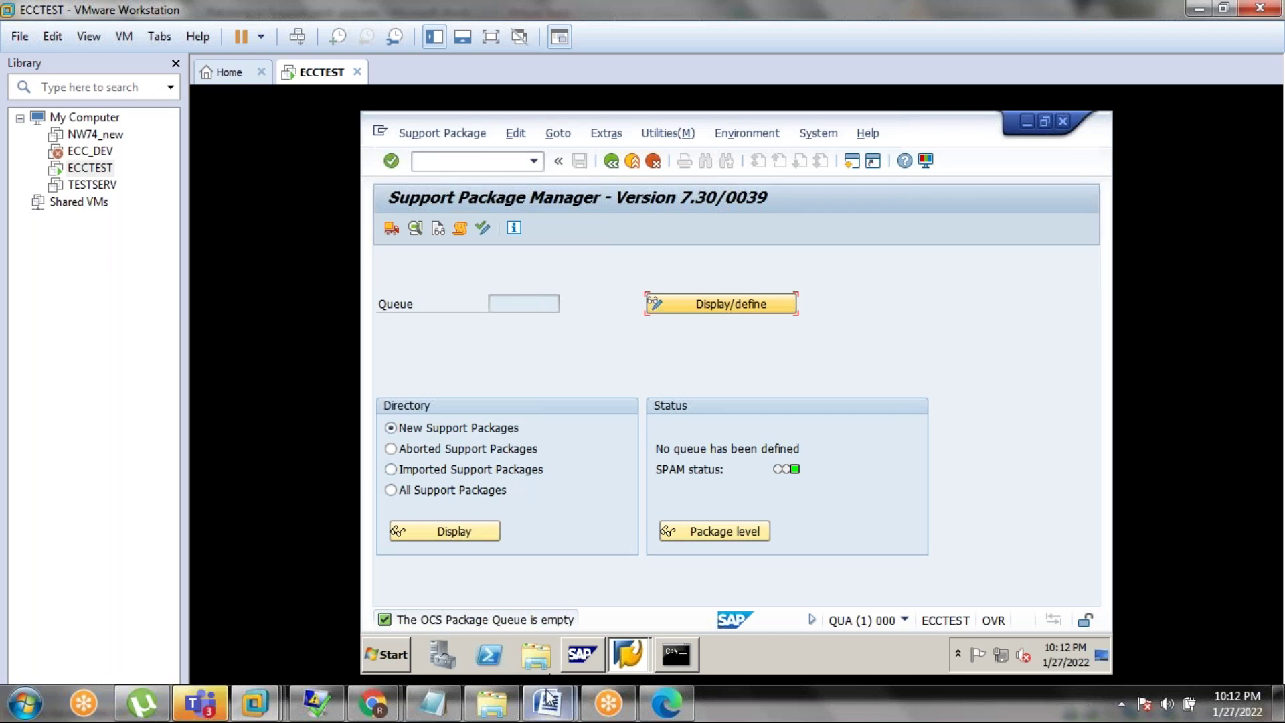
Switch to the Patching or Support pack upgrade document and review the Component Selection, Define Queue and Confirm queue screenshots
{"action": "mouse_move", "coordinate": [548, 697]}
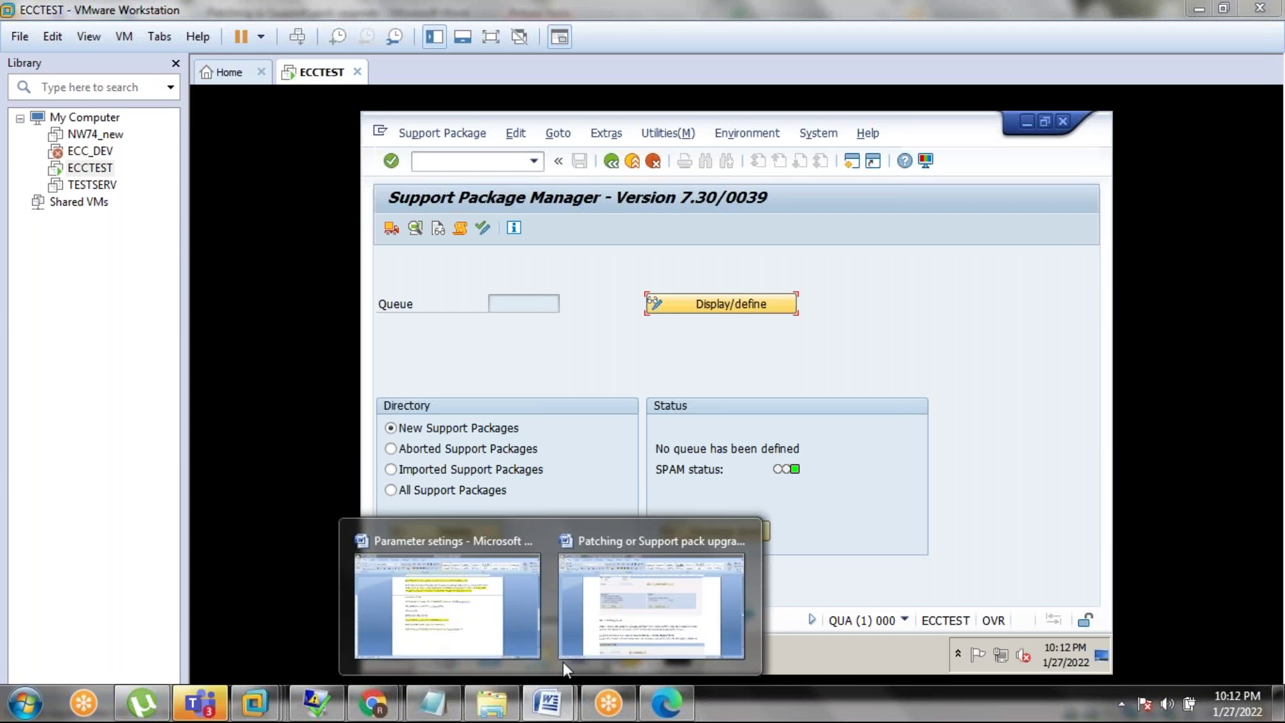
{"action": "left_click", "coordinate": [487, 602]}
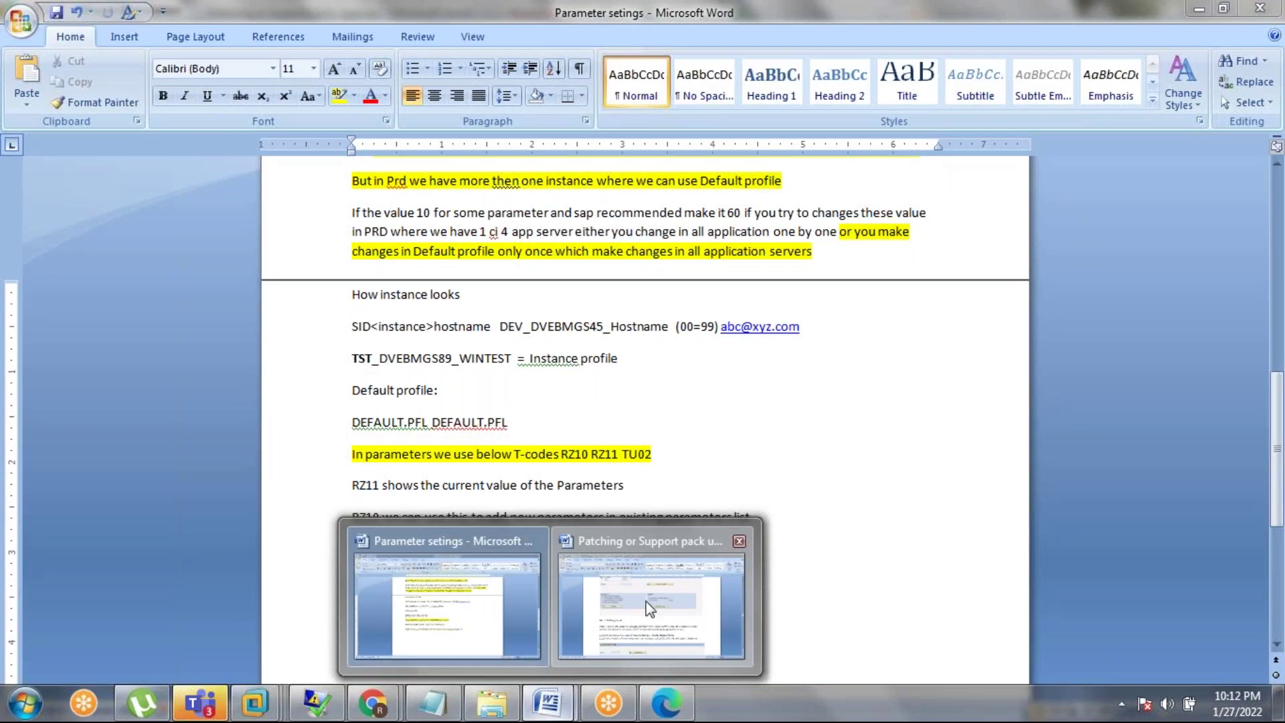
{"action": "left_click", "coordinate": [645, 600]}
{"action": "scroll", "coordinate": [652, 521], "scroll_direction": "down", "scroll_amount": 10}
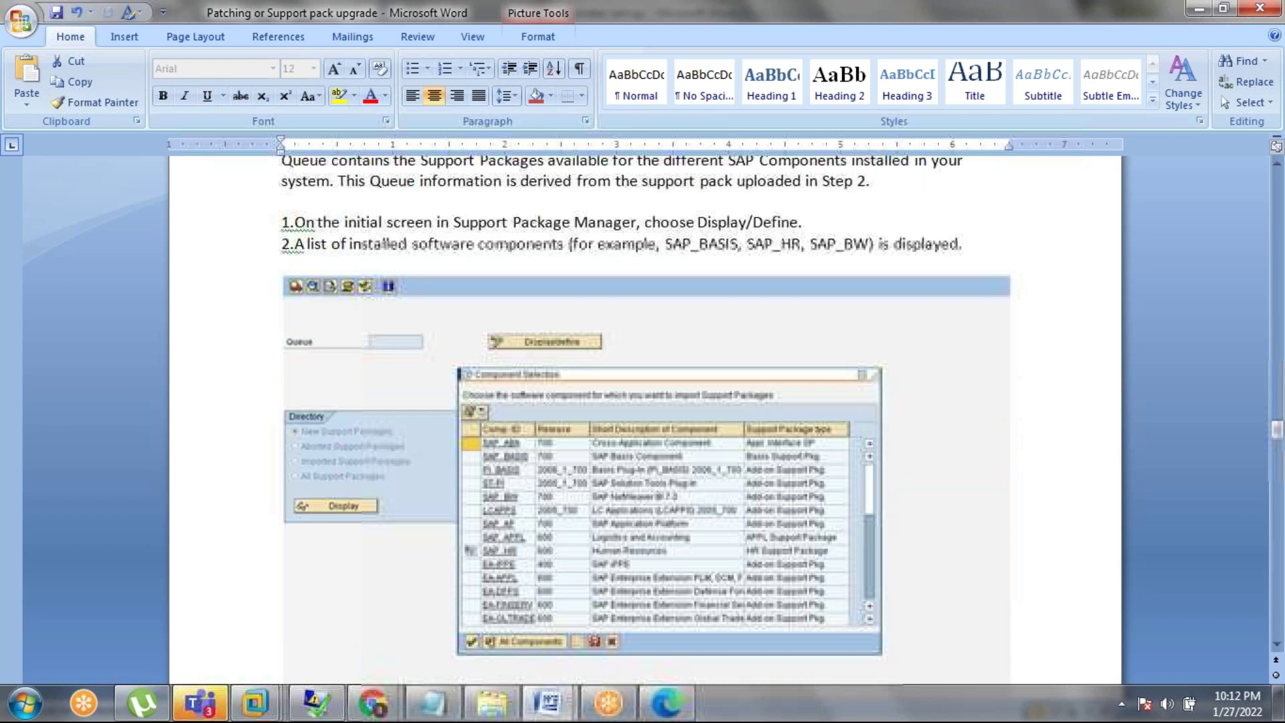
{"action": "scroll", "coordinate": [650, 522], "scroll_direction": "down", "scroll_amount": 2}
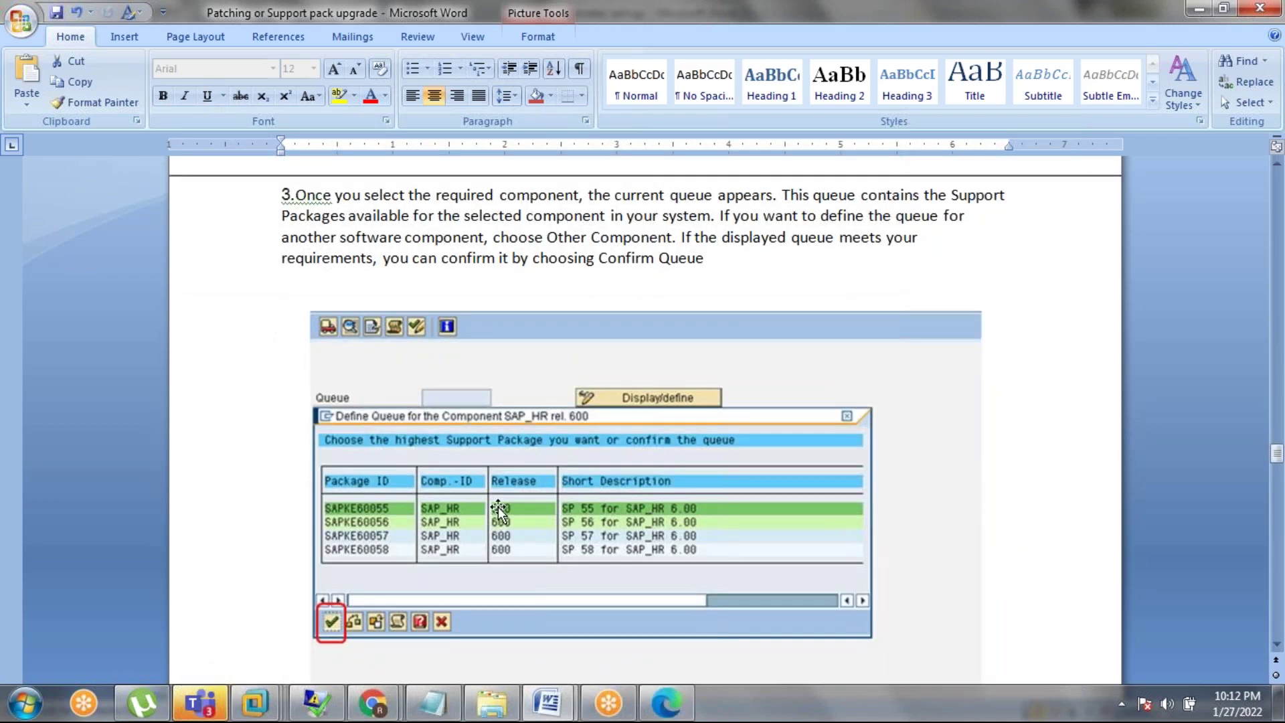
{"action": "scroll", "coordinate": [522, 512], "scroll_direction": "down", "scroll_amount": 4}
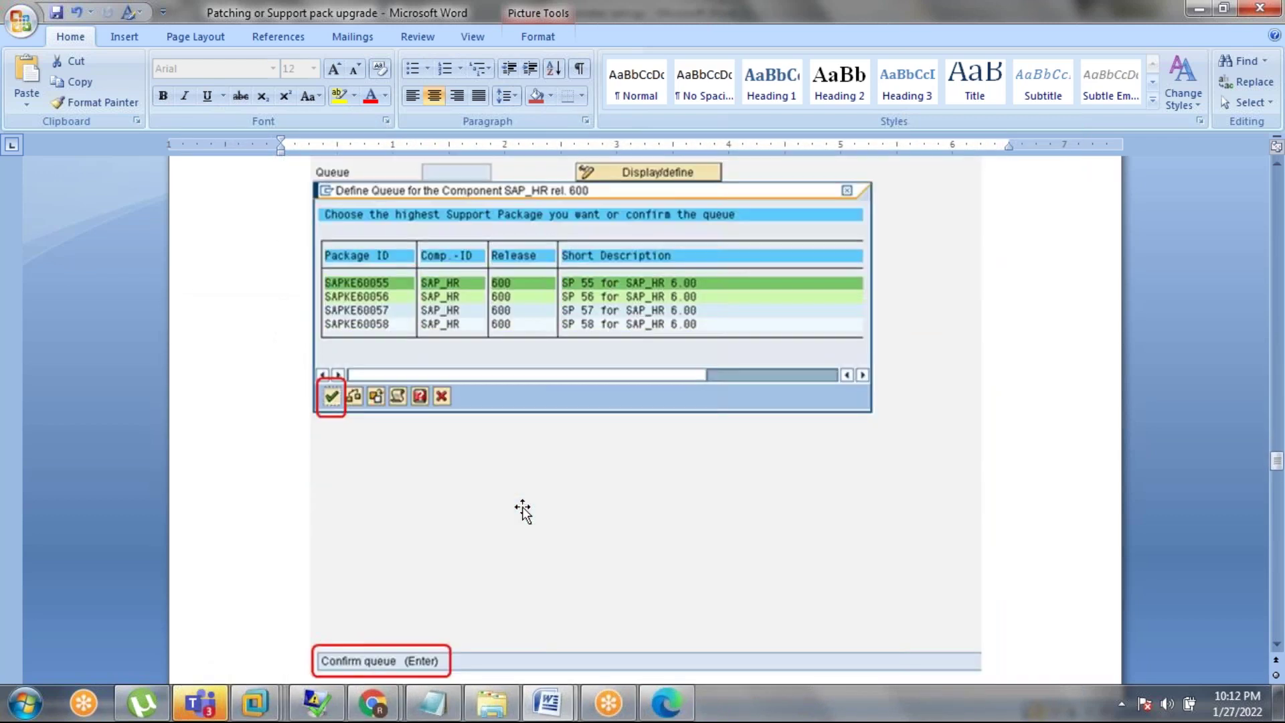
{"action": "scroll", "coordinate": [522, 512], "scroll_direction": "down", "scroll_amount": 1}
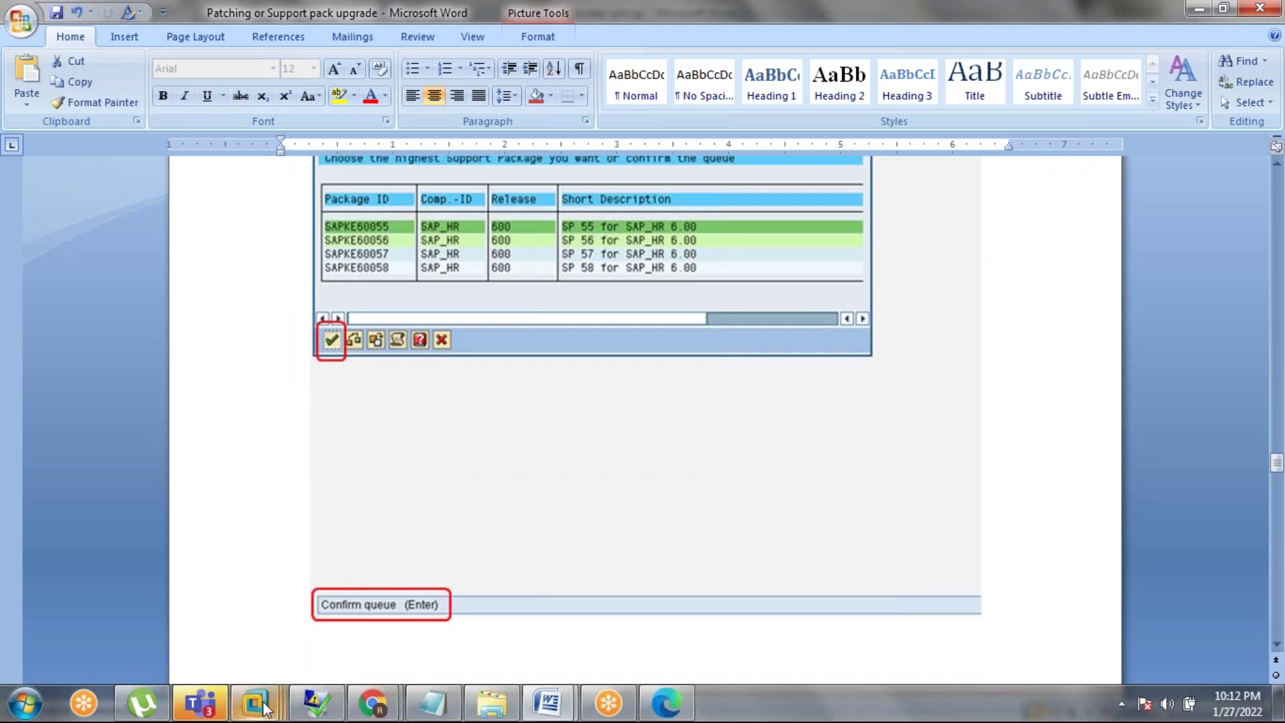
Switch back to ECCTEST and try to confirm the support package queue
{"action": "mouse_move", "coordinate": [262, 704]}
{"action": "left_click", "coordinate": [326, 592]}
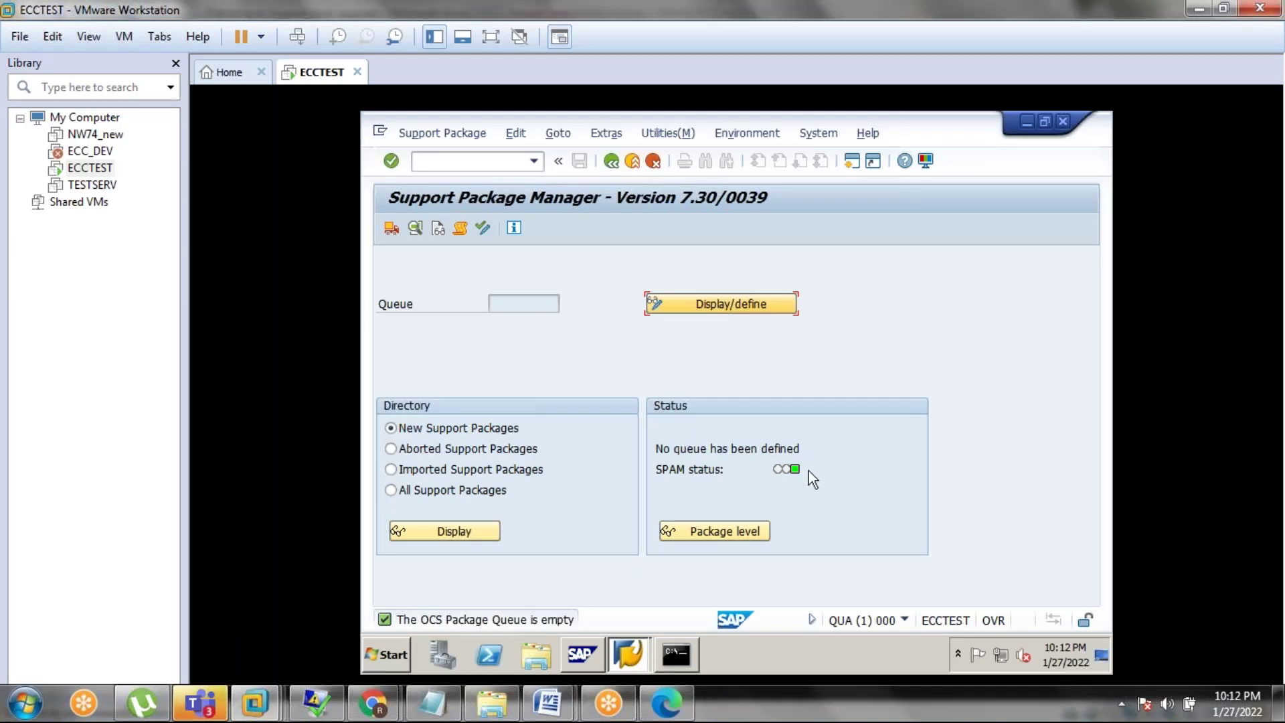
{"action": "left_click", "coordinate": [421, 128]}
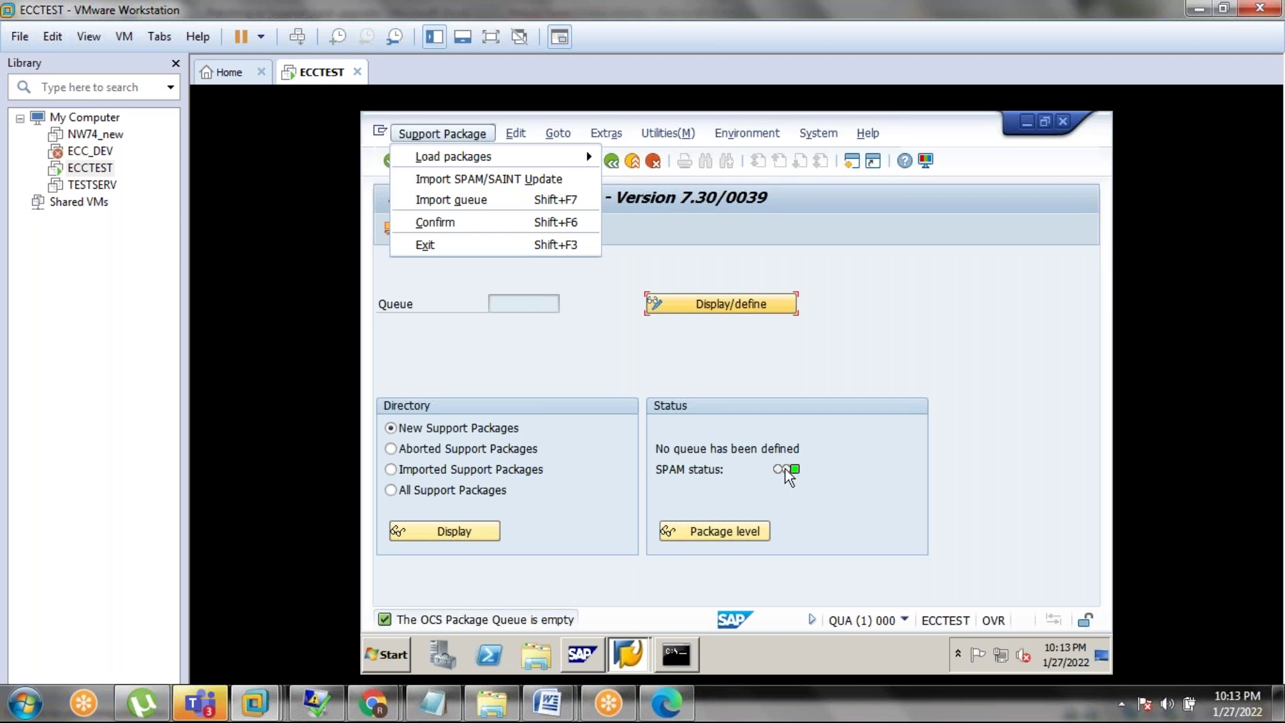
{"action": "left_click", "coordinate": [419, 224]}
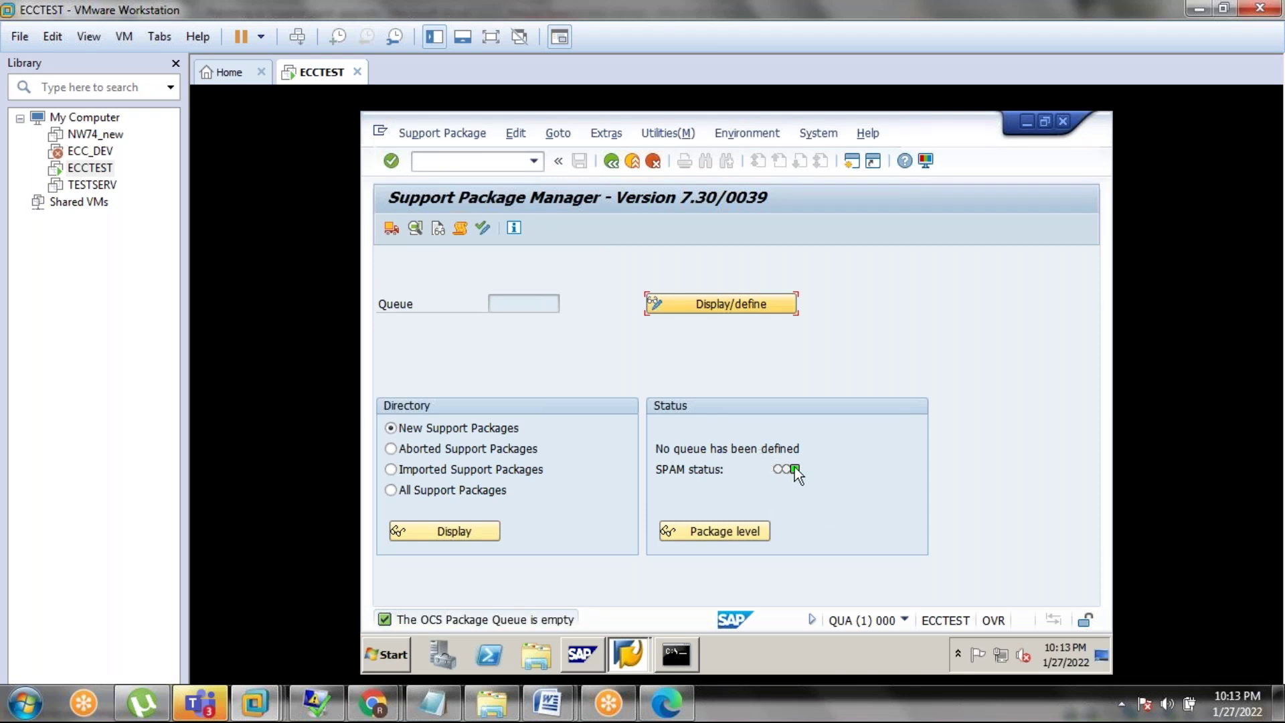
Return to the Patching or Support pack upgrade document and review the saved queue screenshot and Step 5: Importing Queue
{"action": "mouse_move", "coordinate": [567, 706]}
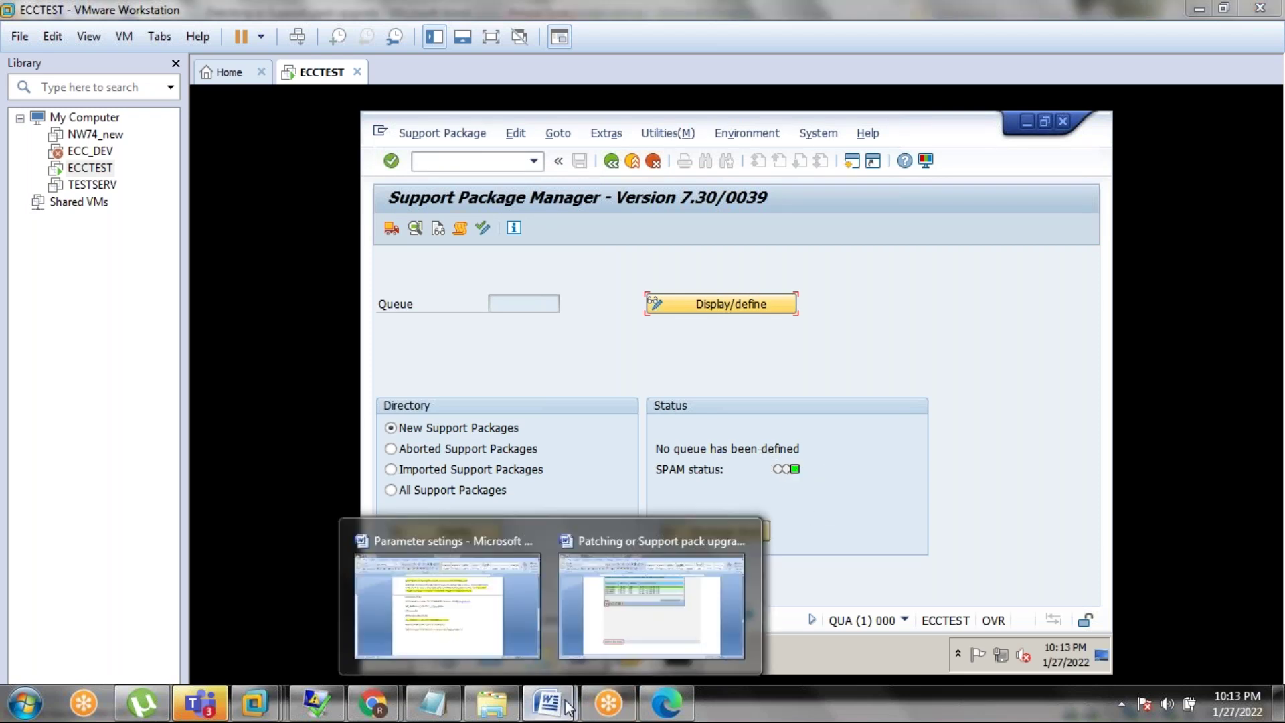
{"action": "left_click", "coordinate": [651, 605]}
{"action": "scroll", "coordinate": [611, 504], "scroll_direction": "down", "scroll_amount": 10}
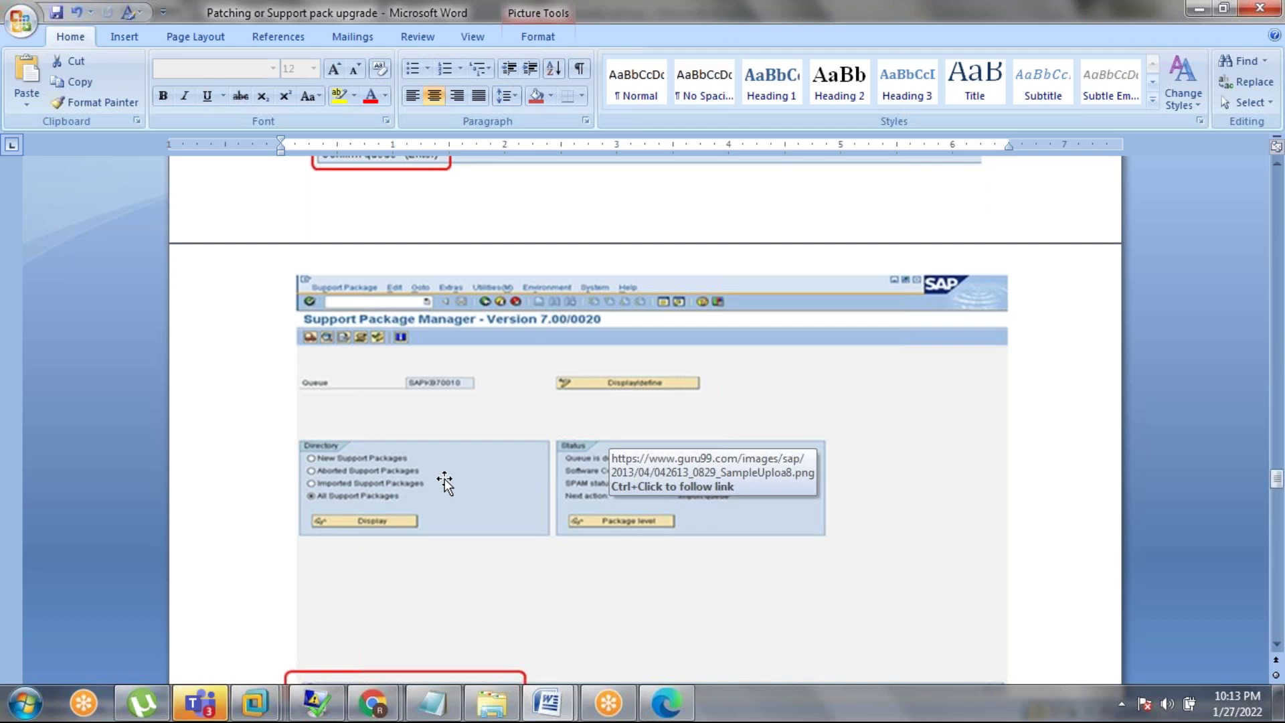
{"action": "left_click", "coordinate": [908, 366]}
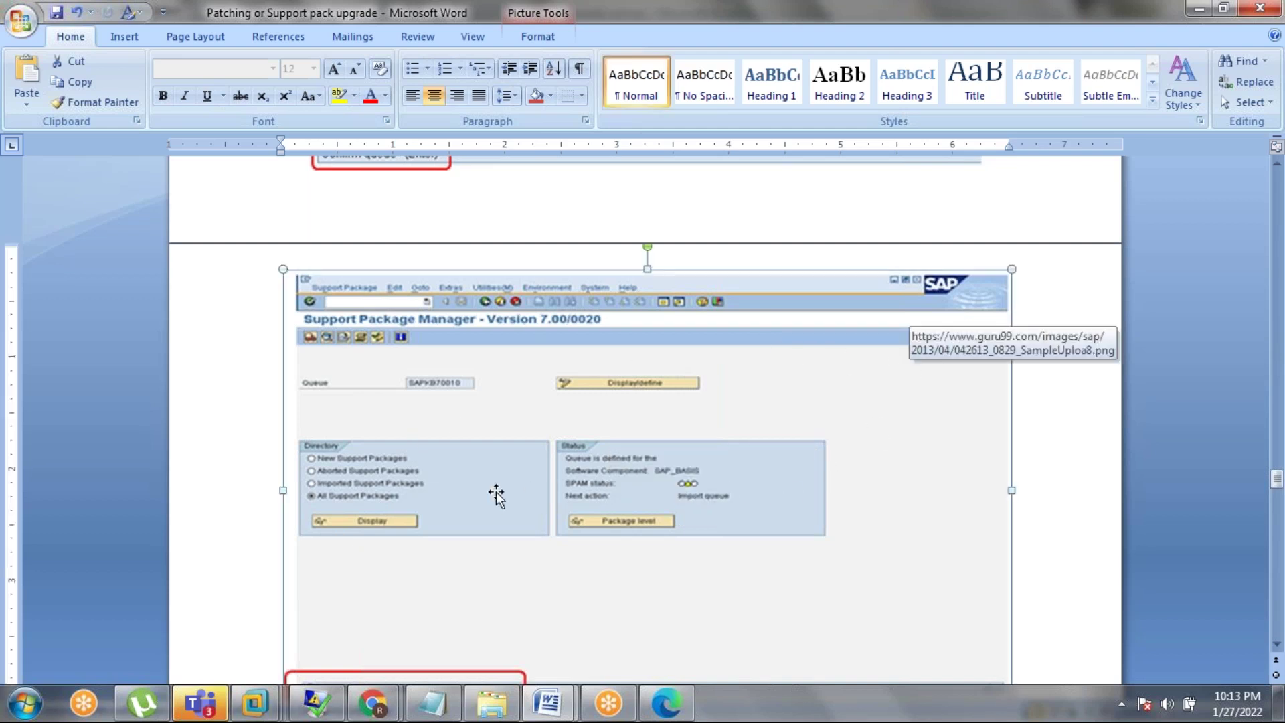
{"action": "scroll", "coordinate": [565, 489], "scroll_direction": "down", "scroll_amount": 7}
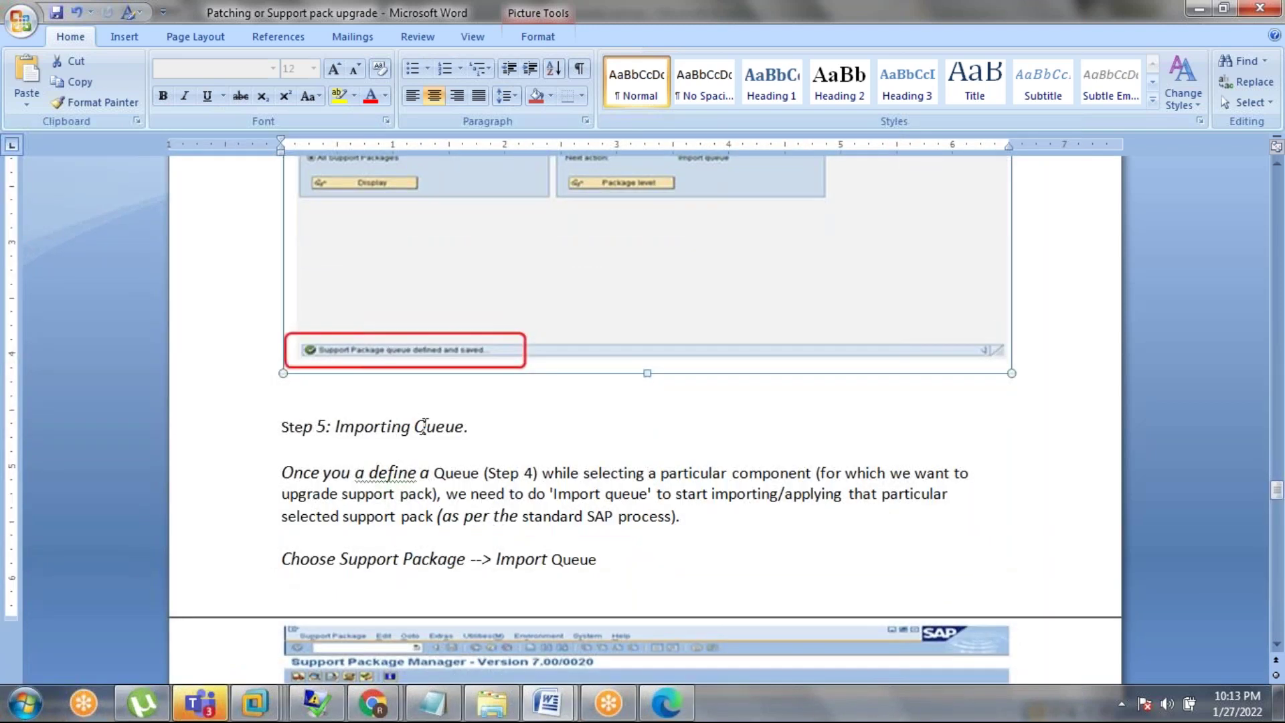
{"action": "scroll", "coordinate": [435, 430], "scroll_direction": "down", "scroll_amount": 4}
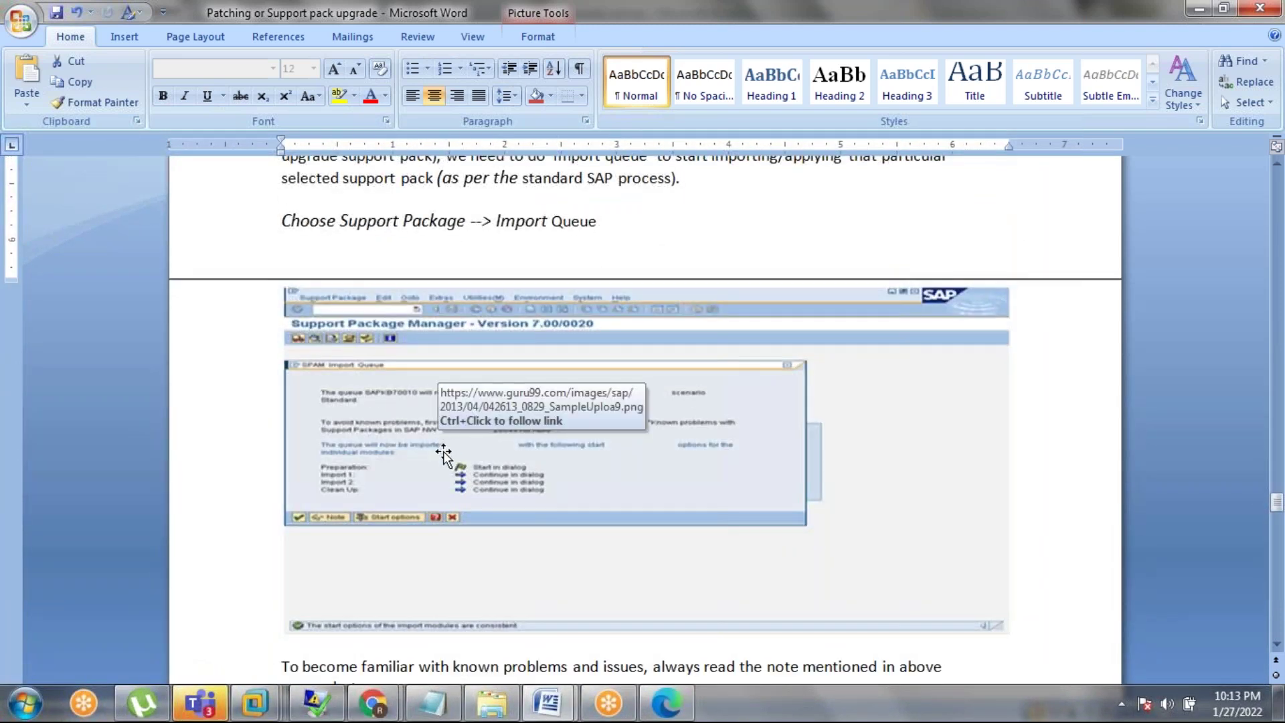
Review the support package import screenshot and highlight the number 13 in the note about the import queue steps
{"action": "scroll", "coordinate": [444, 455], "scroll_direction": "down", "scroll_amount": 3}
{"action": "scroll", "coordinate": [444, 455], "scroll_direction": "down", "scroll_amount": 4}
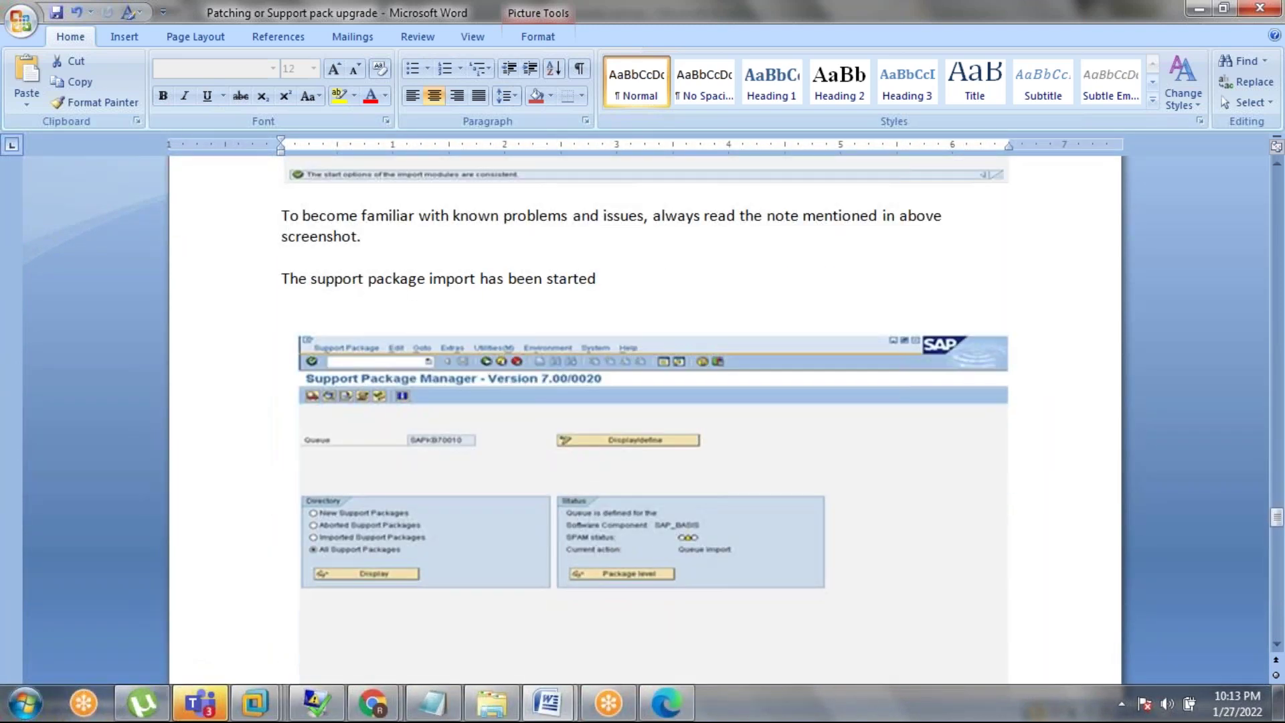
{"action": "scroll", "coordinate": [444, 455], "scroll_direction": "down", "scroll_amount": 2}
{"action": "scroll", "coordinate": [442, 453], "scroll_direction": "down", "scroll_amount": 4}
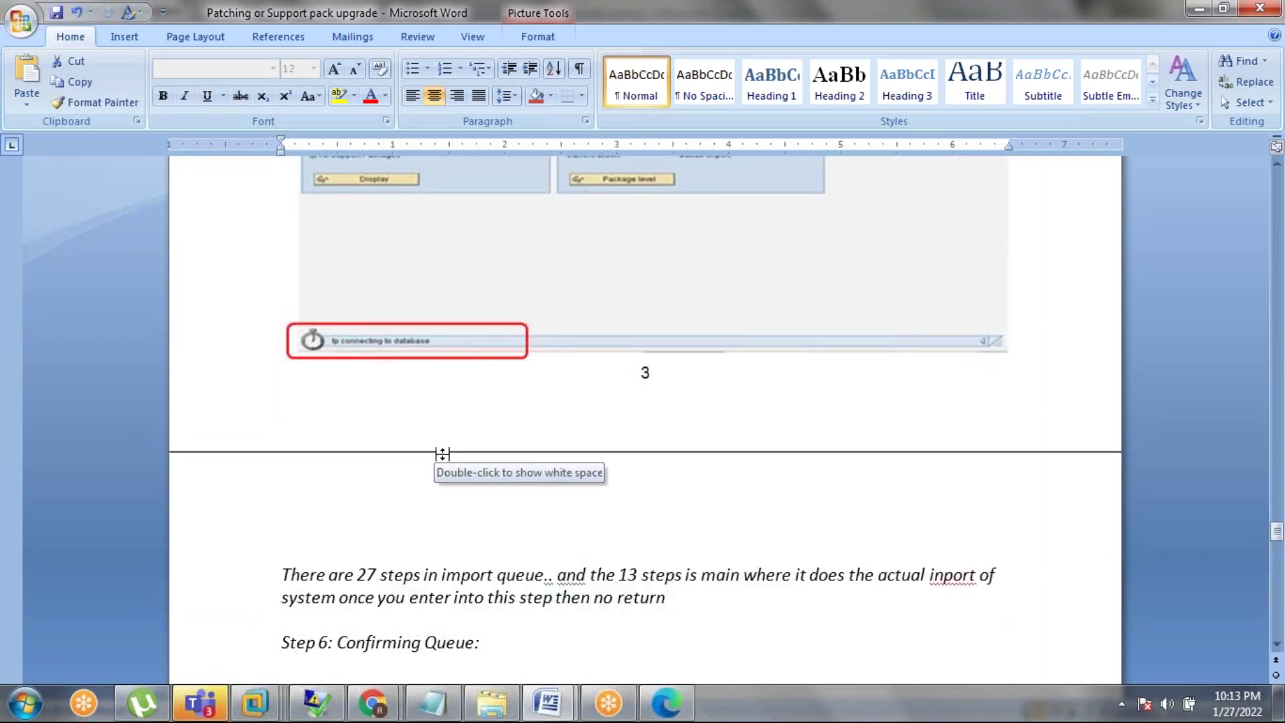
{"action": "scroll", "coordinate": [442, 453], "scroll_direction": "down", "scroll_amount": 3}
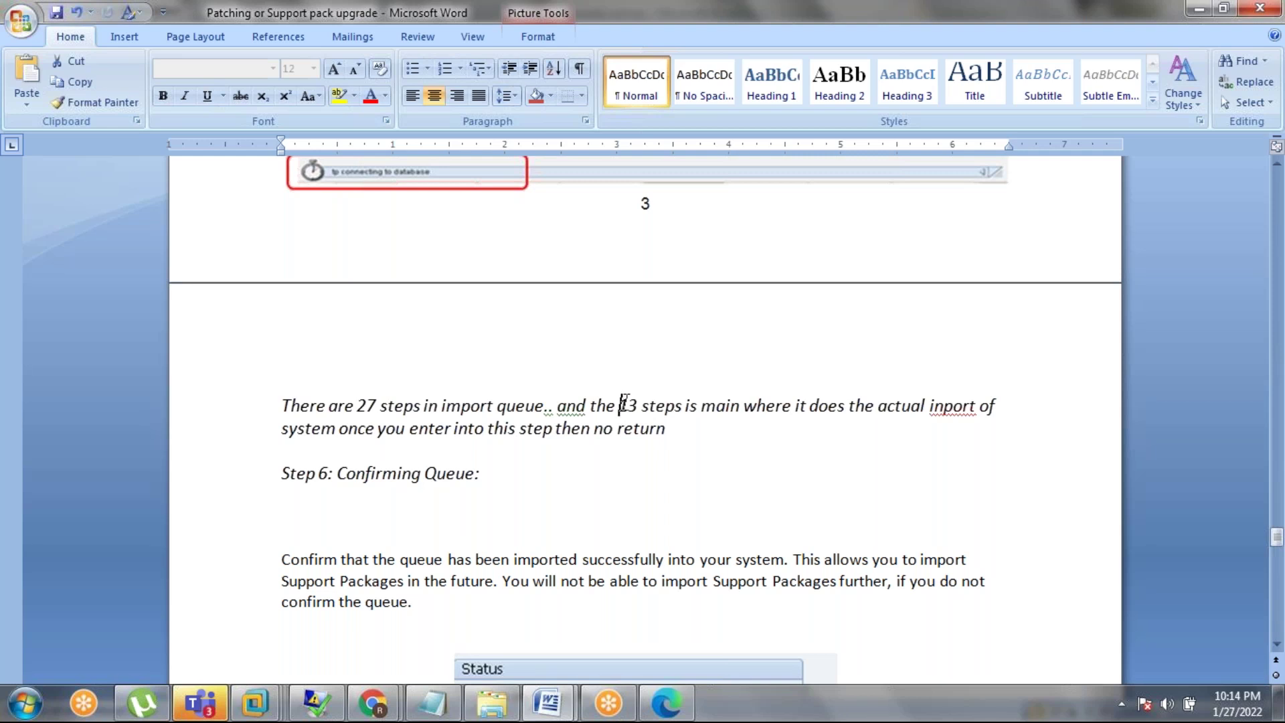
{"action": "left_click_drag", "start_coordinate": [620, 404], "coordinate": [639, 402]}
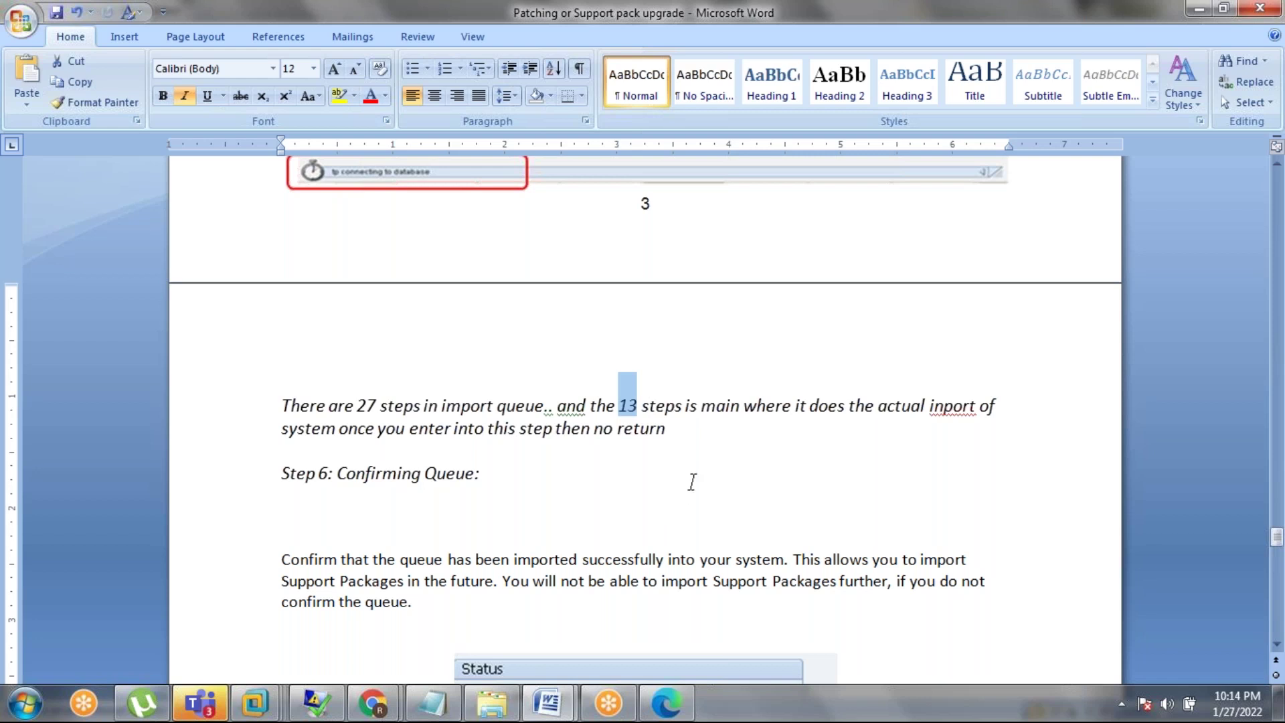
Highlight the Confirming Queue title of Step 6 and read through the section on confirming the imported queue
{"action": "scroll", "coordinate": [693, 482], "scroll_direction": "down", "scroll_amount": 3}
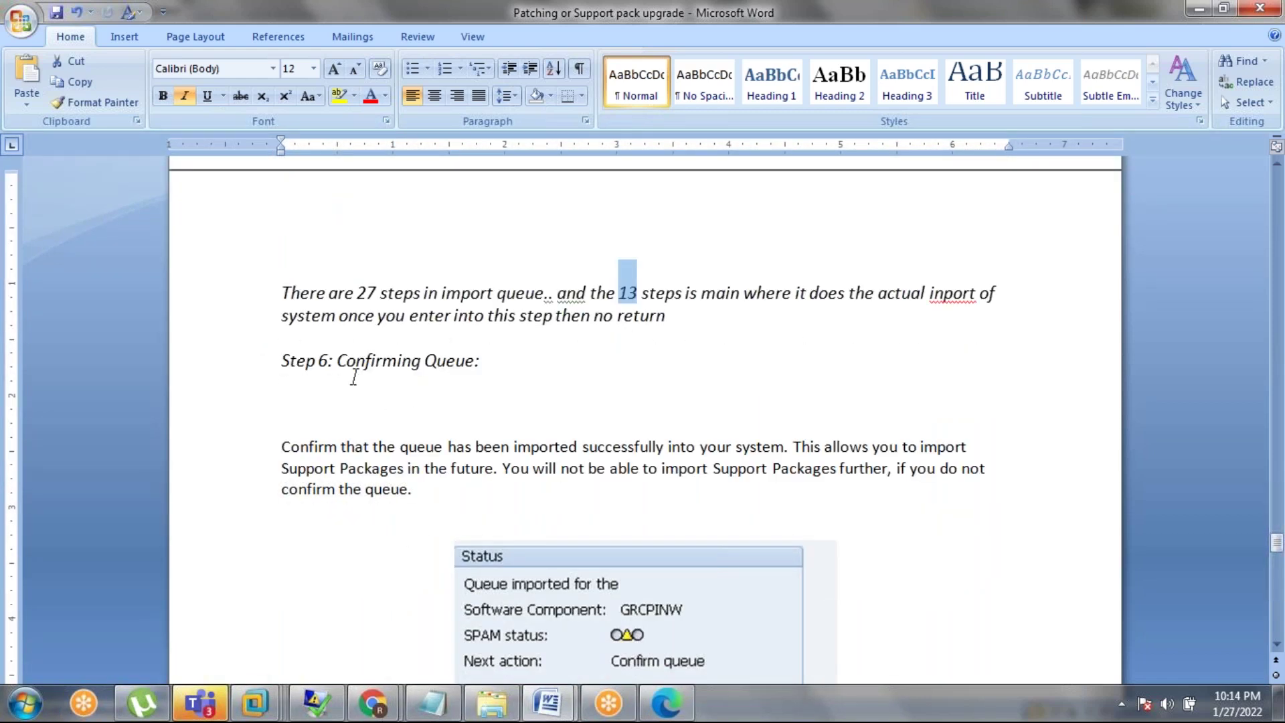
{"action": "left_click", "coordinate": [339, 361]}
{"action": "left_click_drag", "start_coordinate": [338, 361], "coordinate": [488, 364]}
{"action": "scroll", "coordinate": [586, 430], "scroll_direction": "down", "scroll_amount": 1}
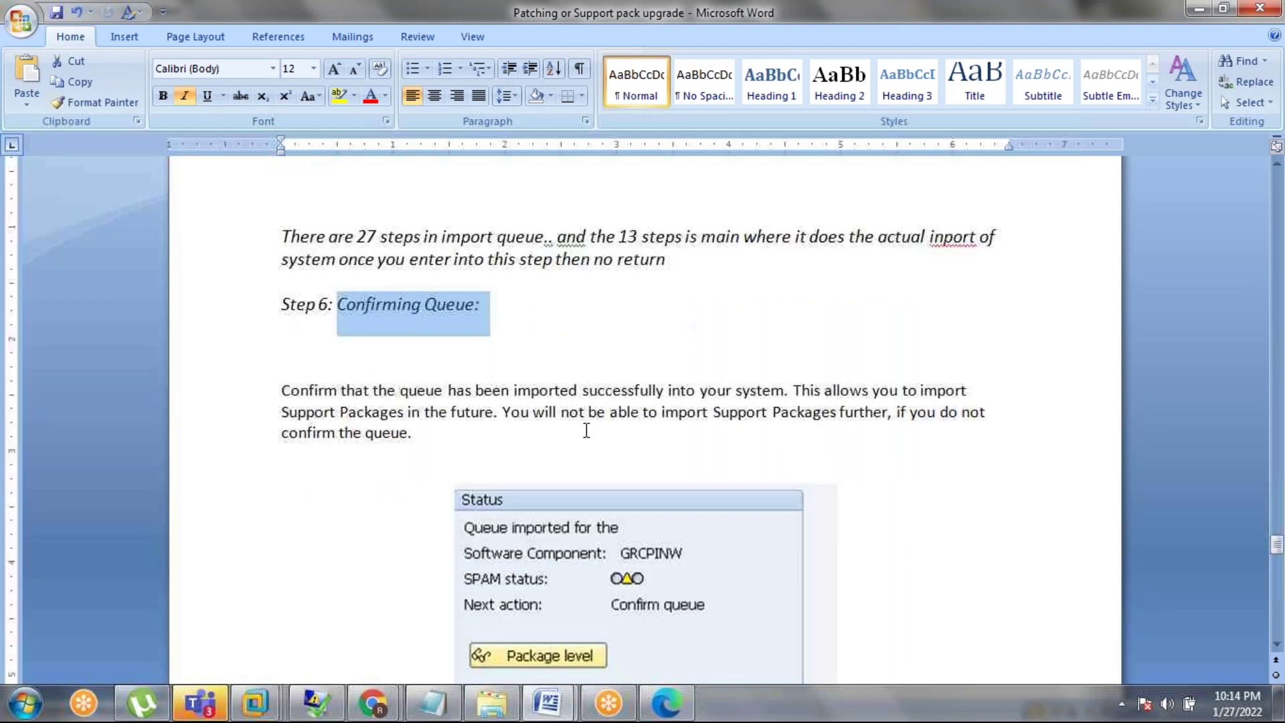
{"action": "scroll", "coordinate": [586, 430], "scroll_direction": "down", "scroll_amount": 1}
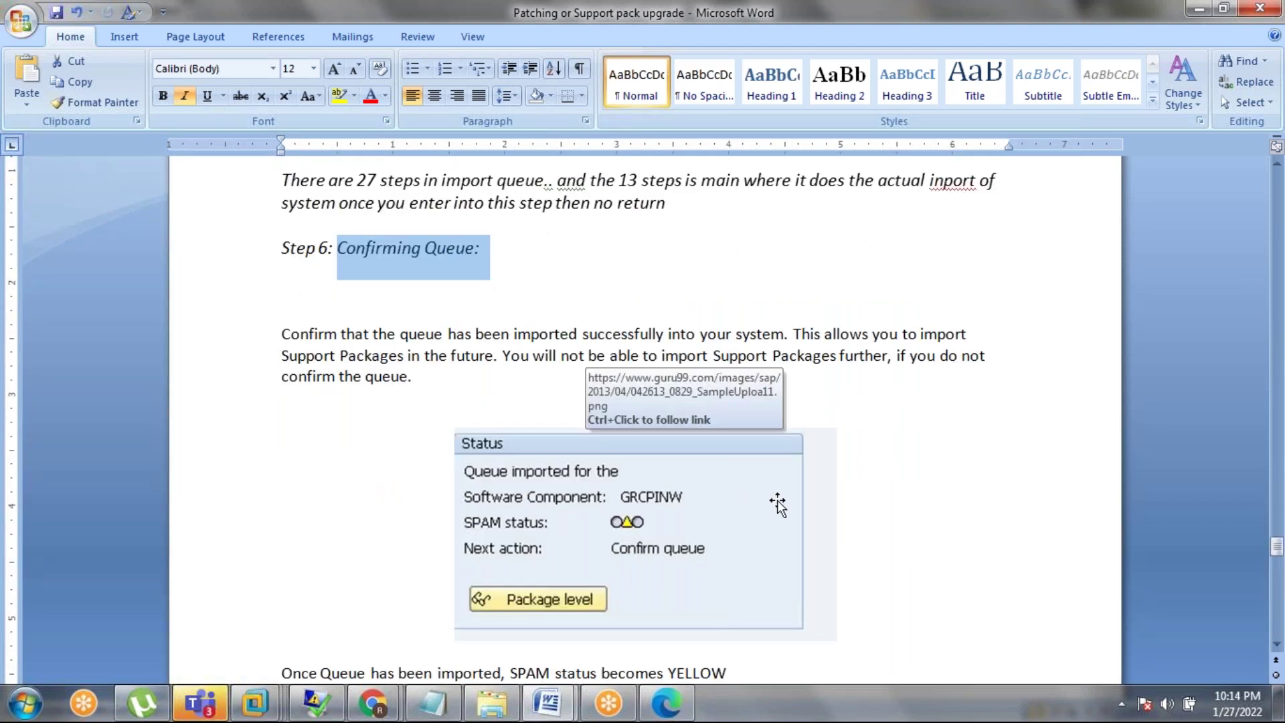
{"action": "scroll", "coordinate": [776, 505], "scroll_direction": "down", "scroll_amount": 1}
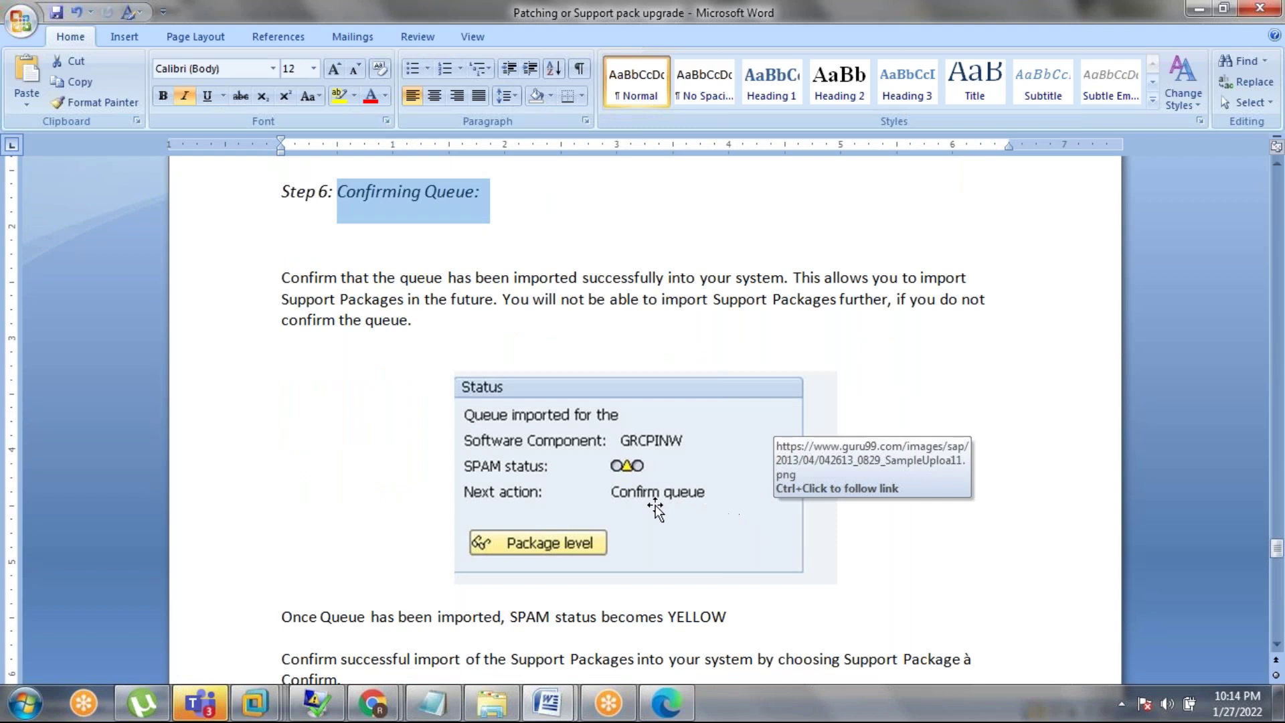
{"action": "scroll", "coordinate": [682, 516], "scroll_direction": "down", "scroll_amount": 1}
{"action": "scroll", "coordinate": [684, 516], "scroll_direction": "down", "scroll_amount": 1}
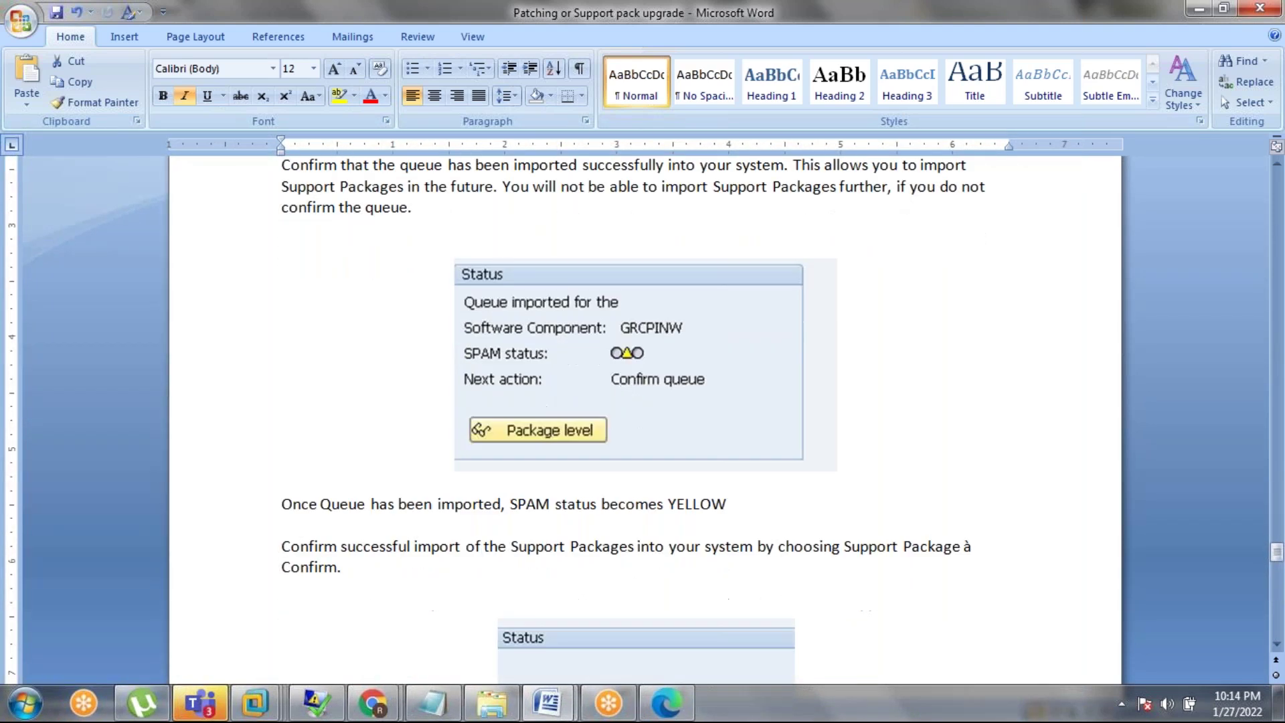